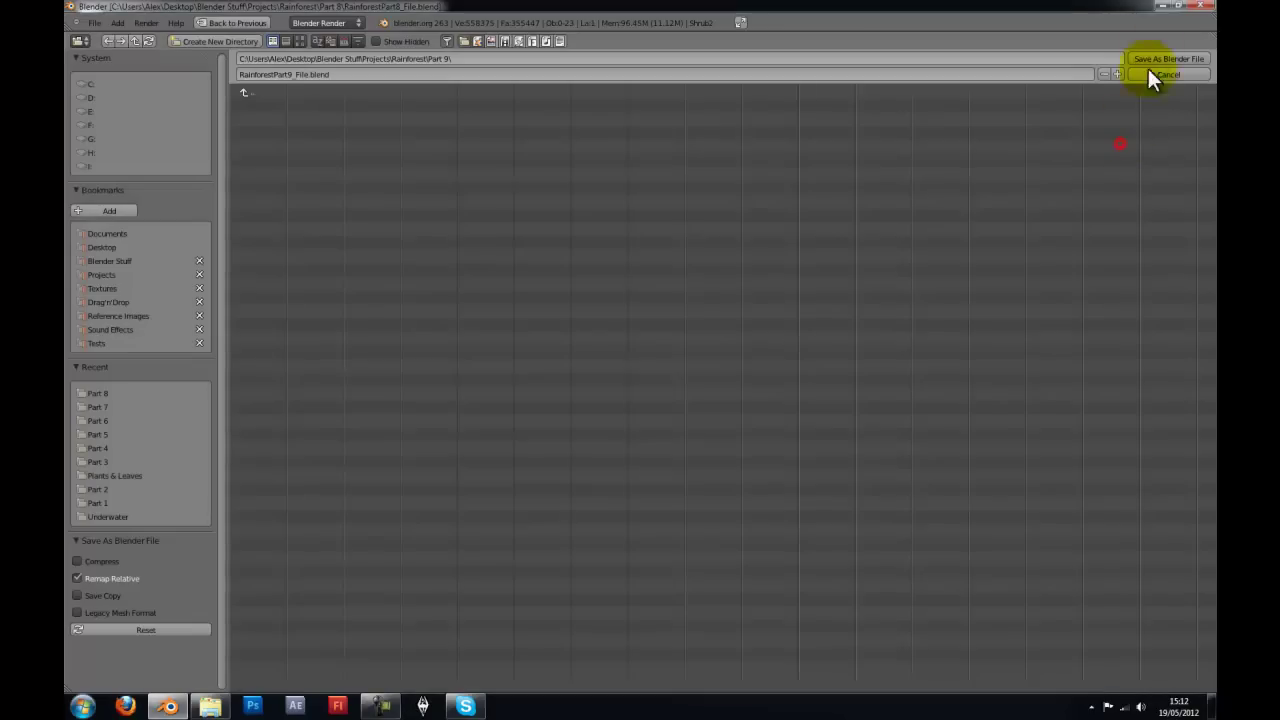
Step: Save the scene as RainforestPart9_File.blend in the Part 9 folder
click(1153, 56)
click(940, 23)
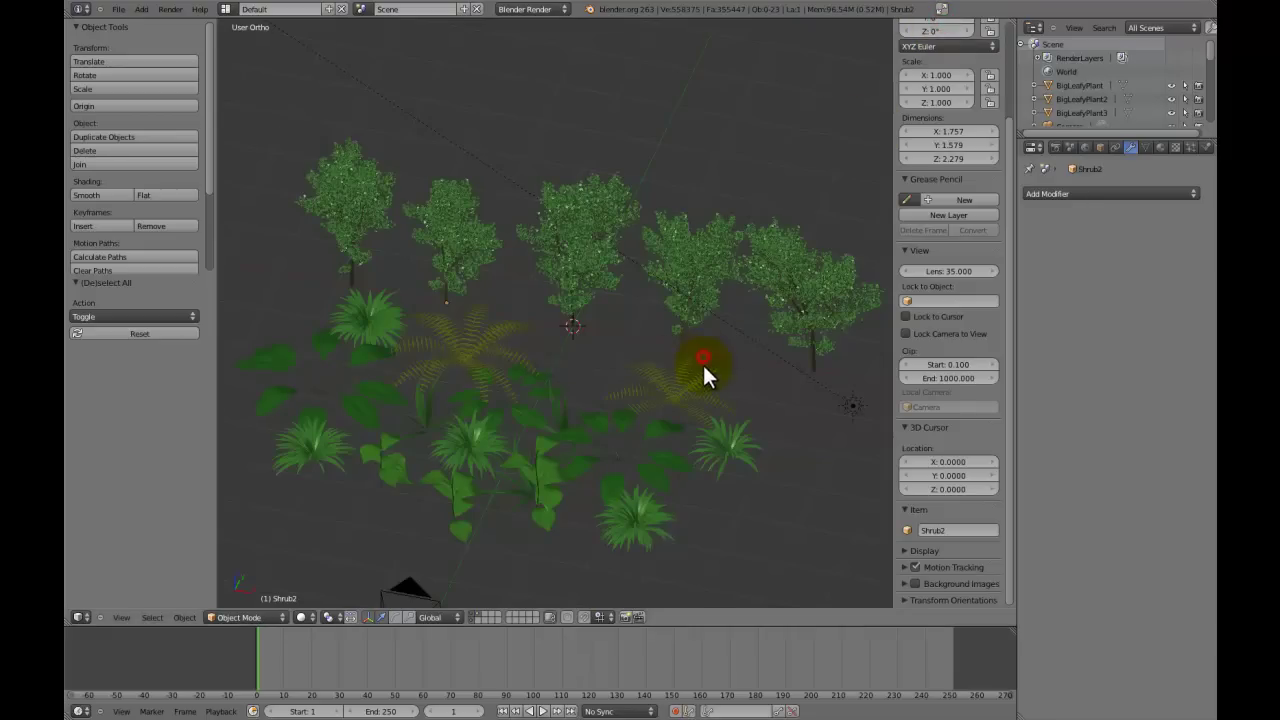
middle_drag(702, 362, 755, 348)
key(ctrl+s)
click(729, 362)
Step: Show only the first layer, move its five shrubs to the second layer and save the file
click(477, 612)
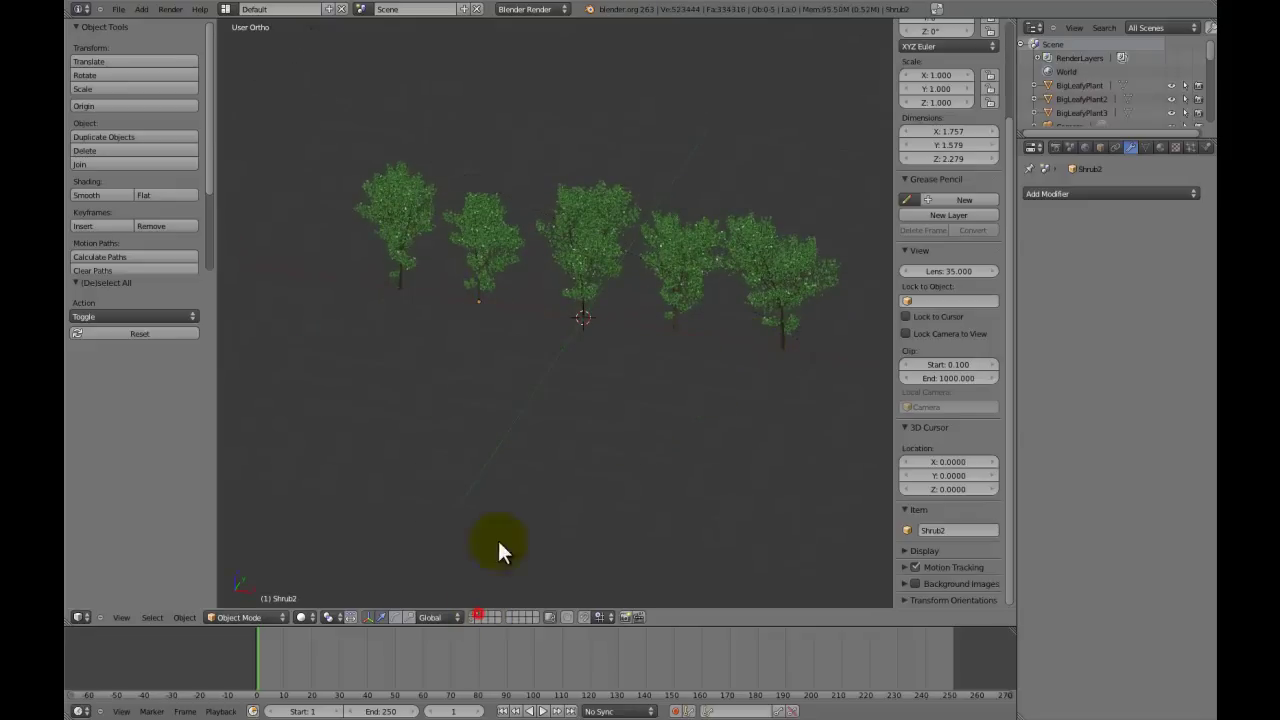
right_click(780, 272)
shift+right_click(690, 263)
shift+right_click(580, 250)
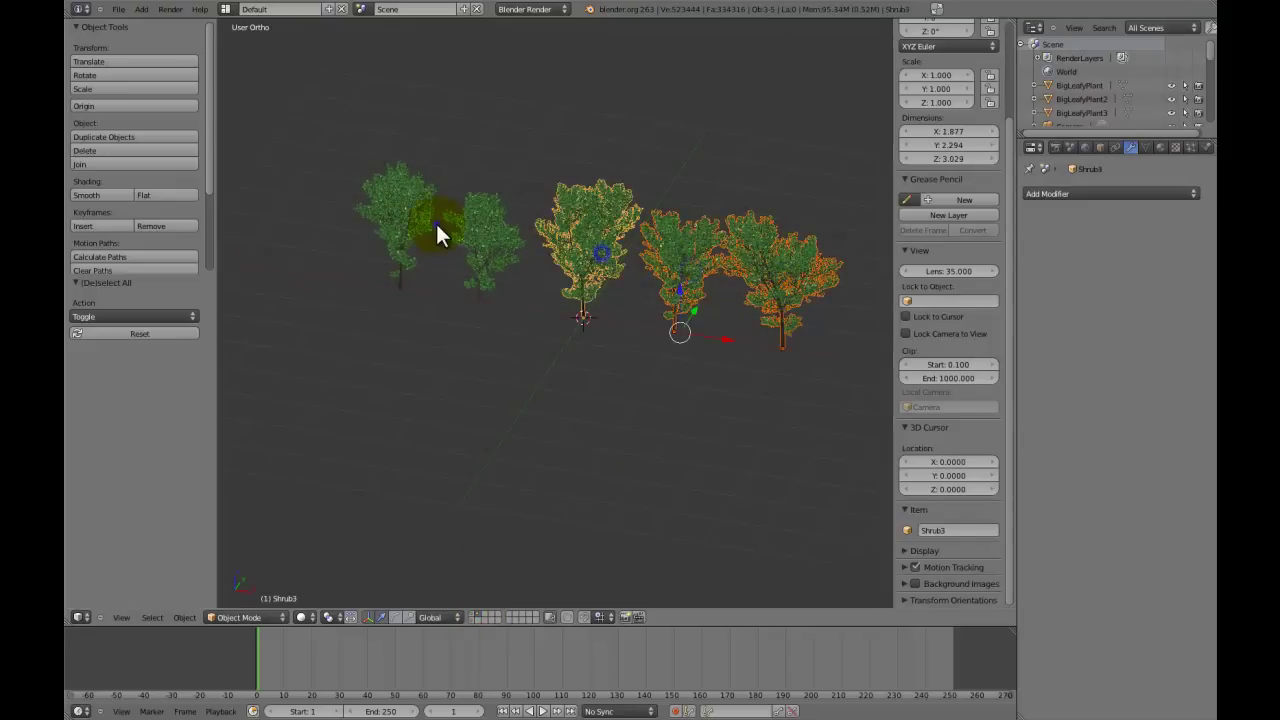
shift+right_click(435, 223)
shift+right_click(470, 231)
key(m)
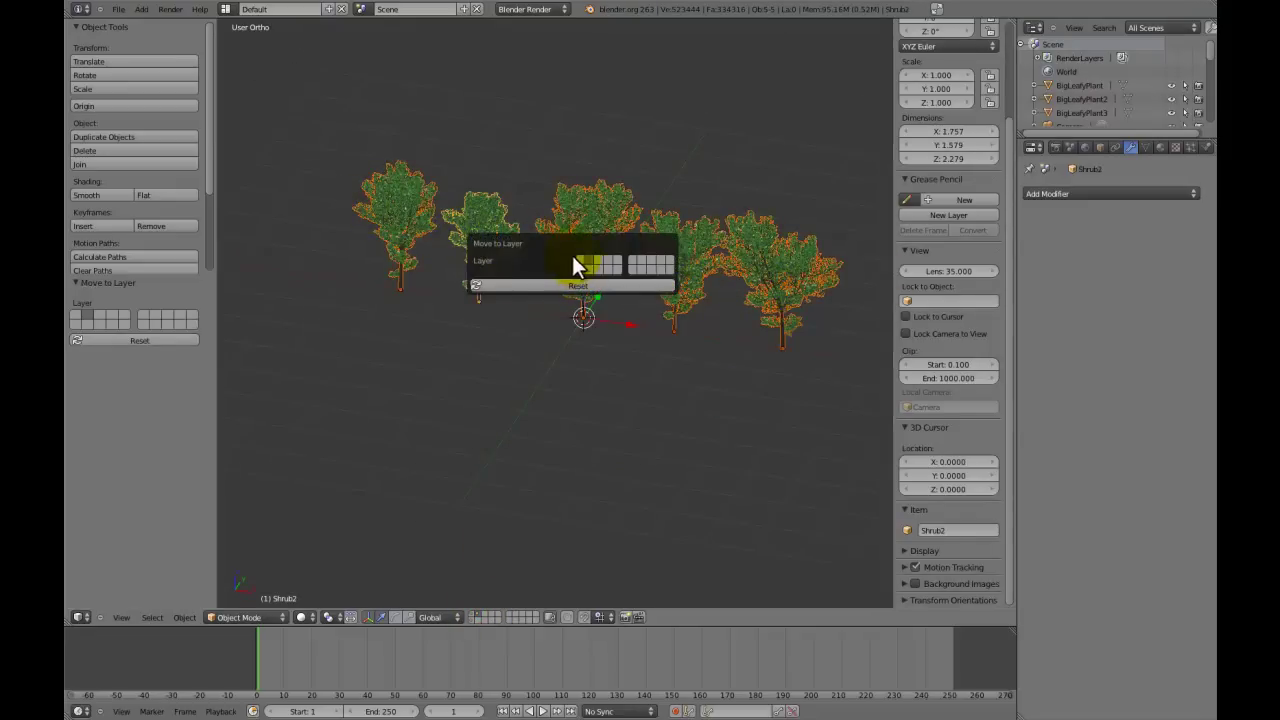
click(590, 259)
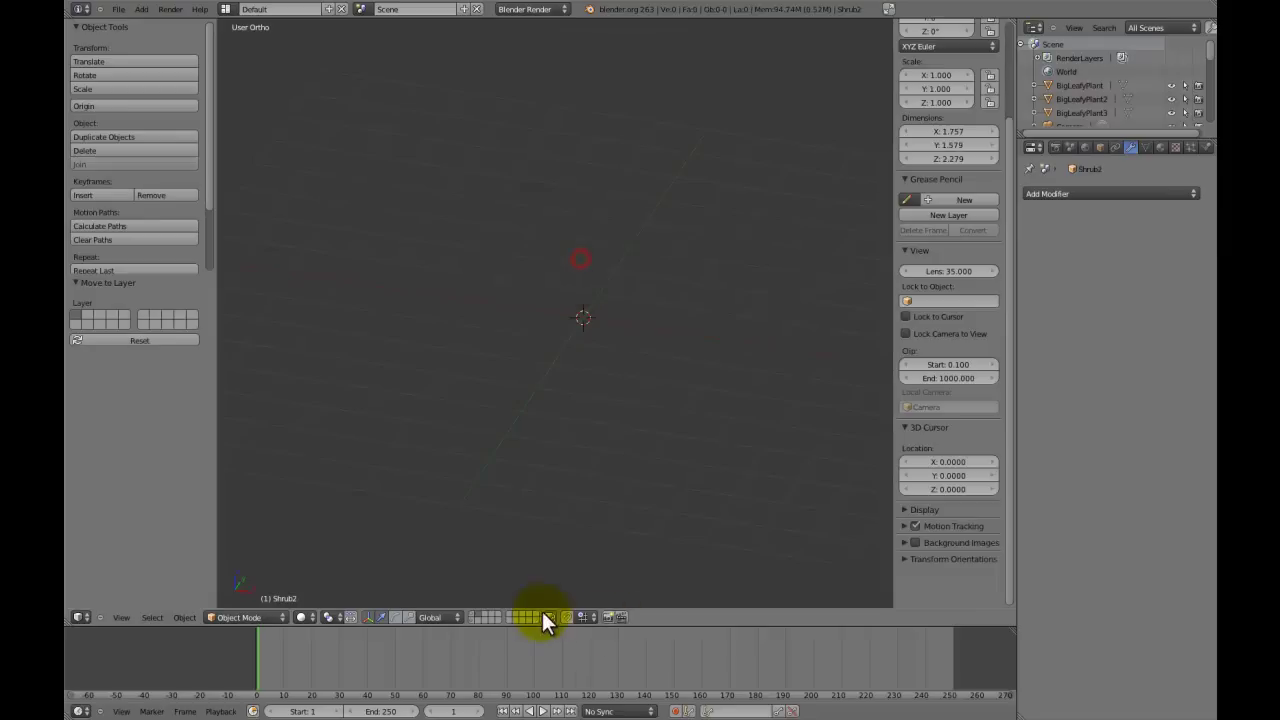
key(ctrl+s)
click(538, 462)
Step: Add a cube and give it a Subdivision Surface modifier with 2 view subdivisions
key(shift+a)
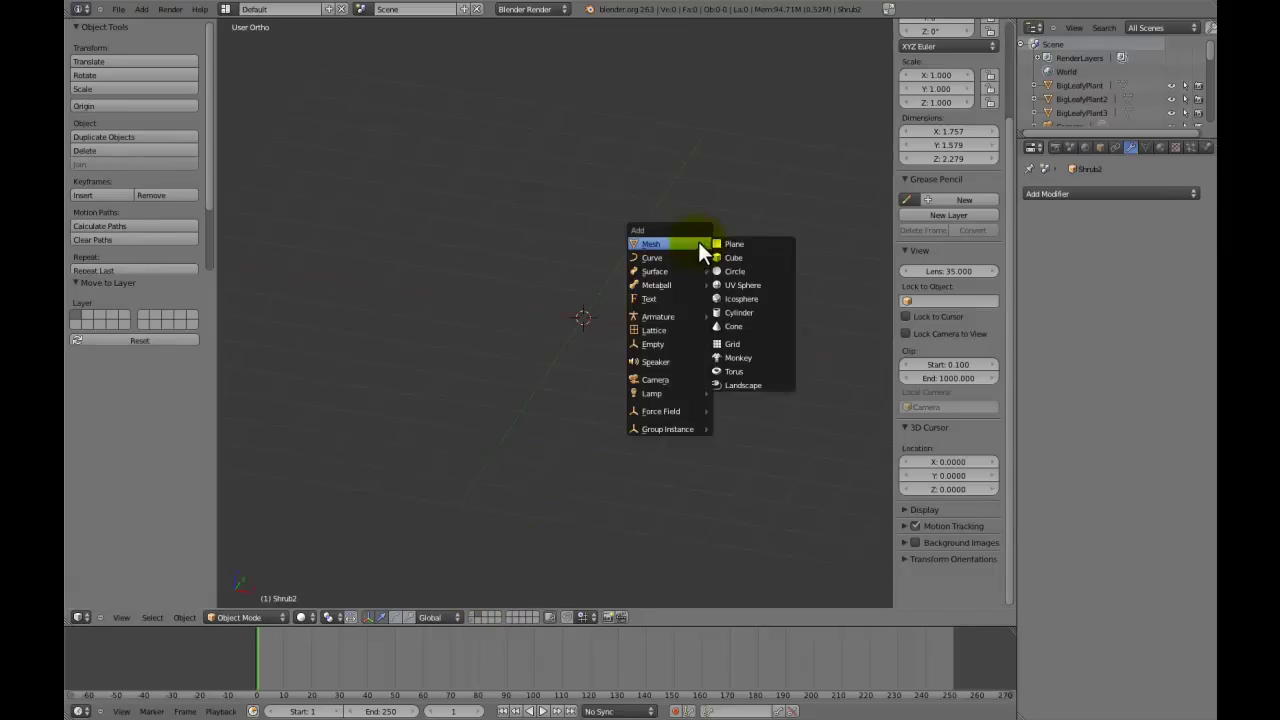
click(745, 259)
click(1031, 193)
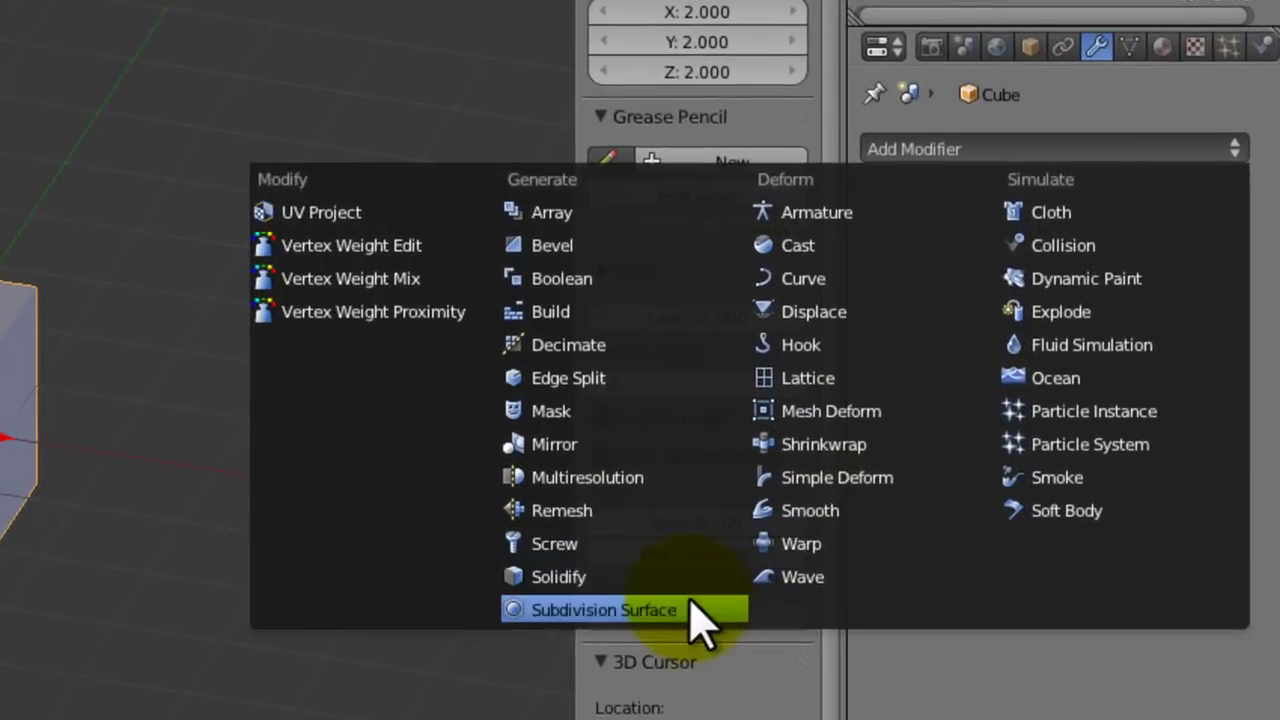
click(705, 580)
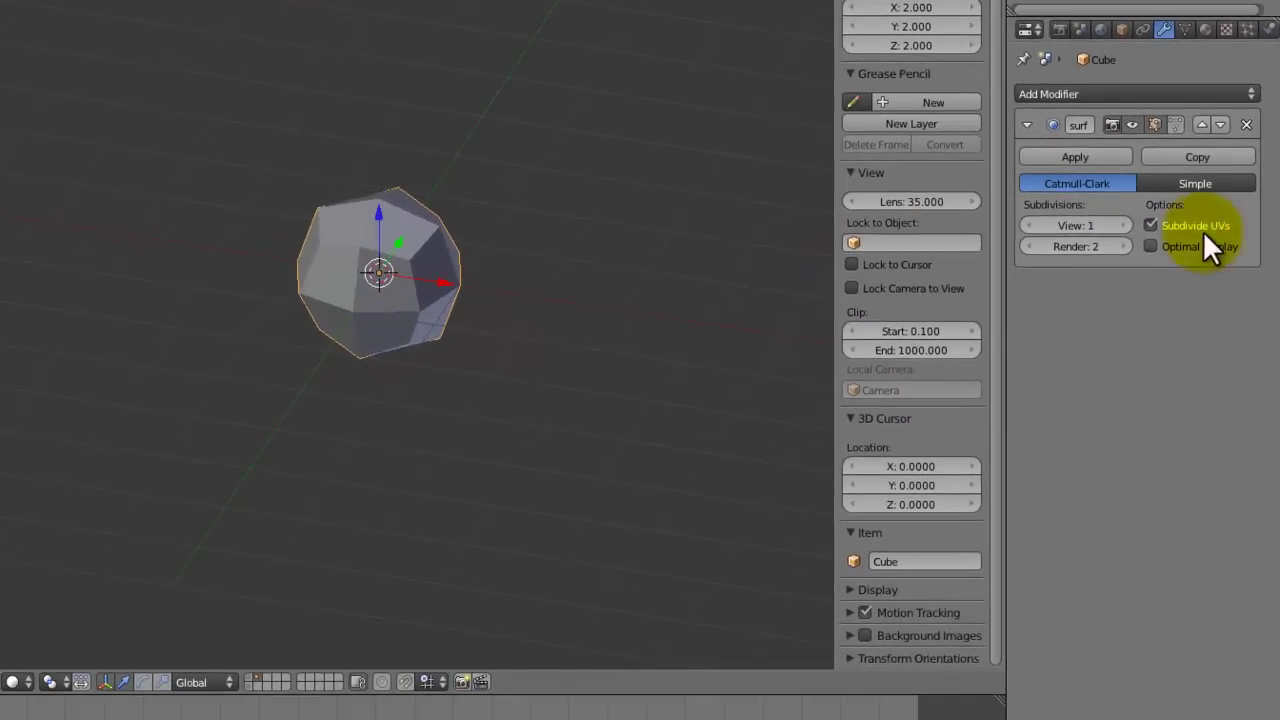
click(1127, 225)
scroll(430, 295, up, 4)
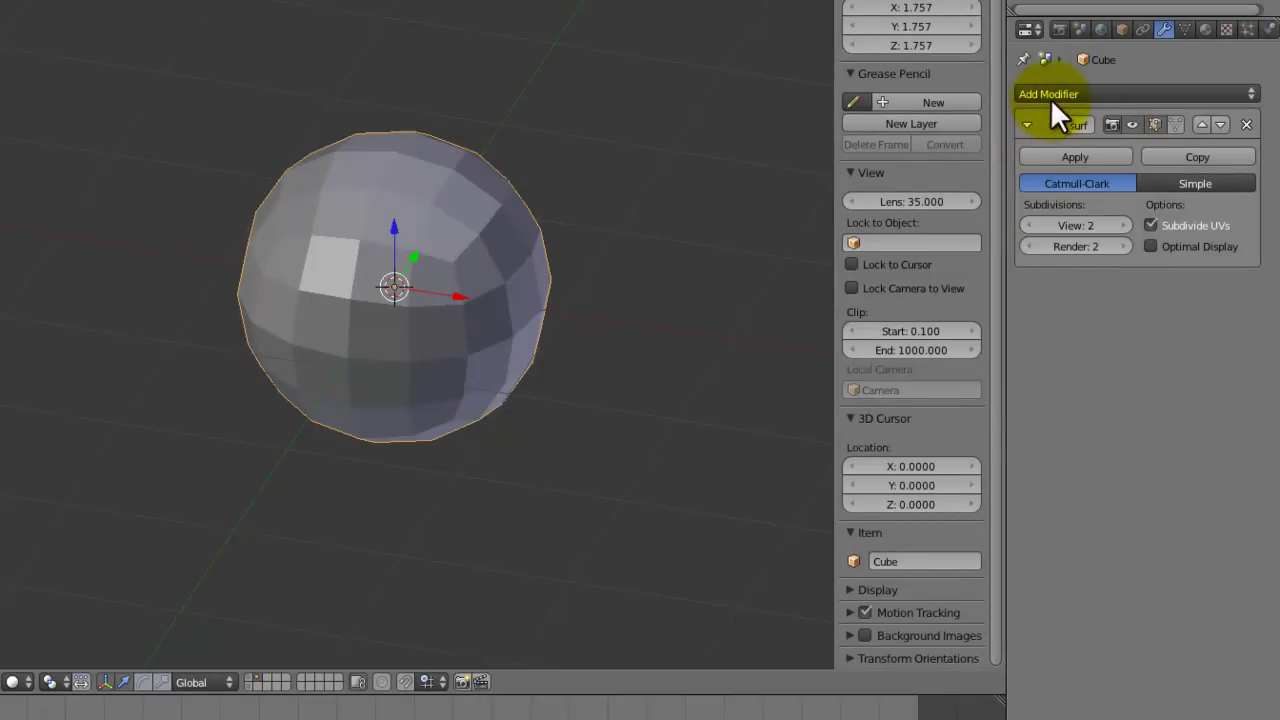
Step: Add a second Subdivision Surface modifier to the cube with view and render subdivisions both set to 5
click(1026, 124)
click(1076, 92)
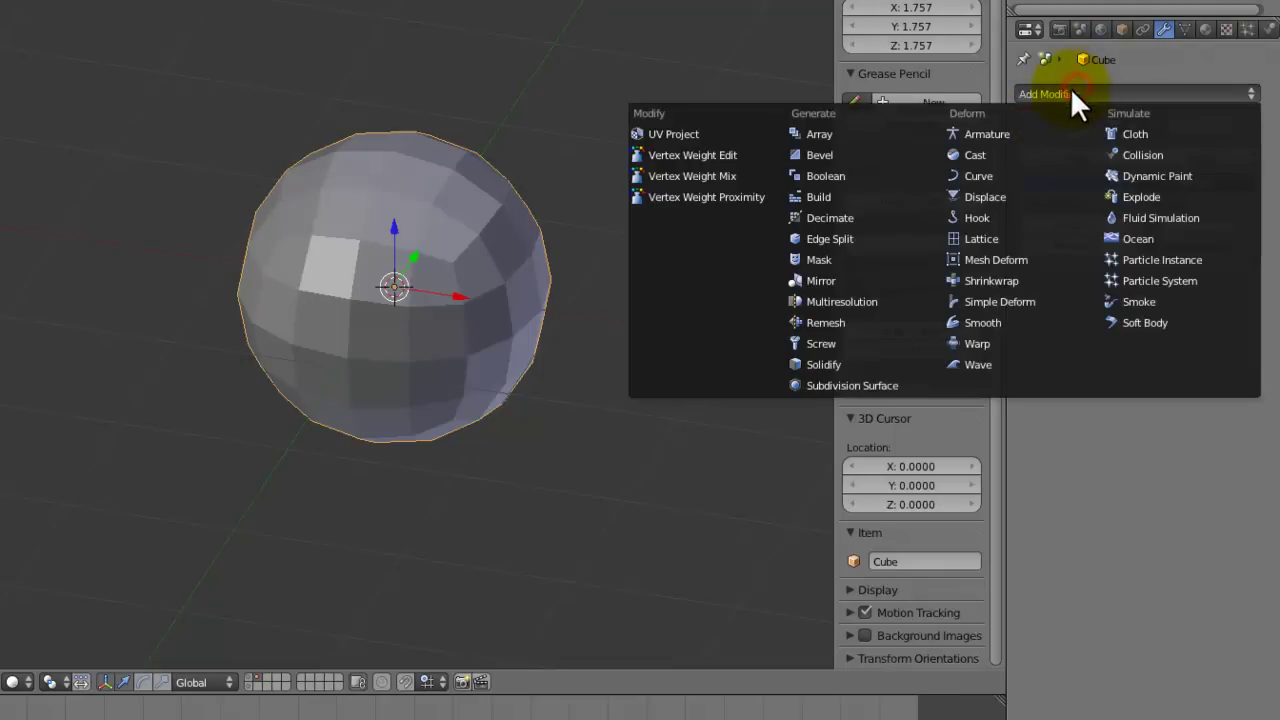
click(890, 382)
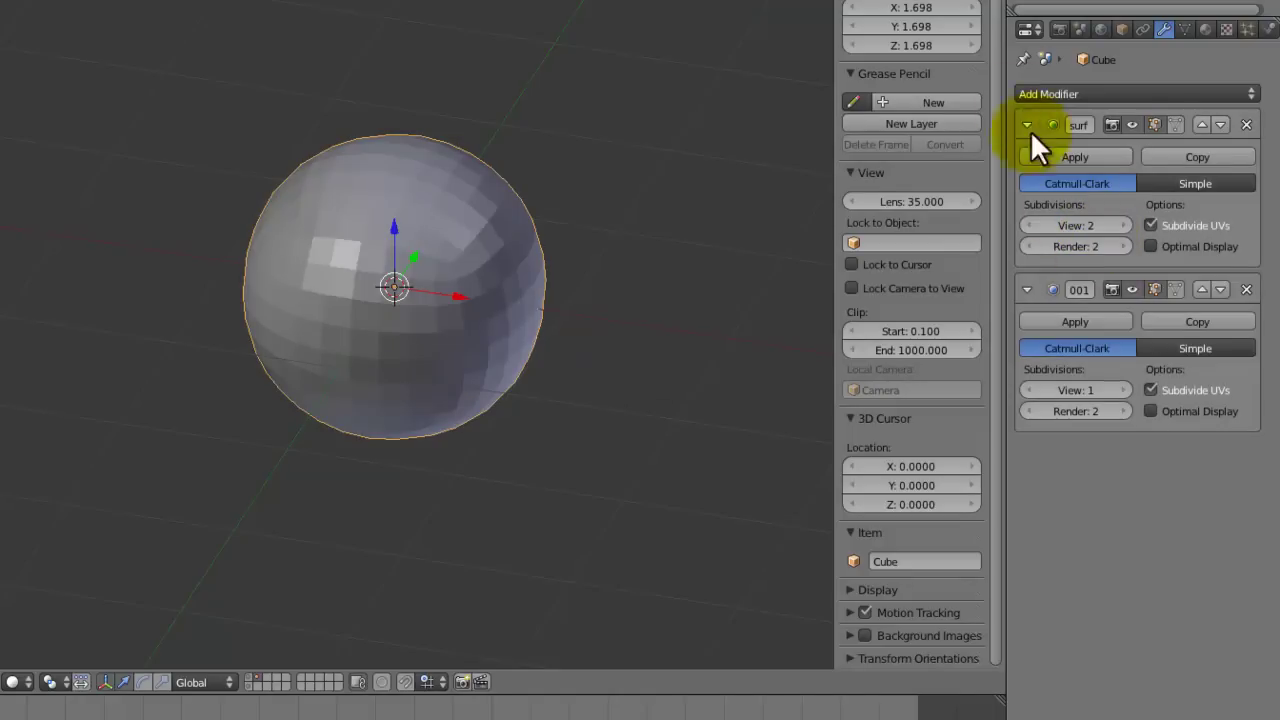
click(1120, 383)
click(1120, 383)
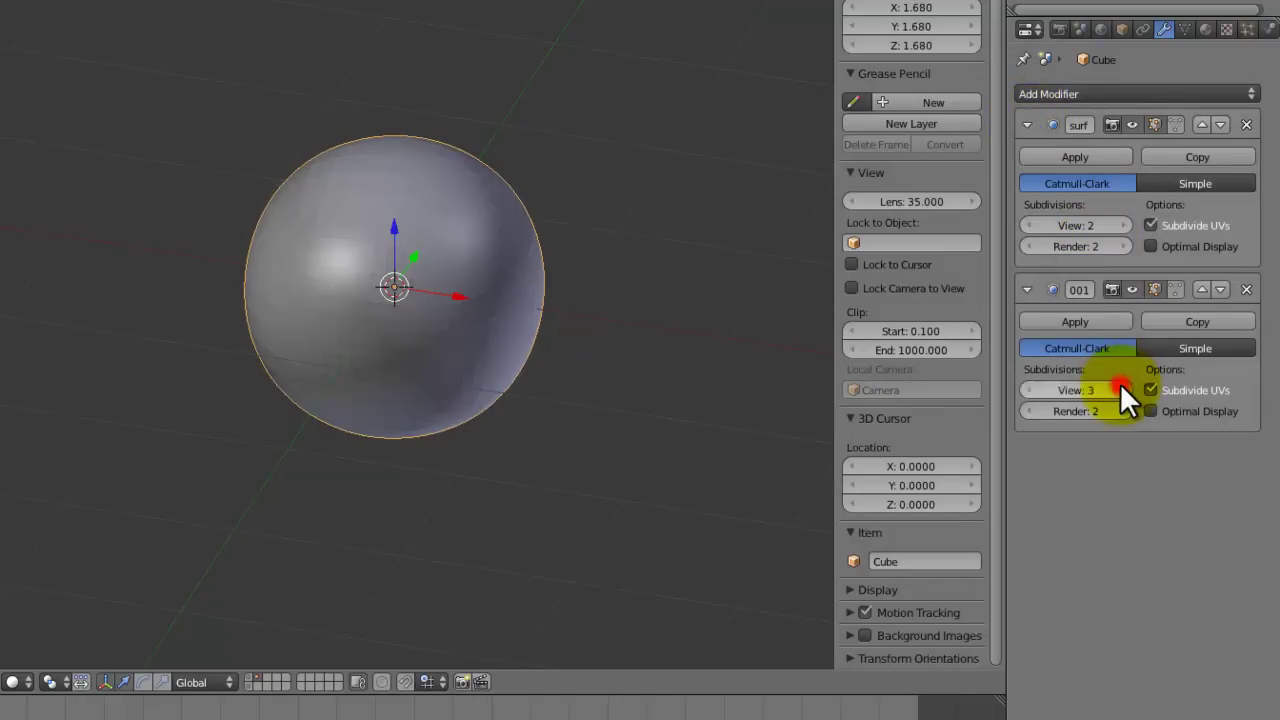
click(1120, 383)
click(1120, 383)
click(1120, 411)
click(1120, 411)
click(1120, 411)
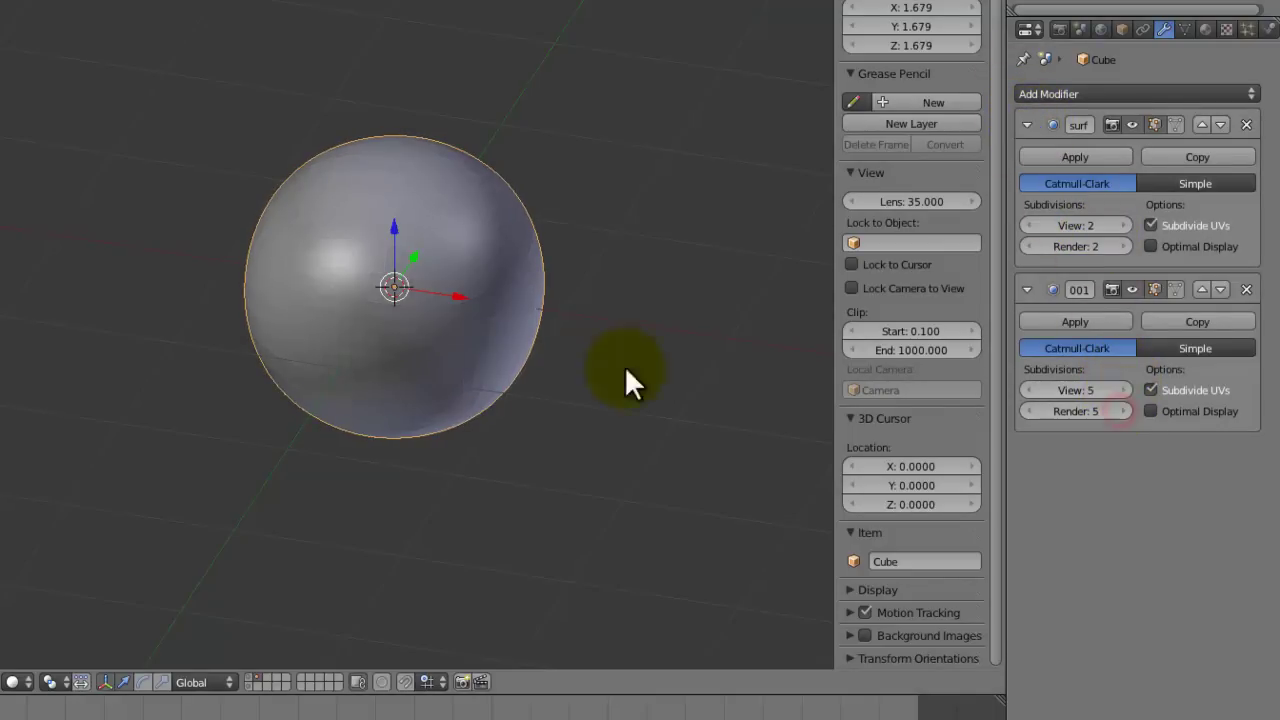
Step: Save the scene over the existing RainforestPart9_File.blend
key(ctrl+s)
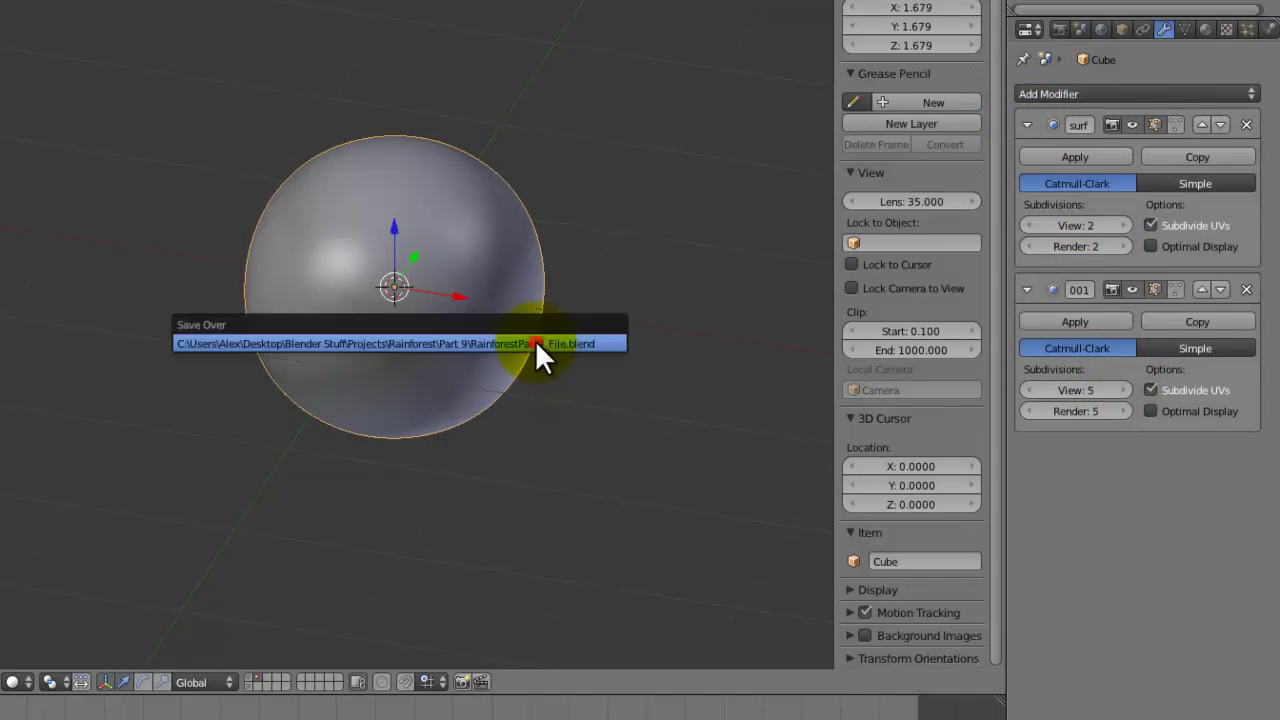
click(535, 340)
middle_drag(535, 340, 580, 202)
scroll(581, 317, up, 2)
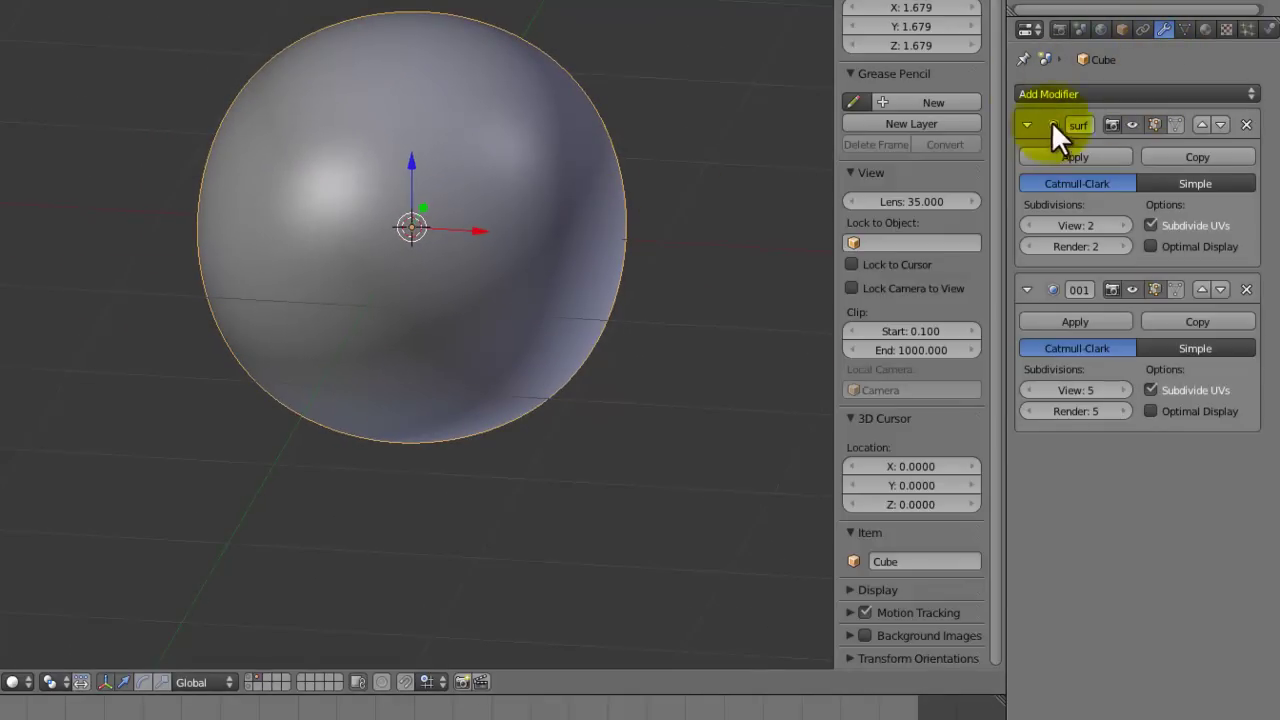
Step: Collapse both Subdivision Surface modifiers and add three Displace modifiers to the cube
click(1026, 124)
click(1026, 158)
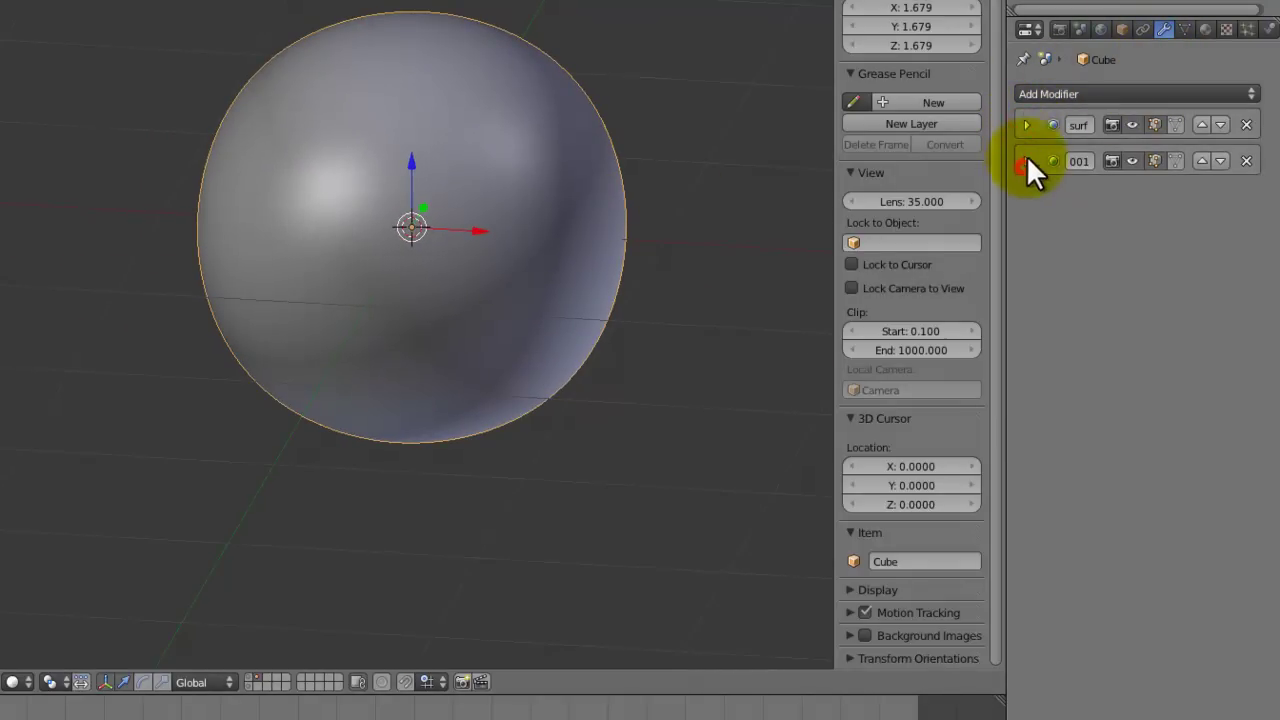
click(1047, 93)
click(1003, 194)
click(1049, 96)
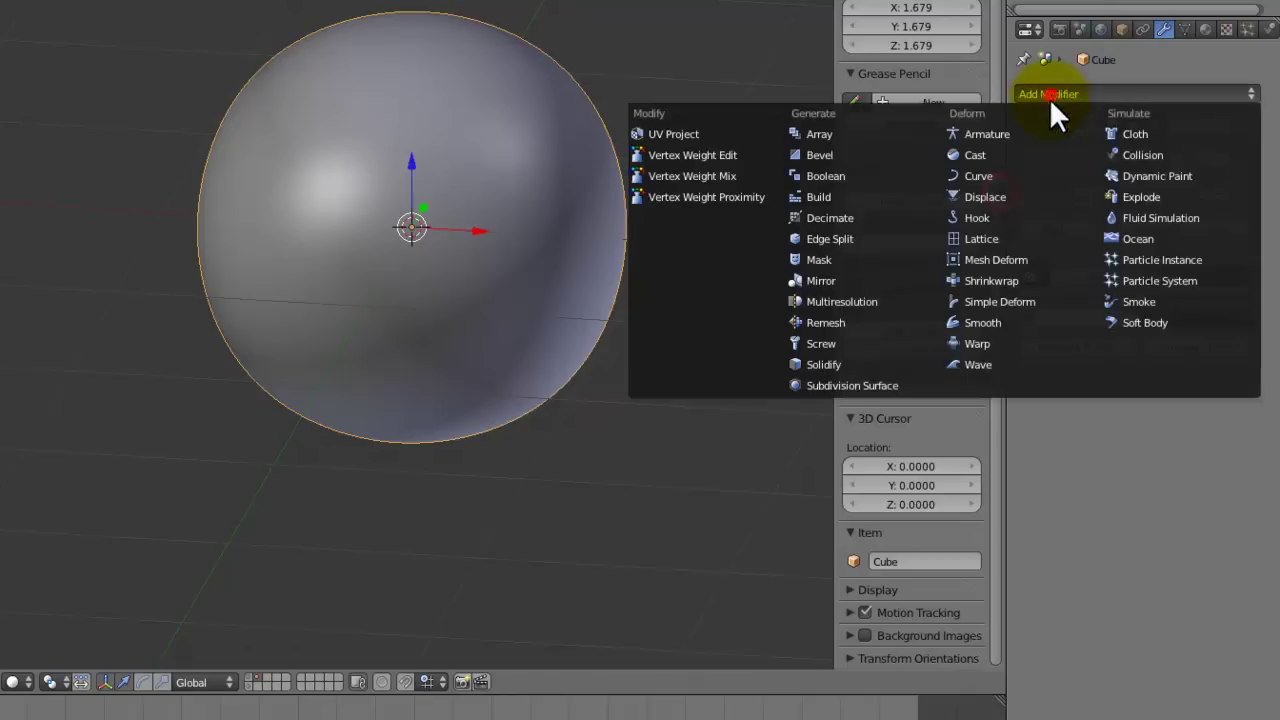
click(1003, 193)
click(1052, 96)
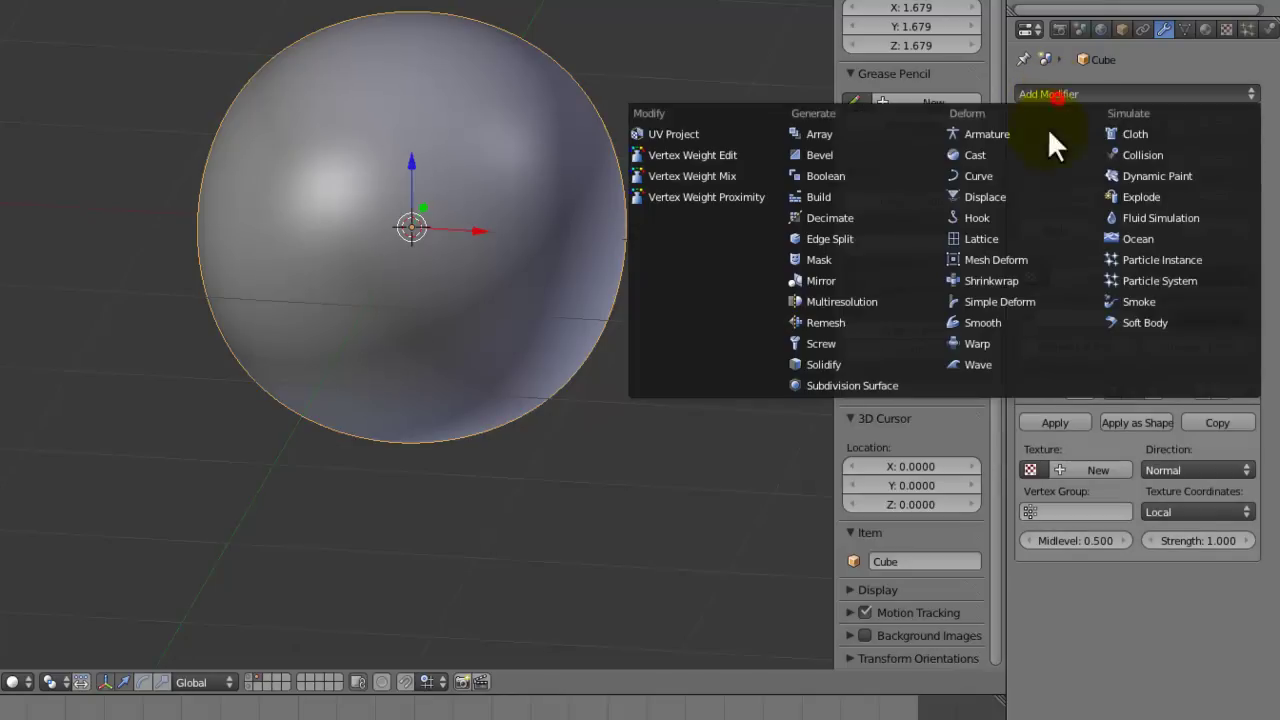
click(1016, 194)
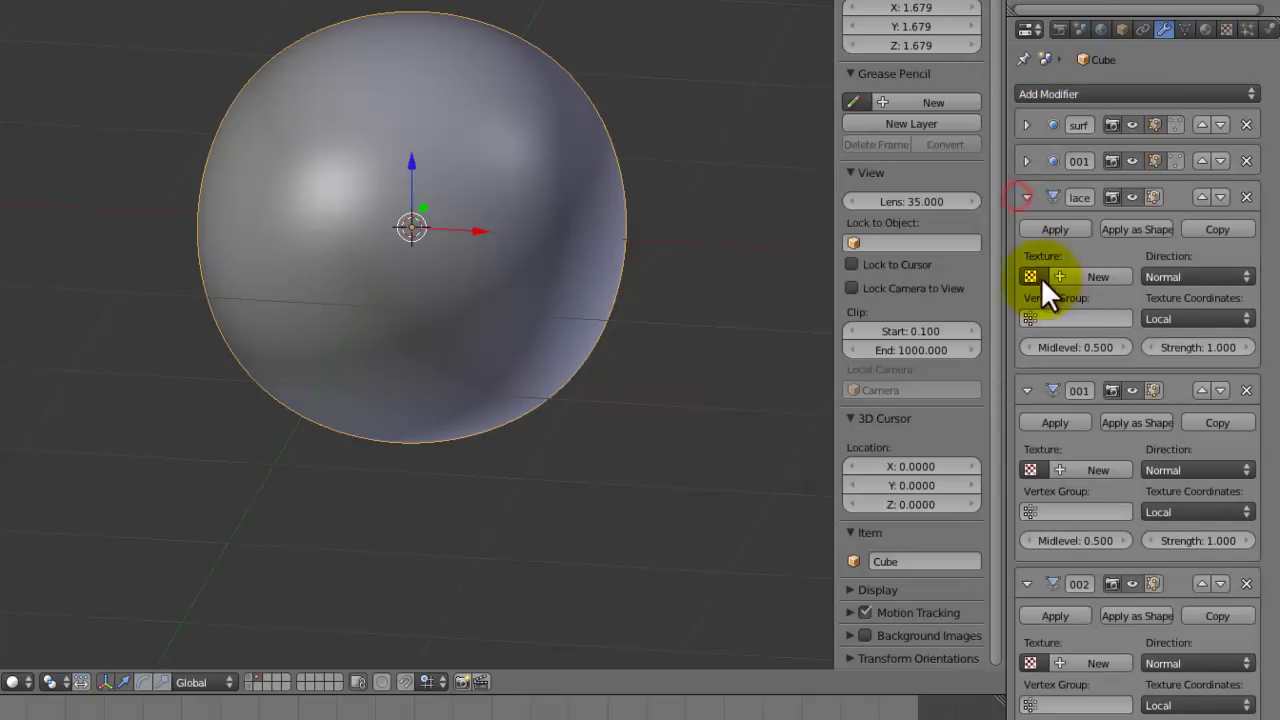
Step: Create a new material for the cube and name it Rock1
click(1210, 28)
click(1102, 158)
click(1098, 155)
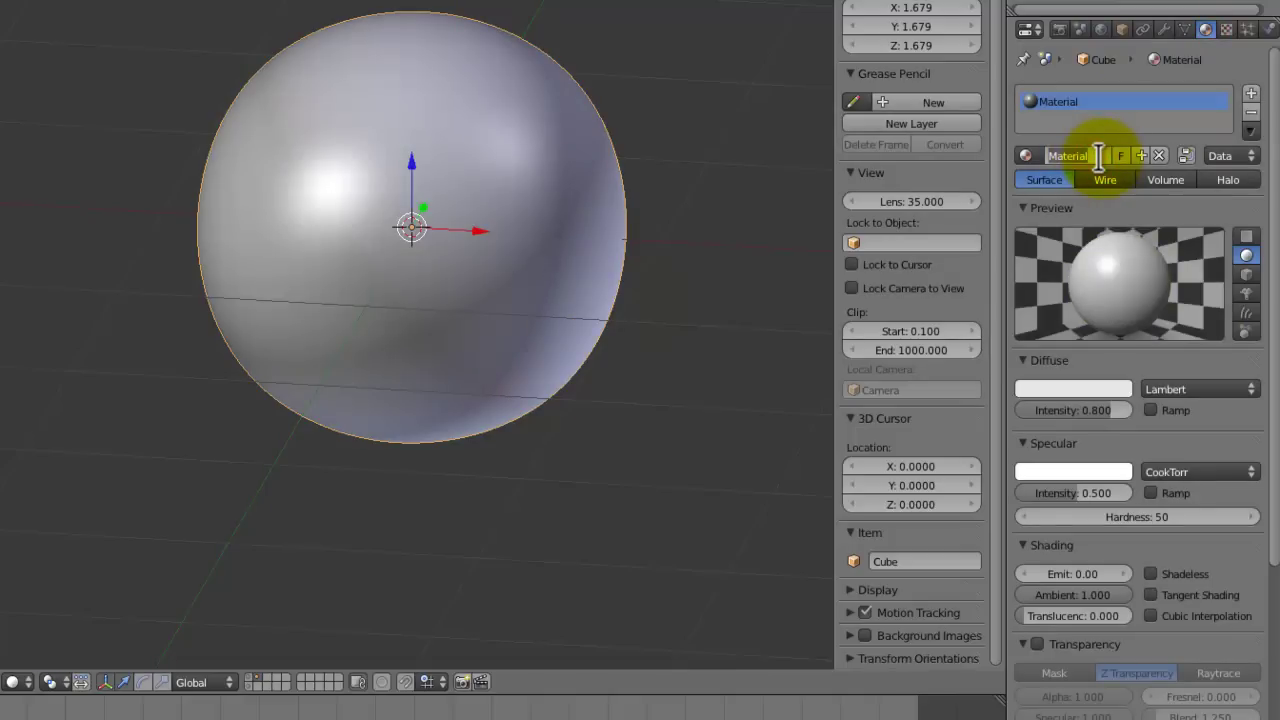
text(Rol)
key(BackSpace)
text(ck1)
key(Return)
Step: Add new textures in the first three slots of the Rock1 material and disable all three for the material
click(1228, 28)
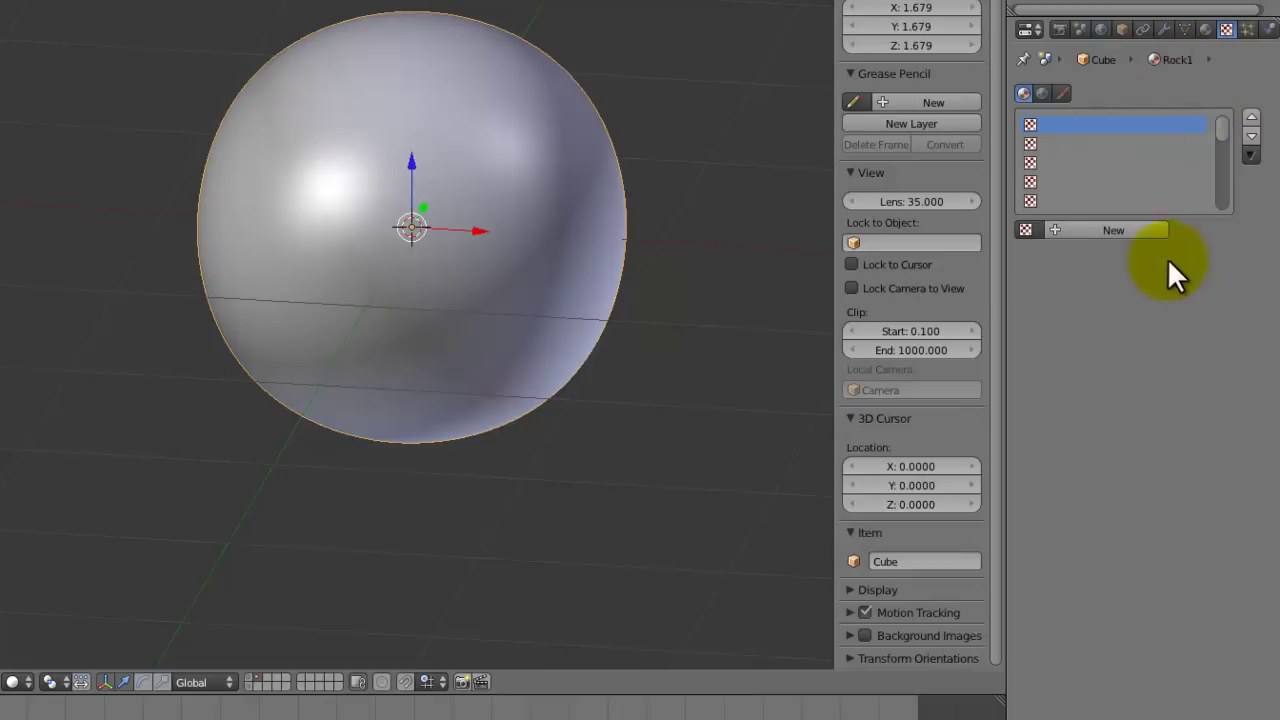
click(1124, 228)
click(1069, 143)
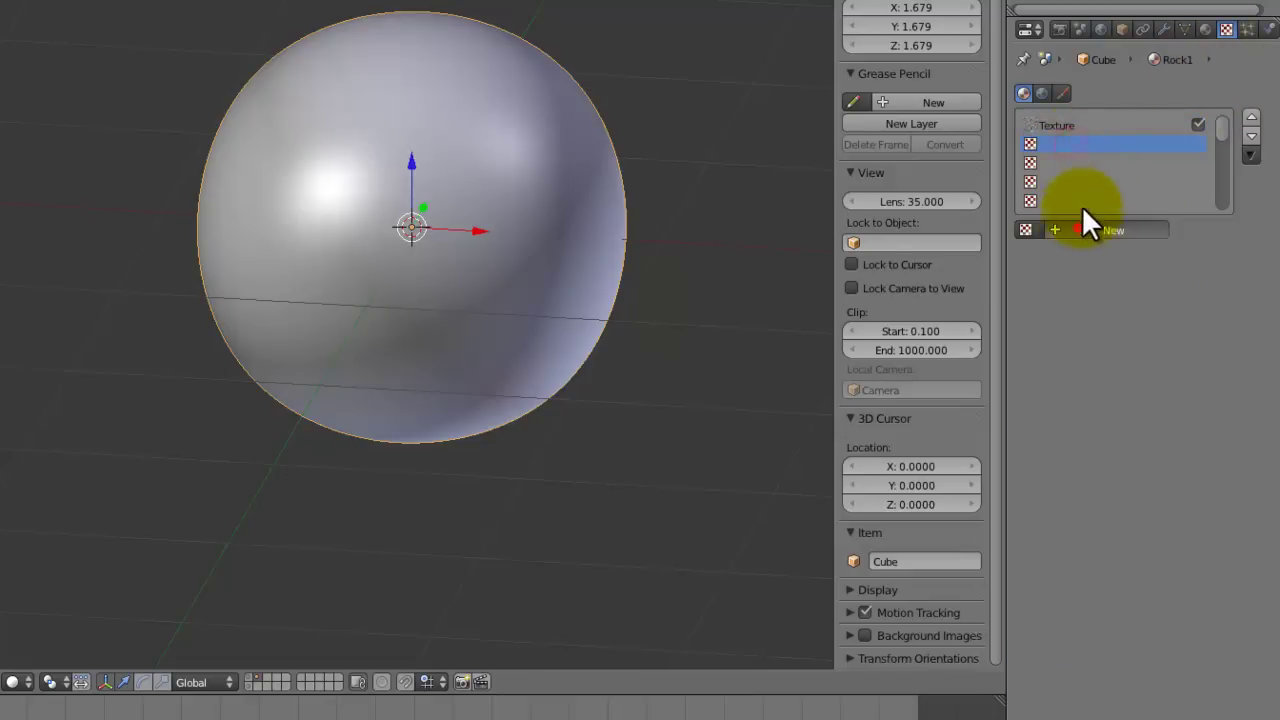
click(1095, 229)
click(1069, 162)
click(1090, 229)
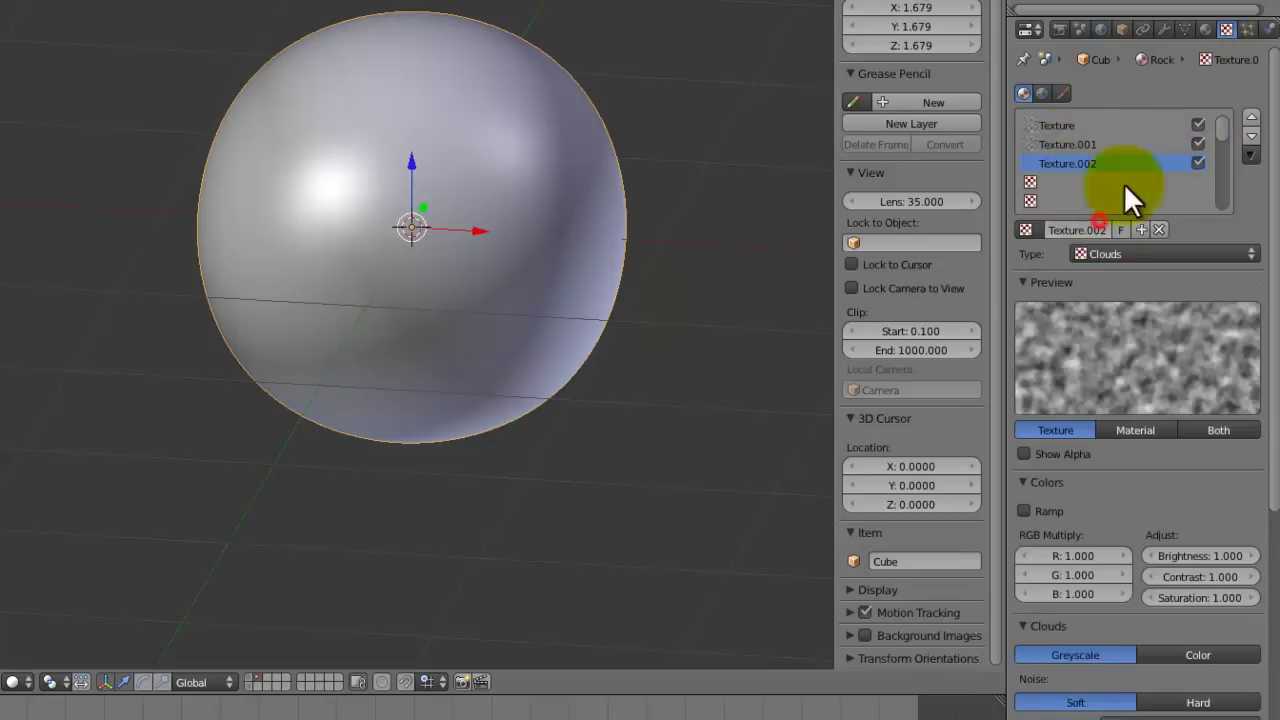
click(1199, 125)
click(1198, 144)
click(1198, 163)
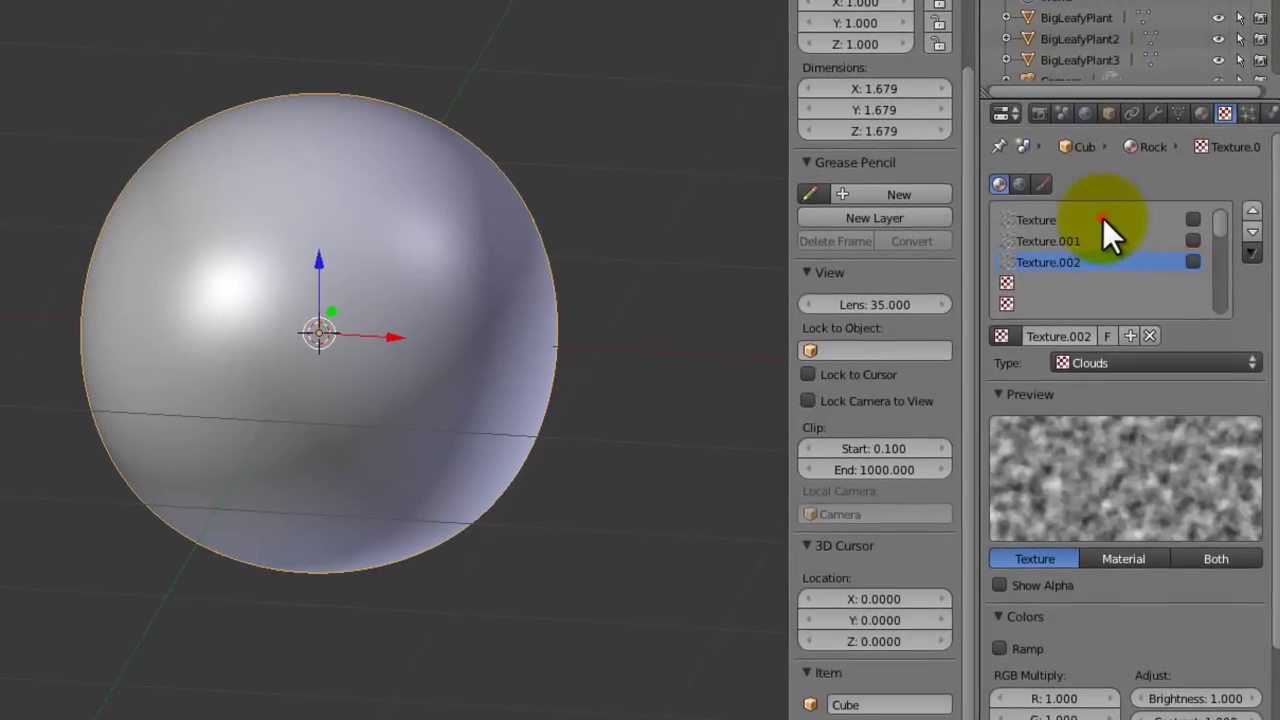
Step: Rename the first texture of the Rock1 material to RockDisp1
click(1100, 220)
double_click(1058, 336)
text(Ro)
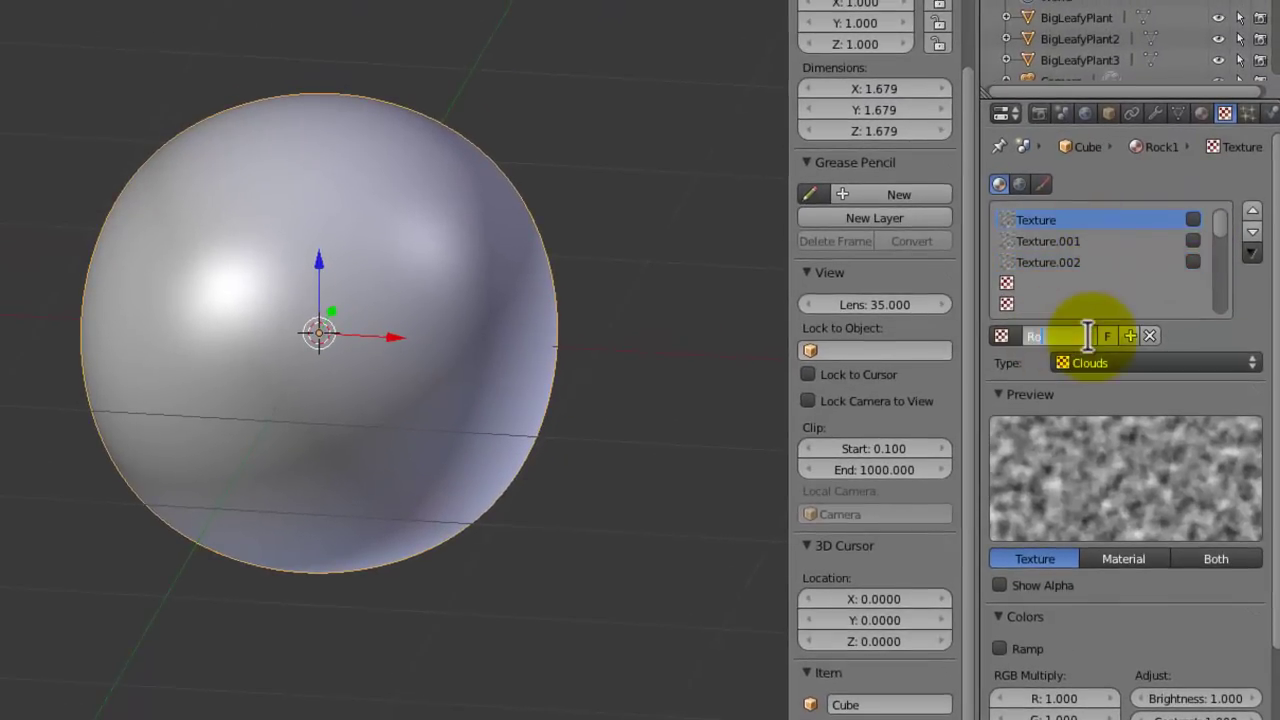
text(ckDisp1)
key(Return)
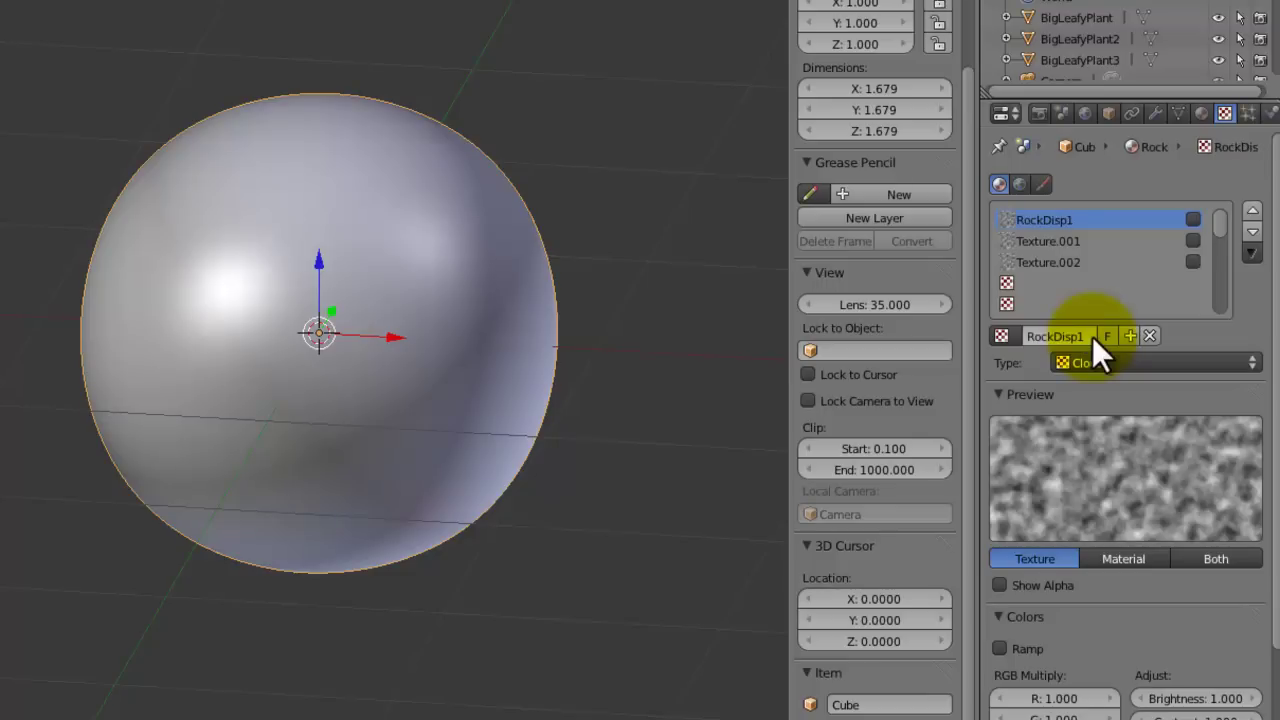
Step: Rename the second texture of the Rock1 material to RockDisp2
click(1087, 240)
double_click(1078, 336)
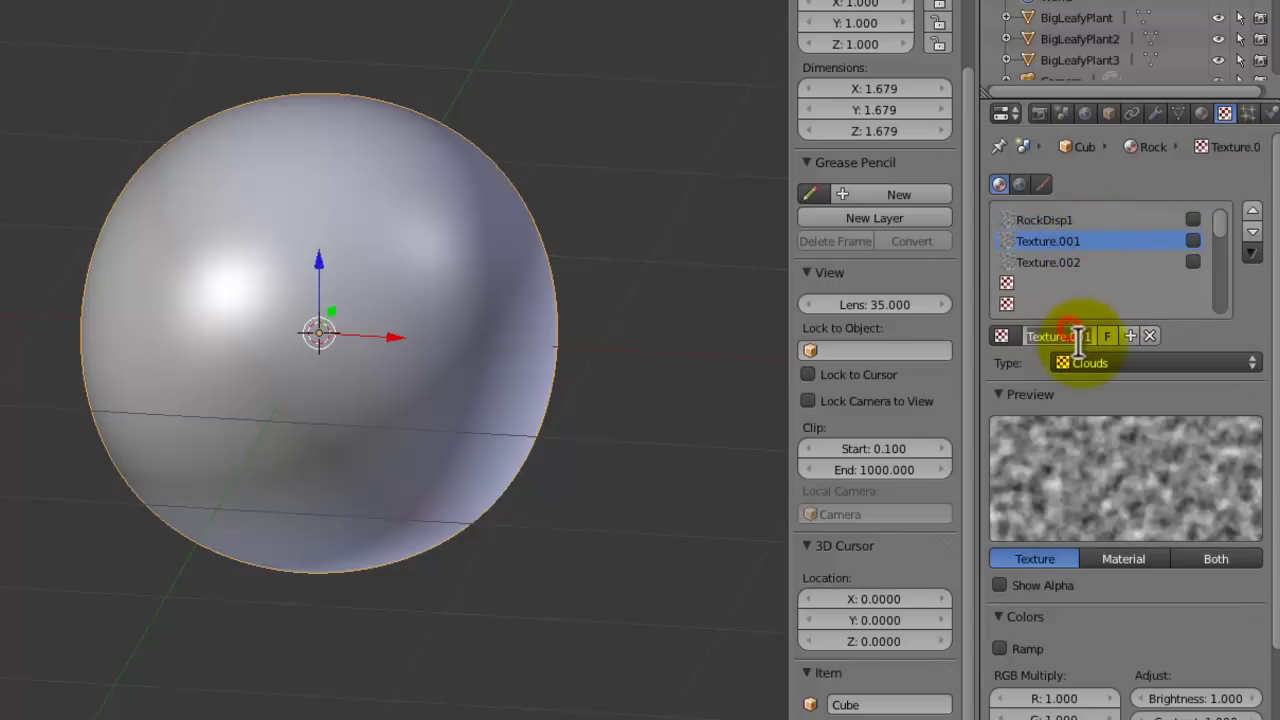
text(RockDisp2)
key(Return)
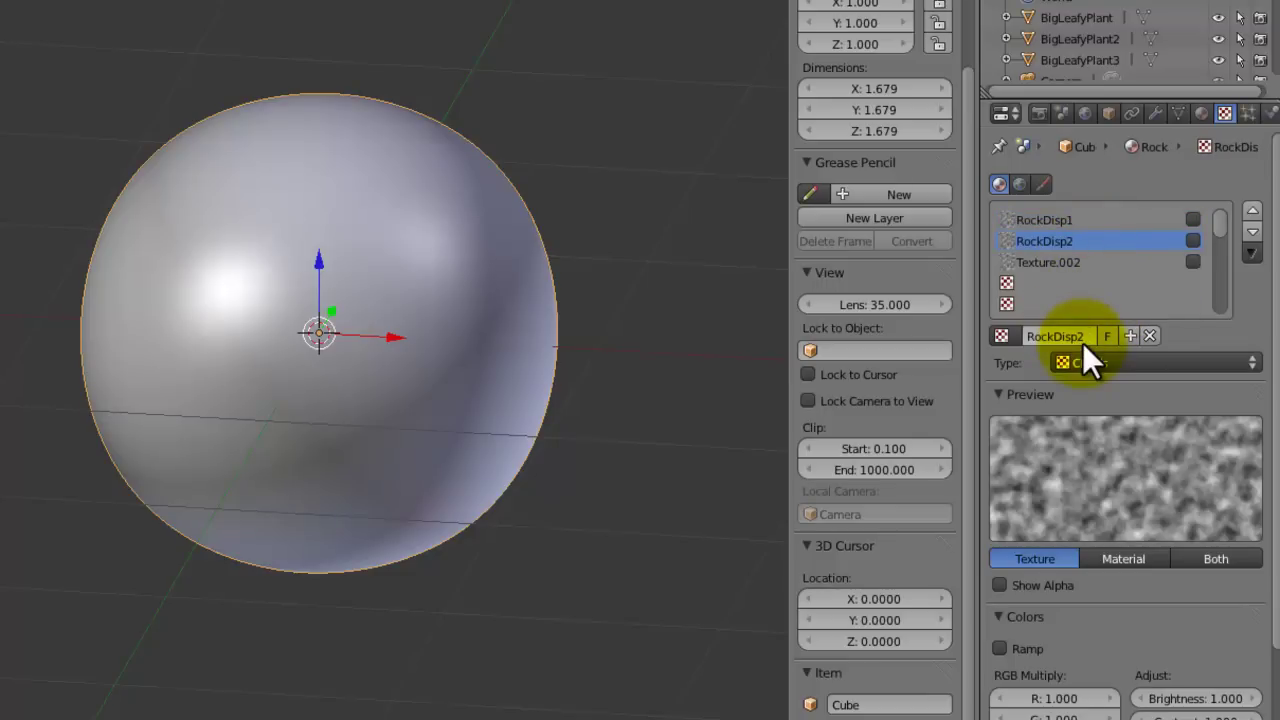
Step: Rename the third texture of the Rock1 material to RockDisp3
click(1083, 262)
double_click(1056, 336)
text(R)
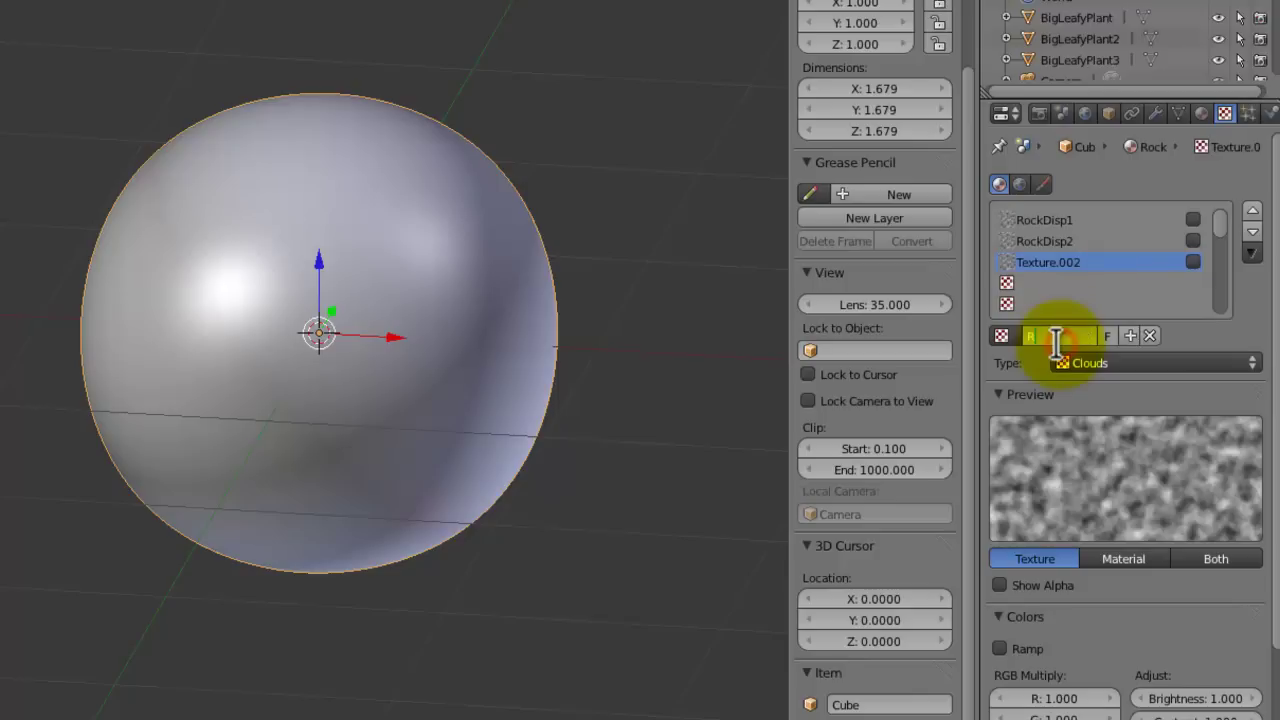
text(ockDisp2)
key(Return)
click(1095, 258)
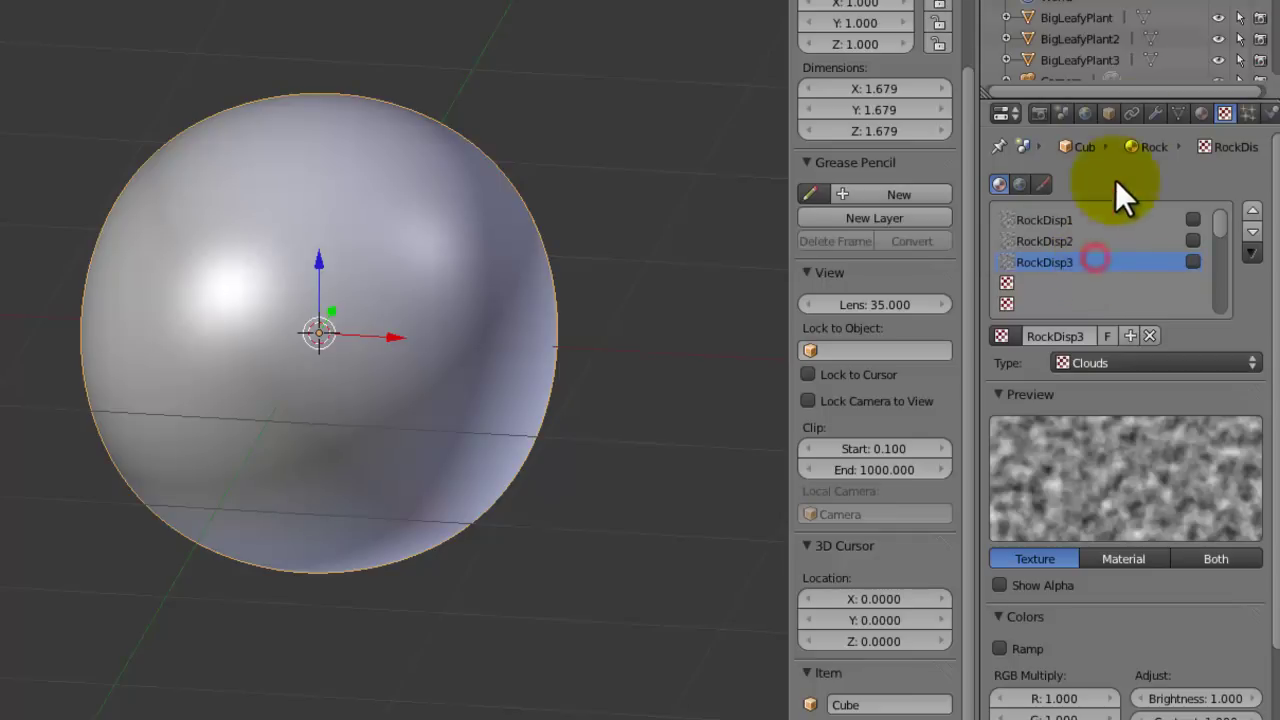
Step: Assign the RockDisp1 texture to the first Displace modifier and RockDisp2 to the third one
click(1158, 112)
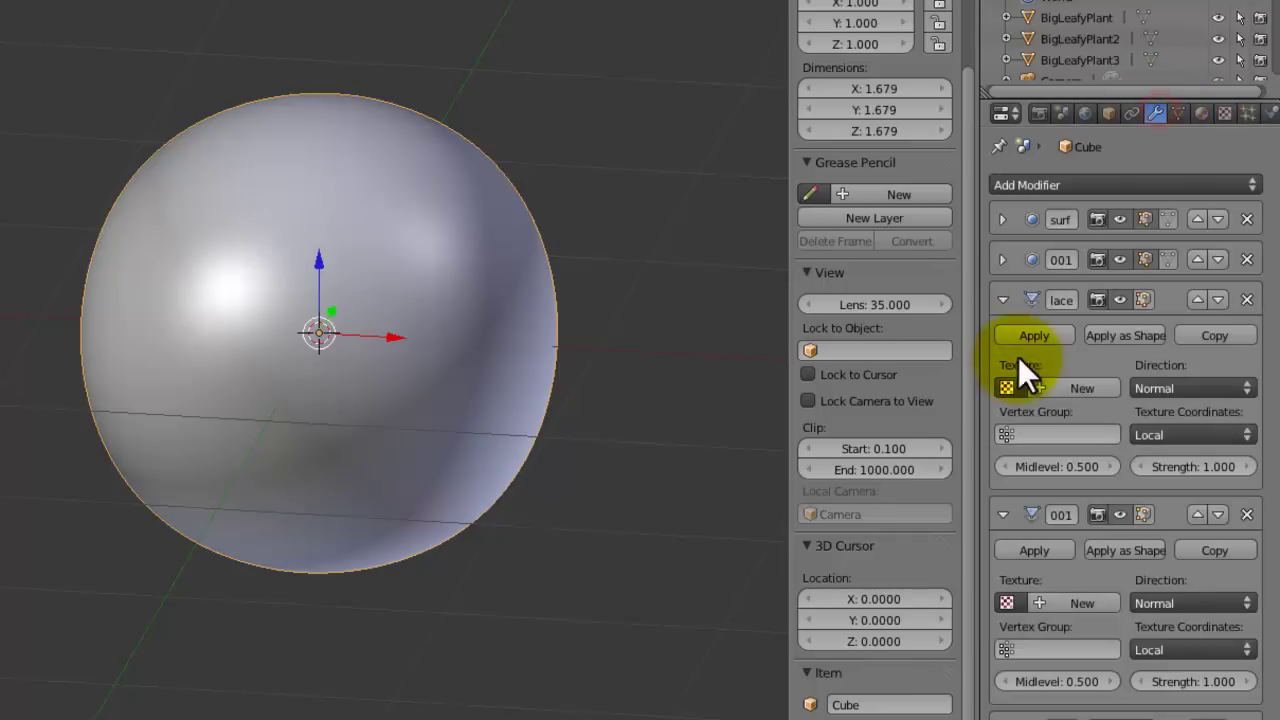
click(1006, 388)
click(1033, 512)
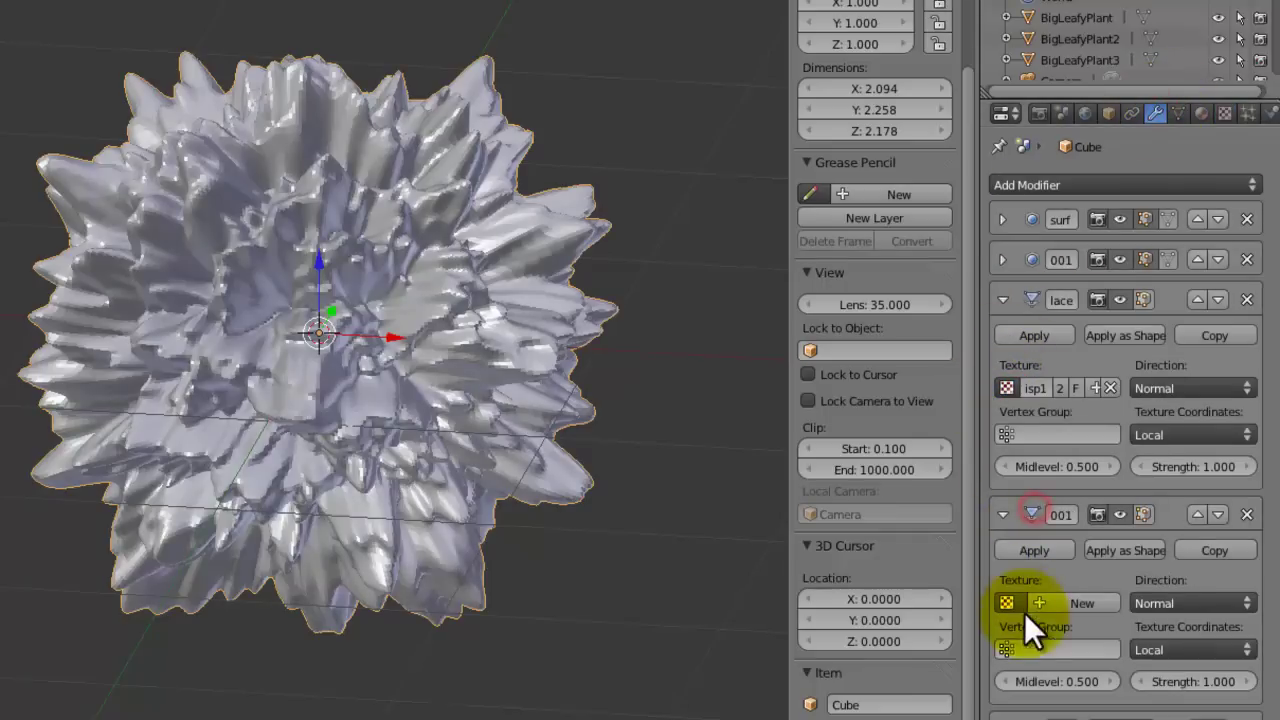
click(1059, 615)
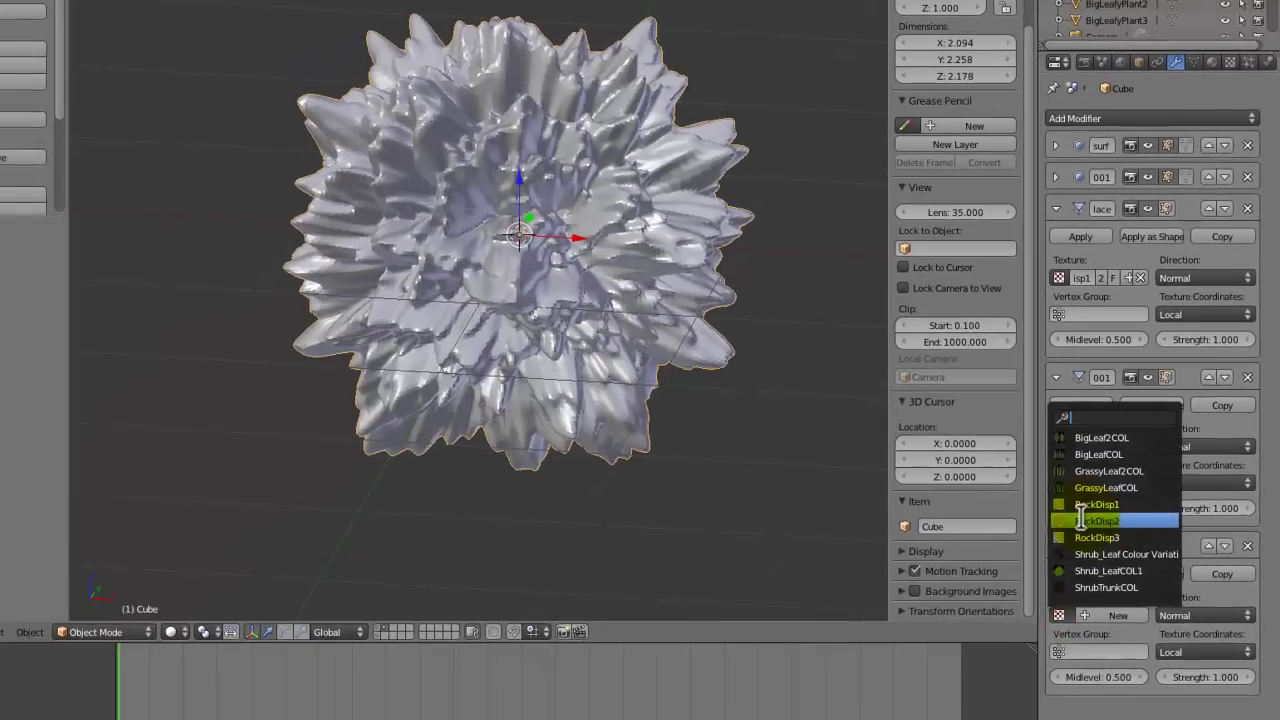
click(1085, 521)
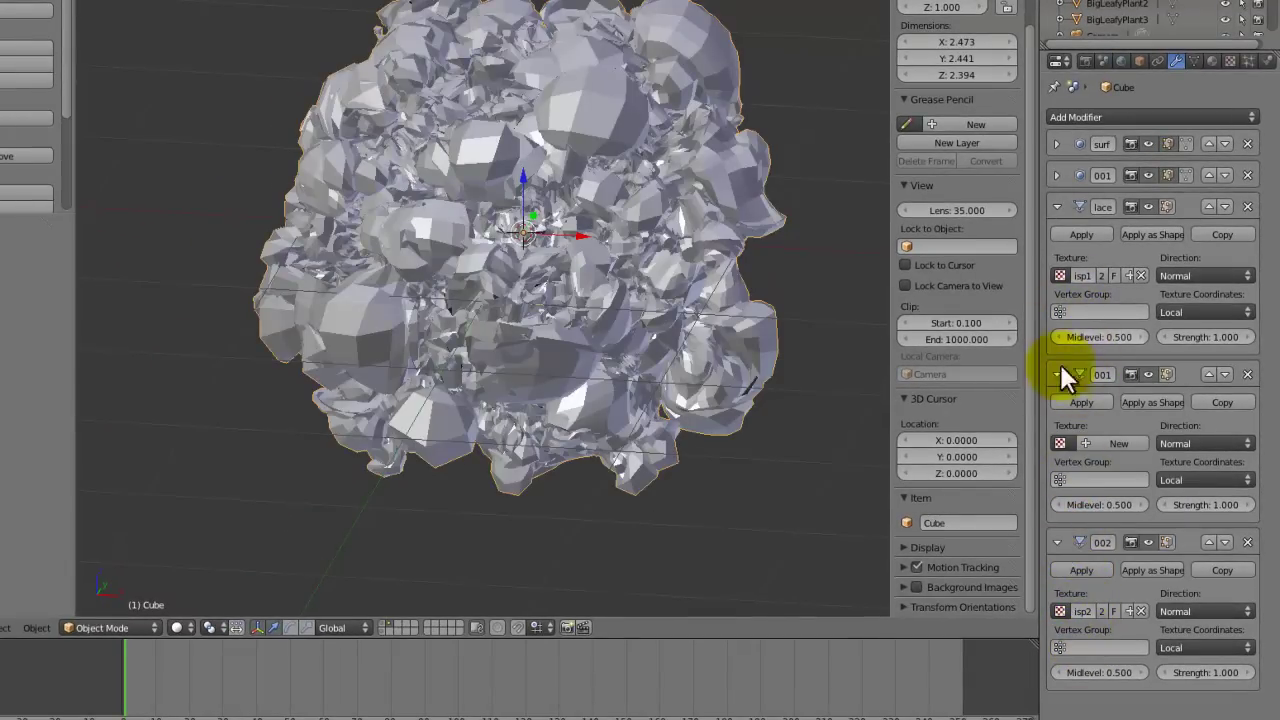
Step: Assign RockDisp2 to the second Displace modifier and RockDisp3 to the third one, and save the file
click(1060, 443)
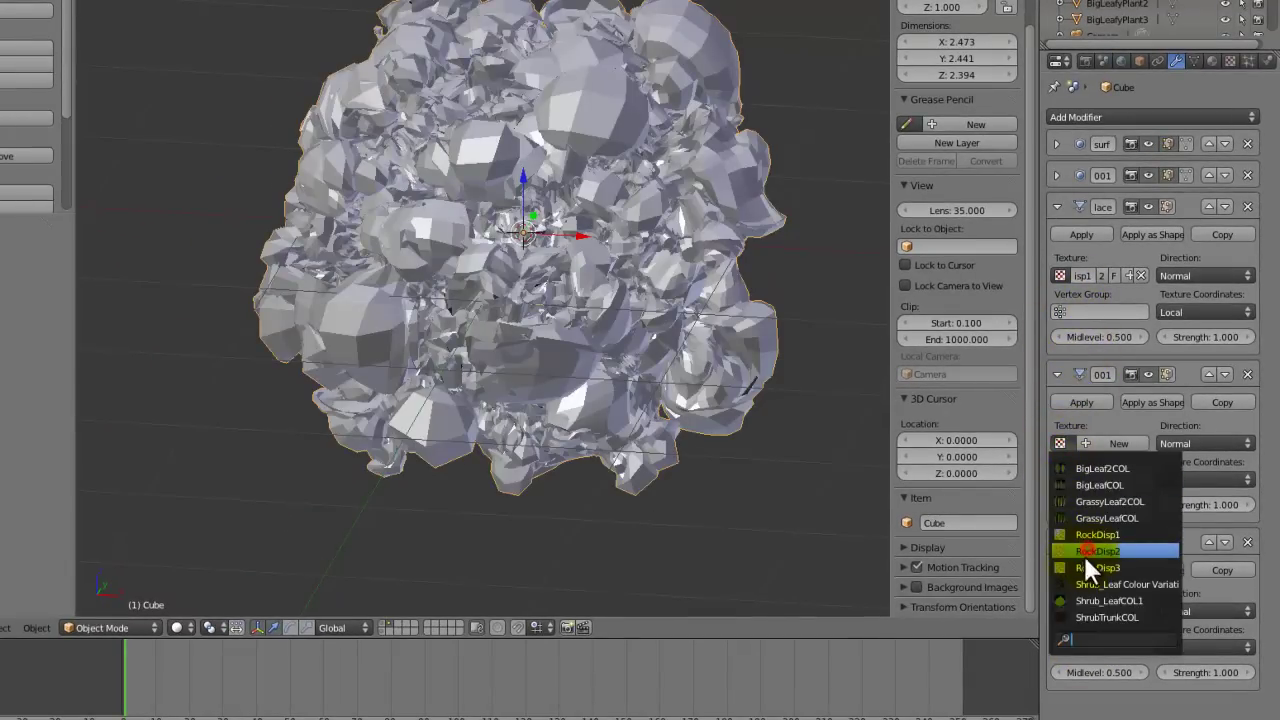
click(1083, 550)
click(1061, 609)
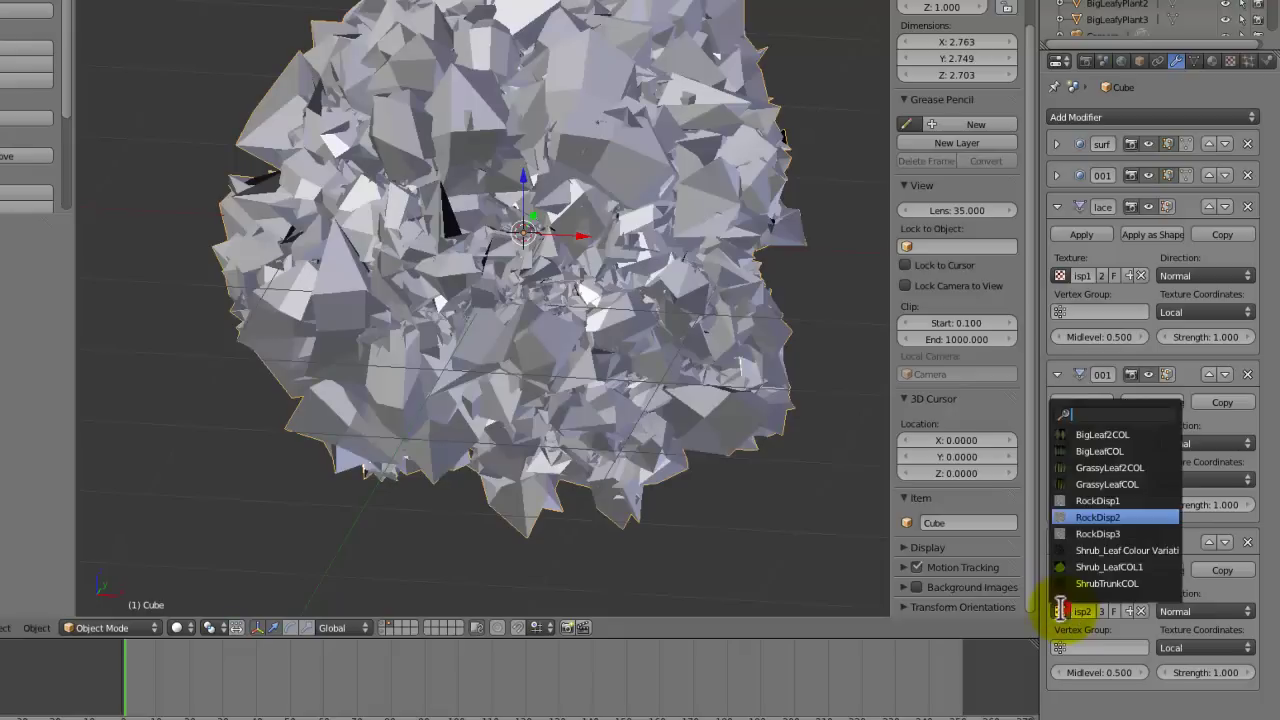
click(1080, 535)
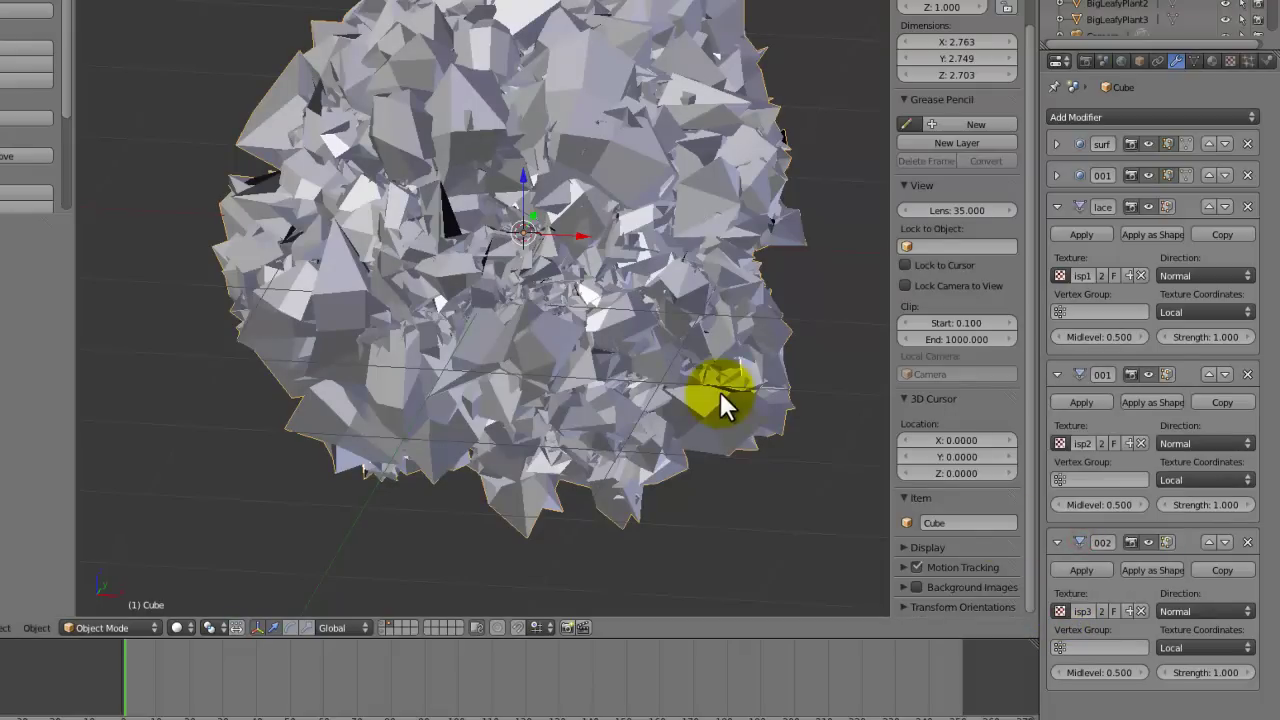
key(ctrl+s)
middle_drag(684, 391, 742, 392)
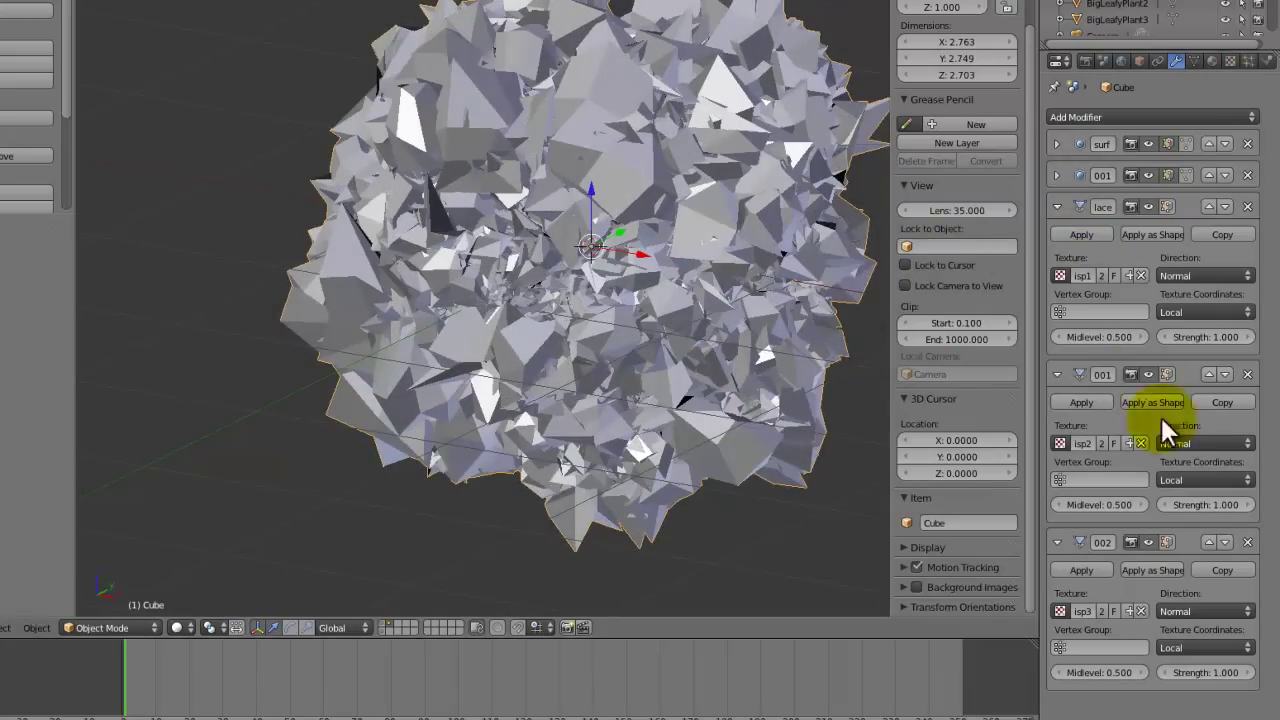
Step: Collapse the three Displace modifiers and hide the effect of the second and third ones in the viewport
click(1058, 206)
click(1058, 238)
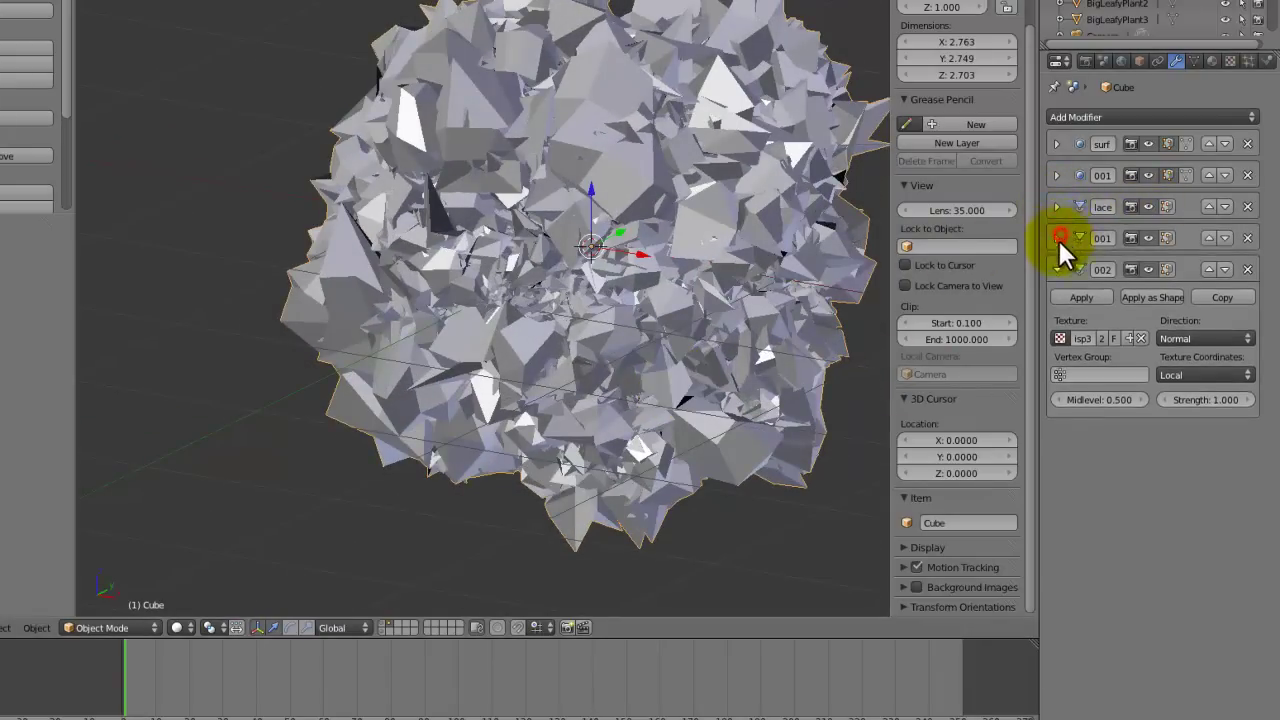
click(1058, 269)
click(1148, 240)
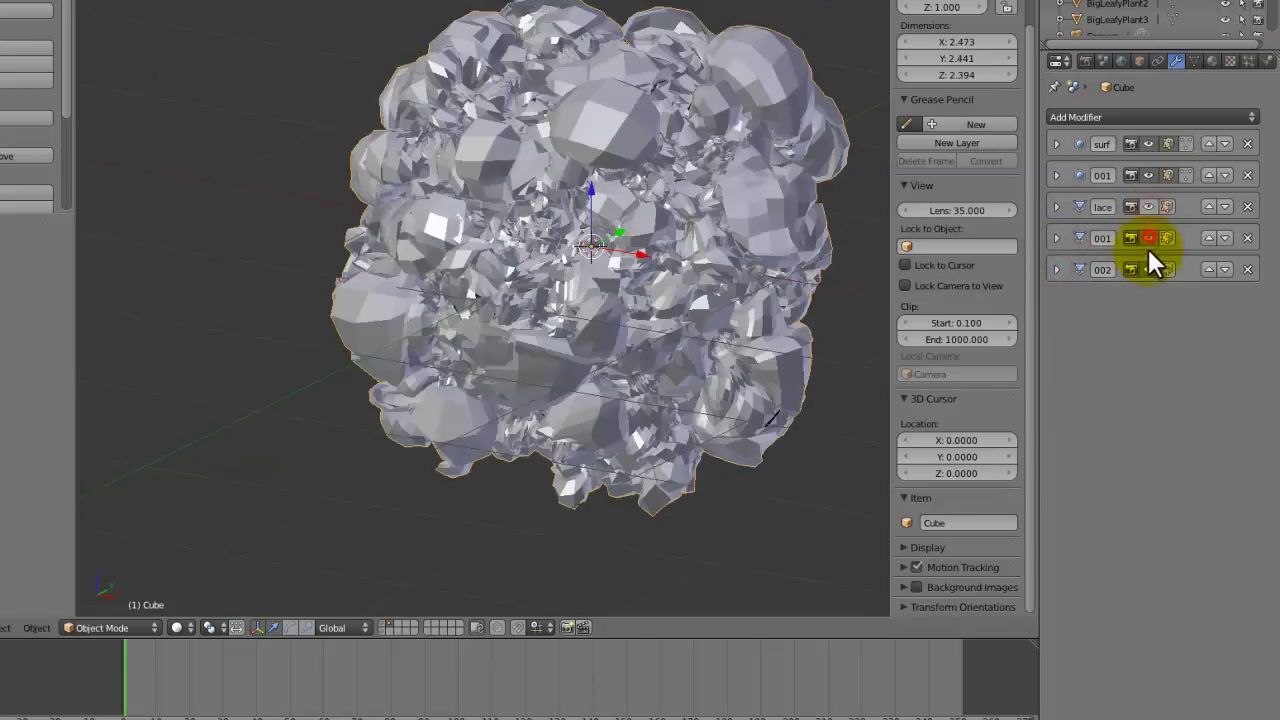
click(1148, 263)
click(1149, 207)
click(1149, 207)
middle_drag(835, 250, 856, 265)
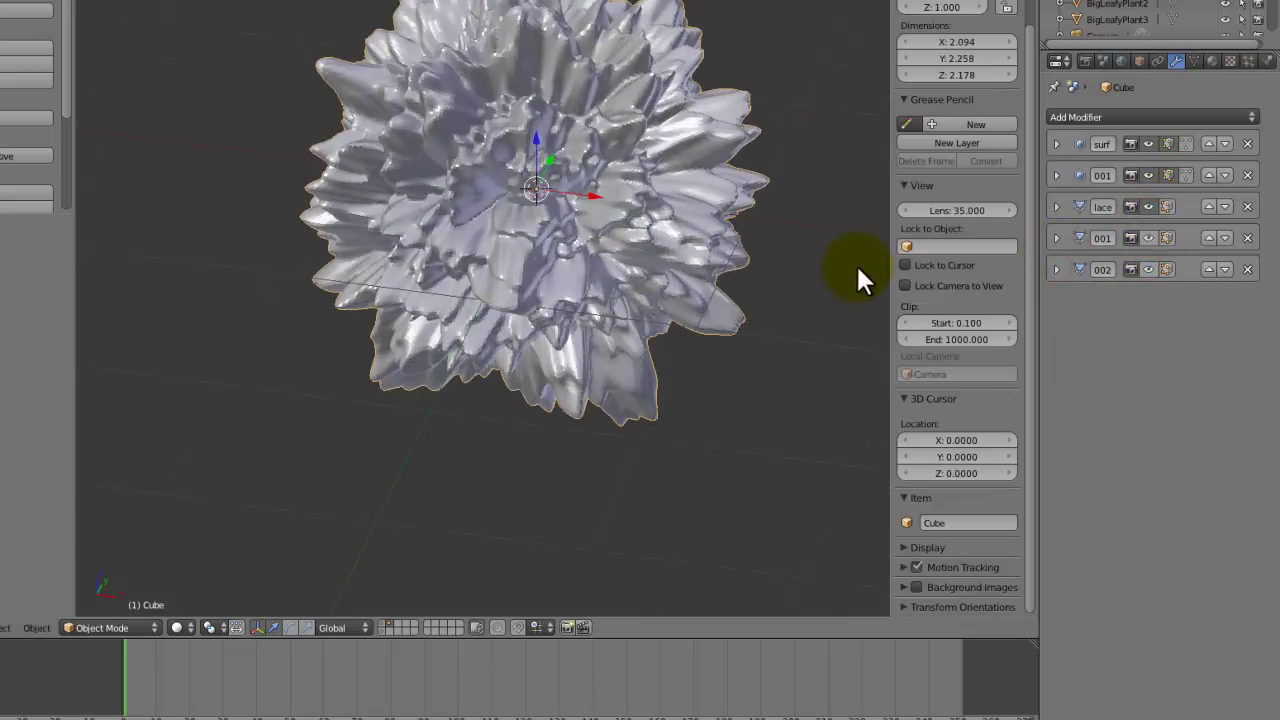
Step: Change the type of the RockDisp1 texture to Voronoi
click(1230, 61)
click(1116, 145)
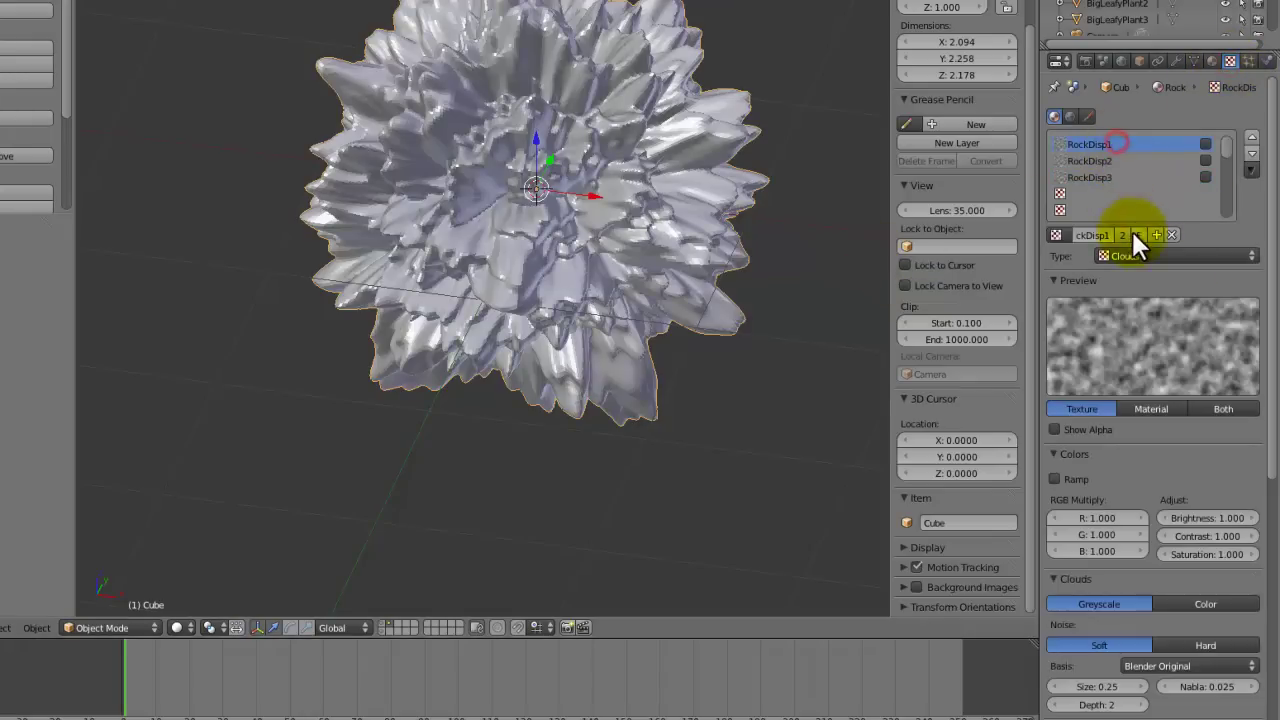
click(1131, 252)
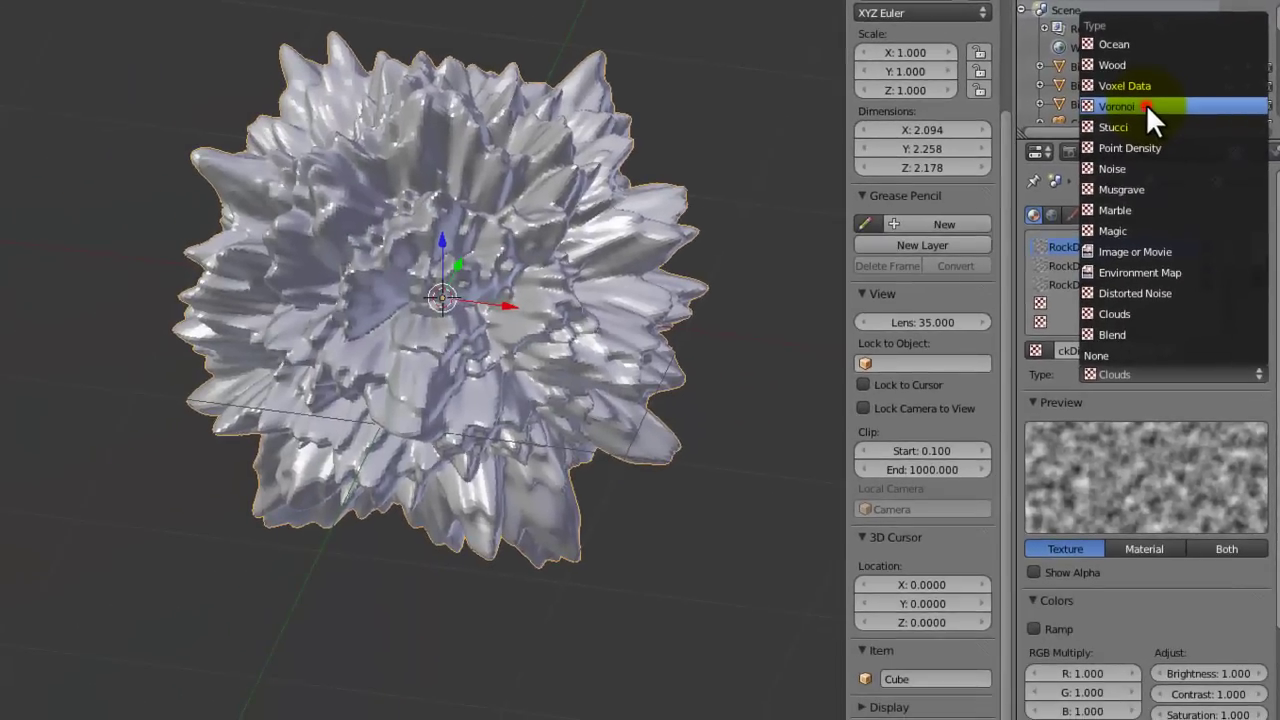
click(1076, 170)
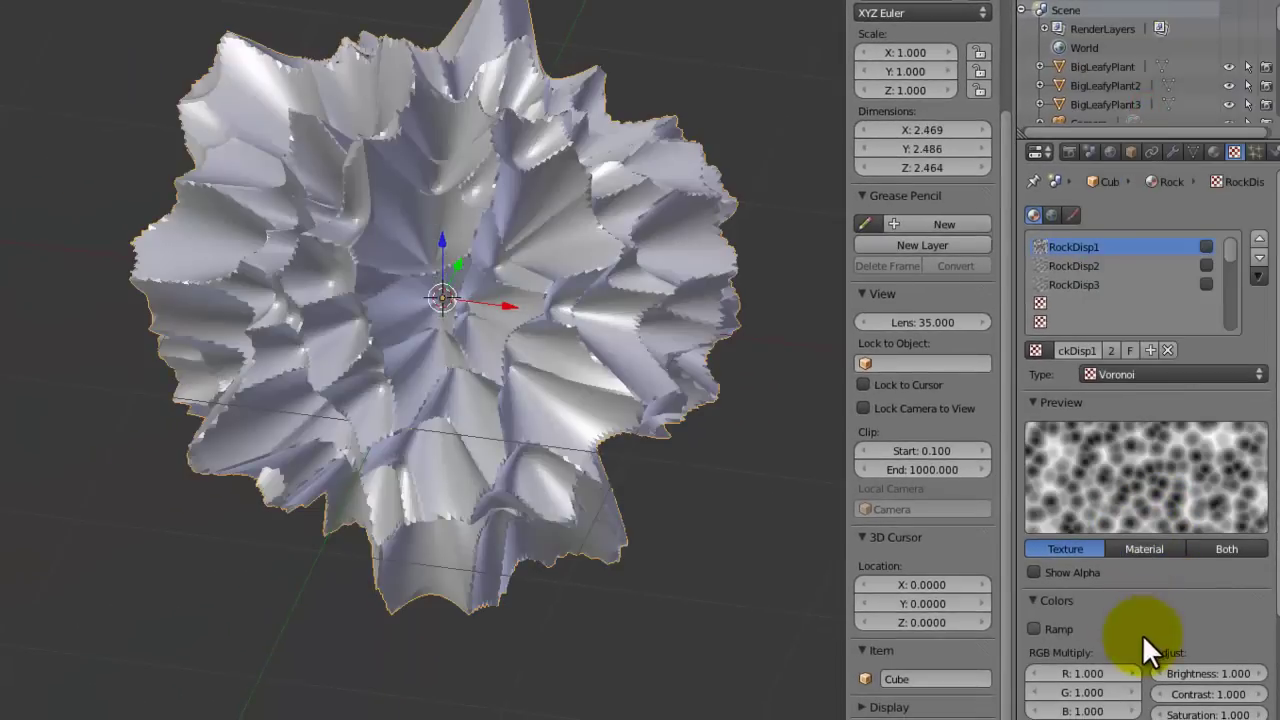
Step: Set the noise size of the RockDisp1 Voronoi texture to 1 and save the file
scroll(1142, 631, down, 3)
middle_drag(640, 294, 430, 180)
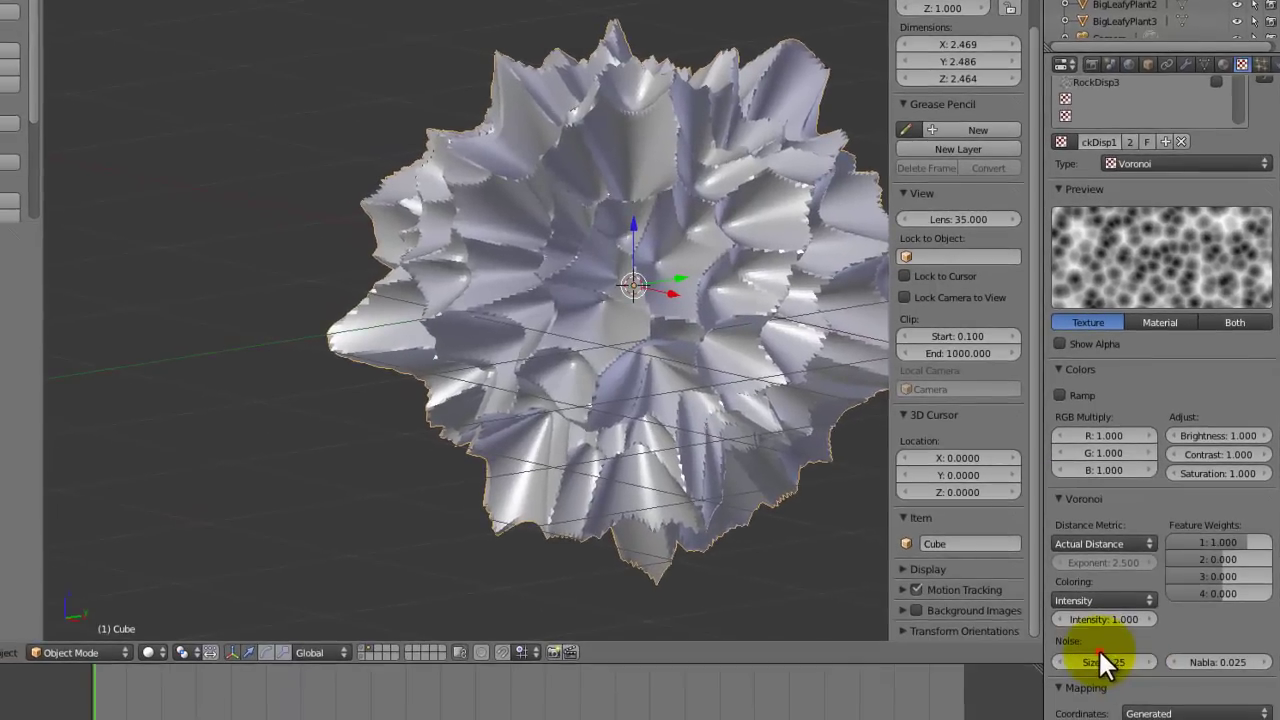
click(1099, 660)
text(1)
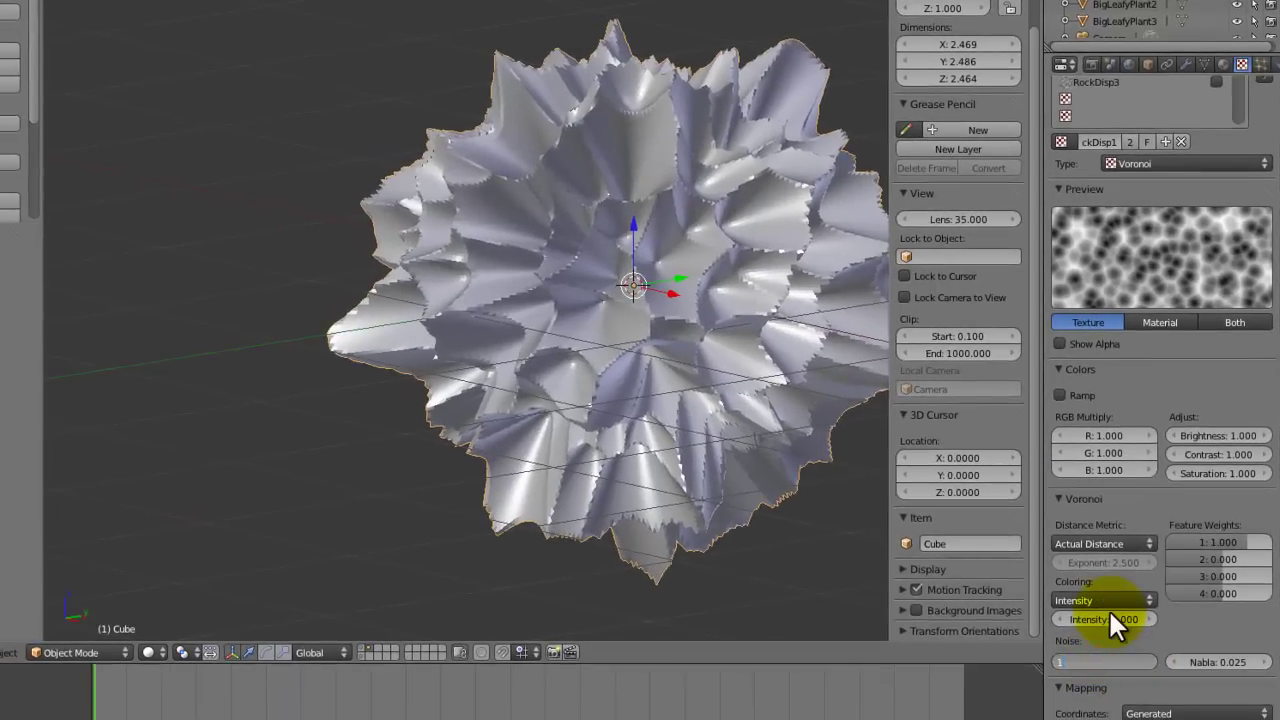
key(Return)
middle_drag(533, 222, 597, 206)
key(ctrl+s)
click(594, 212)
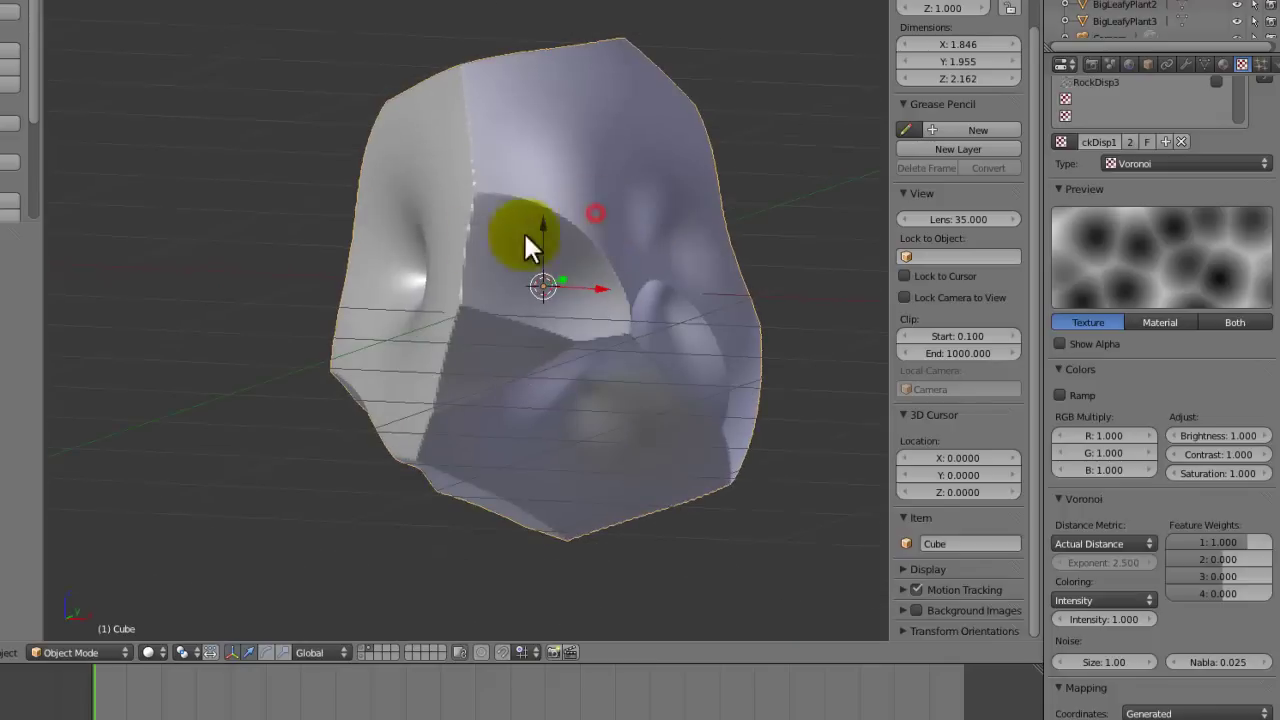
Step: Enable the colour ramp on the RockDisp1 texture and make its black stop fully opaque
middle_drag(523, 231, 402, 280)
scroll(623, 349, up, 3)
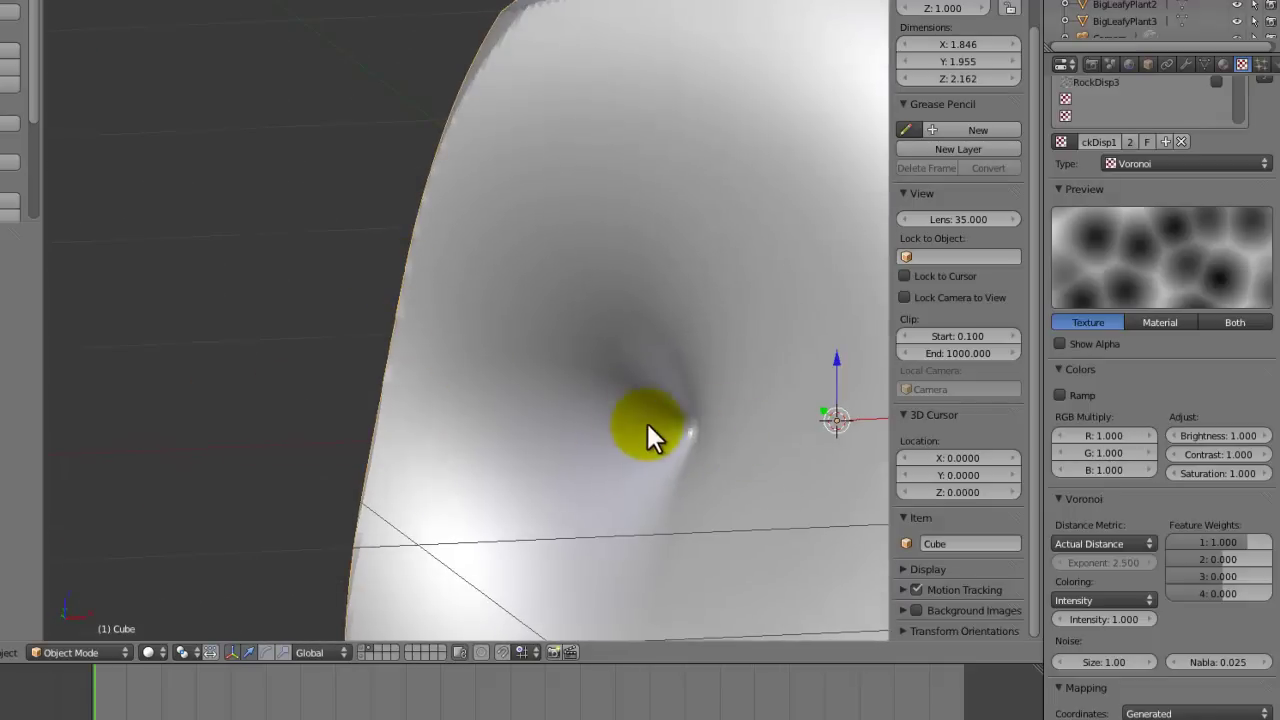
middle_drag(647, 423, 693, 423)
middle_drag(537, 423, 430, 350)
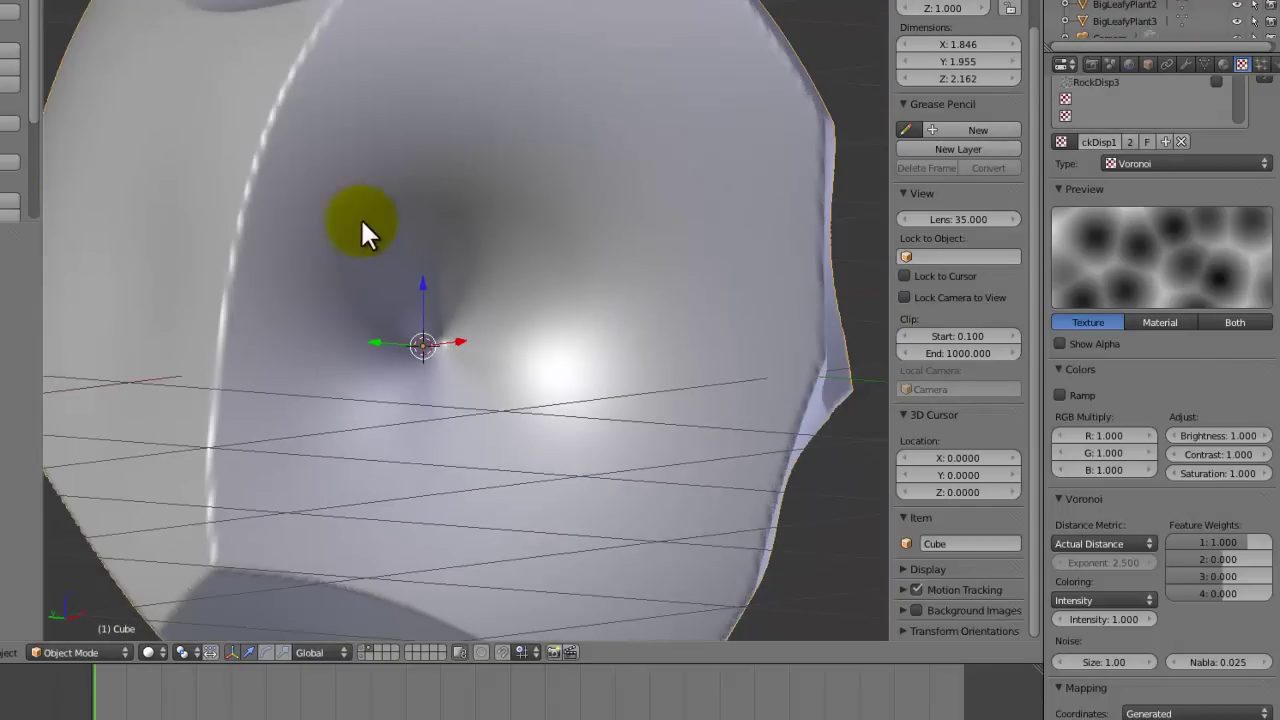
middle_drag(362, 215, 420, 240)
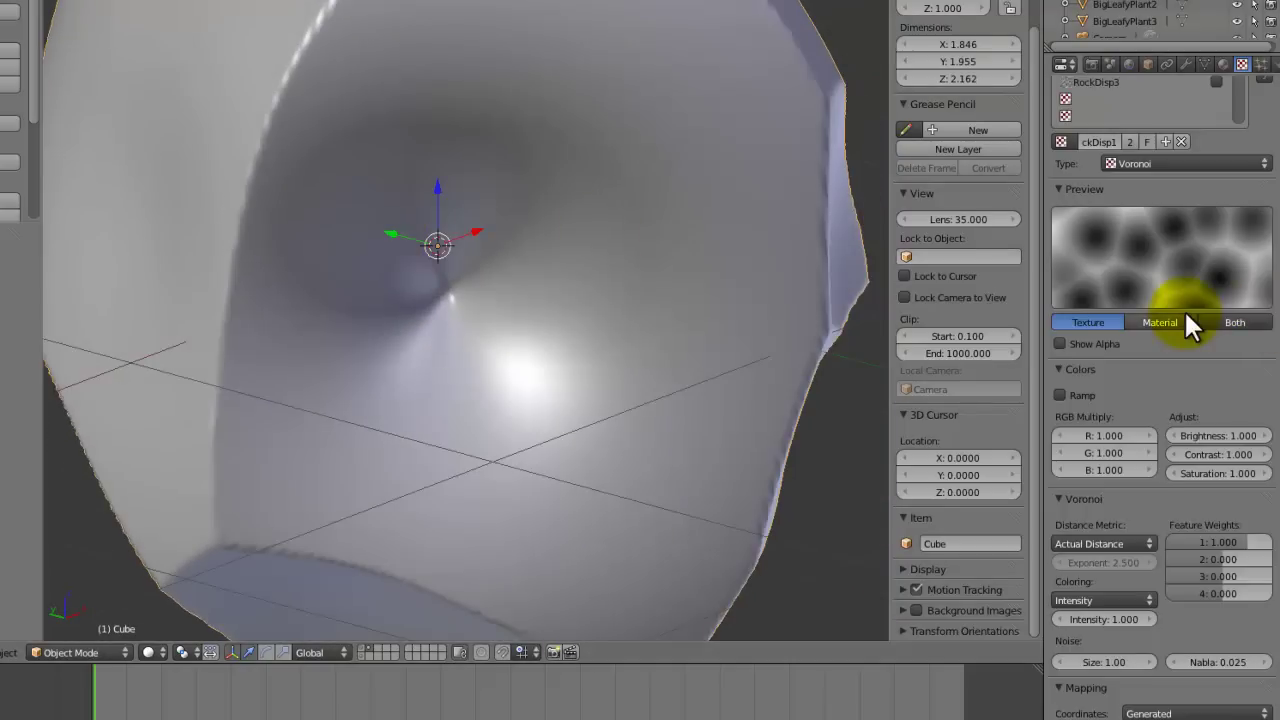
click(1068, 394)
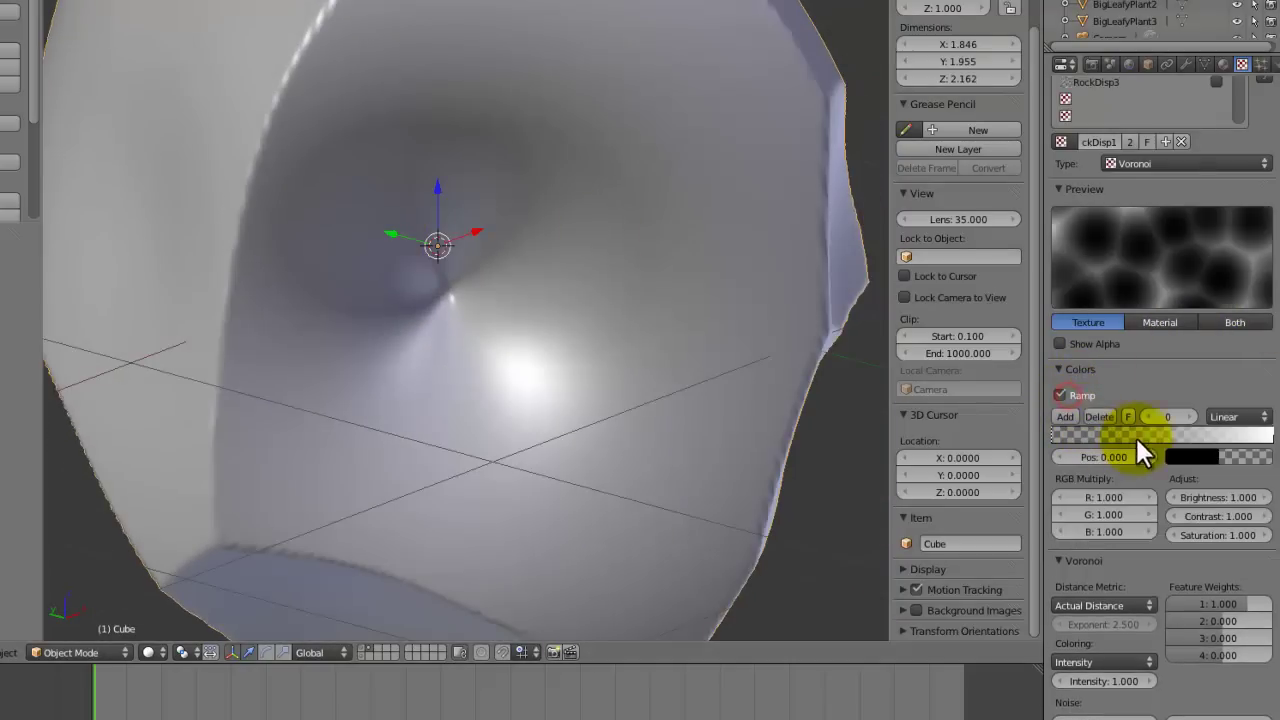
click(1191, 456)
drag(1152, 431, 1278, 431)
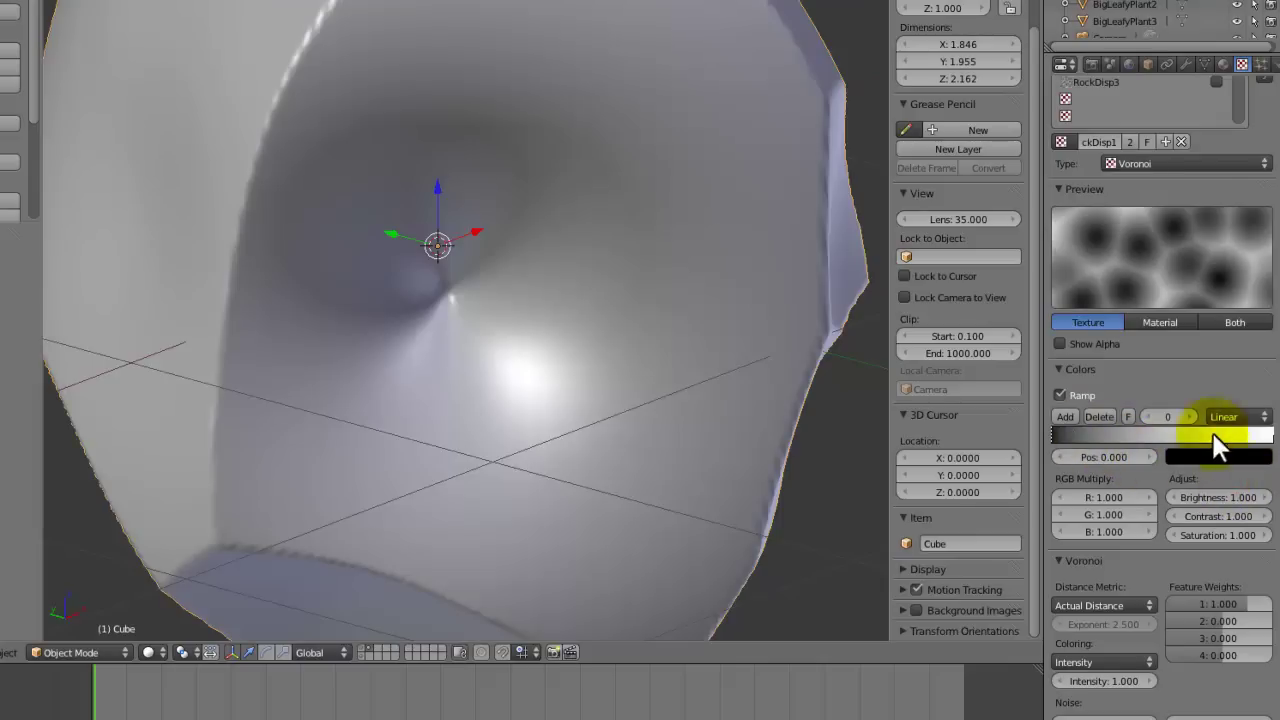
Step: Set the ramp interpolation to B-Spline and move the black stop to position 0.340
click(1237, 417)
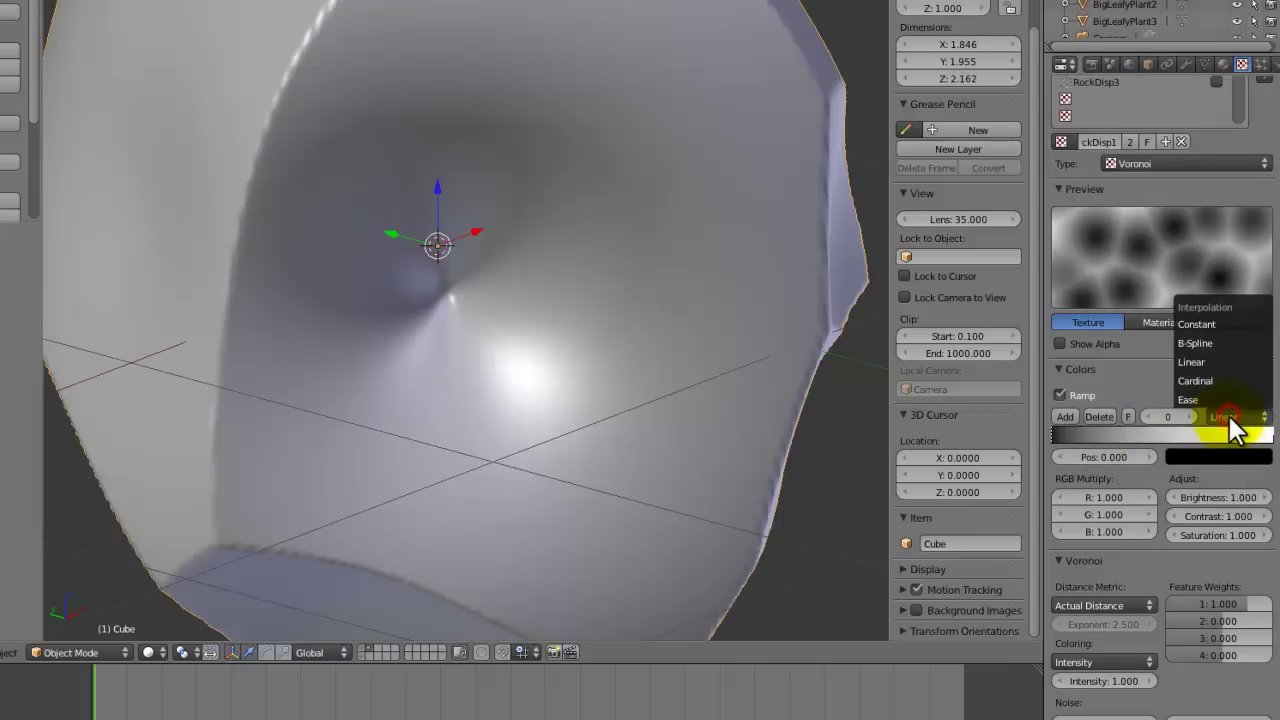
click(1204, 341)
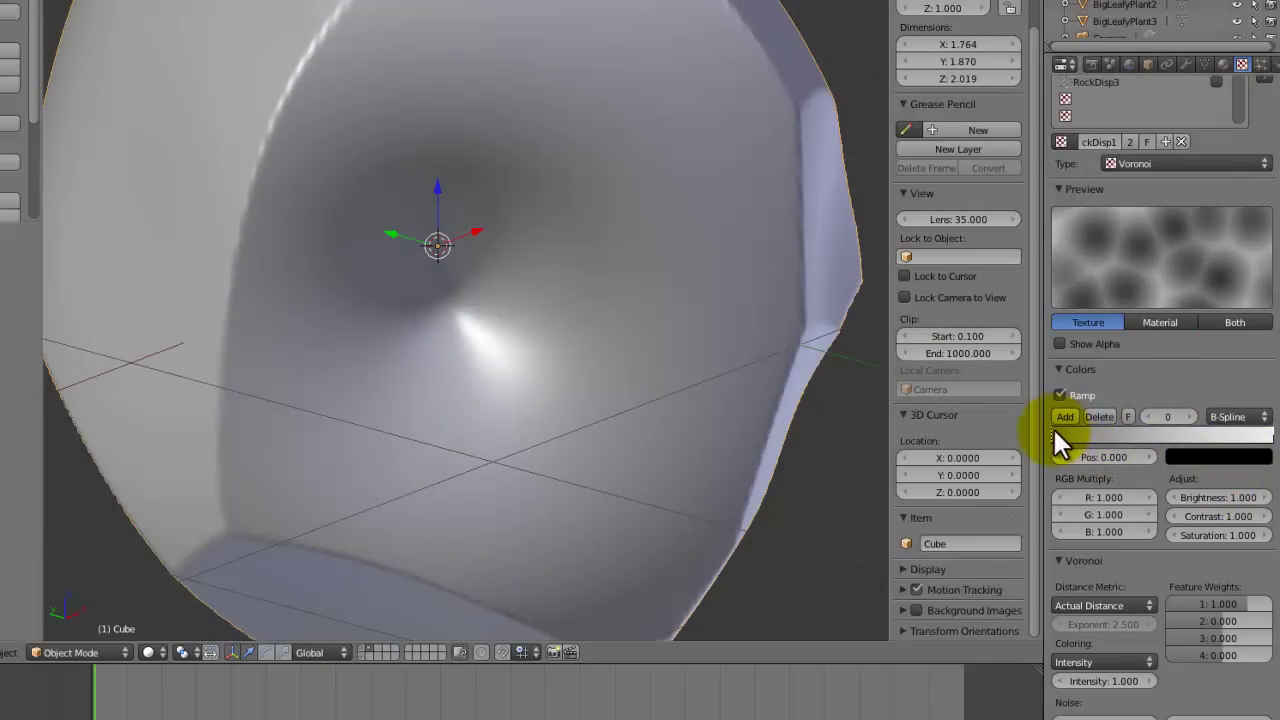
drag(1053, 430, 1130, 434)
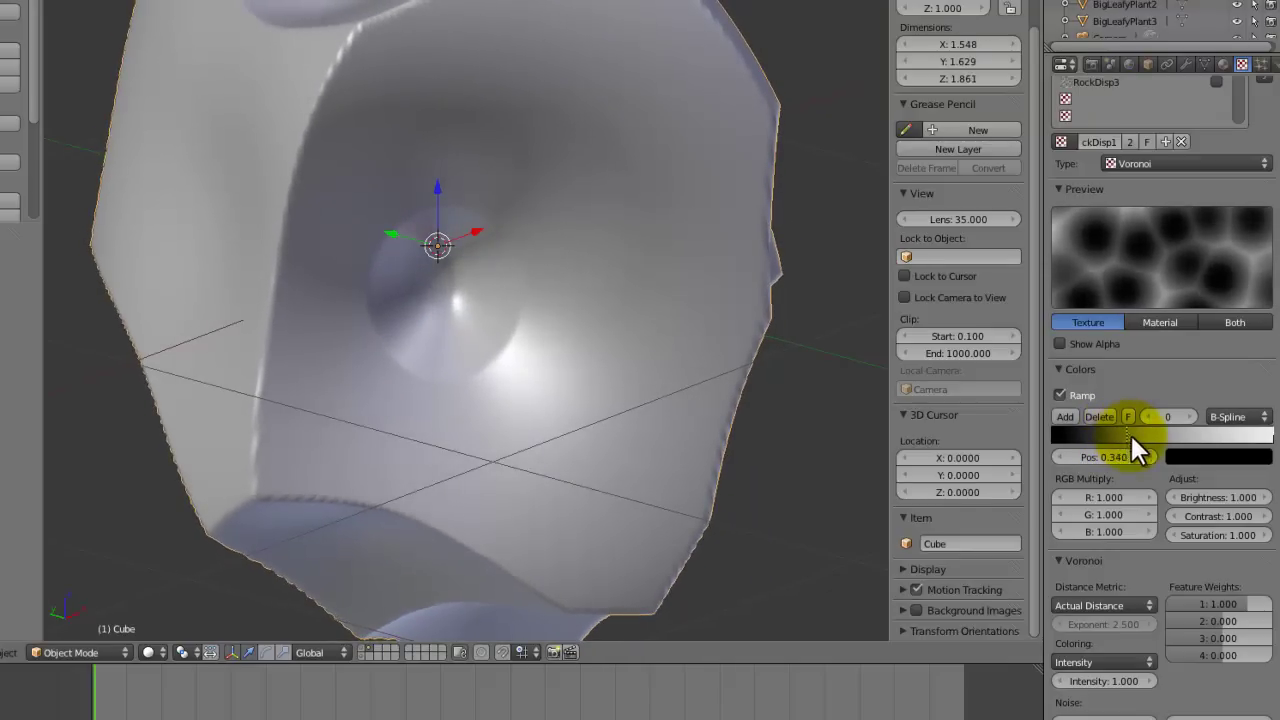
Step: Set the contrast of the RockDisp1 texture to 0.3 and its brightness to 1.1
click(1205, 515)
text(0.3)
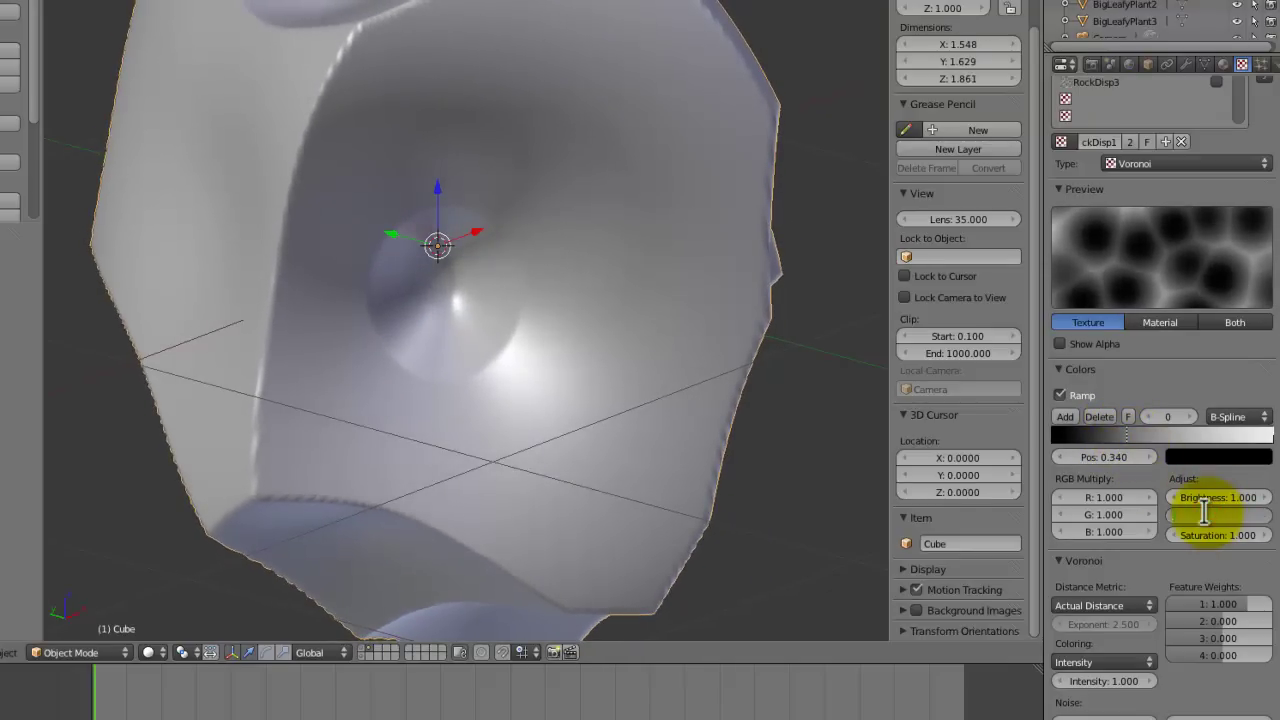
key(Return)
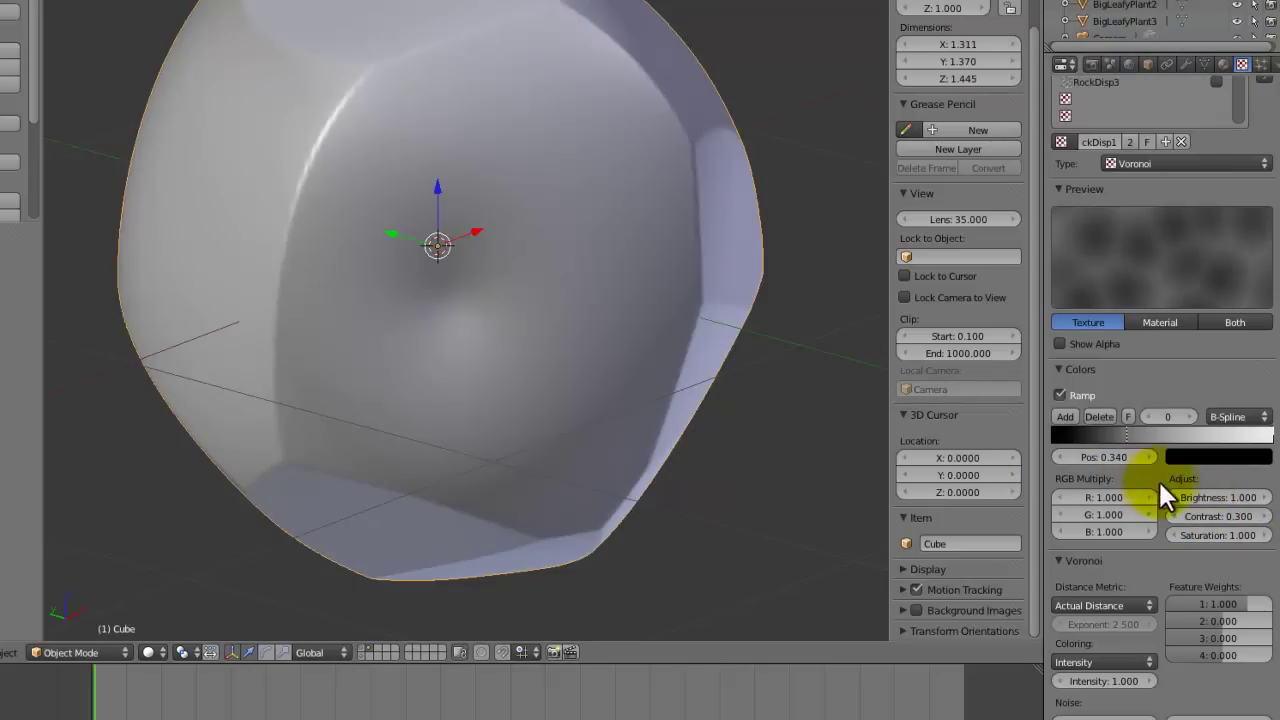
click(1179, 495)
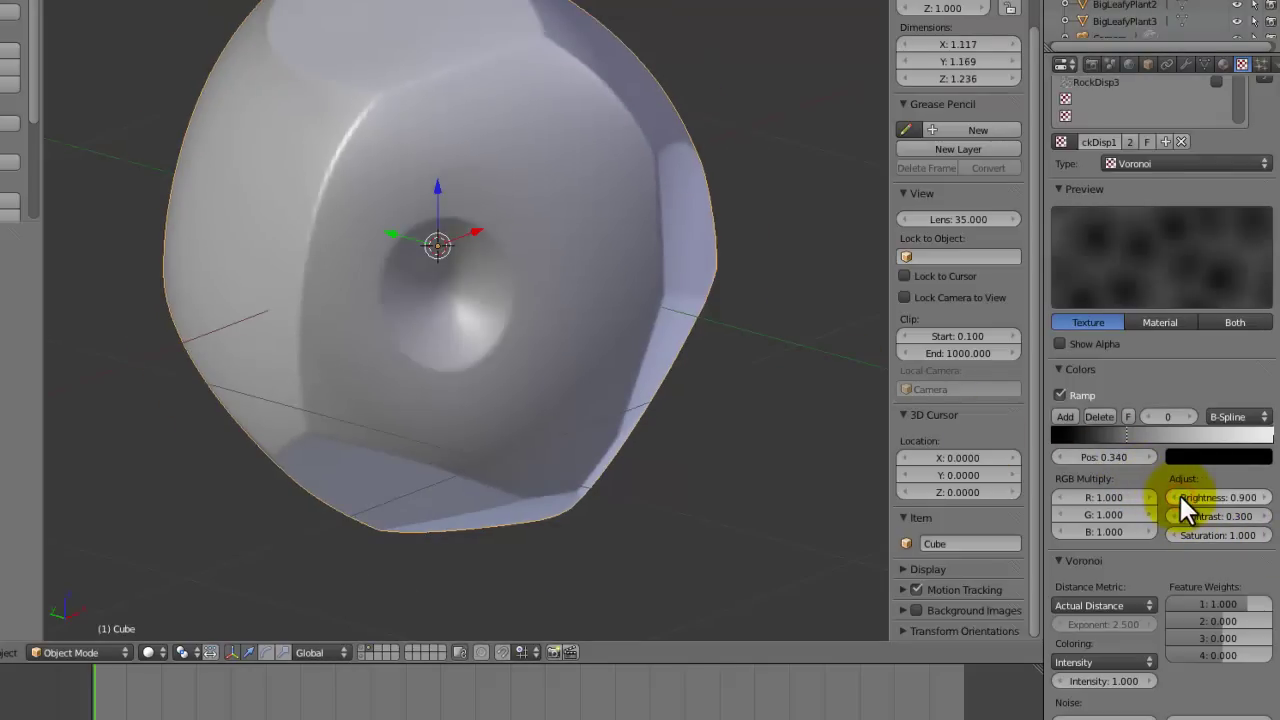
click(1265, 497)
click(1265, 497)
middle_drag(648, 300, 475, 272)
scroll(511, 300, down, 3)
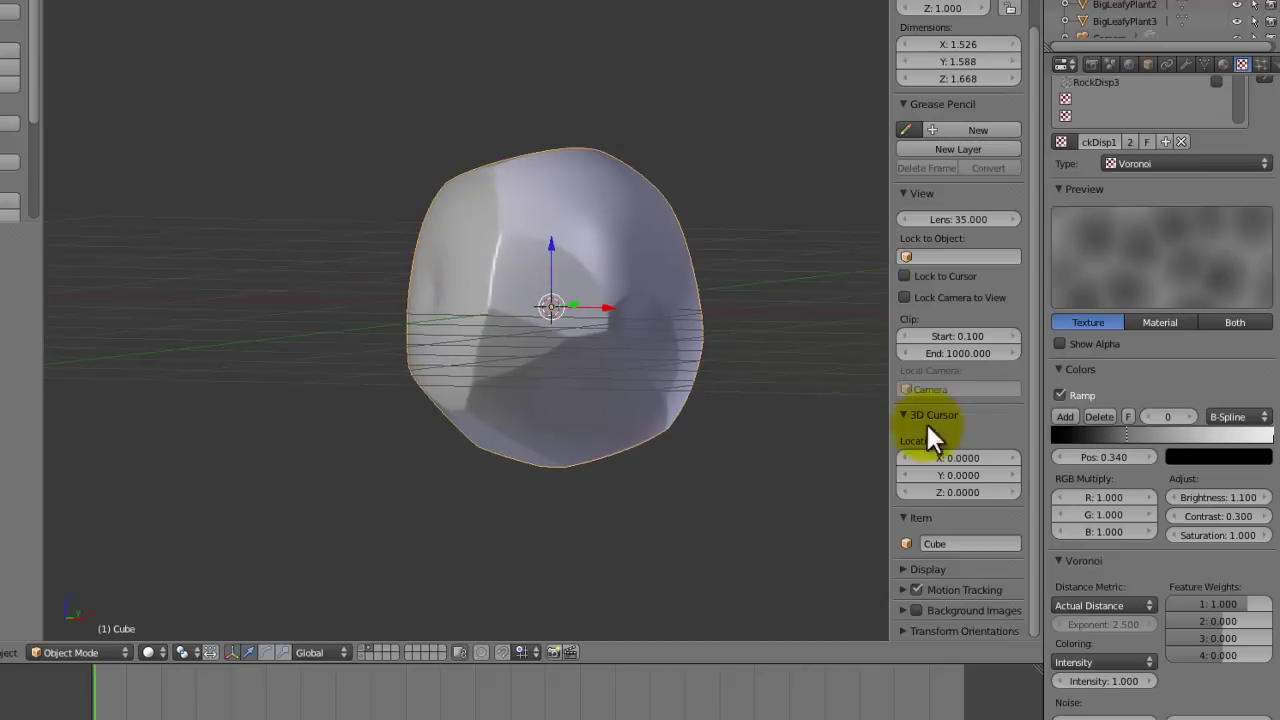
Step: Set the contrast of the RockDisp1 texture to 0.5 and move the ramp's black stop to position 0.208
click(1227, 516)
key(BackSpace)
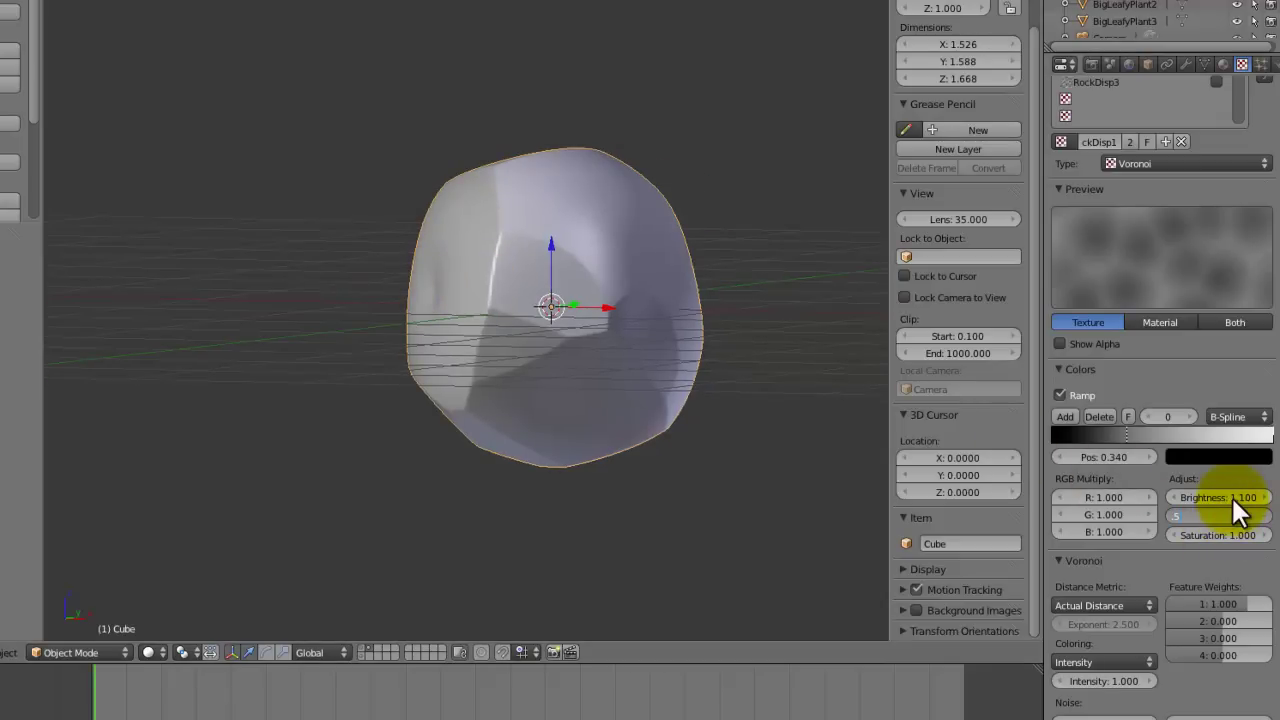
key(Return)
middle_drag(748, 177, 480, 120)
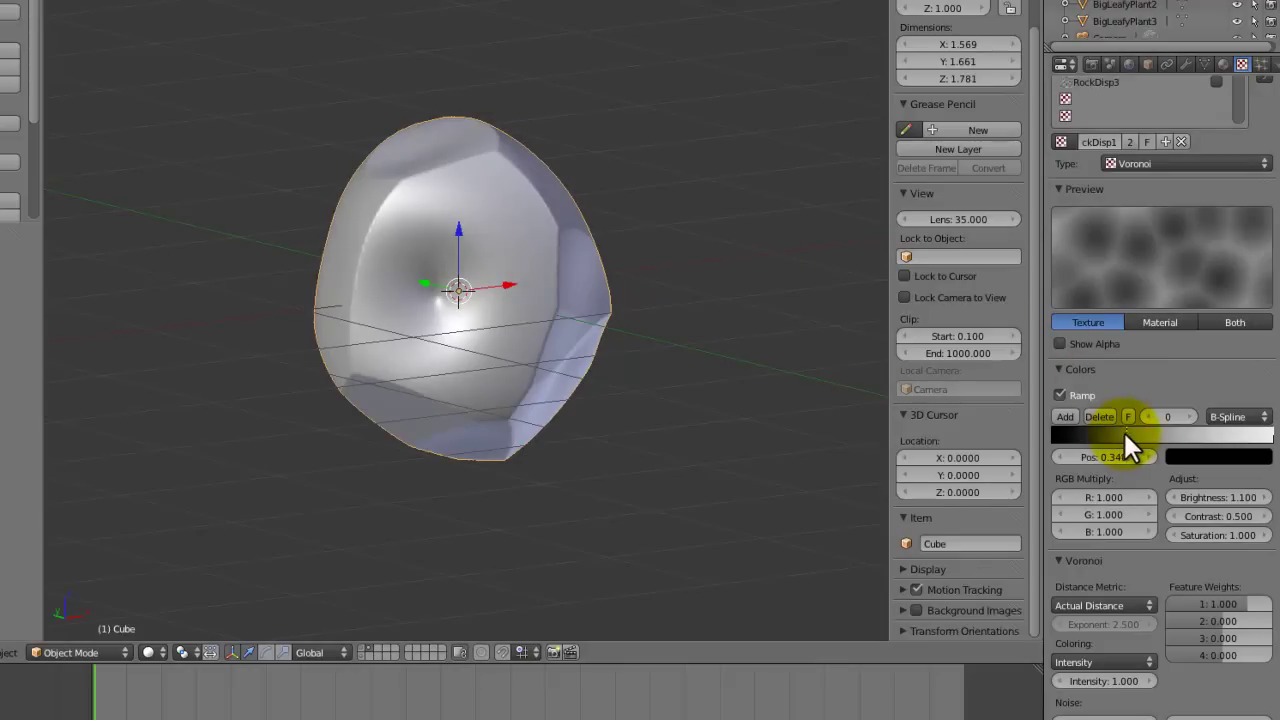
drag(1125, 437, 1097, 435)
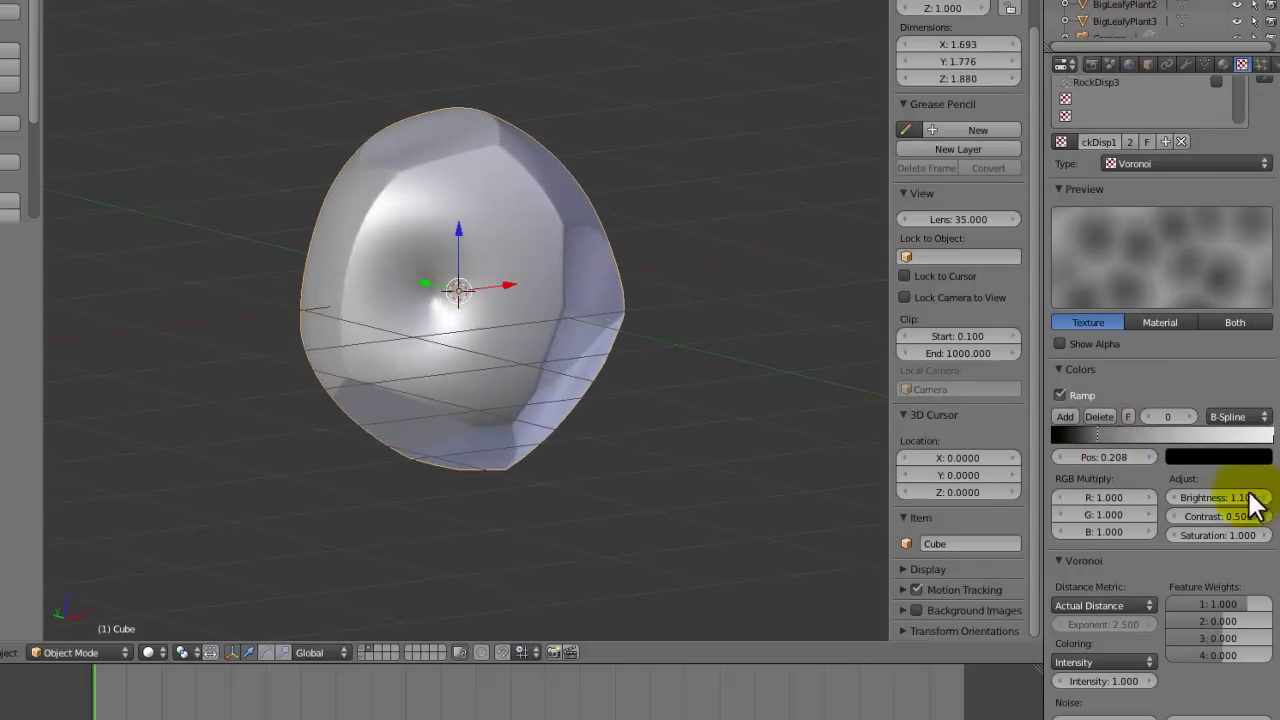
Step: Try a brightness of 0.9 on the RockDisp1 texture, and set it to 1.0
click(1181, 497)
click(1180, 496)
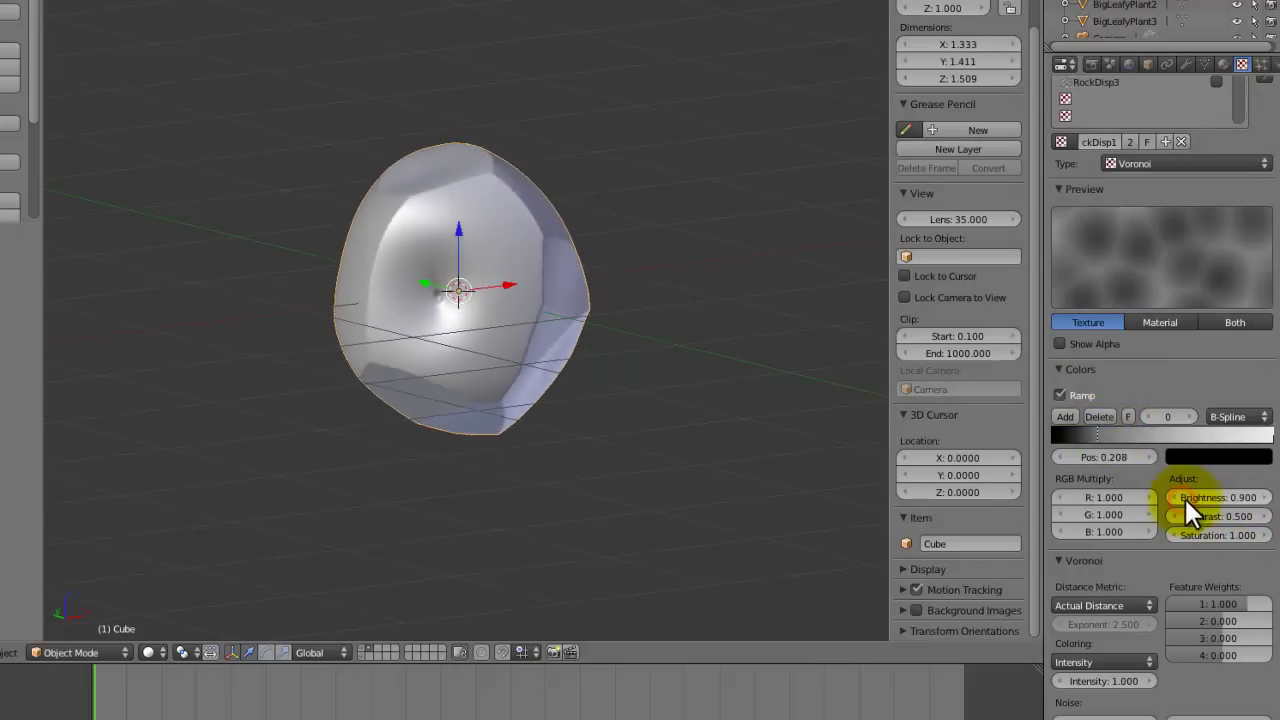
middle_drag(549, 265, 742, 353)
middle_drag(594, 290, 640, 300)
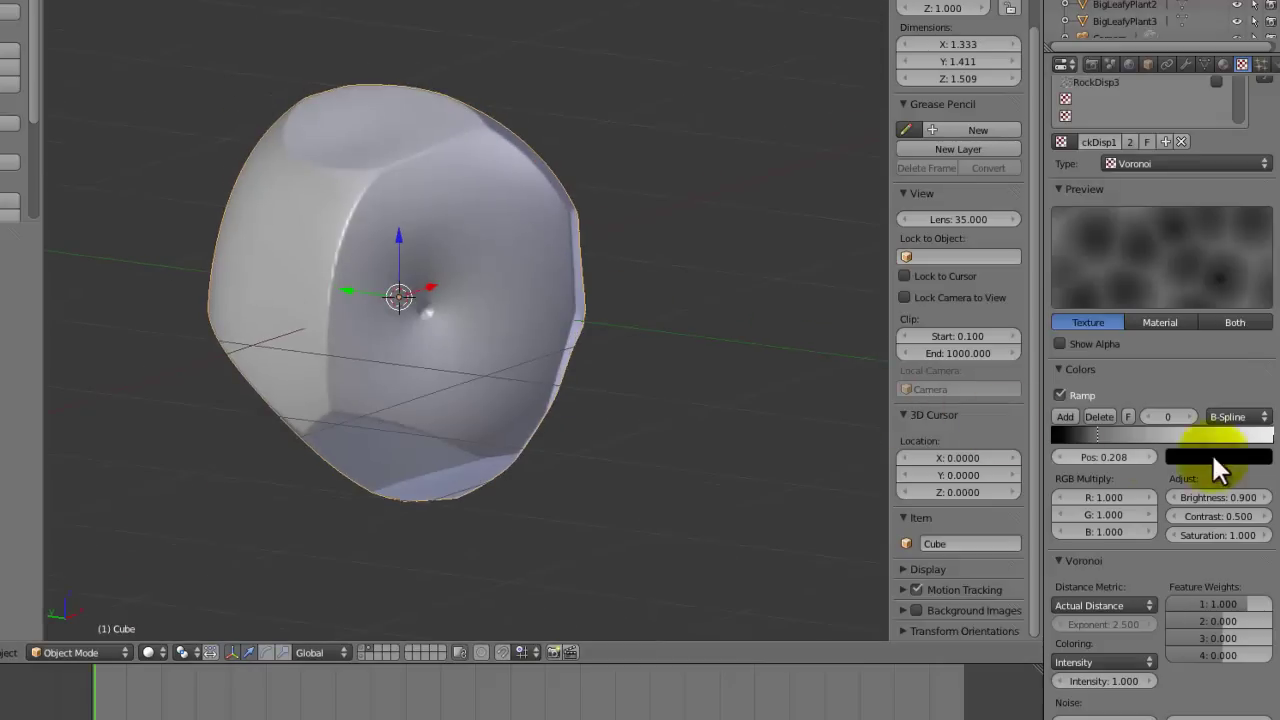
click(1265, 498)
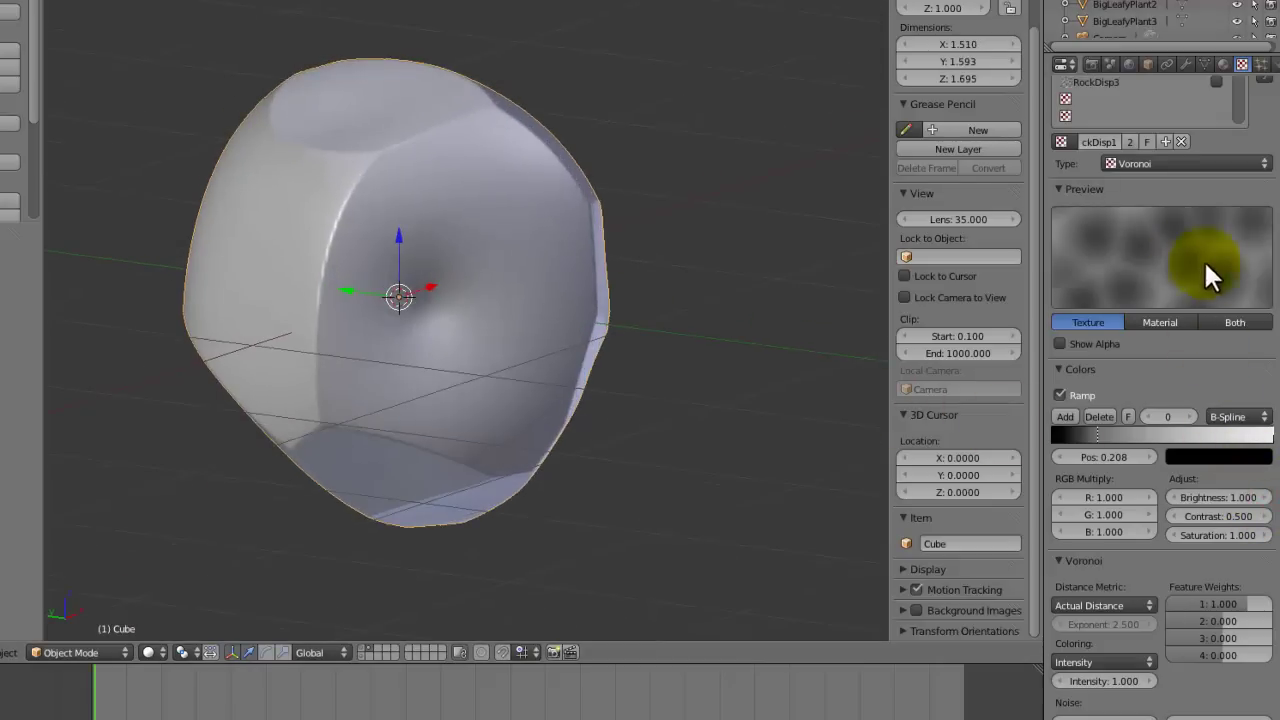
Step: Set the contrast of the RockDisp1 texture to 0.4 and save the file
click(1265, 516)
click(1174, 516)
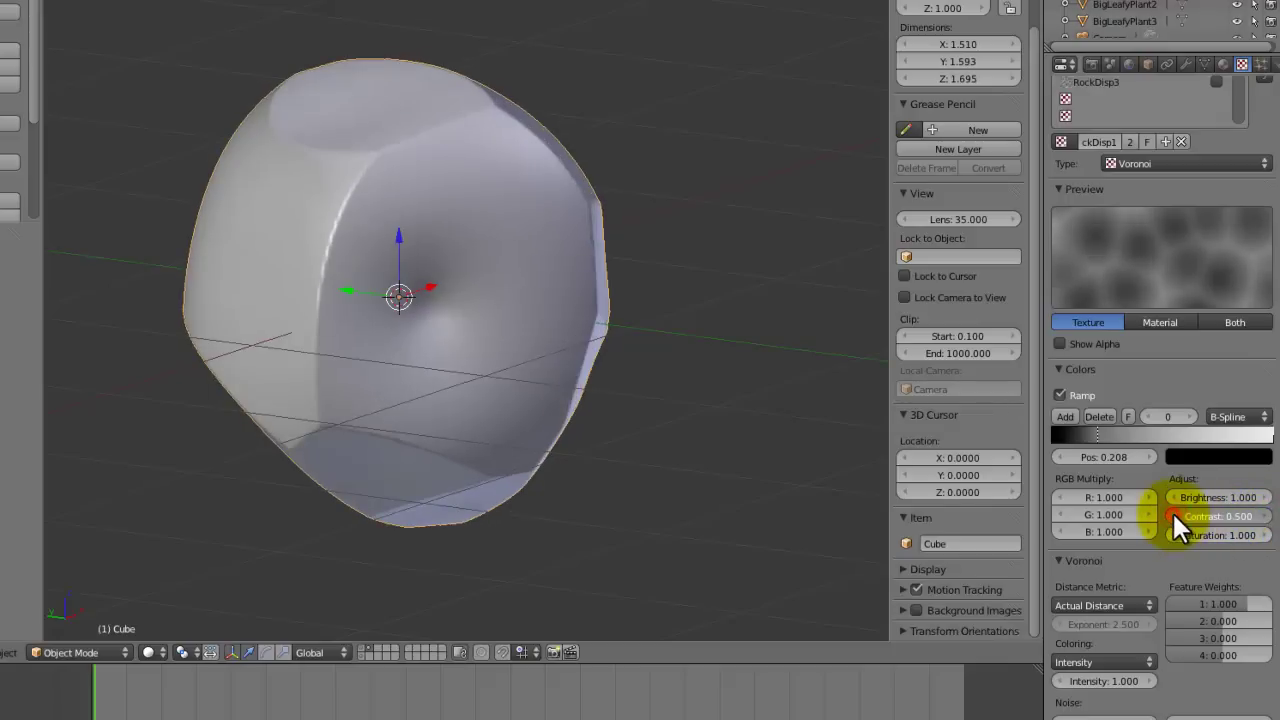
drag(1172, 511, 1160, 513)
mouse_move(407, 270)
middle_down()
mouse_move(238, 275)
mouse_move(464, 266)
mouse_move(581, 349)
mouse_move(379, 255)
mouse_move(348, 189)
mouse_move(225, 146)
mouse_move(298, 60)
mouse_move(429, 34)
mouse_move(549, 57)
mouse_move(514, 51)
mouse_move(517, 75)
mouse_move(629, 91)
mouse_move(666, 200)
mouse_move(569, 200)
mouse_move(547, 186)
mouse_move(348, 229)
middle_up()
scroll(530, 222, up, 4)
middle_drag(441, 179, 499, 131)
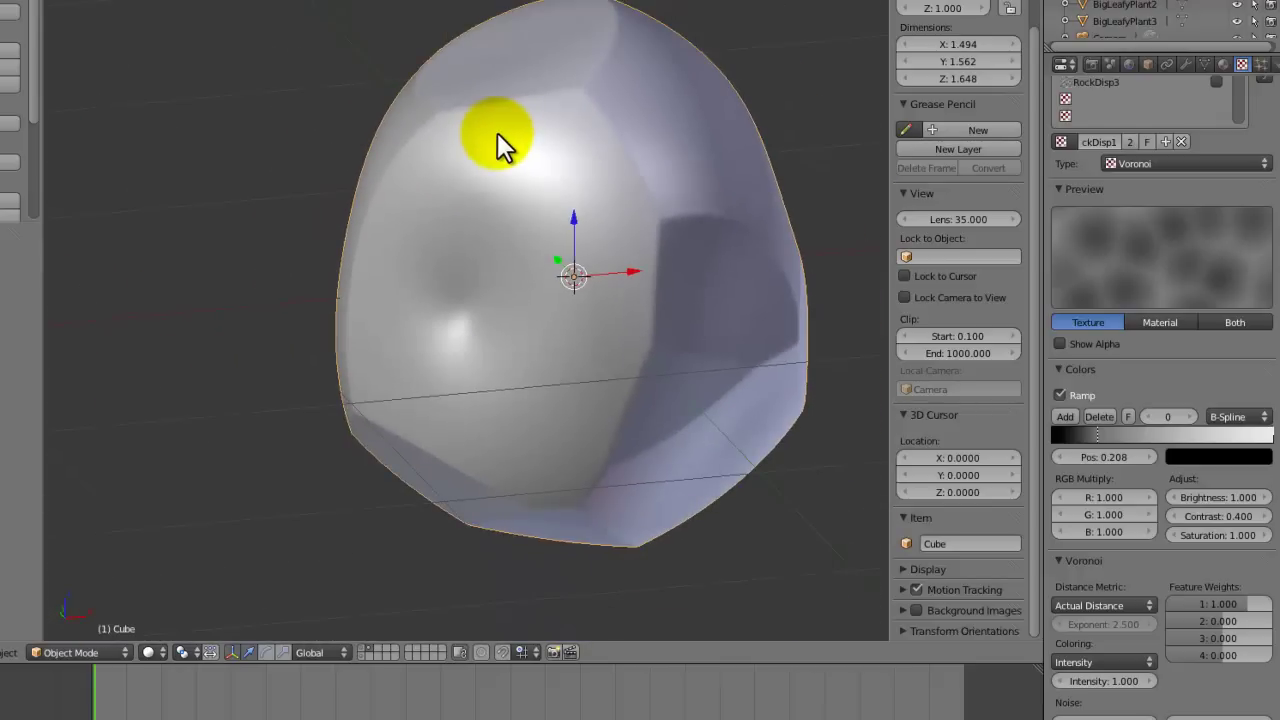
key(ctrl+s)
click(497, 132)
middle_drag(440, 224, 835, 175)
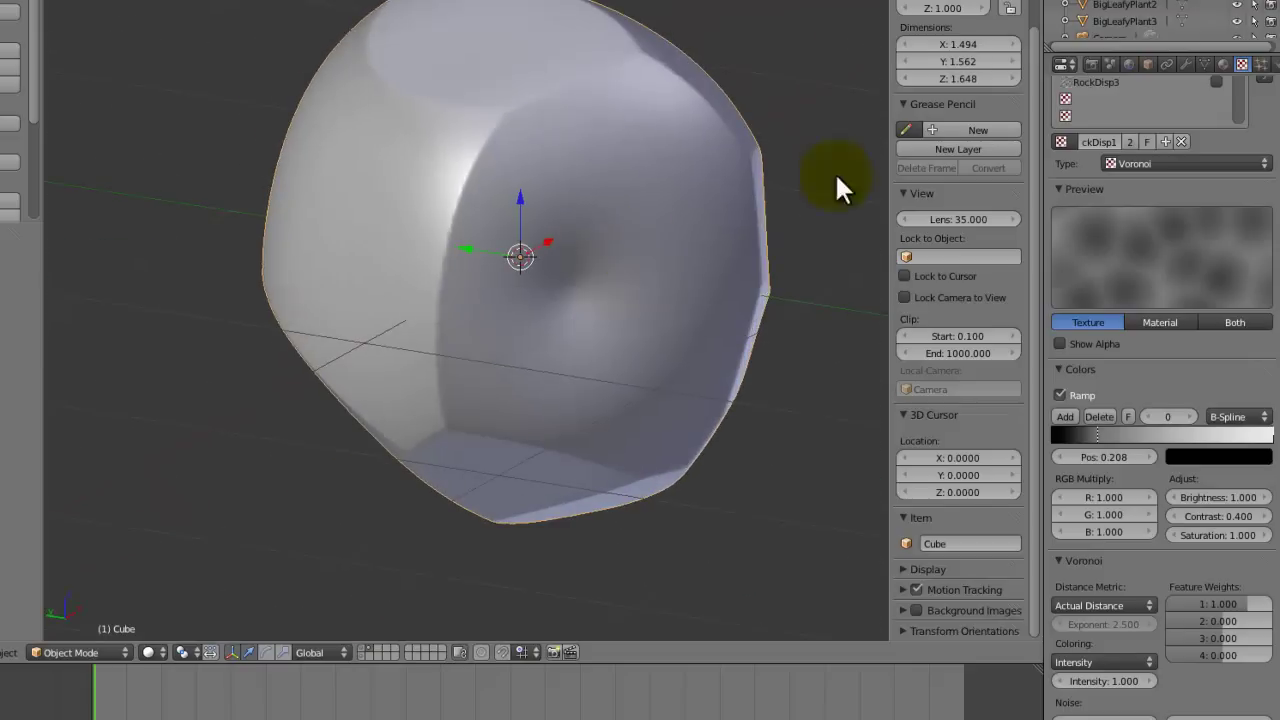
scroll(1214, 122, up, 5)
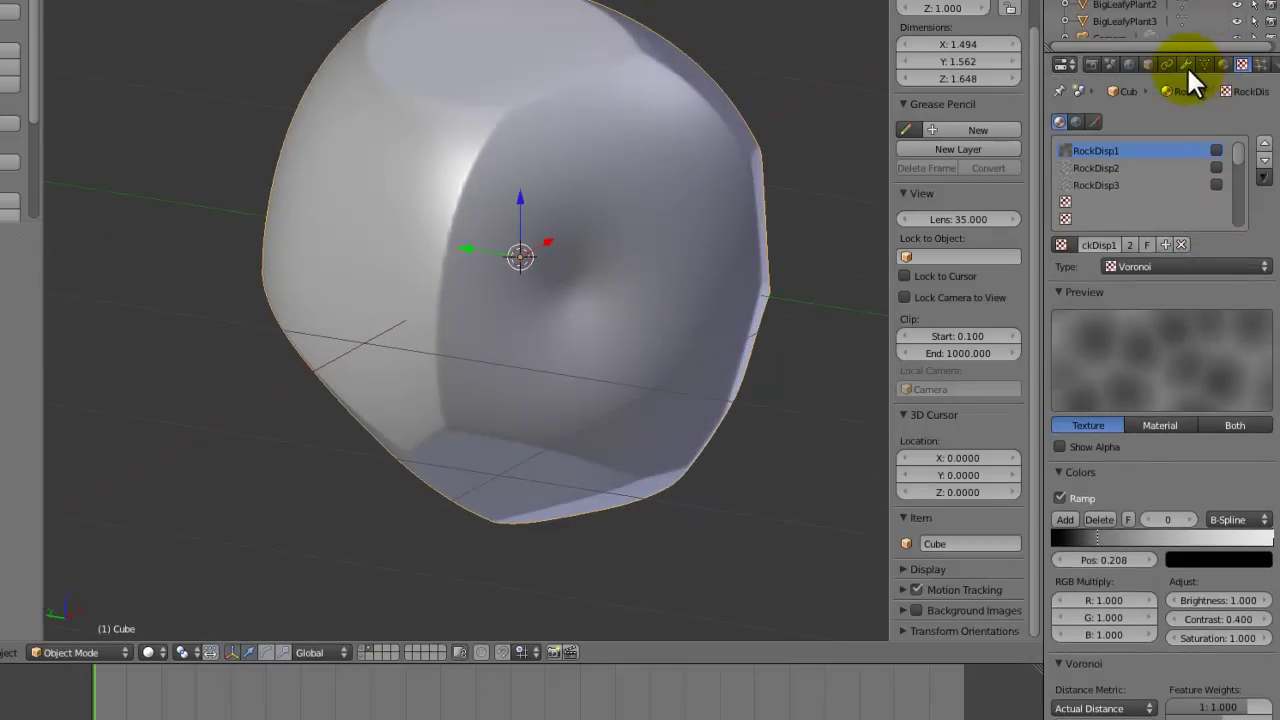
Step: Show the second Displace modifier in the viewport and select the RockDisp2 texture for editing
click(1186, 64)
click(1157, 247)
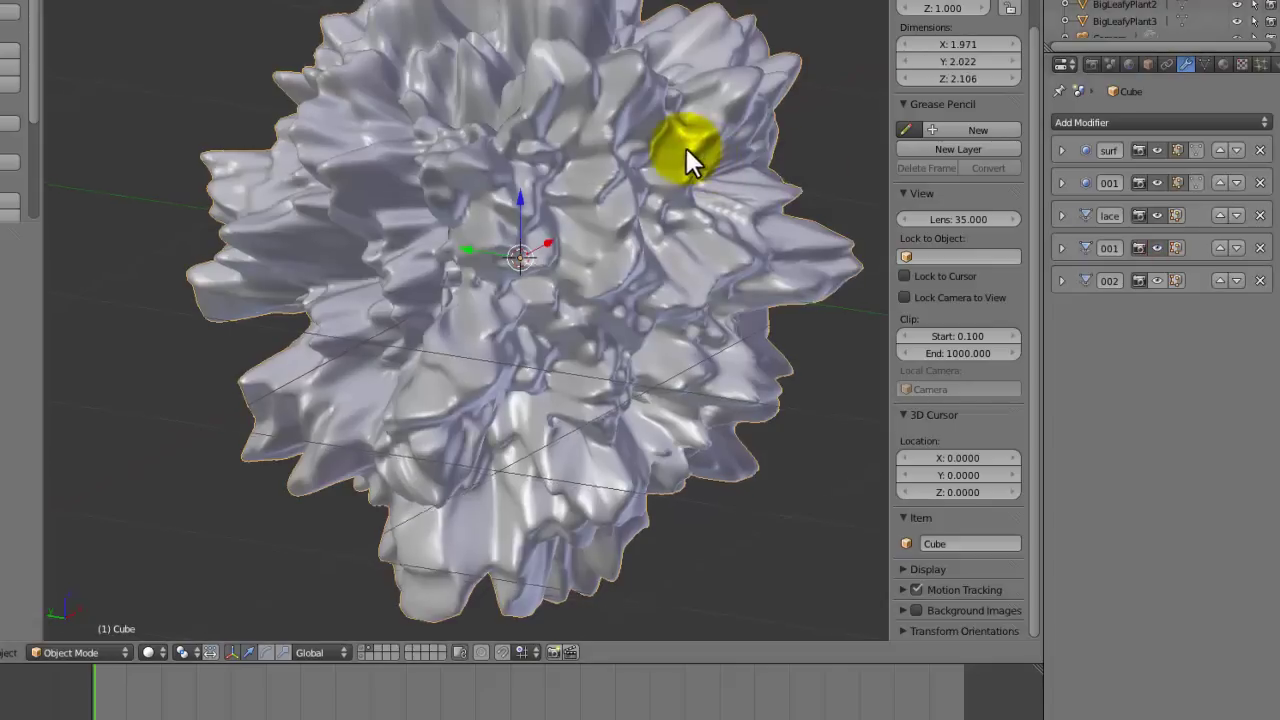
click(1242, 64)
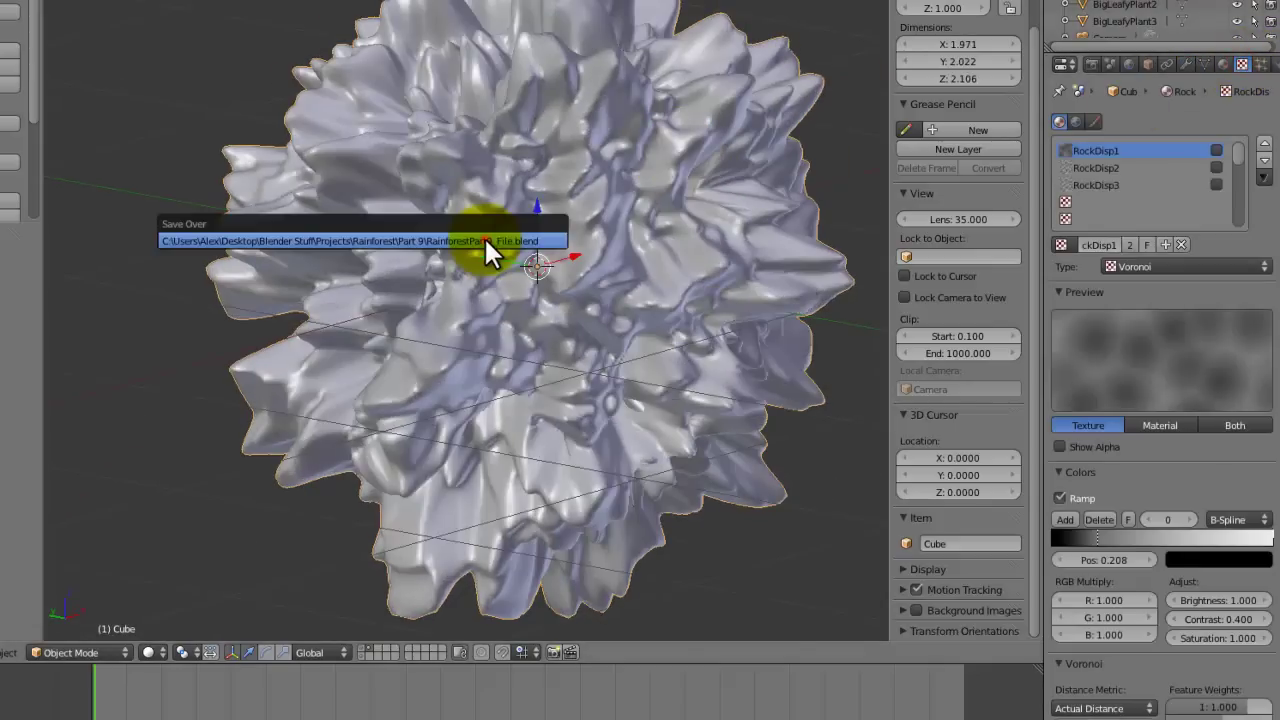
click(1095, 168)
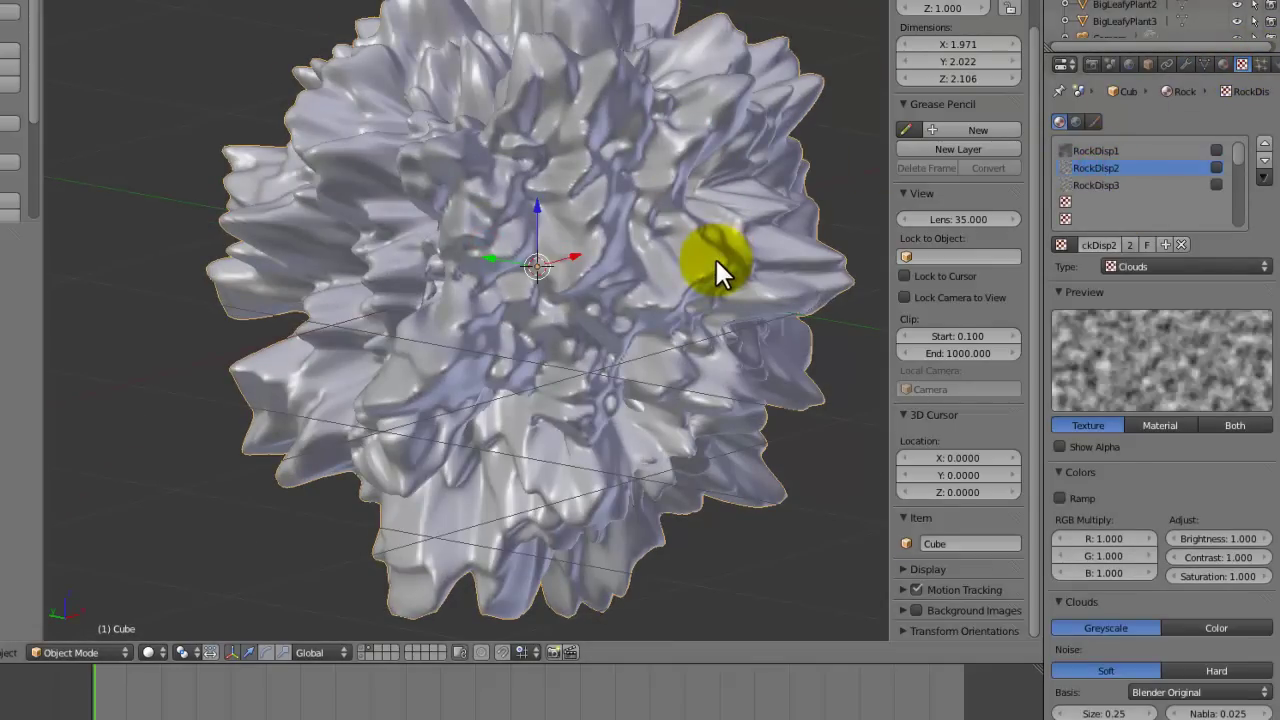
Step: Set the strength of the second Displace modifier to 0.03 and save over the existing file
middle_drag(642, 284, 552, 208)
scroll(432, 222, down, 3)
scroll(530, 230, up, 5)
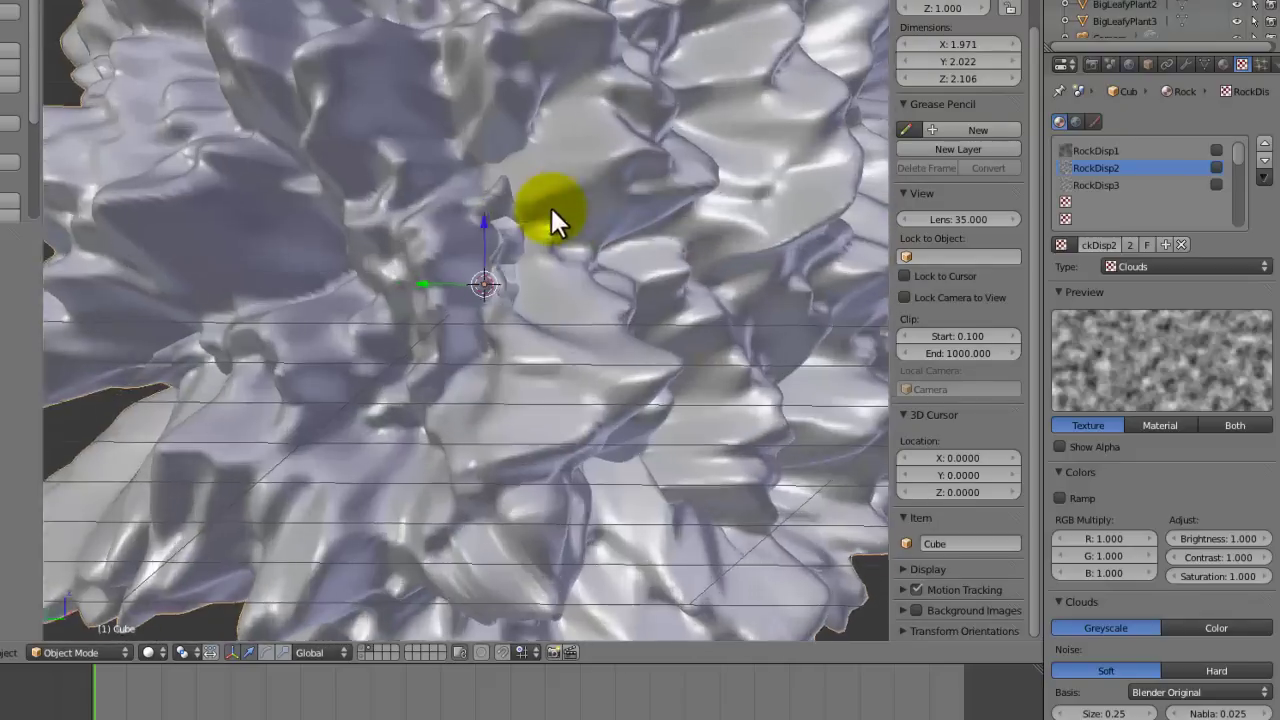
scroll(552, 208, down, 2)
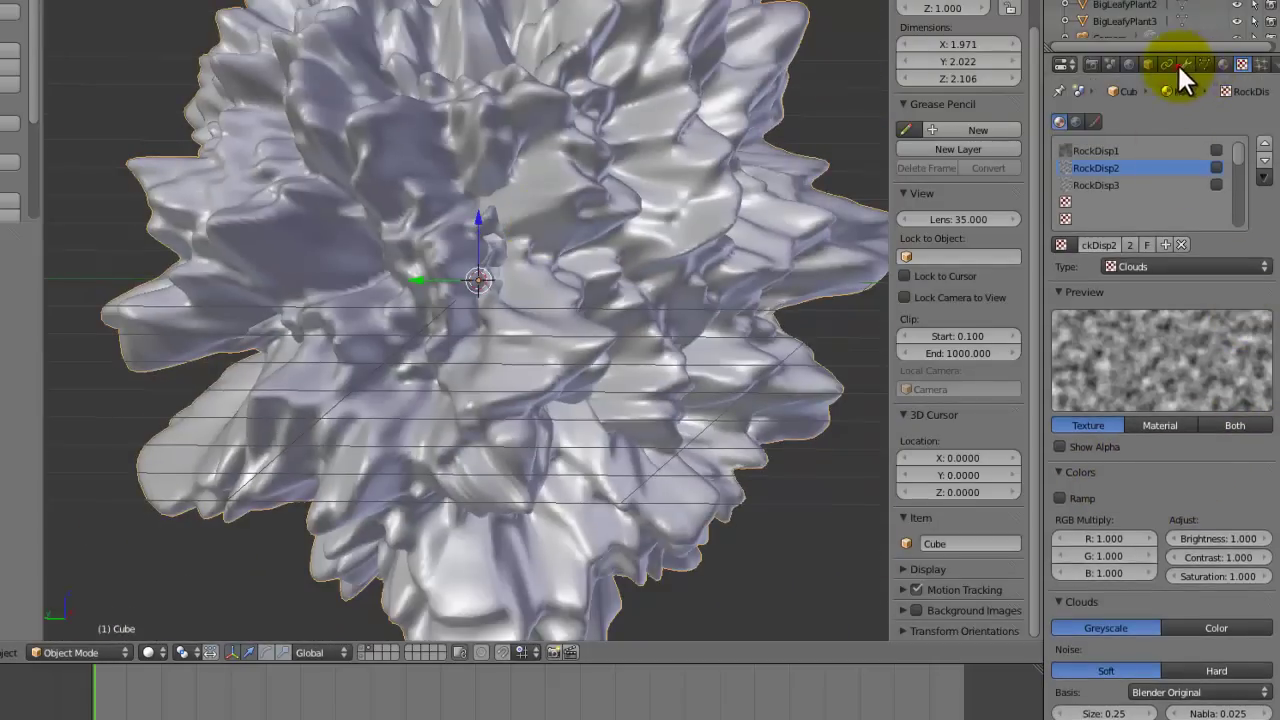
click(1183, 64)
click(1062, 247)
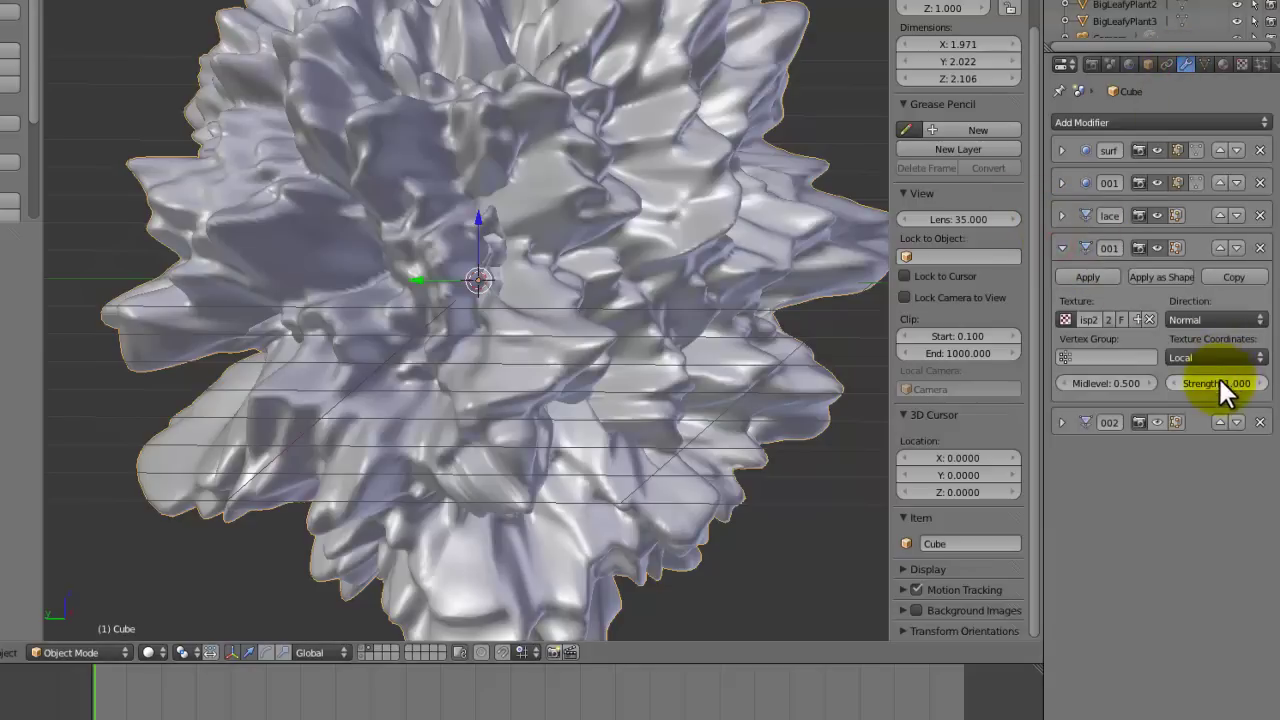
click(1216, 382)
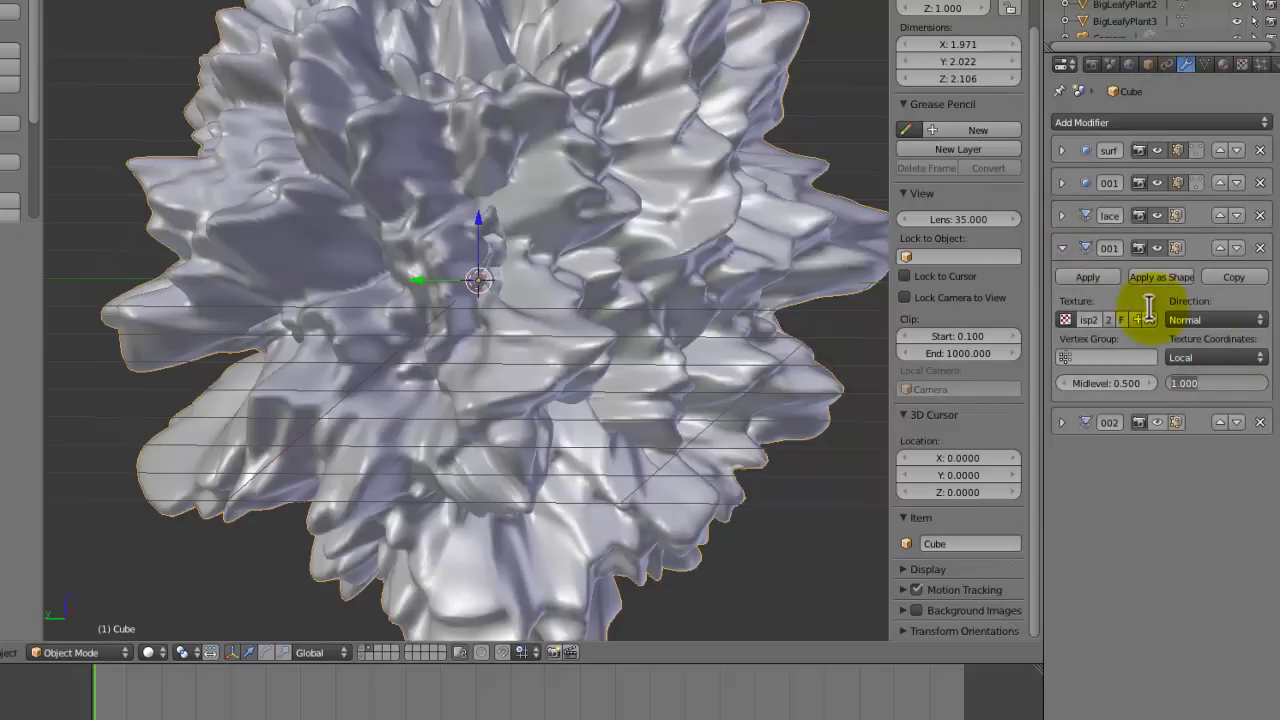
key(Return)
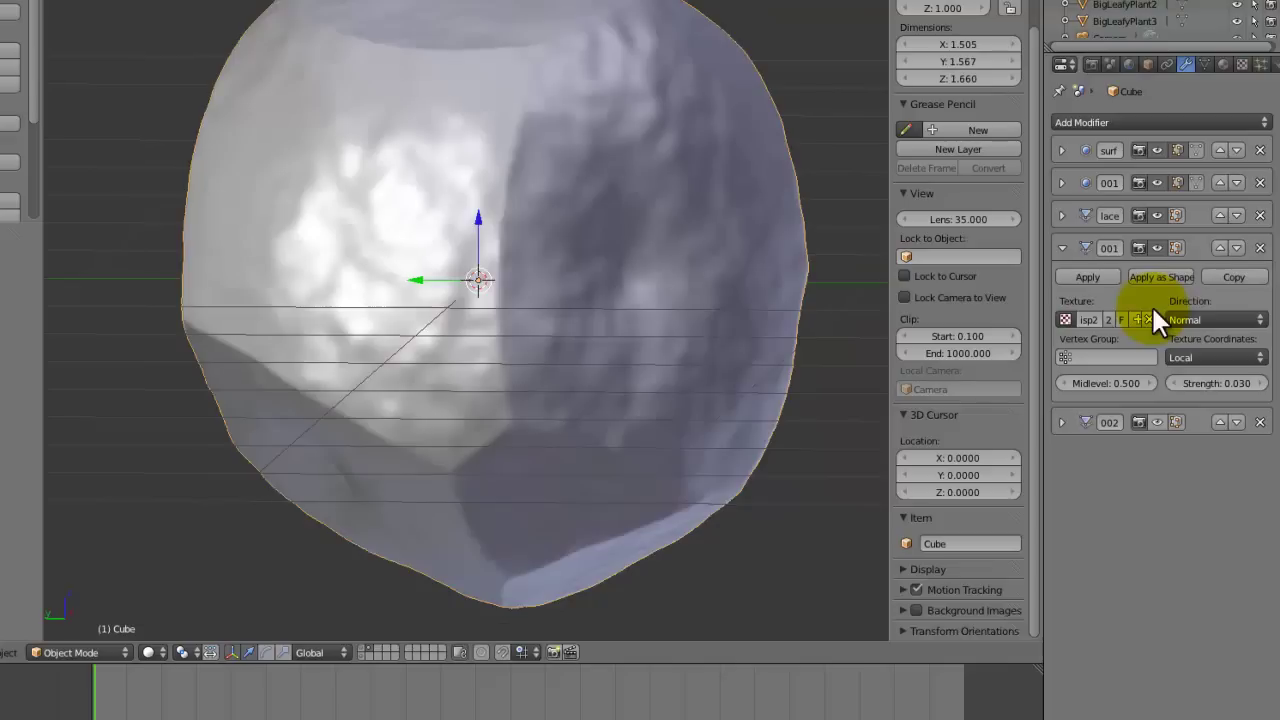
key(ctrl+s)
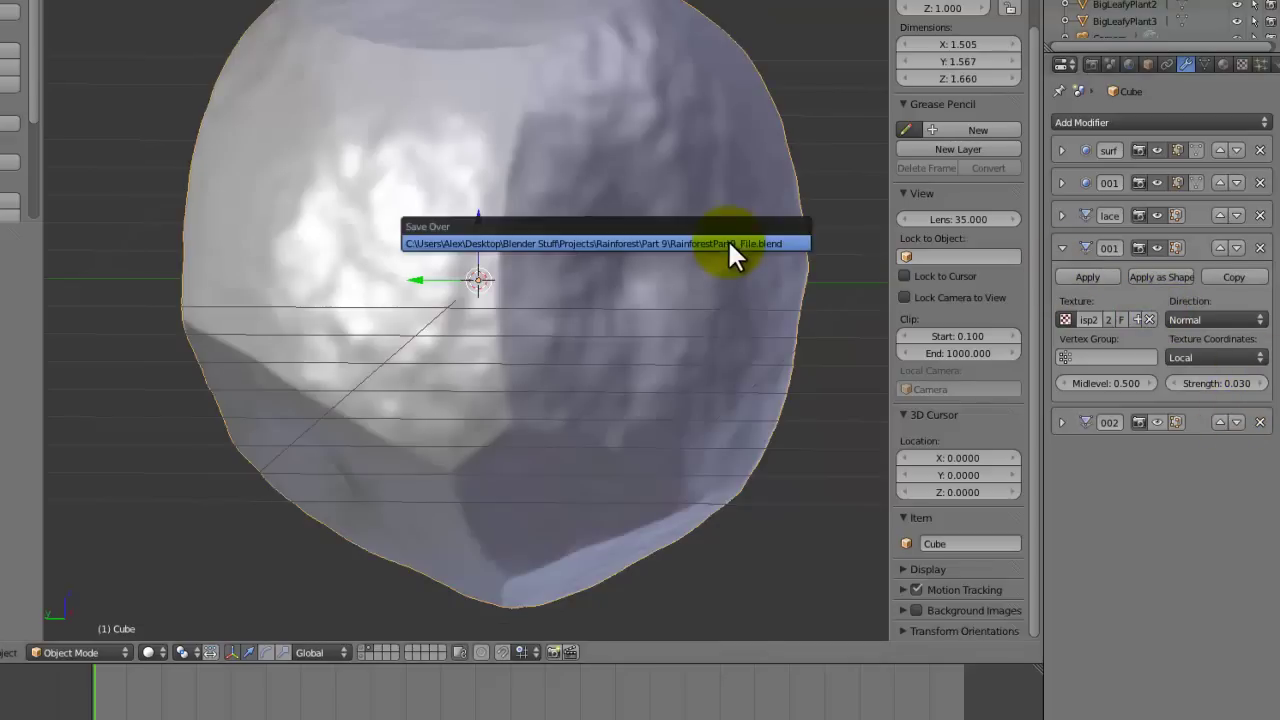
click(729, 243)
Step: Set the noise depth of the RockDisp2 Clouds texture to 4 and save the file
middle_drag(729, 243, 734, 189)
scroll(690, 315, down, 2)
scroll(740, 185, up, 4)
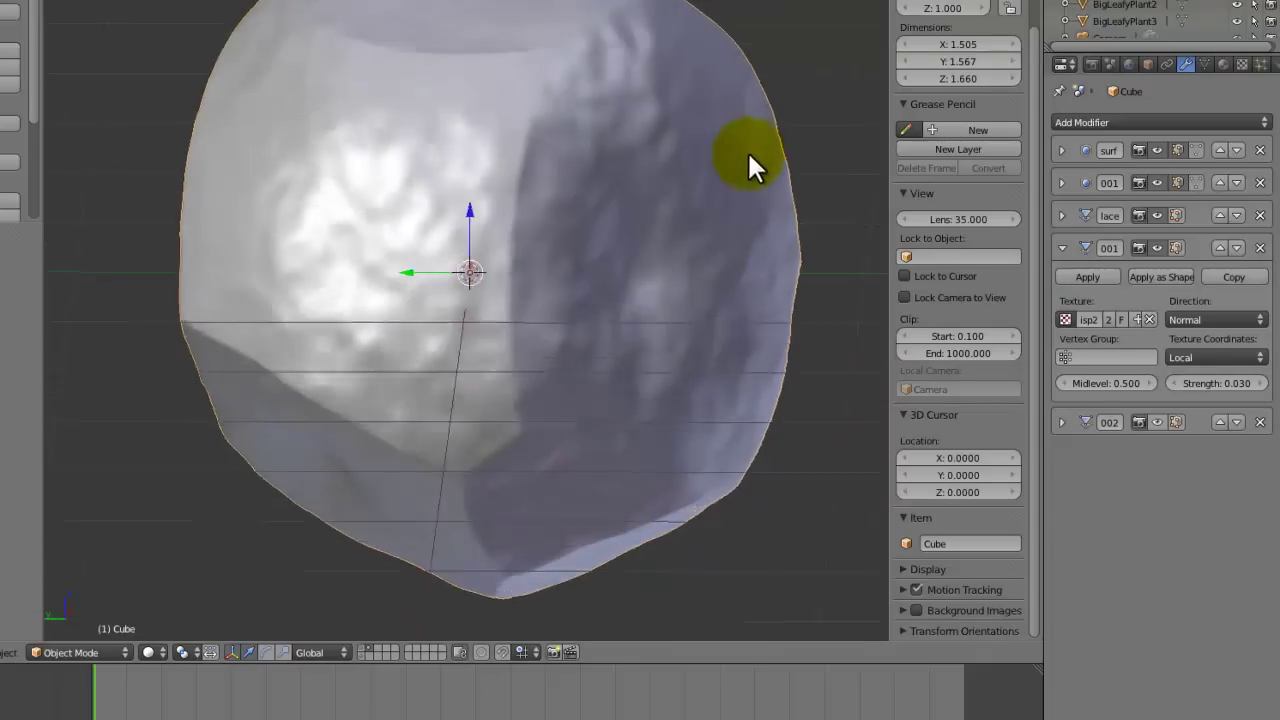
click(1242, 64)
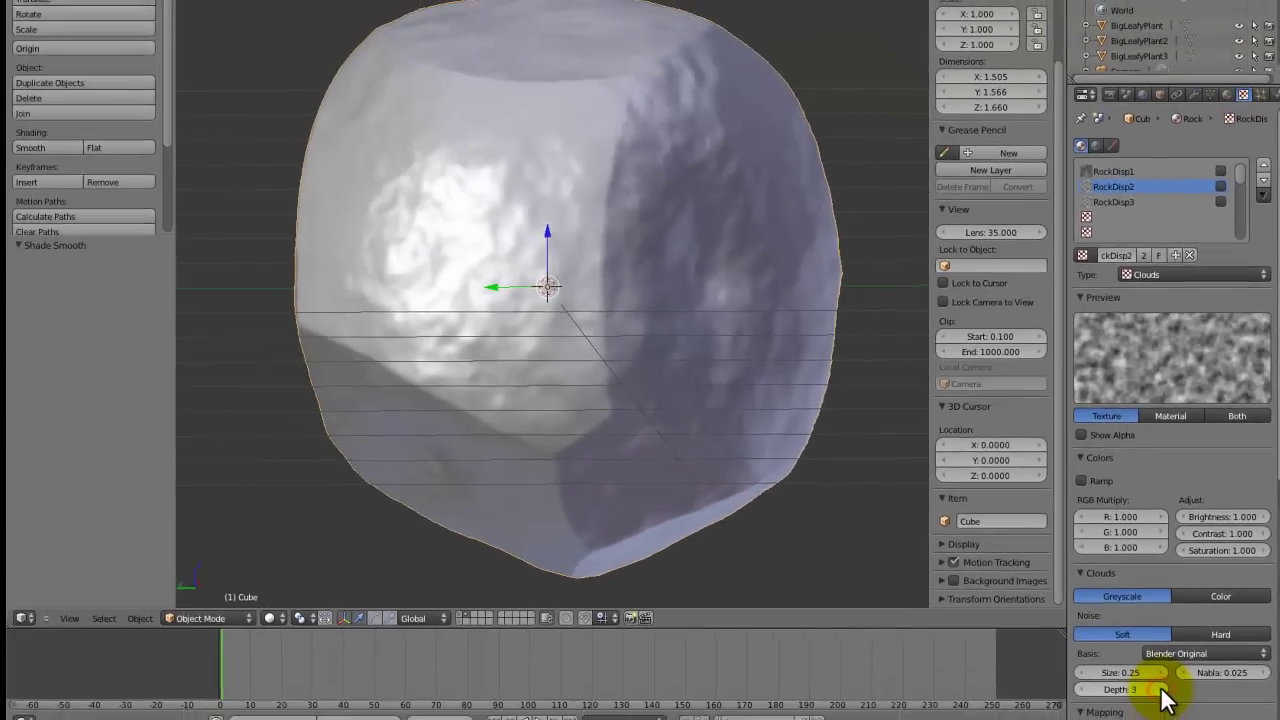
click(1162, 689)
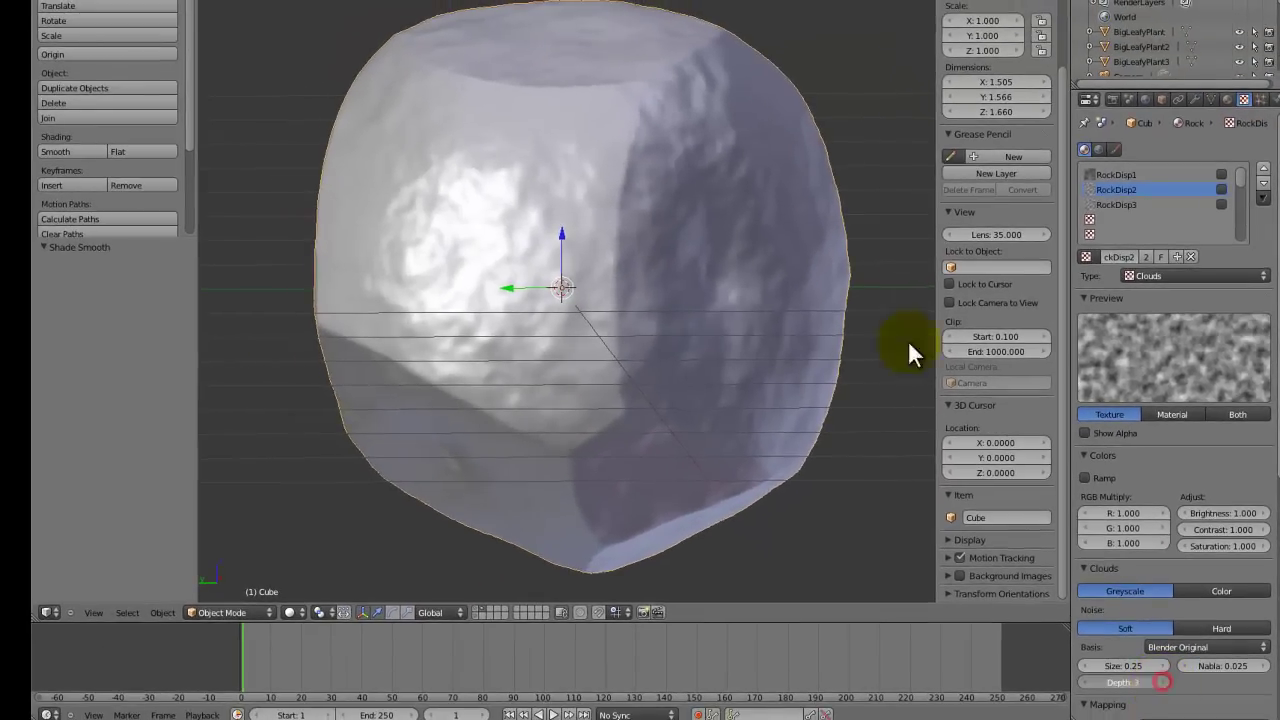
middle_drag(666, 220, 505, 241)
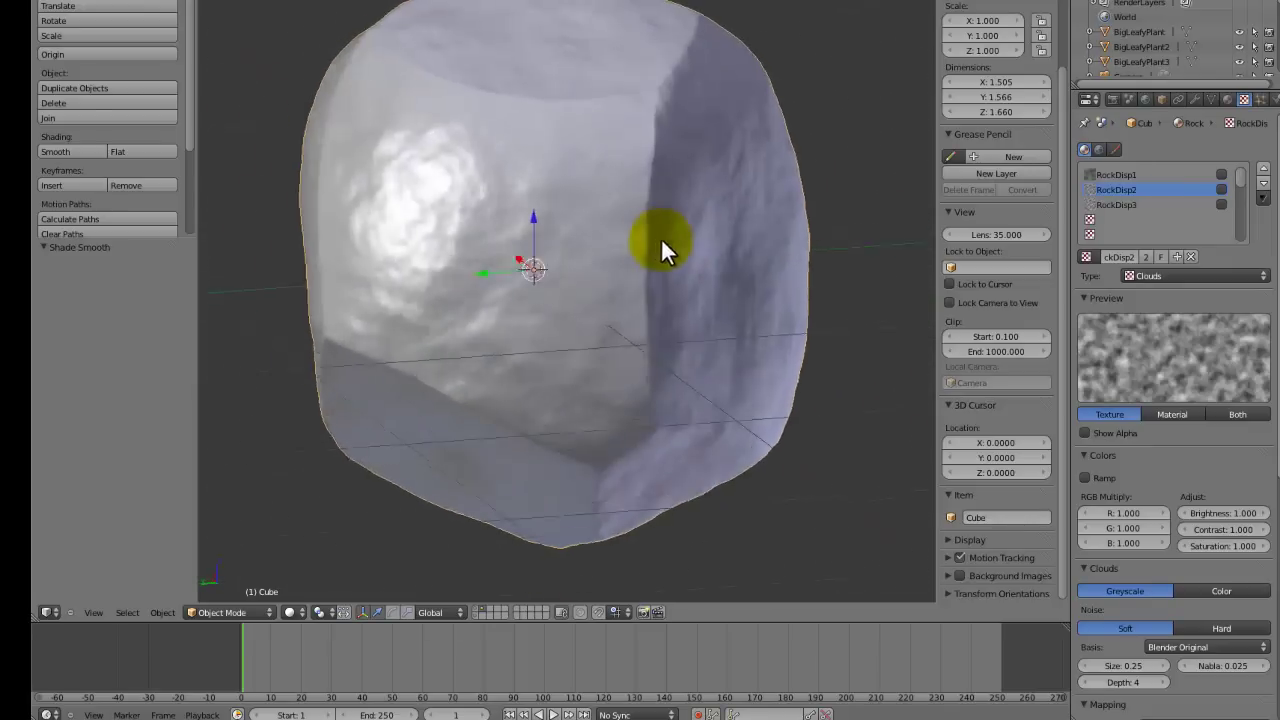
key(ctrl+s)
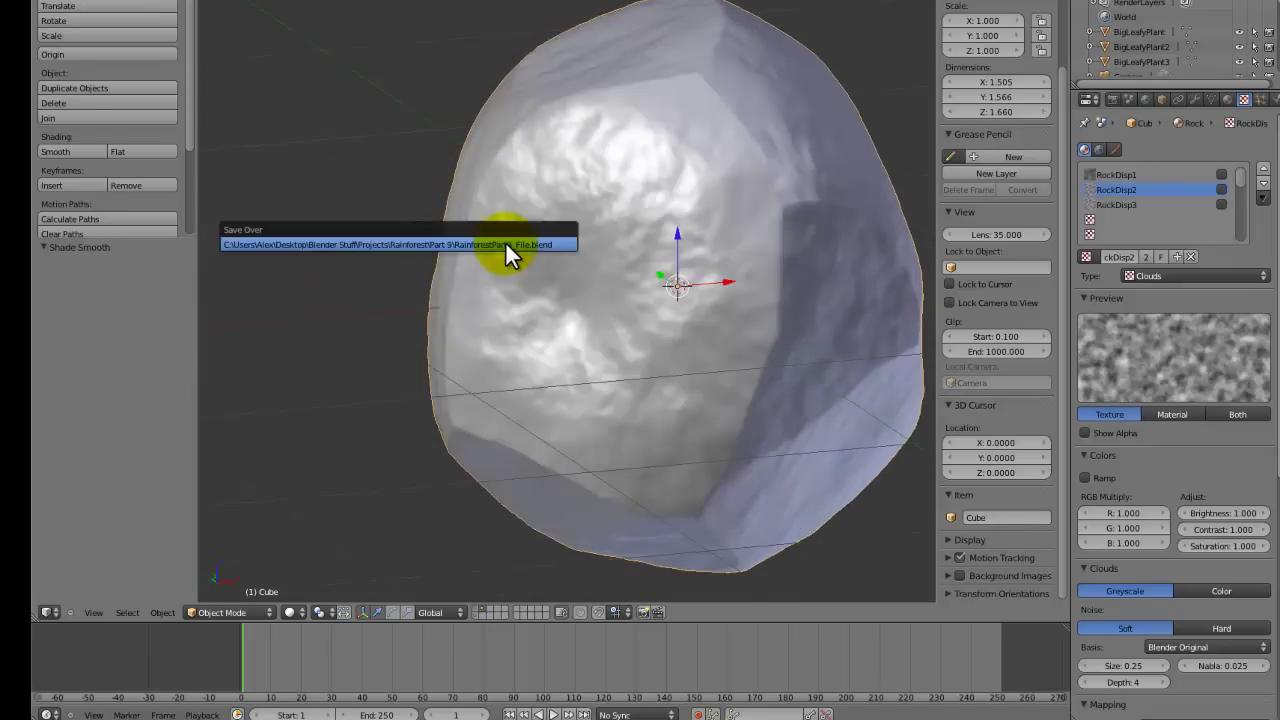
click(505, 241)
Step: Enable a colour ramp on RockDisp2, make its black stop fully opaque, and use B-Spline interpolation
middle_drag(925, 335, 843, 366)
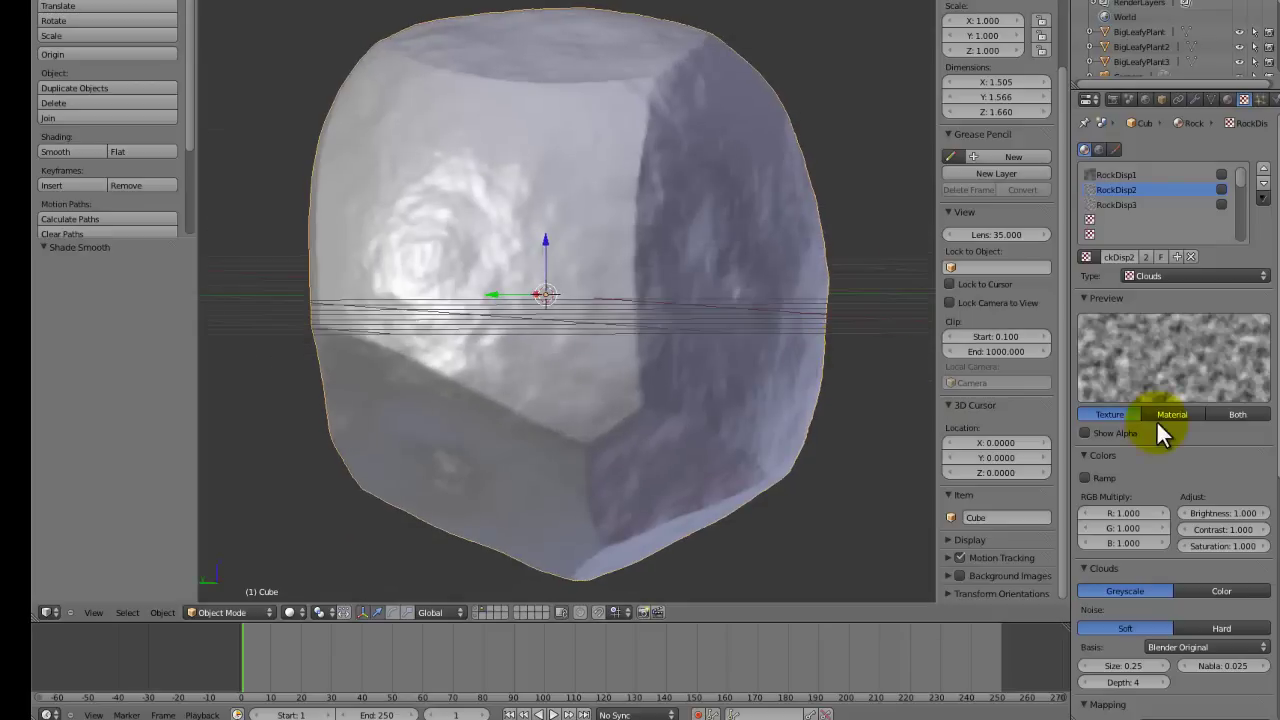
click(1088, 478)
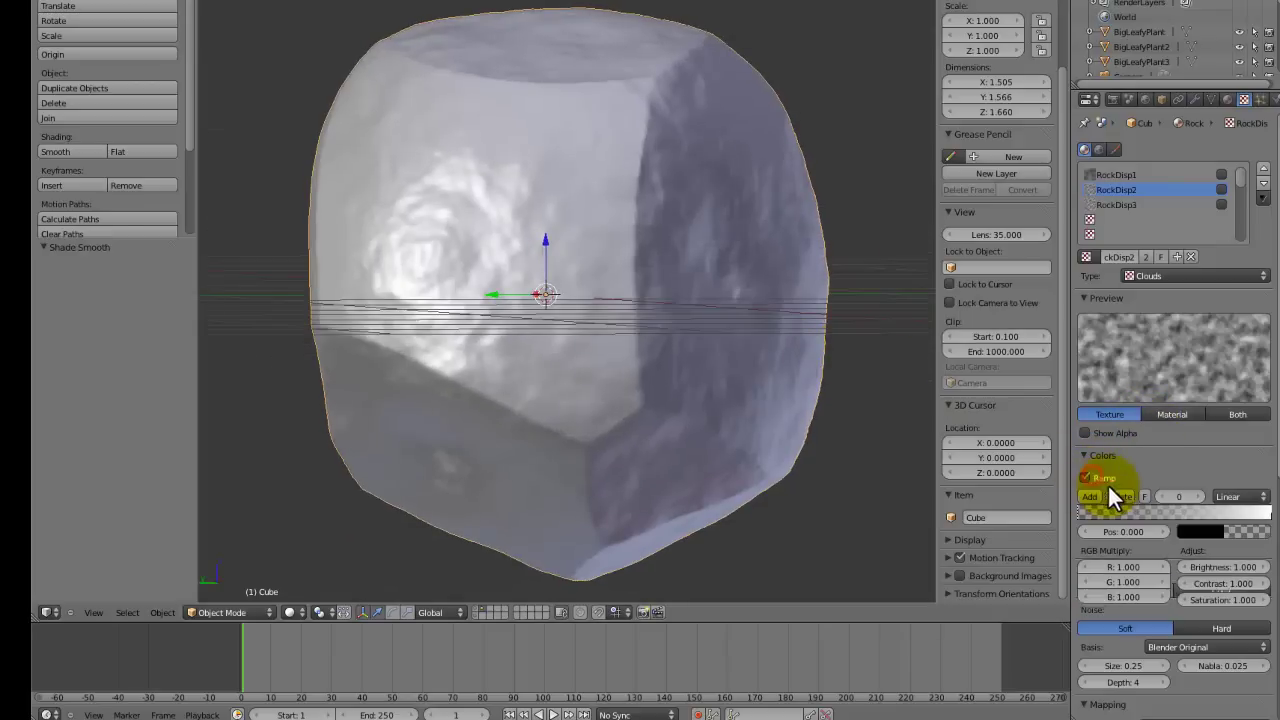
click(1198, 531)
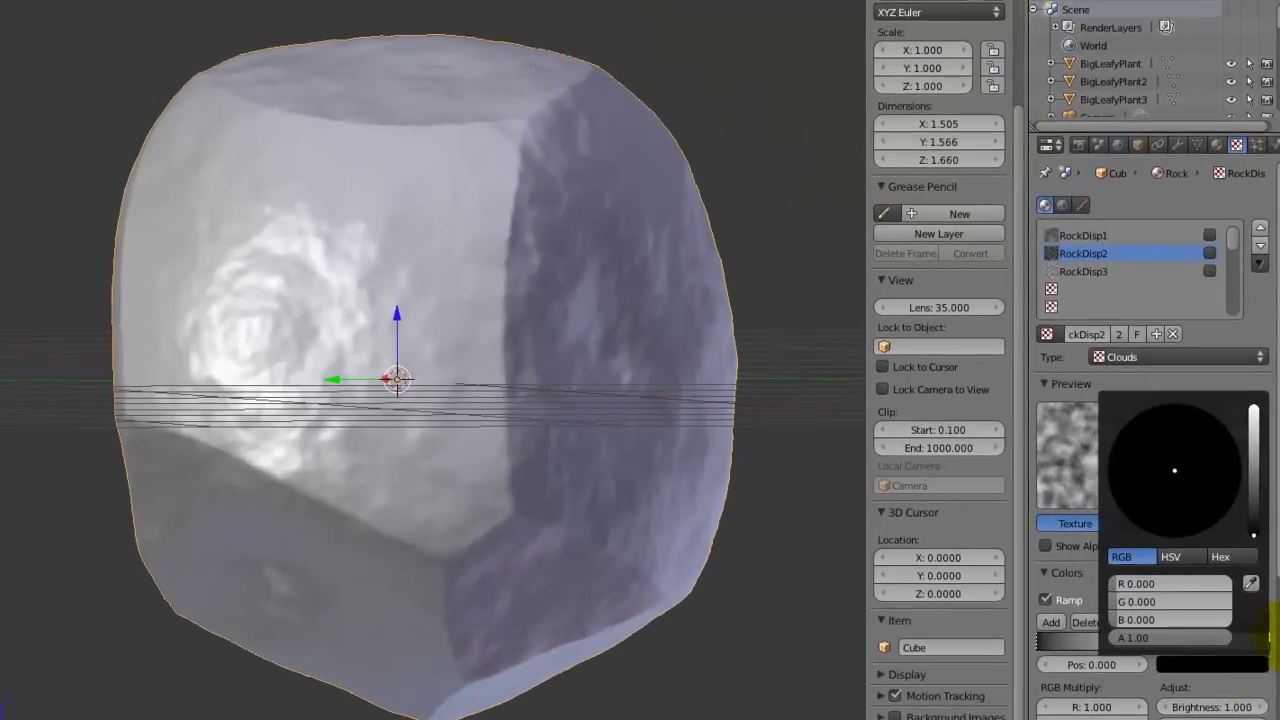
click(1241, 635)
click(1221, 621)
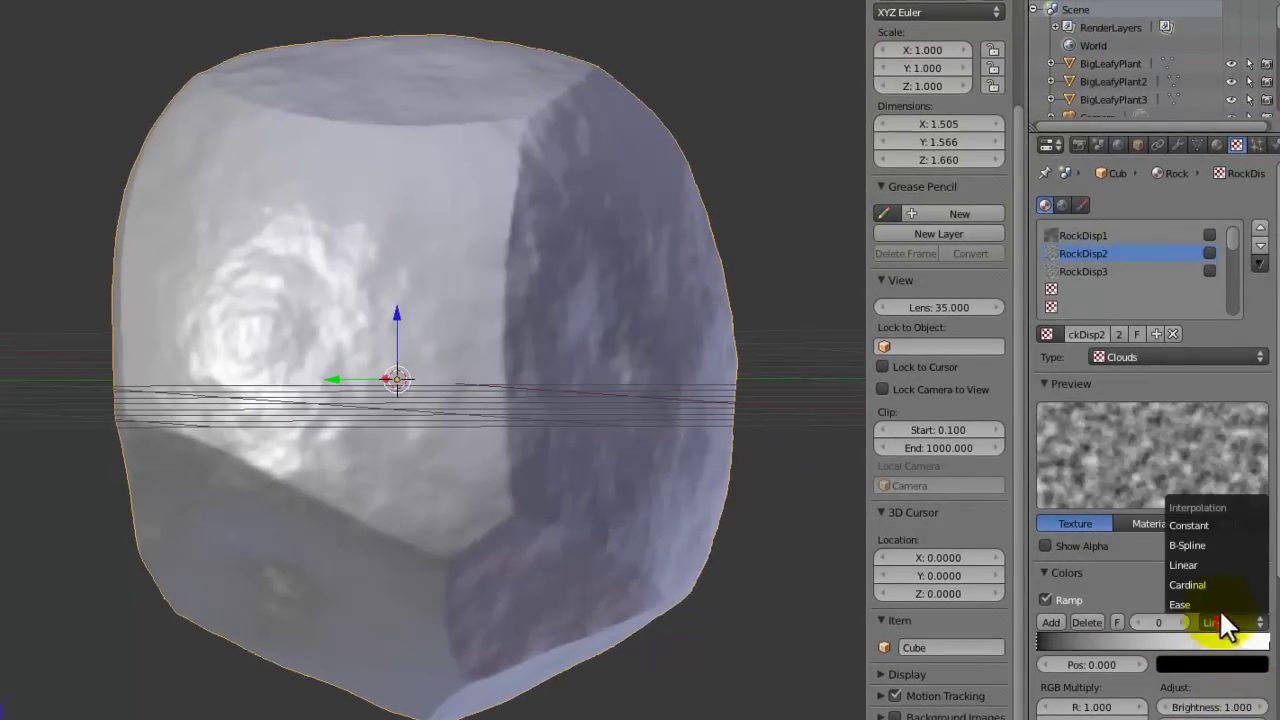
click(1195, 548)
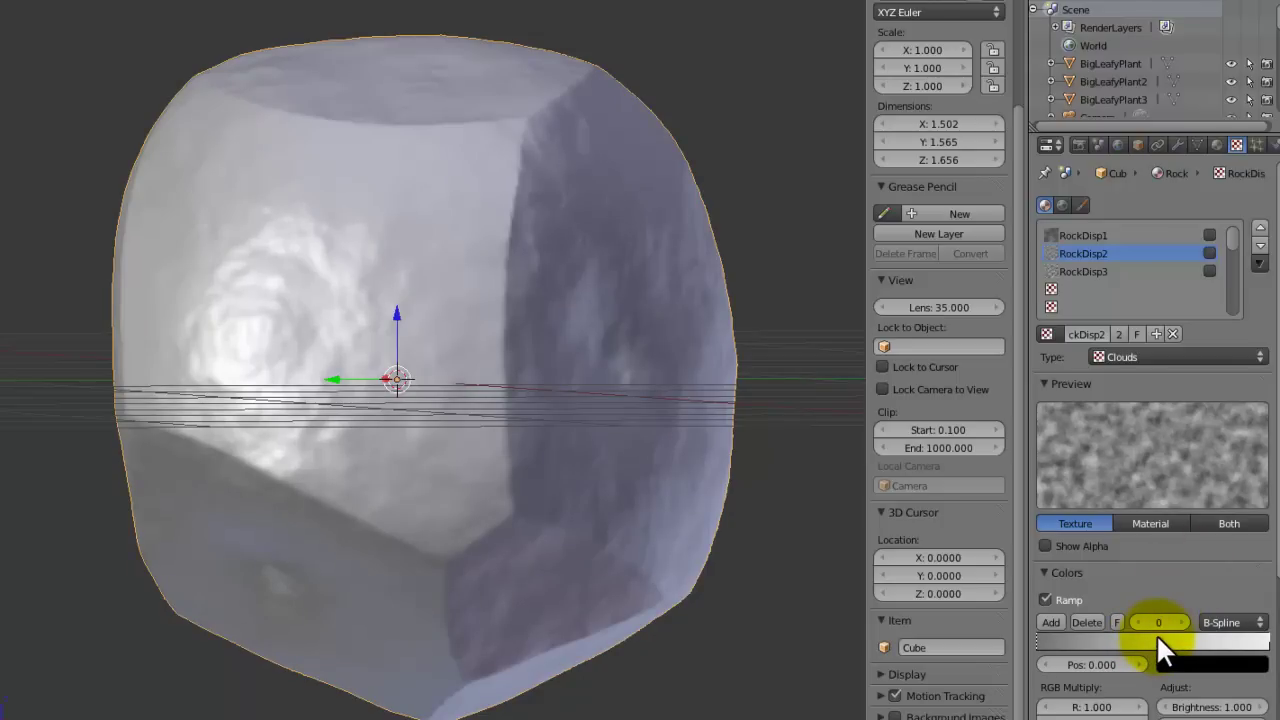
Step: Add a middle stop to the RockDisp2 ramp at position 0.525 and set its RGB values to 0.2 each
click(1158, 635)
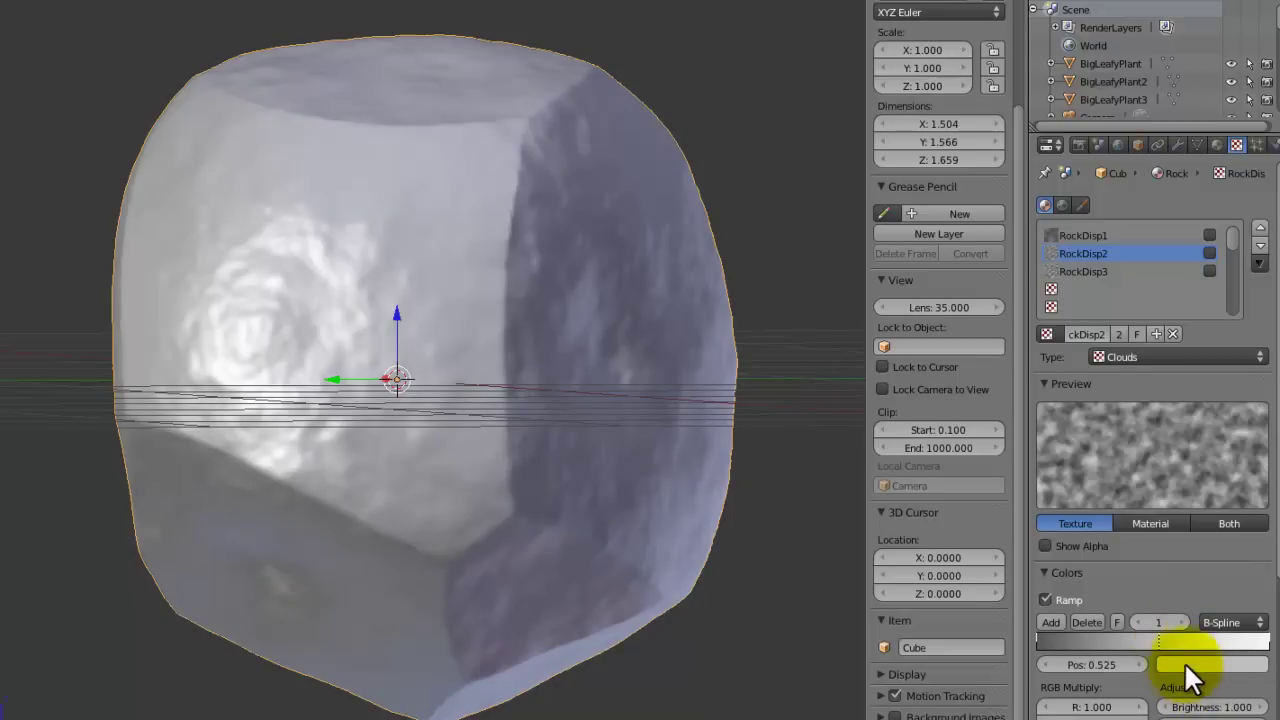
click(1201, 665)
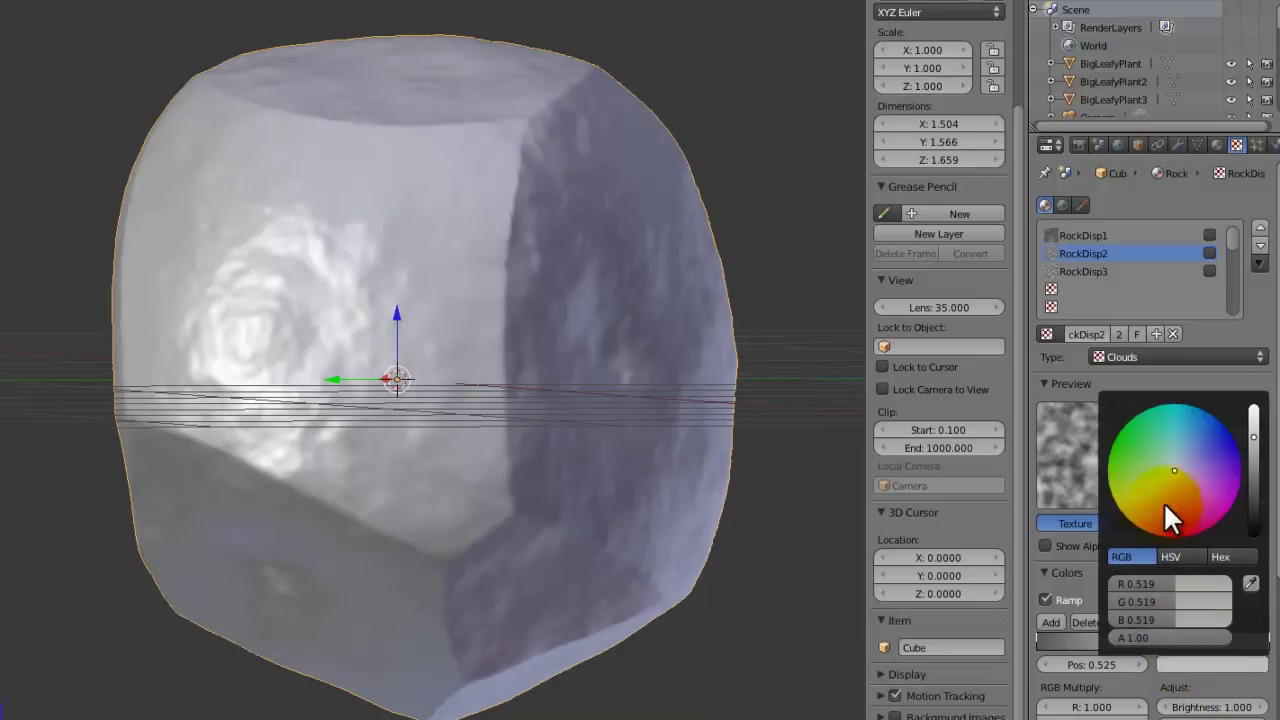
click(1158, 584)
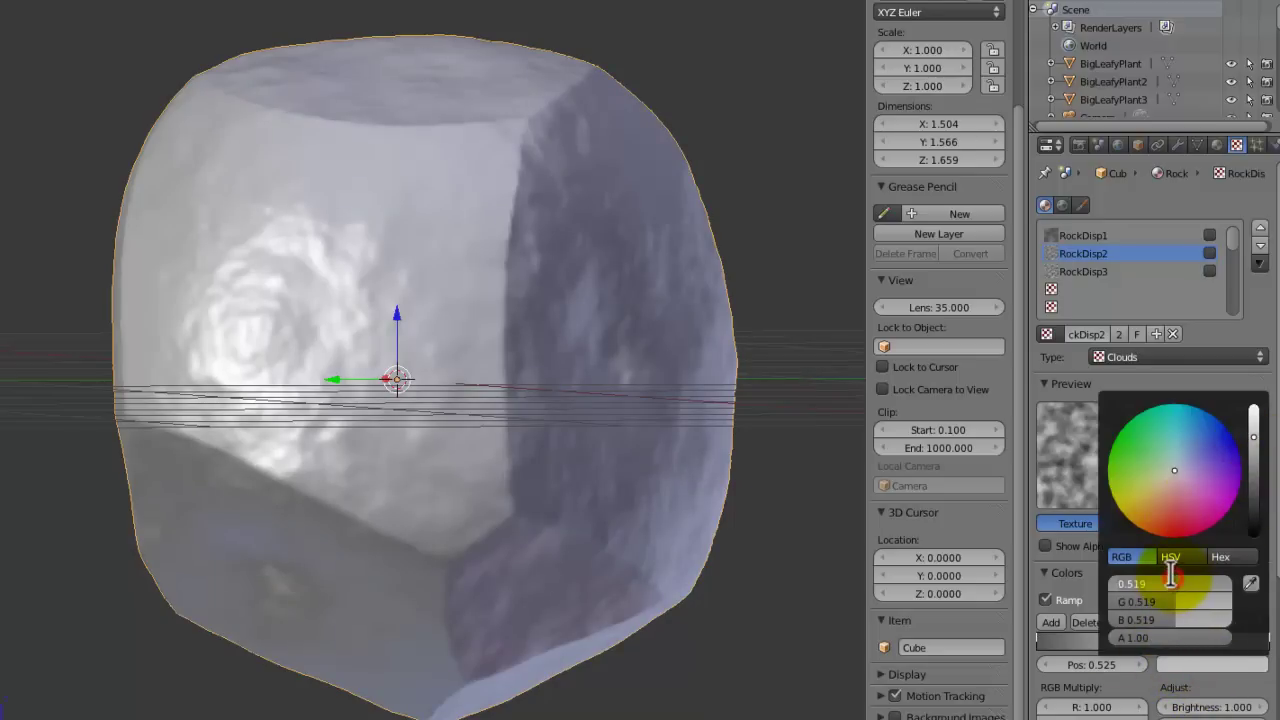
text(.2)
key(Tab)
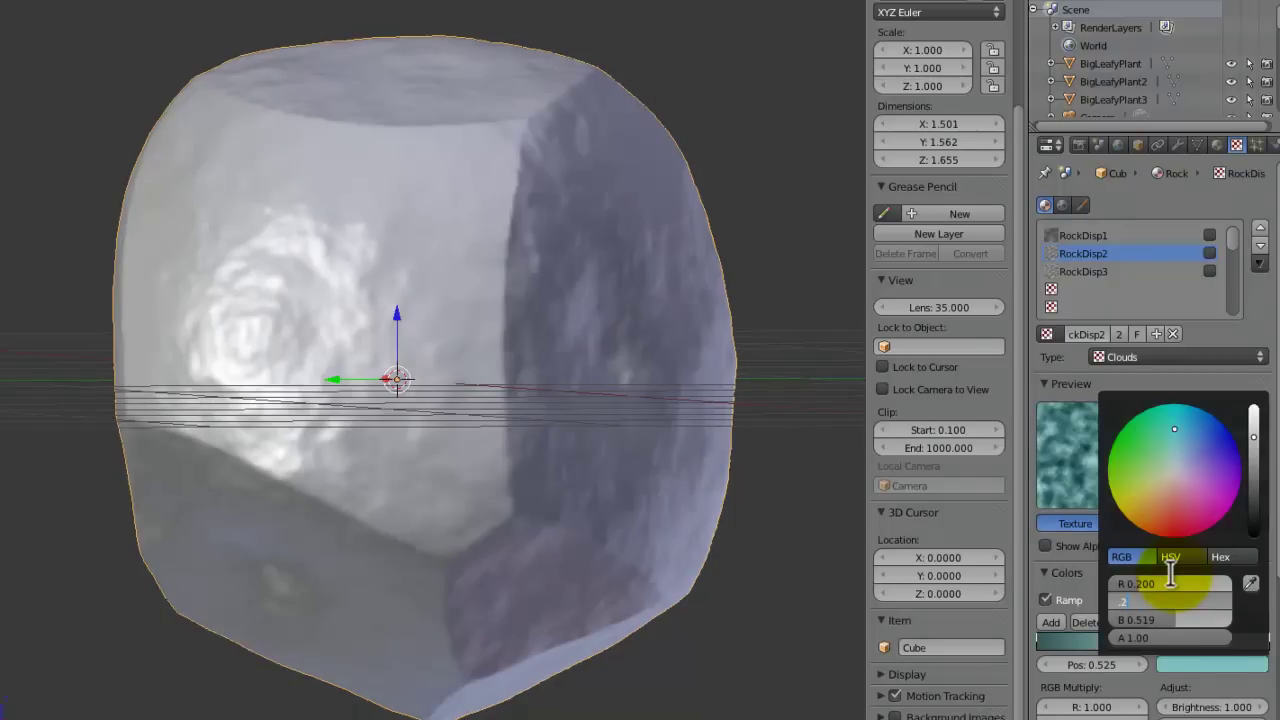
text(.2)
key(Tab)
text(.2)
key(Return)
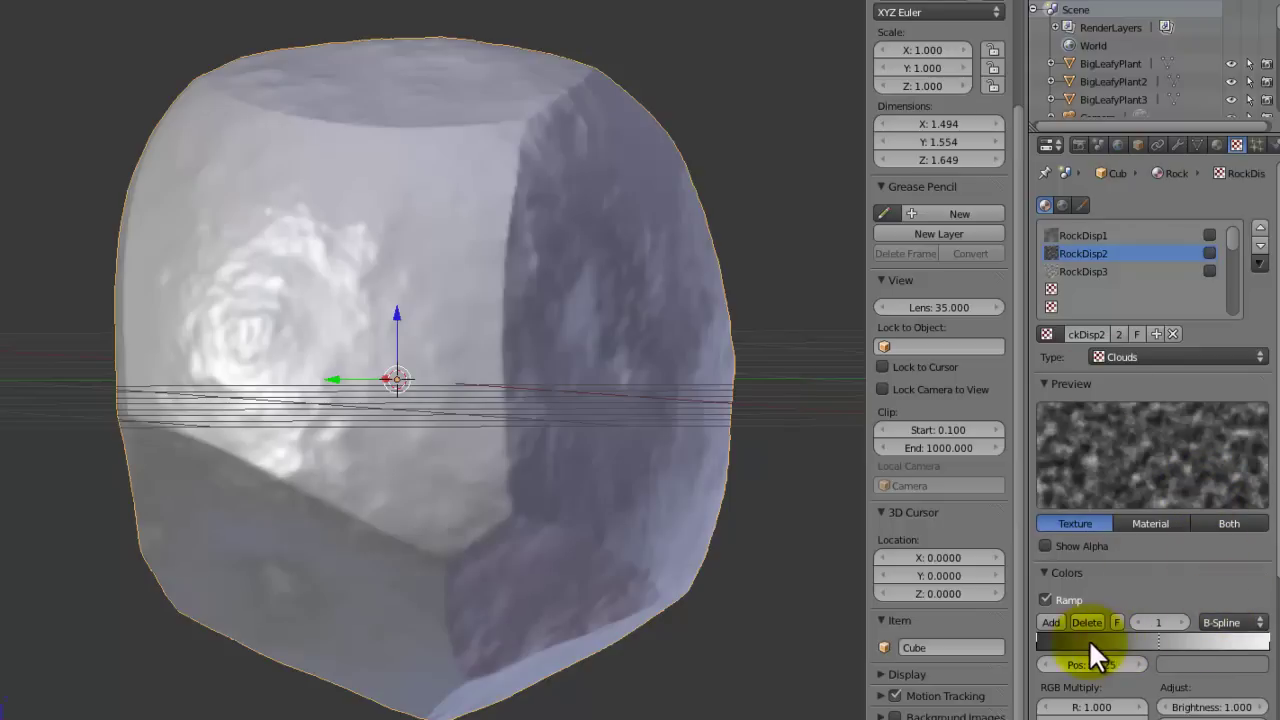
Step: Try the RockDisp2 ramp with its black stop at about 0.35 and its white stop at 0.680
drag(1036, 639, 1116, 638)
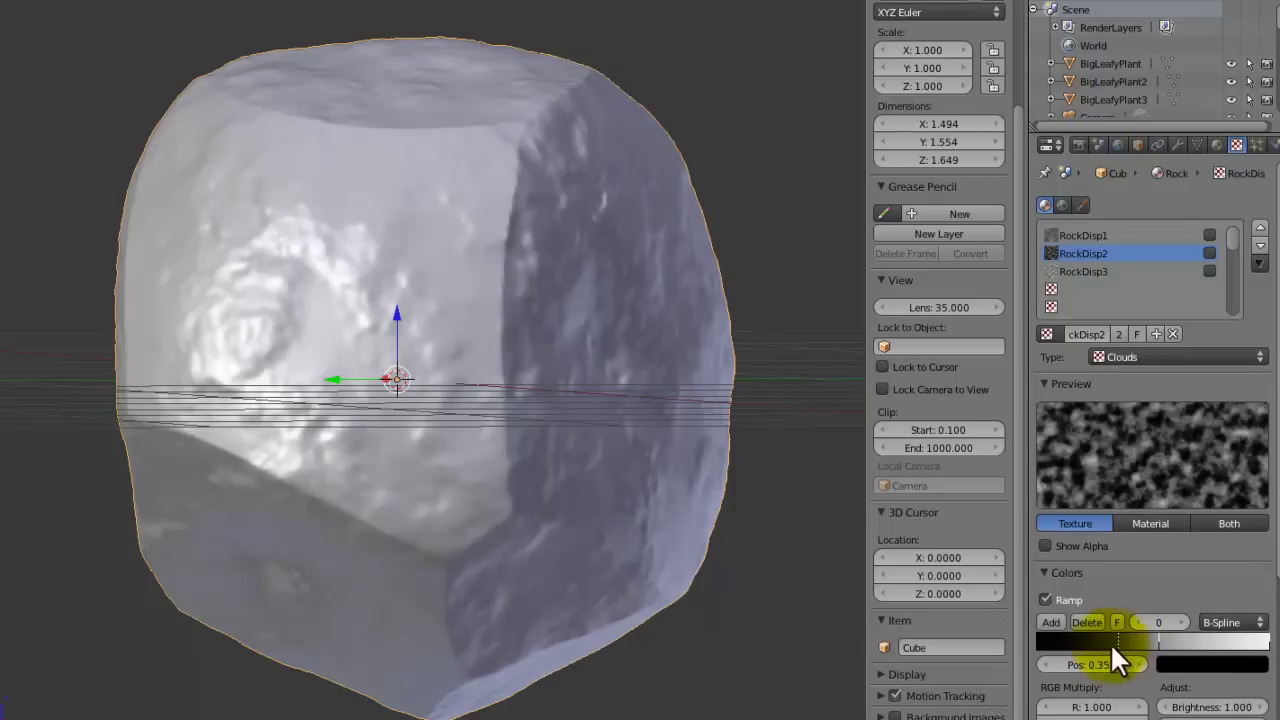
drag(1262, 642, 1187, 642)
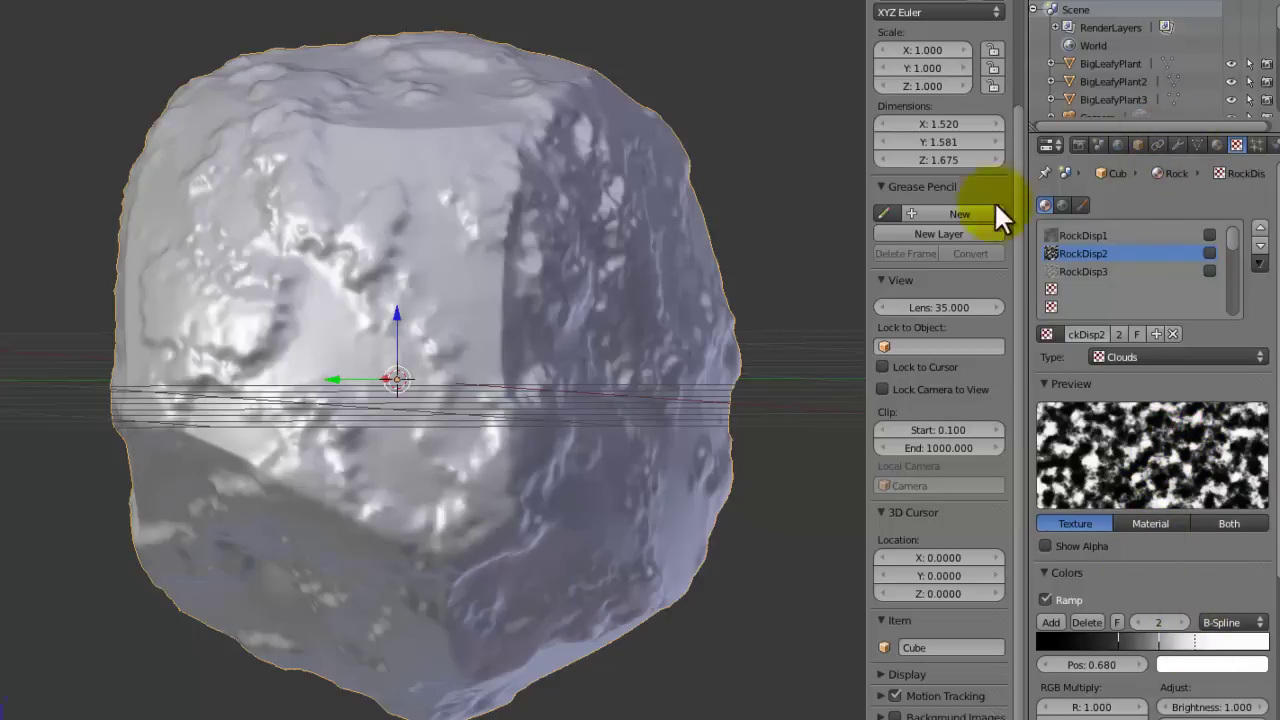
middle_drag(770, 240, 770, 280)
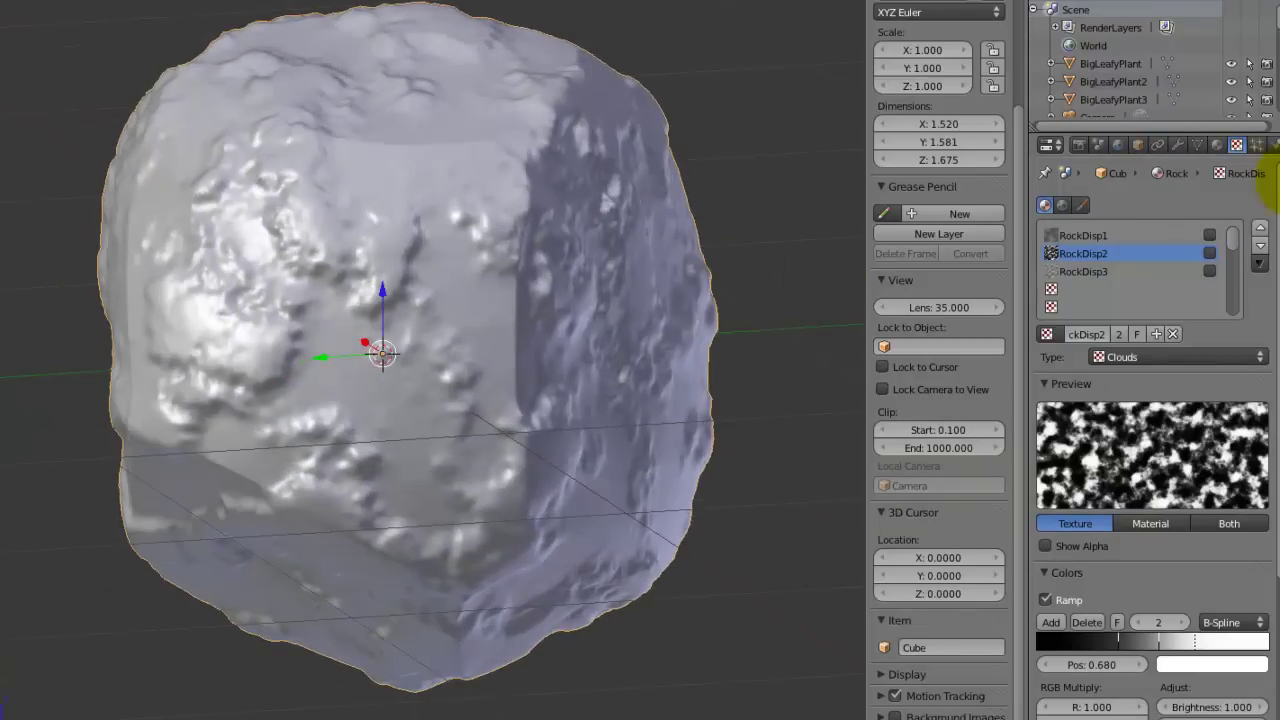
Step: Try a strength of 0.02 on the second Displace modifier
click(1177, 145)
click(1240, 479)
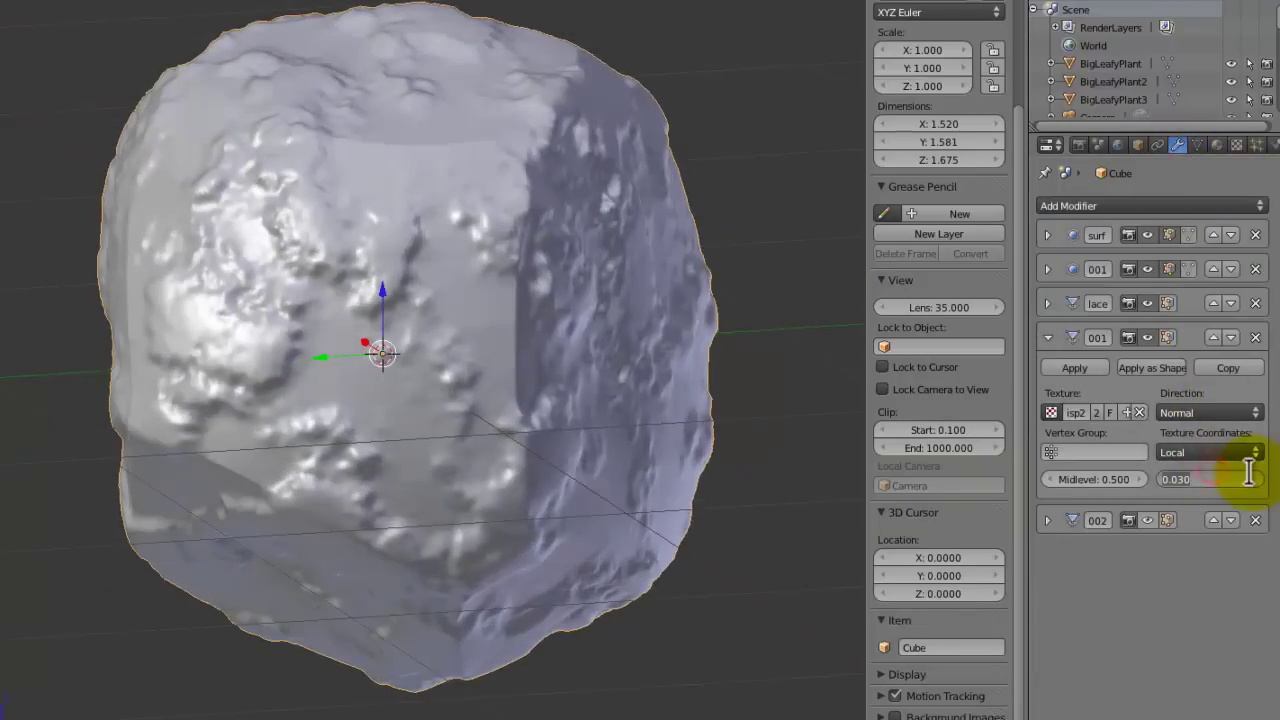
text(.02)
key(Return)
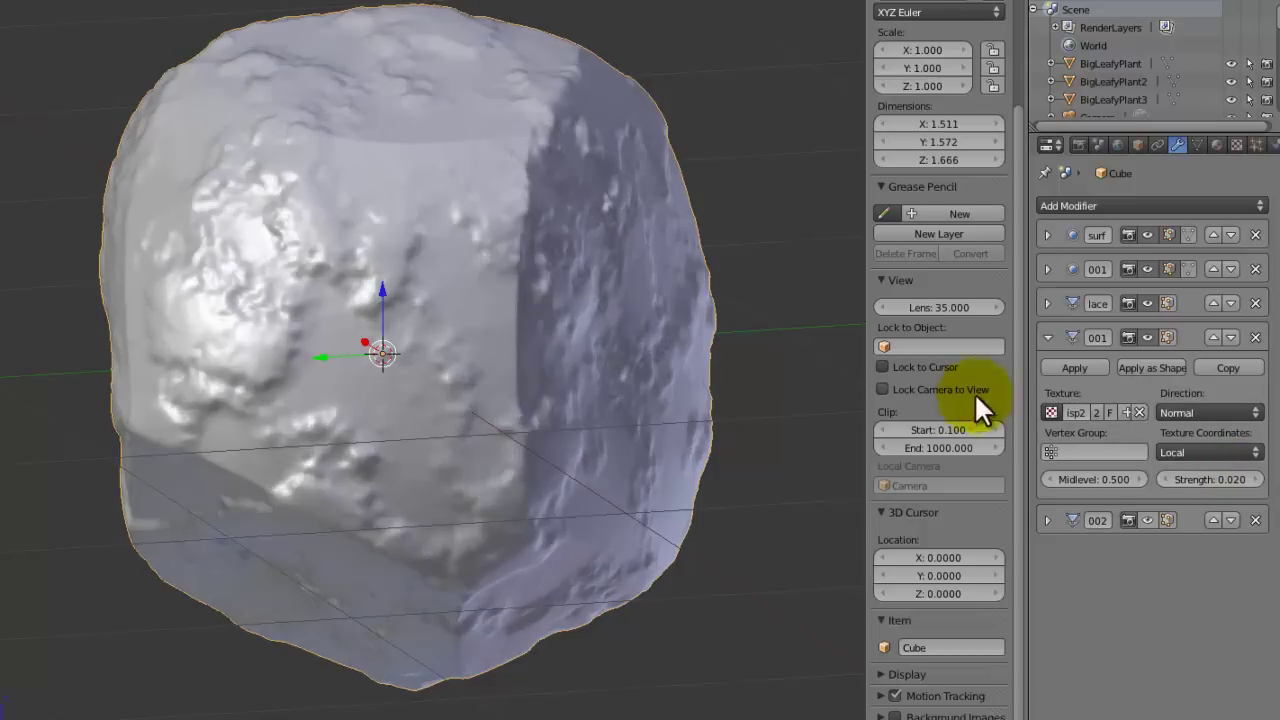
Step: Move the RockDisp2 ramp's white stop to position 0.753 and its black stop to position 0.286
middle_drag(685, 385, 640, 370)
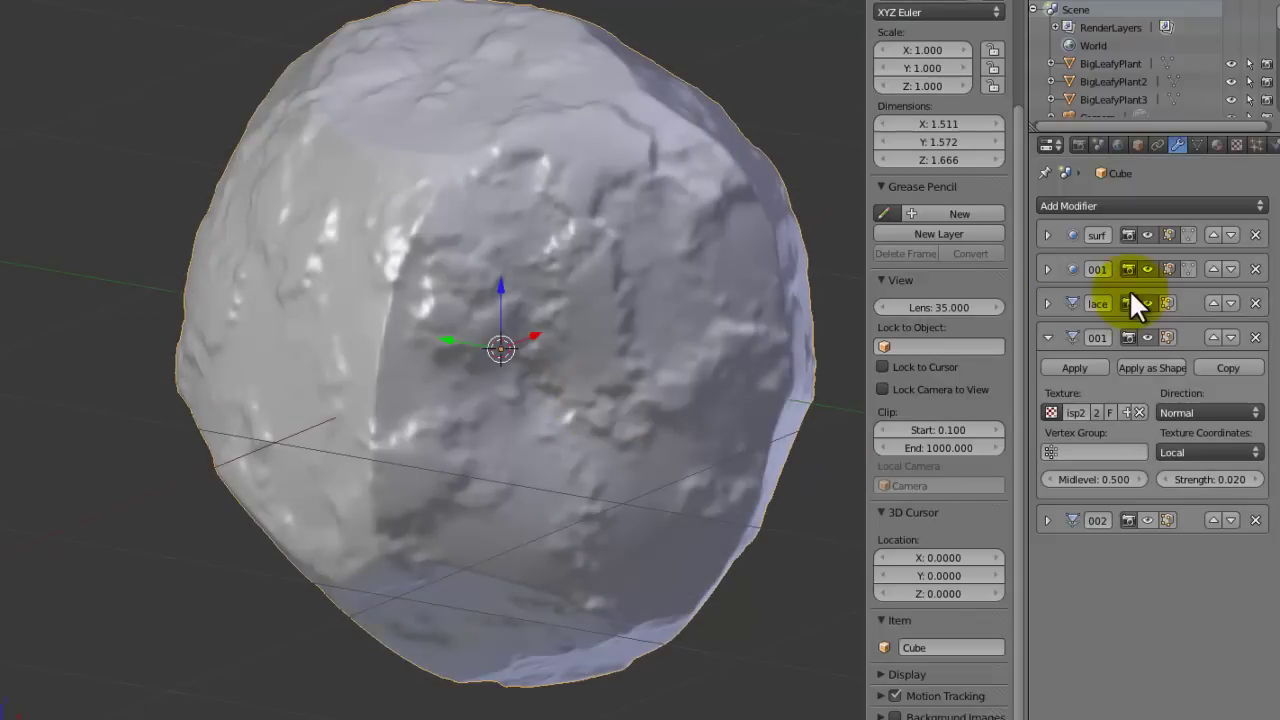
click(1217, 145)
click(1237, 145)
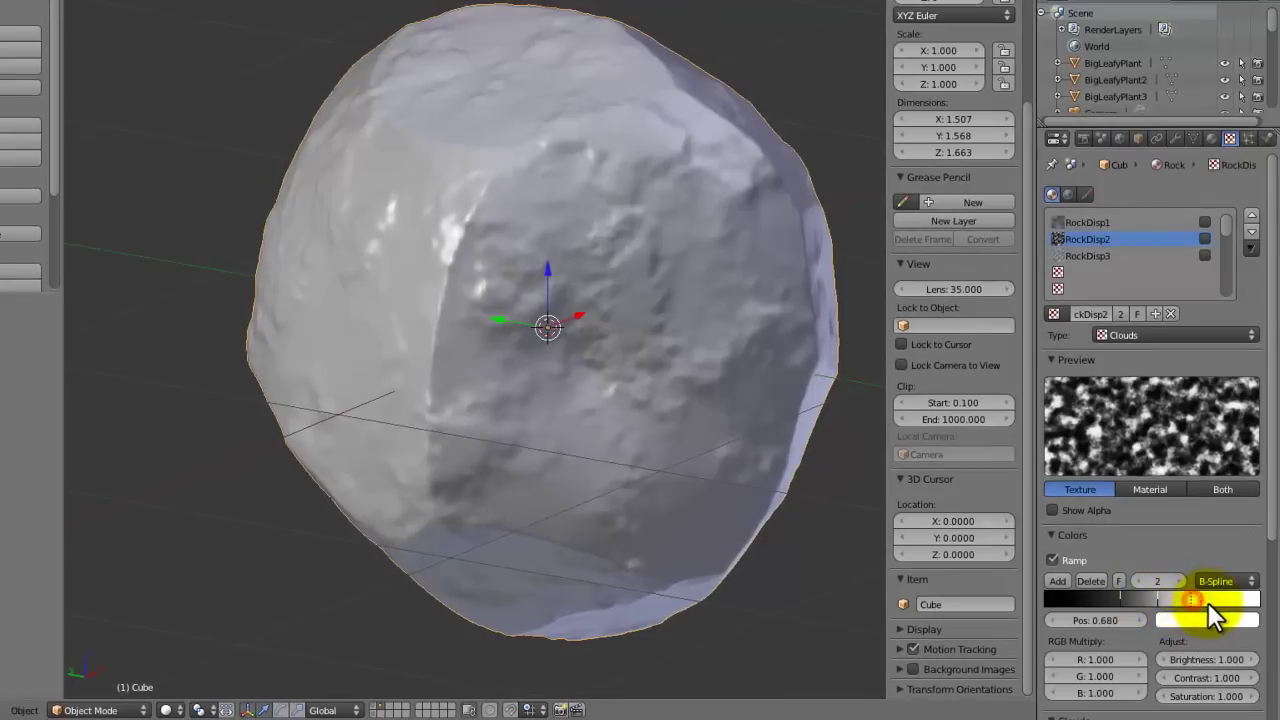
drag(1208, 602, 1210, 603)
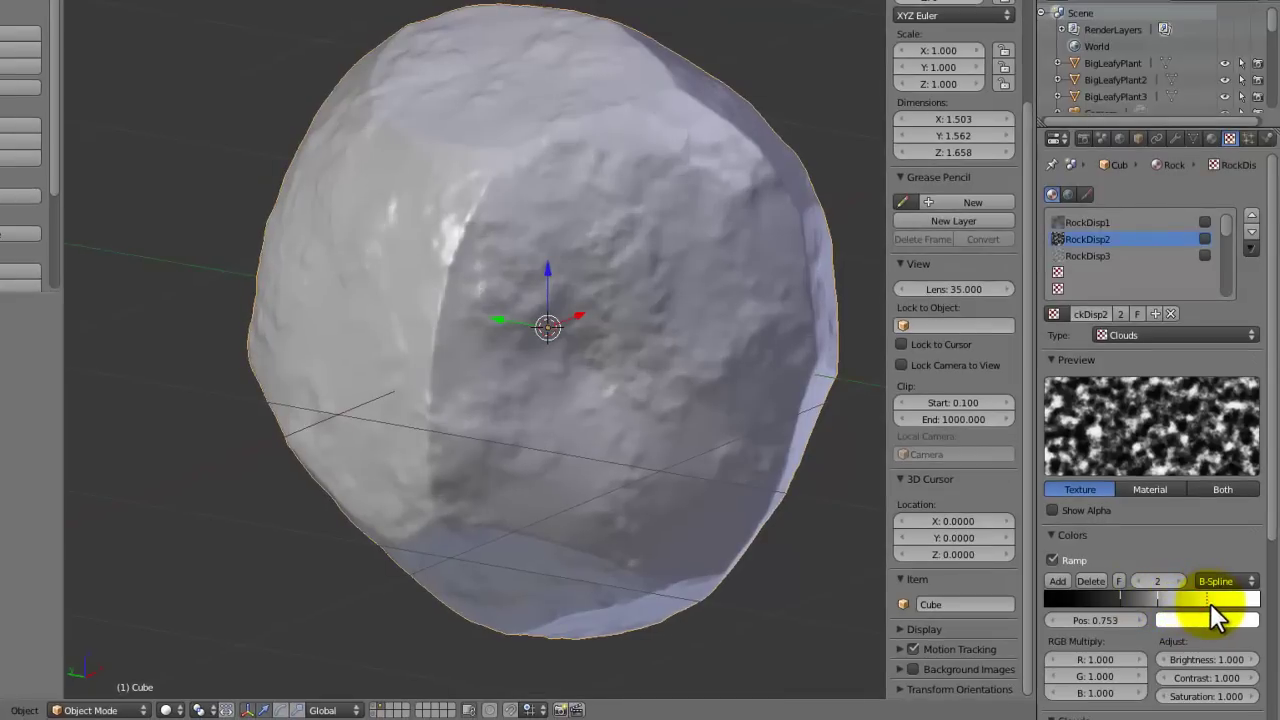
click(1117, 598)
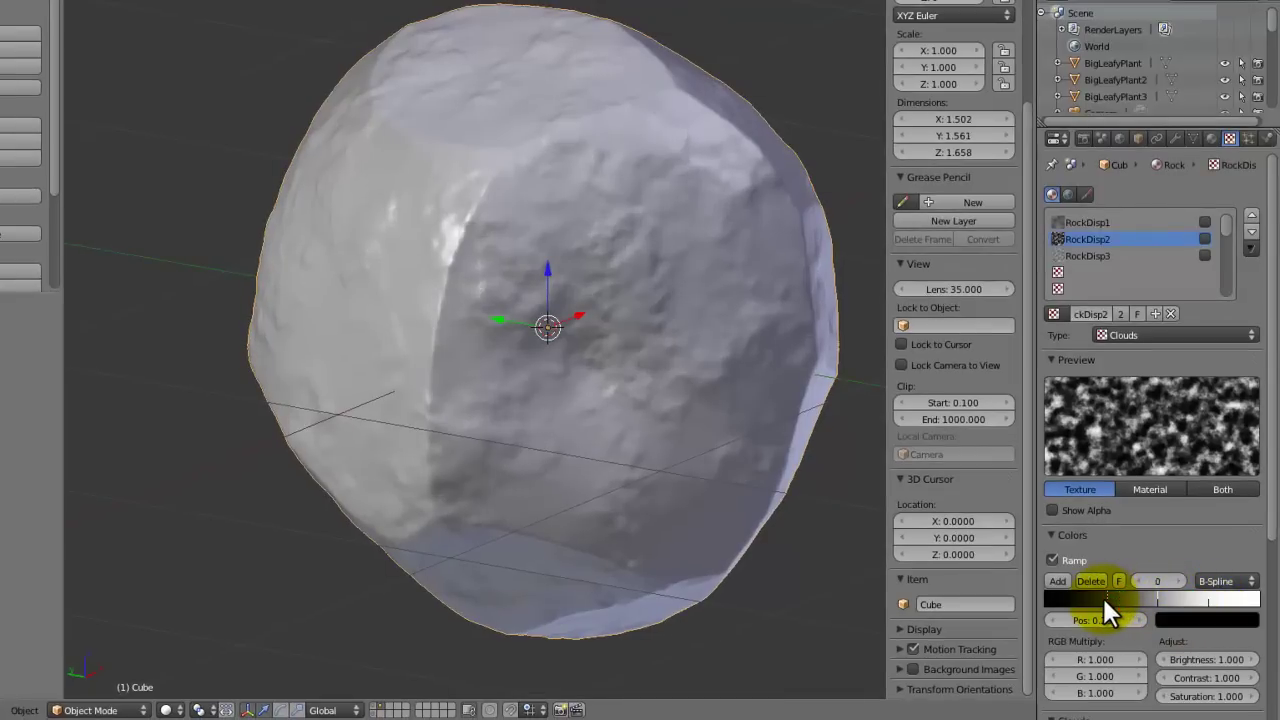
Step: Return the strength of the RockDisp2 Displace modifier to 0.03
middle_drag(722, 489, 704, 373)
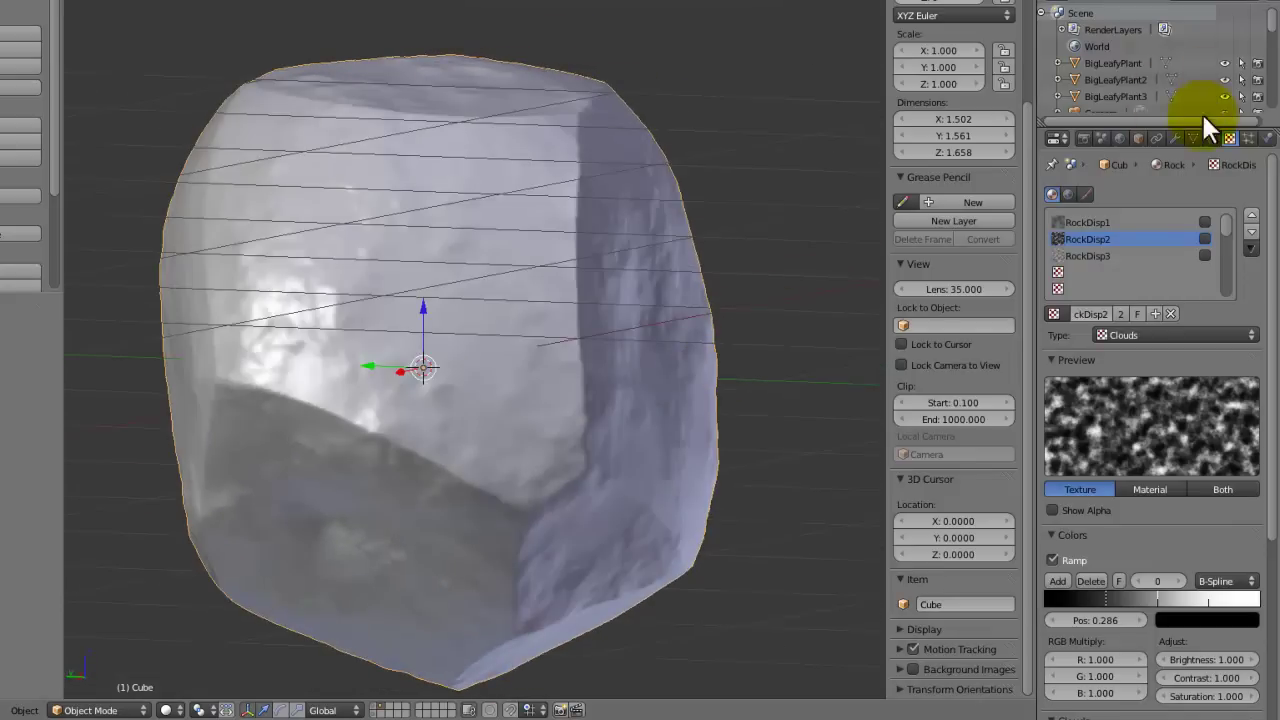
click(1174, 138)
click(1212, 450)
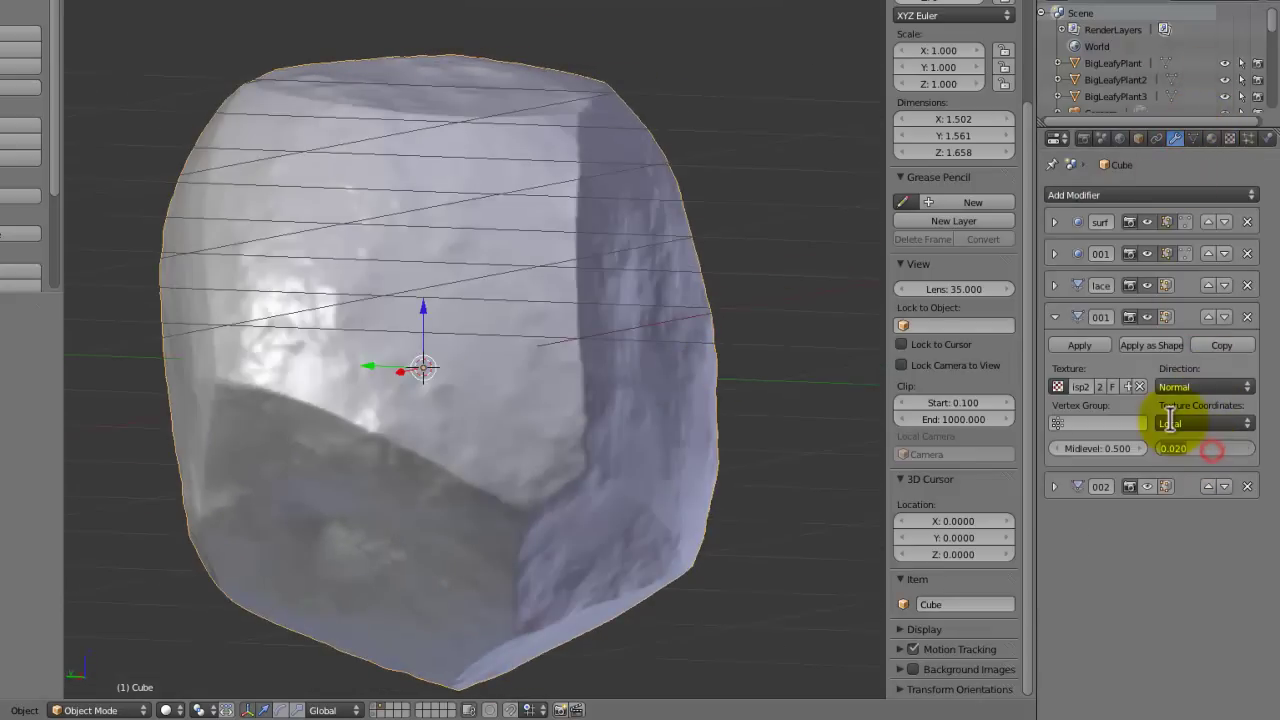
text(.03)
key(Return)
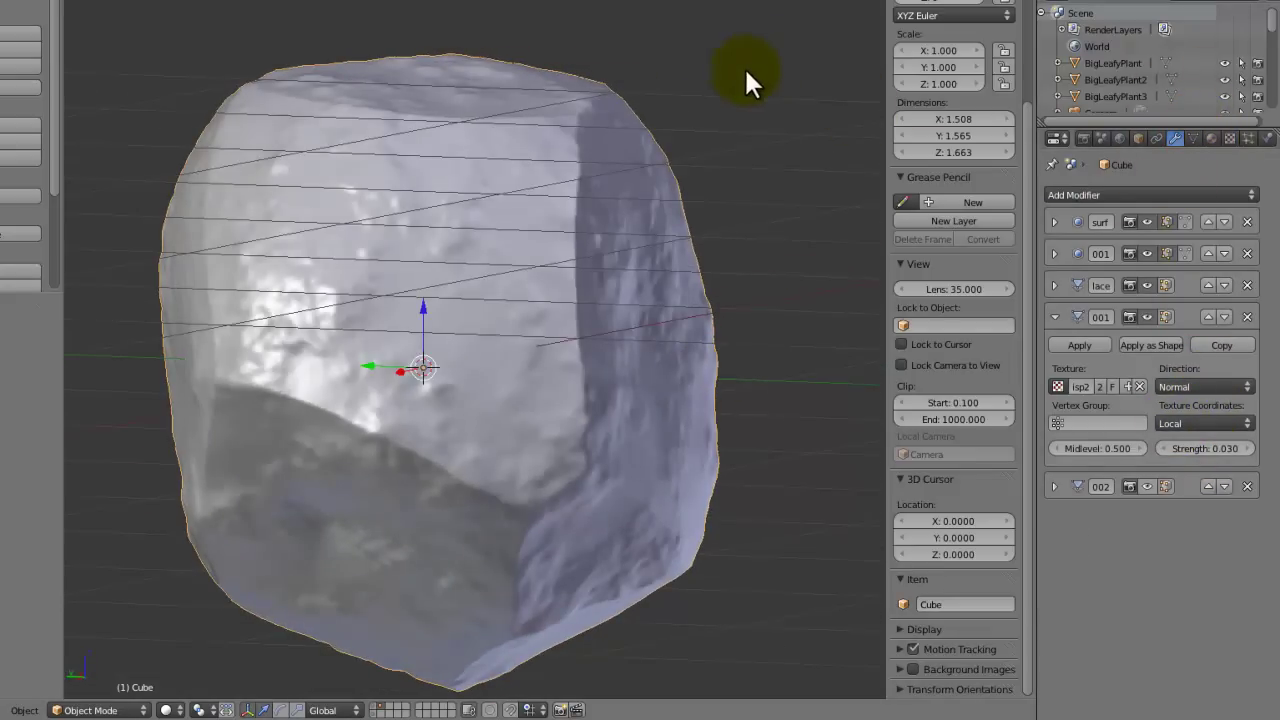
Step: Save the scene over the existing Blender file
middle_drag(744, 66, 726, 326)
key(ctrl+s)
click(822, 306)
Step: Show the third Displace modifier in the viewport and set its strength to 0.03
scroll(568, 341, up, 3)
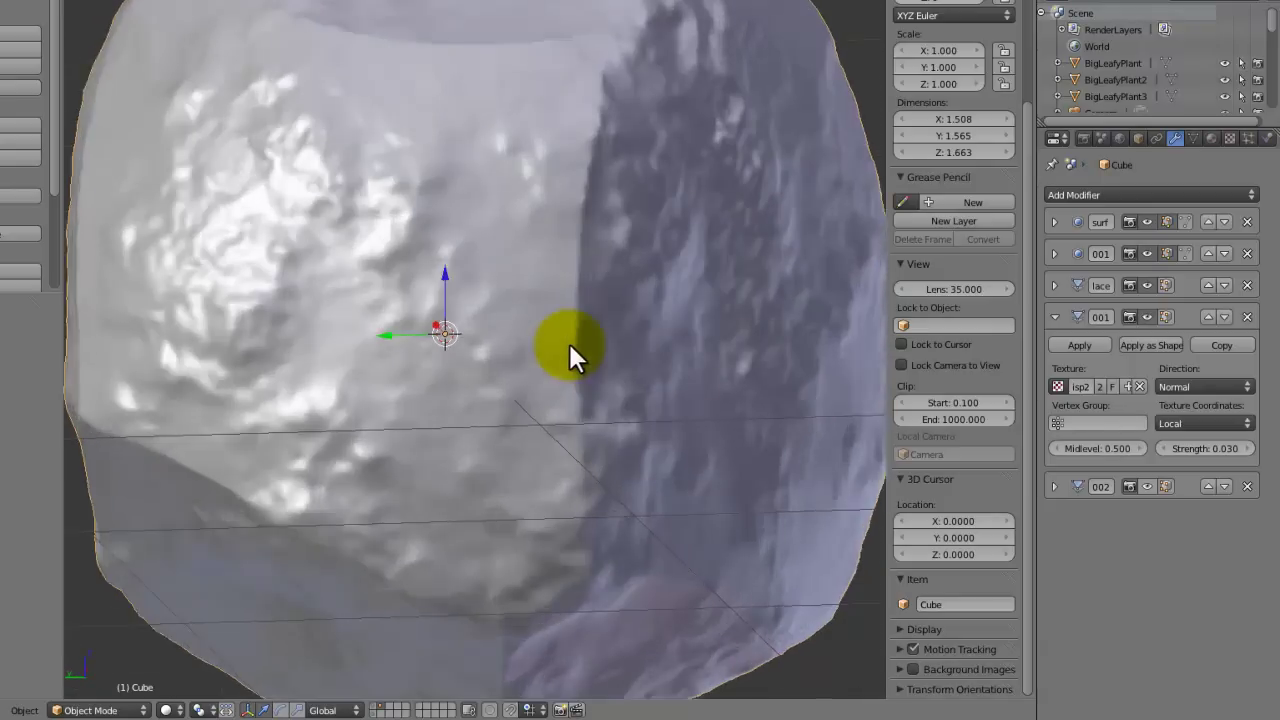
middle_drag(568, 341, 606, 282)
scroll(491, 463, down, 2)
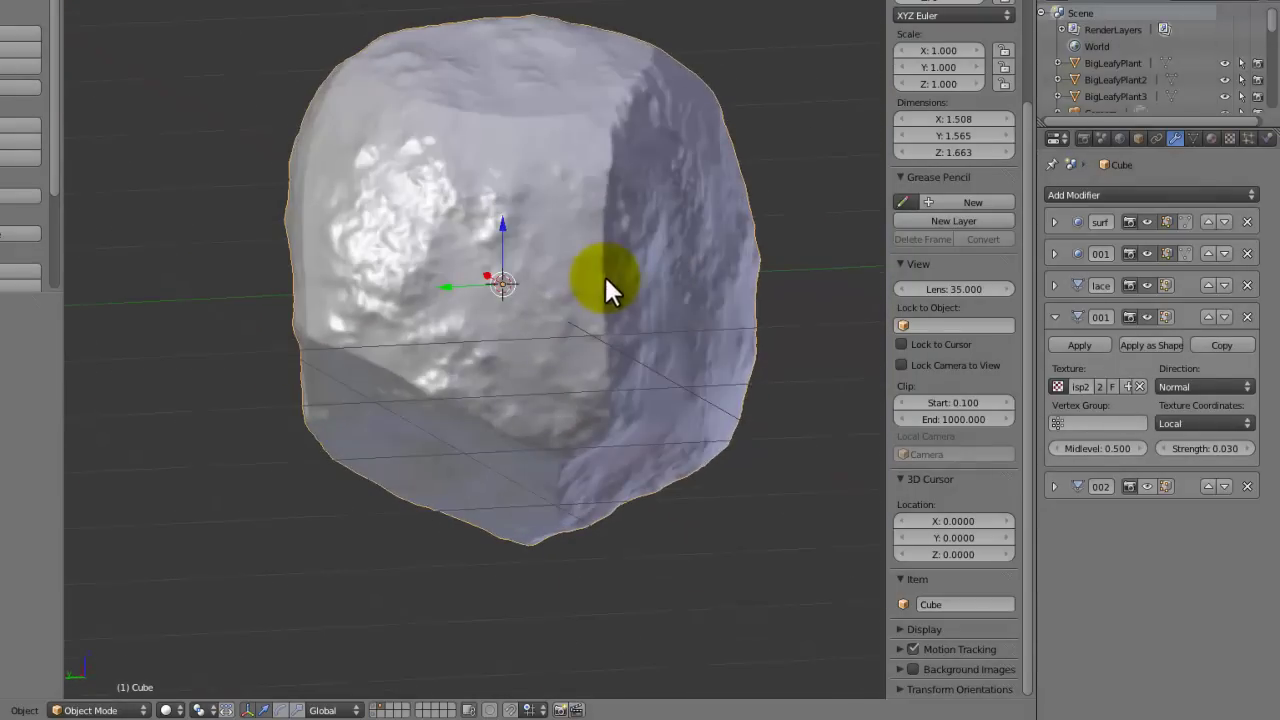
click(1054, 487)
click(1149, 485)
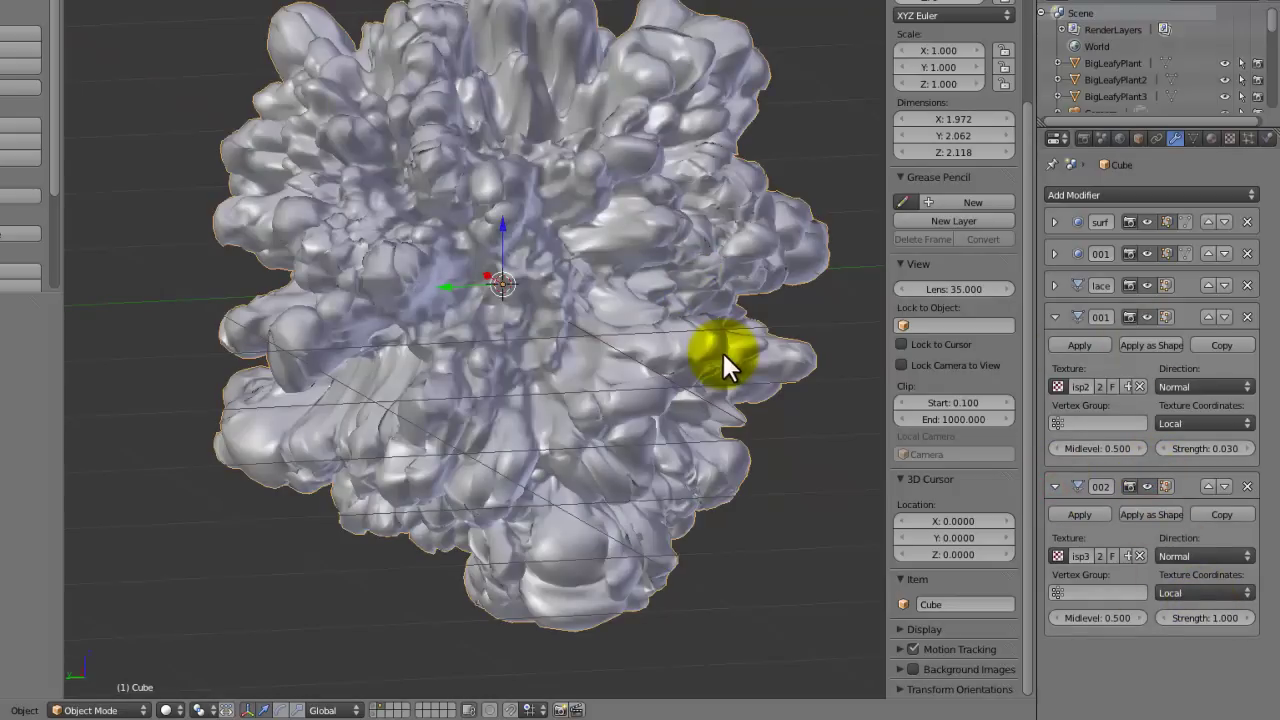
click(1209, 618)
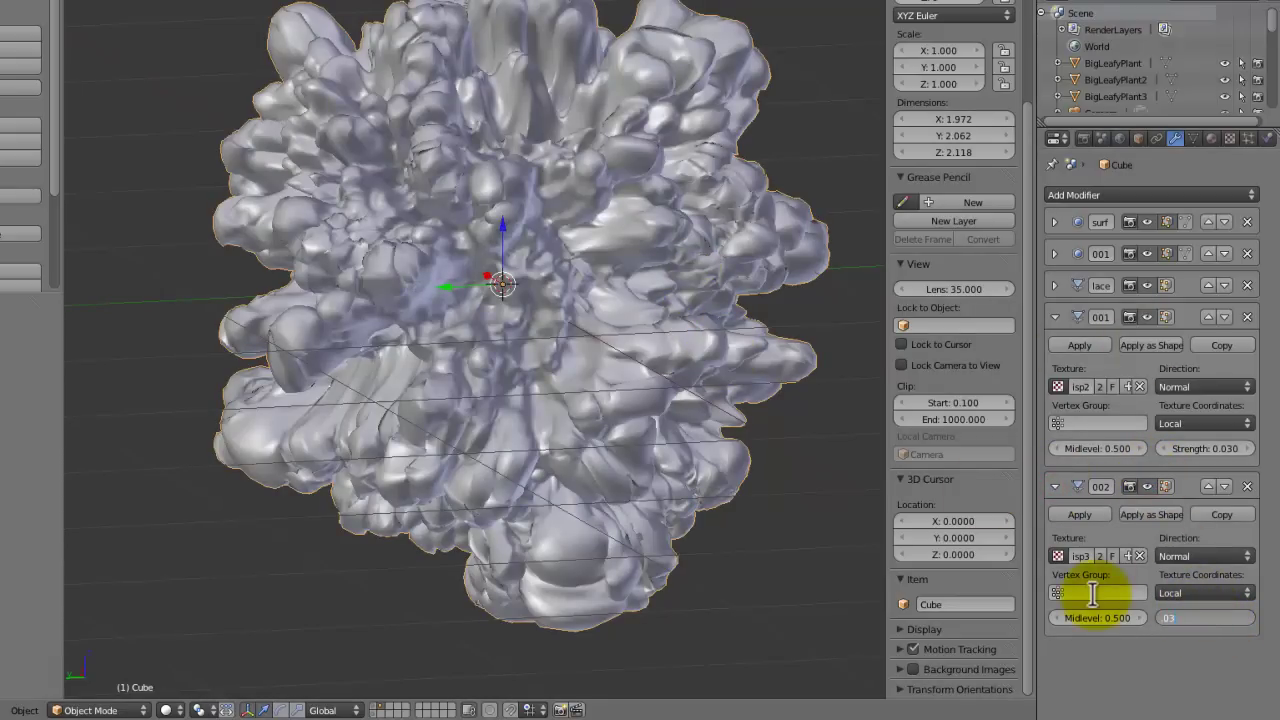
text(.03)
key(Return)
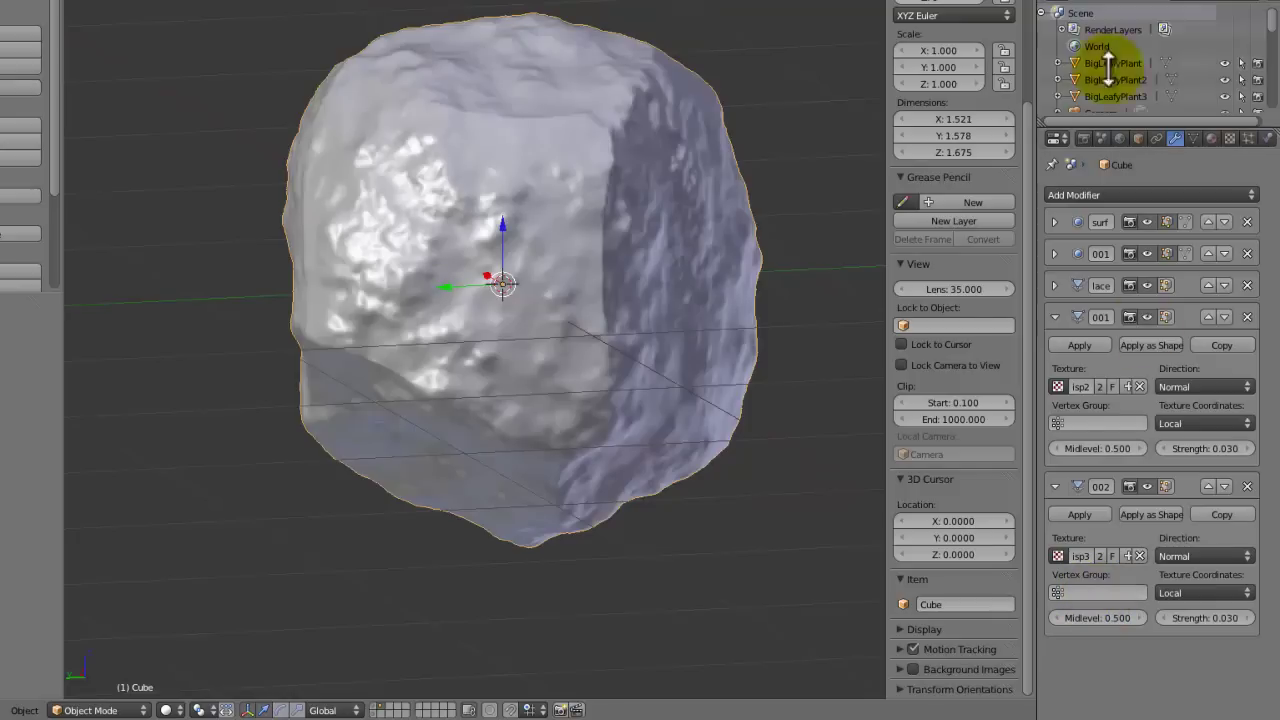
Step: Set the noise depth of the RockDisp3 clouds texture to 4
click(1228, 139)
click(1097, 256)
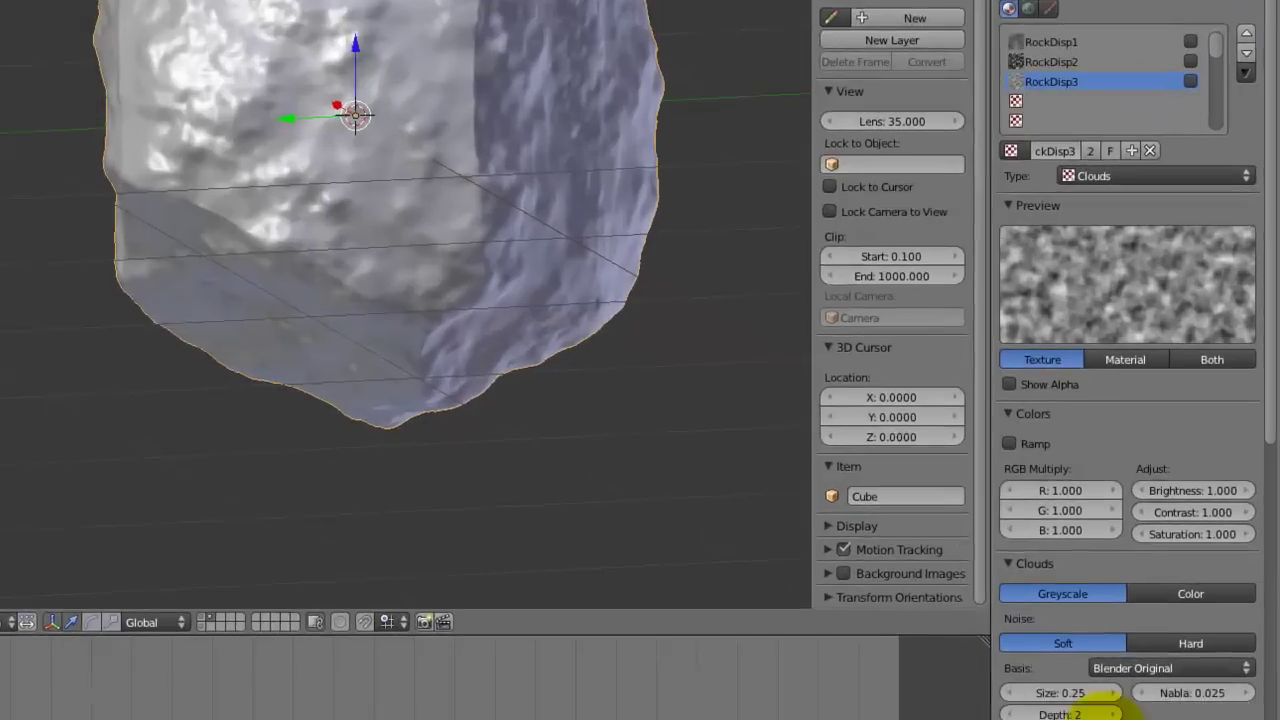
click(1112, 714)
click(1112, 714)
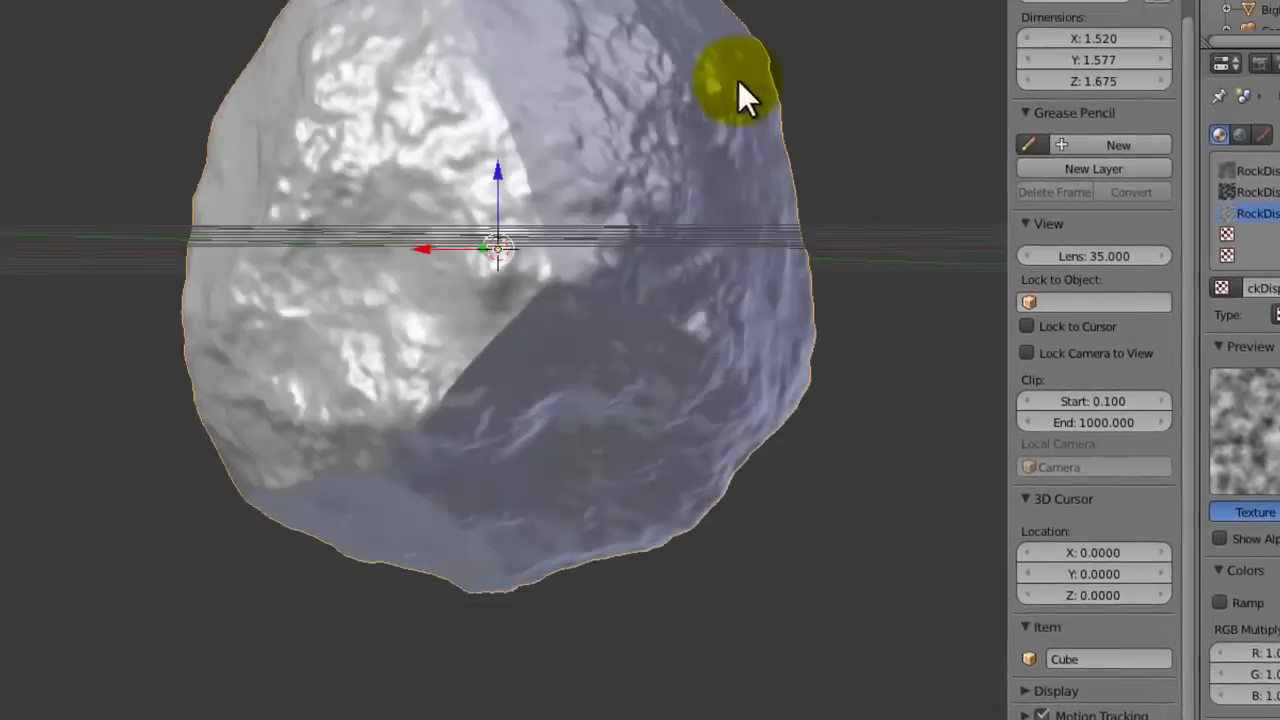
Step: Add a fourth texture named Rock1COL to the rock material and set its type to Image or Movie
middle_drag(737, 94, 942, 270)
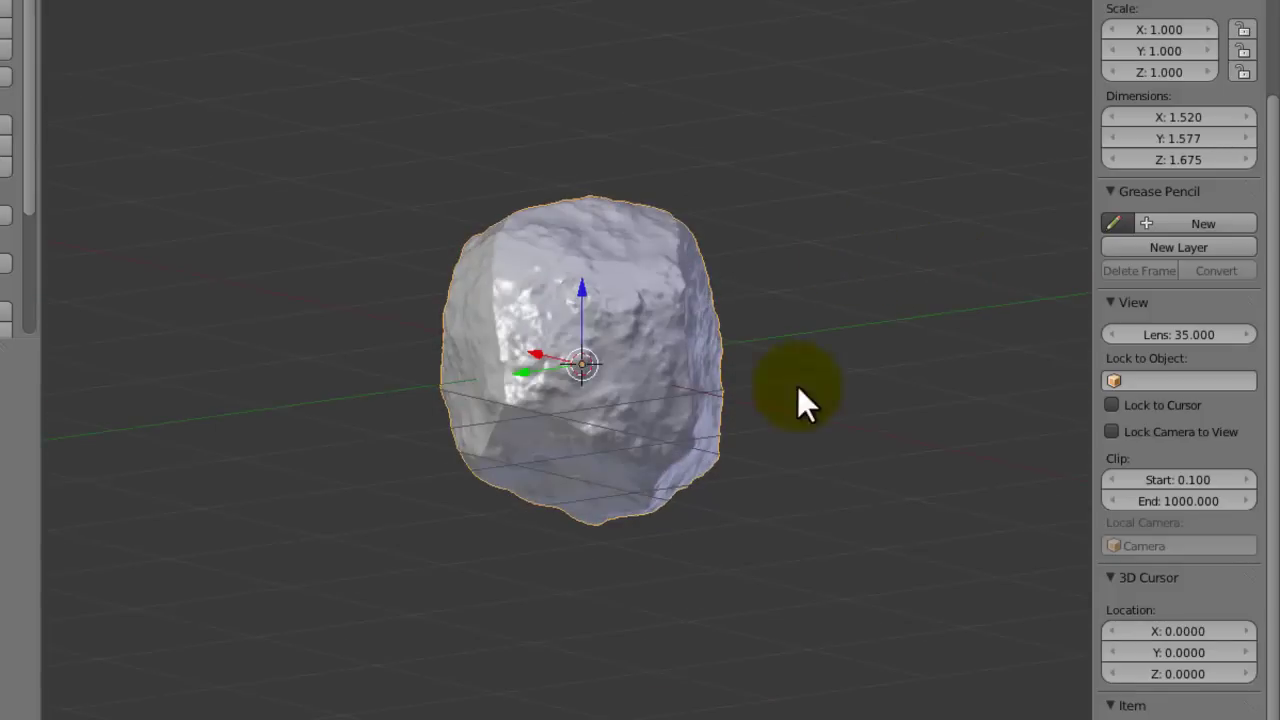
middle_drag(800, 400, 829, 466)
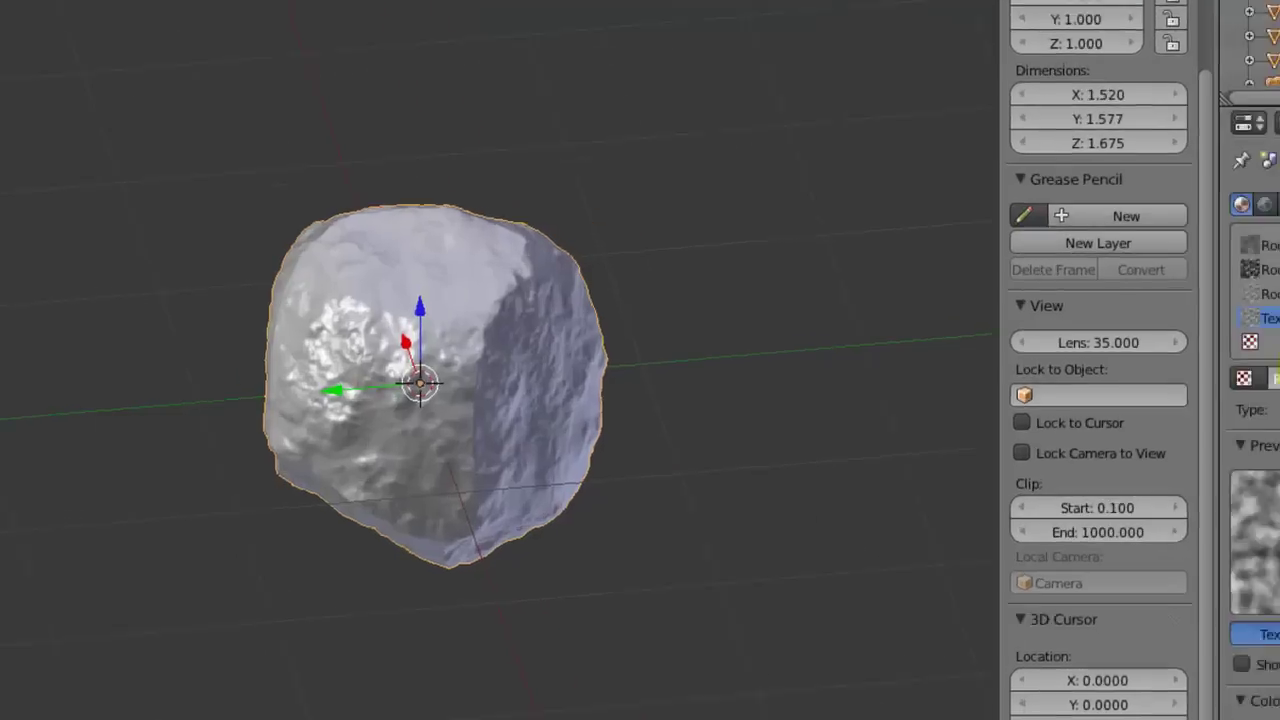
text(Rock1COL)
key(Return)
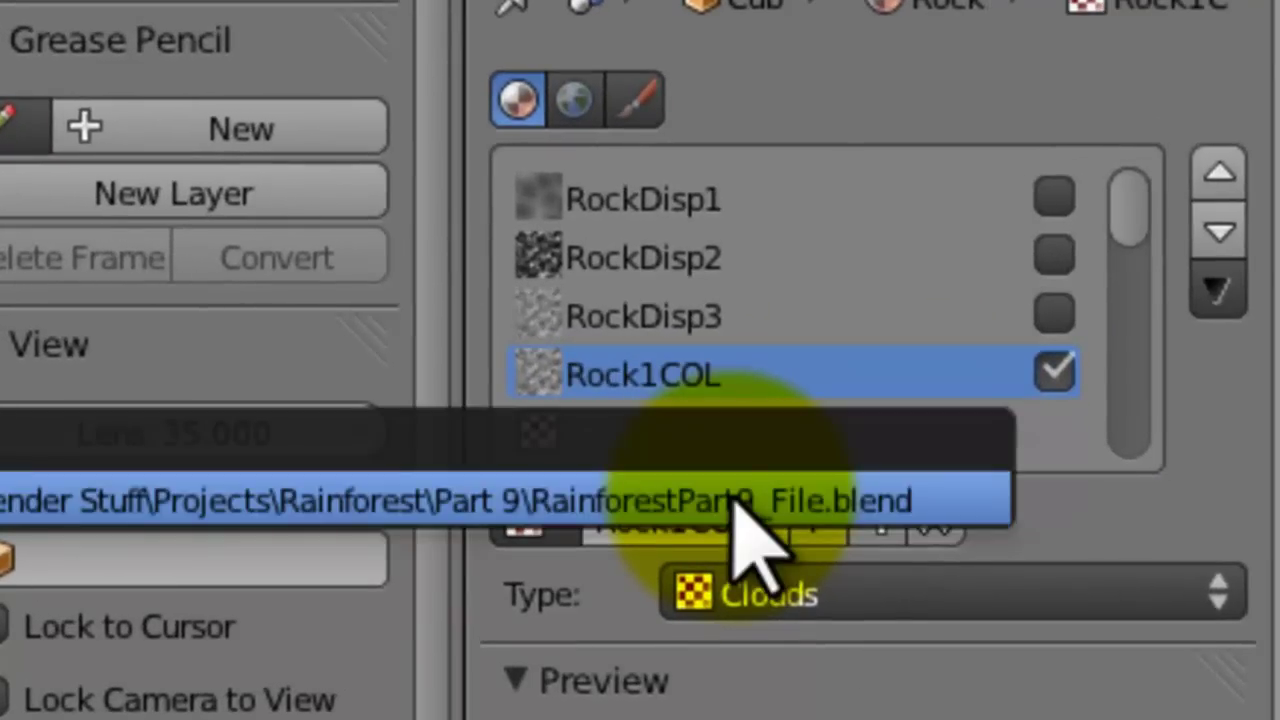
scroll(749, 514, down, 10)
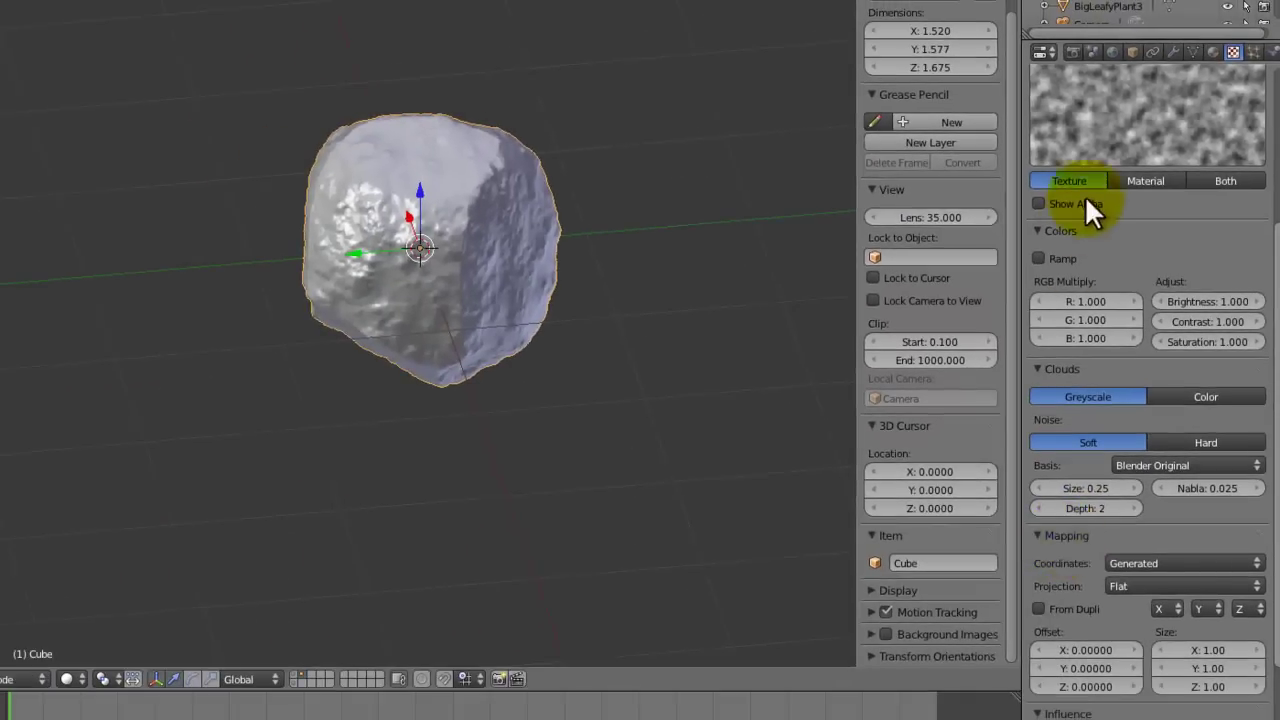
scroll(1090, 205, up, 6)
click(1103, 233)
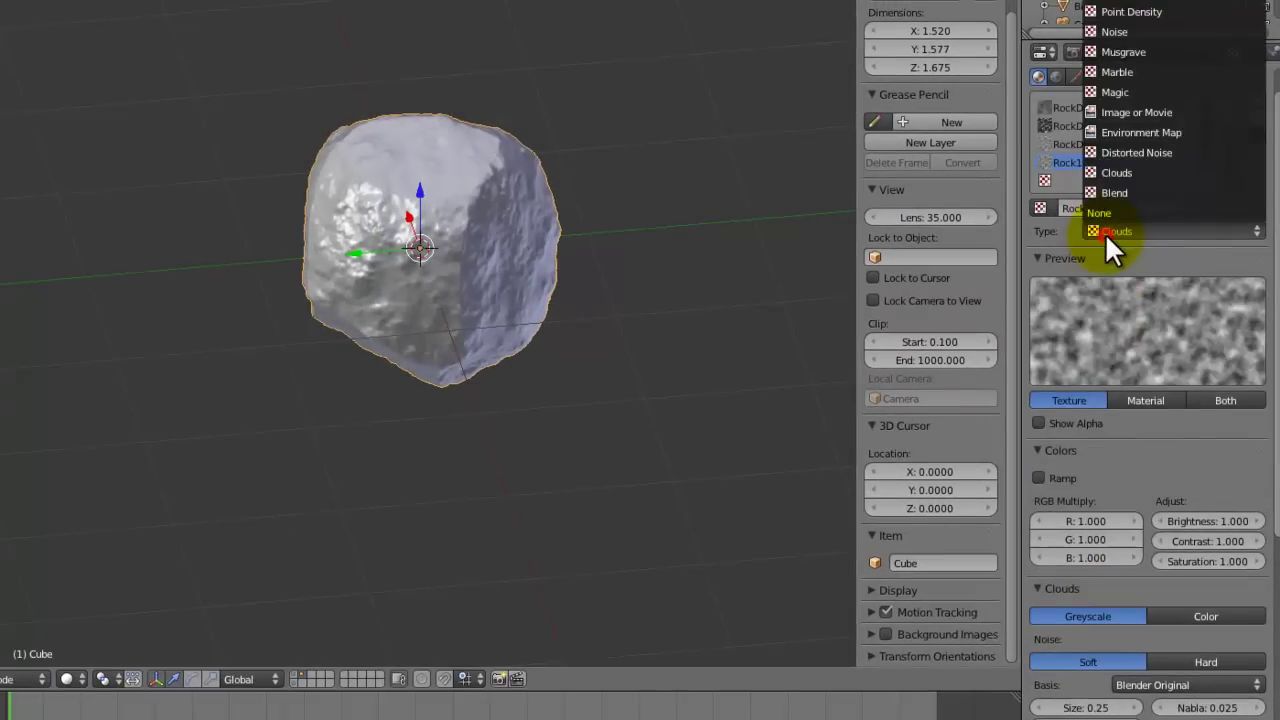
click(1137, 115)
Step: Browse to the Tiled folder inside Textures\Rocks_Seamless to choose an image for Rock1COL
click(1214, 545)
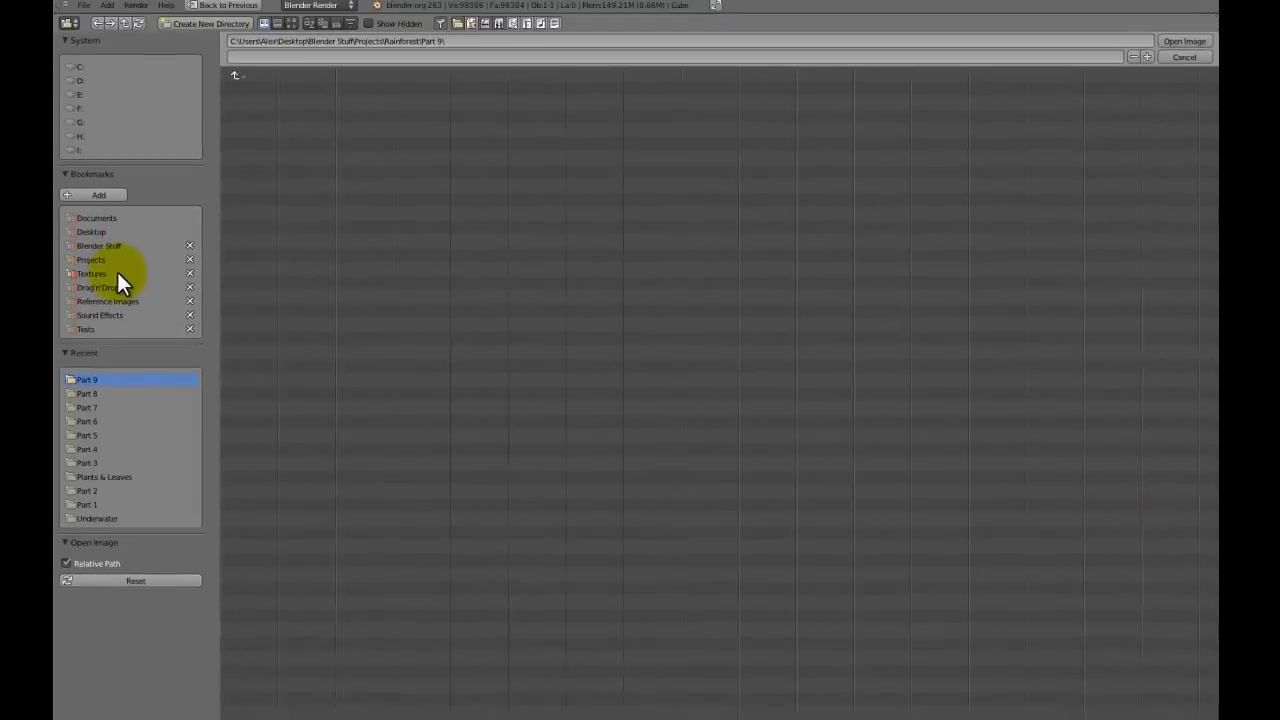
click(110, 276)
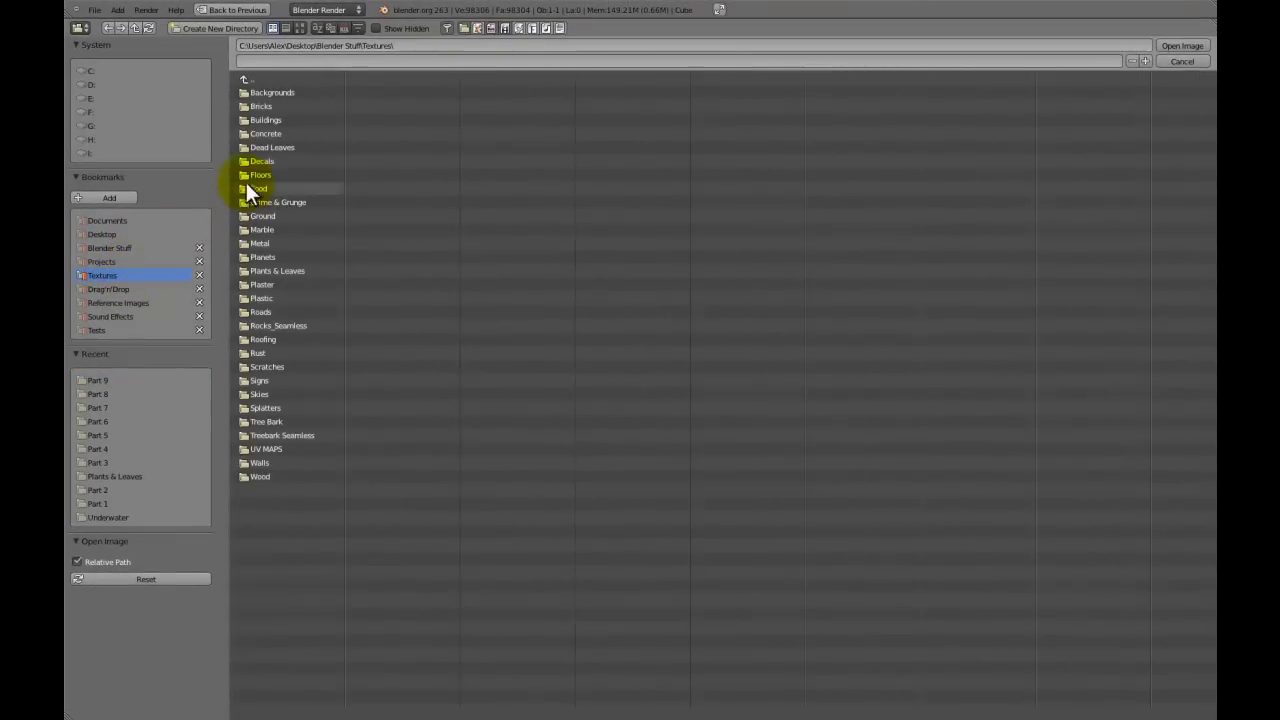
click(258, 314)
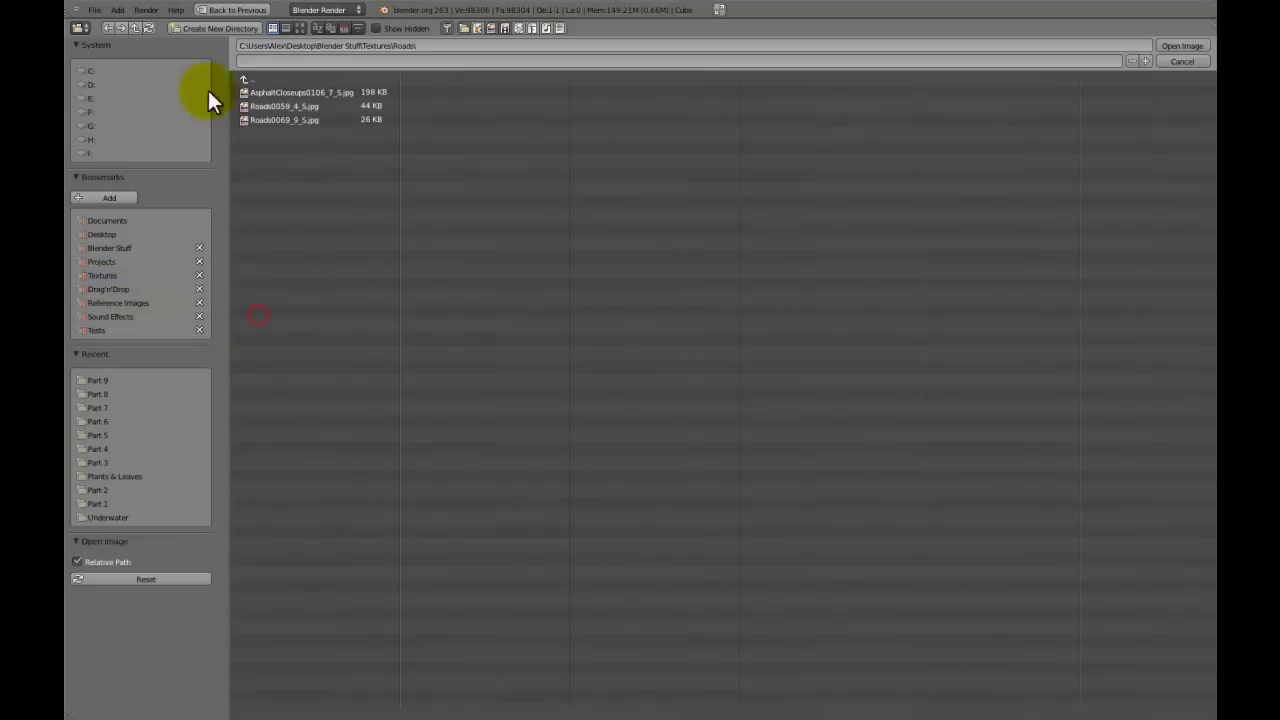
click(256, 79)
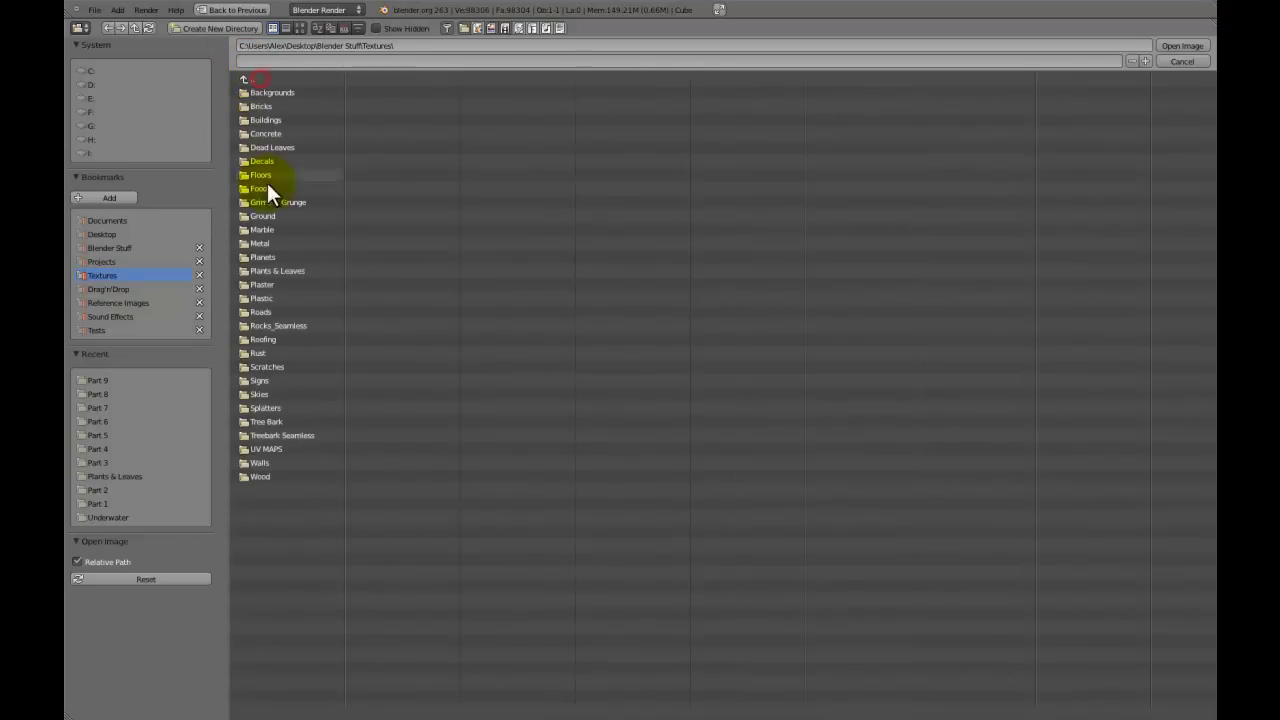
click(278, 324)
click(269, 92)
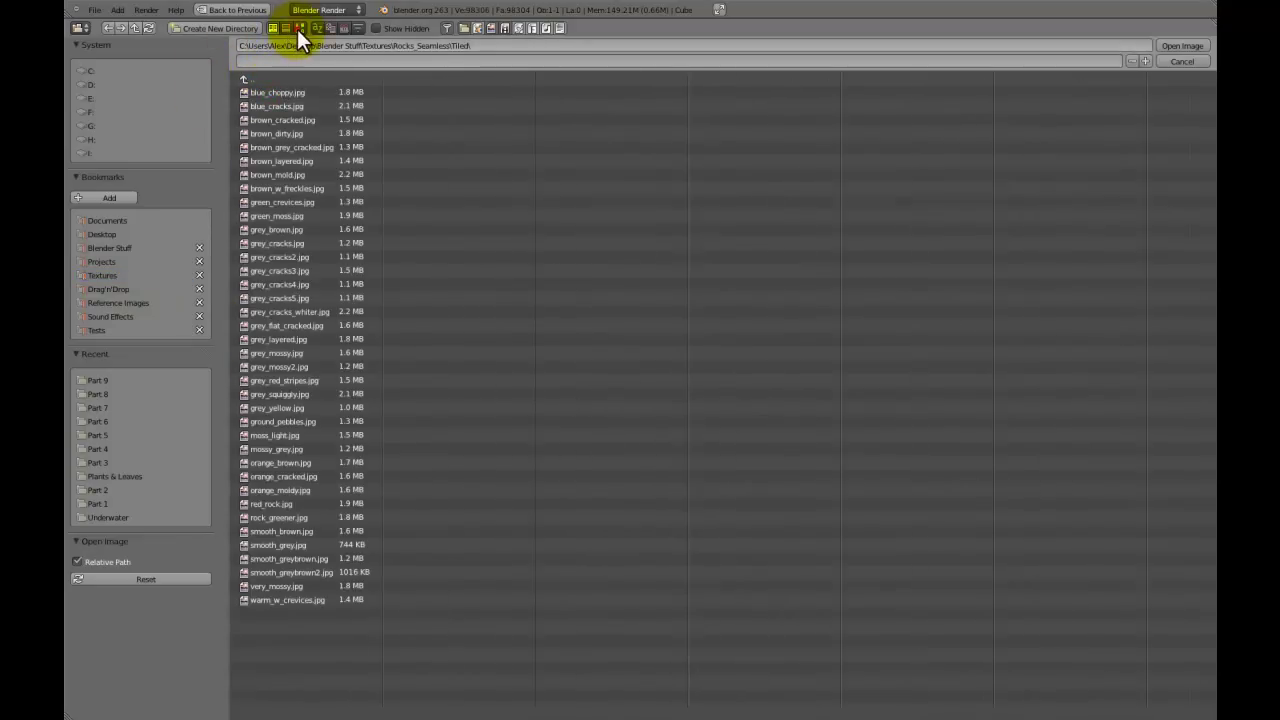
Step: Show the image files as thumbnails and open grey_cracks4.jpg for the Rock1COL texture
click(298, 28)
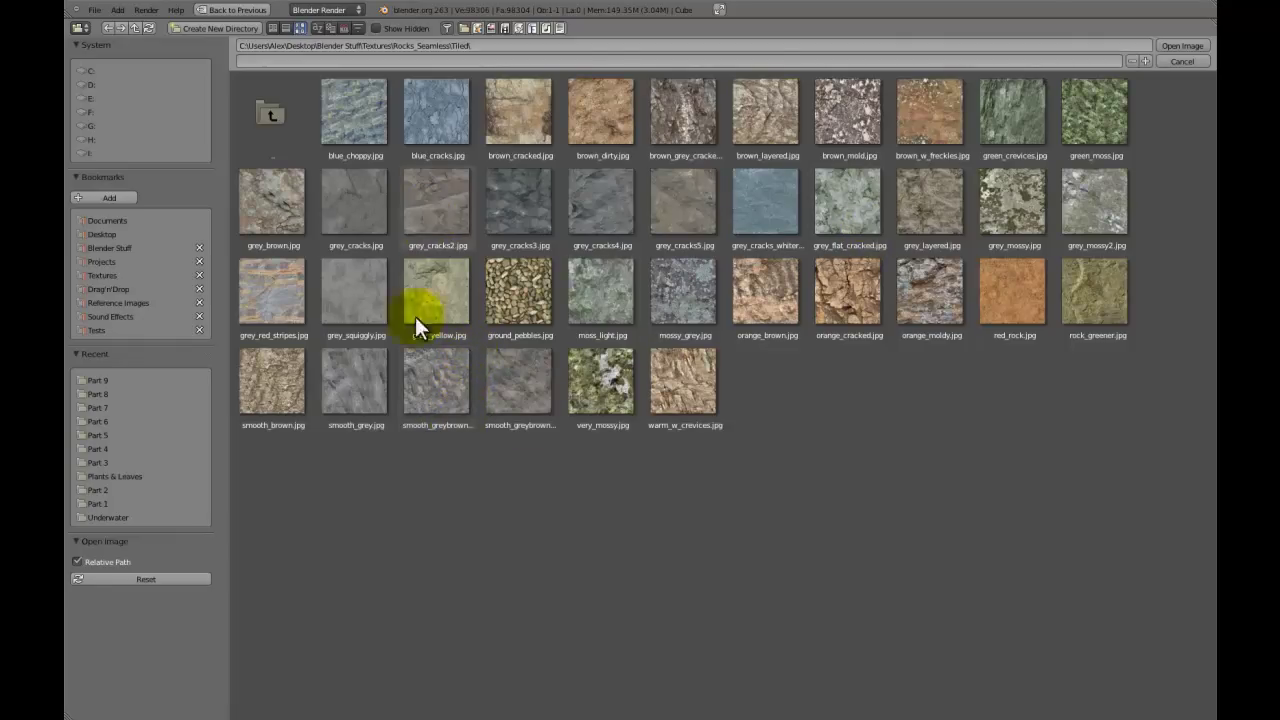
click(589, 216)
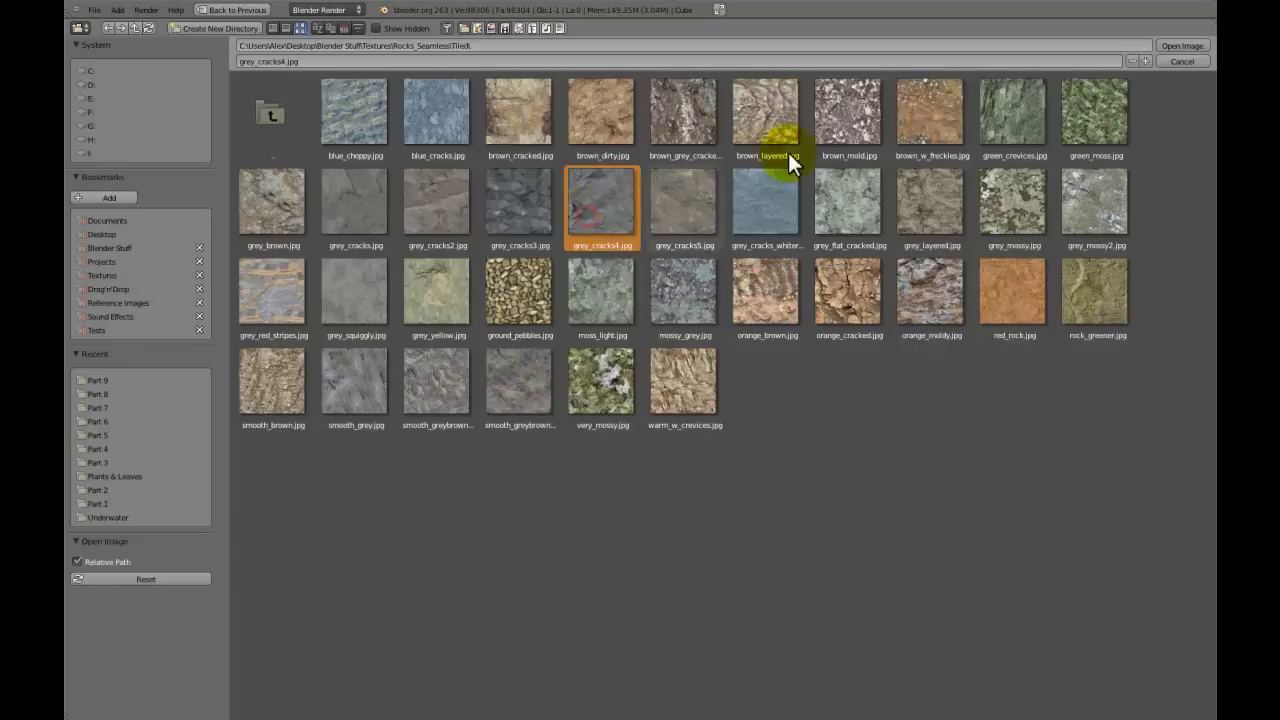
click(1174, 47)
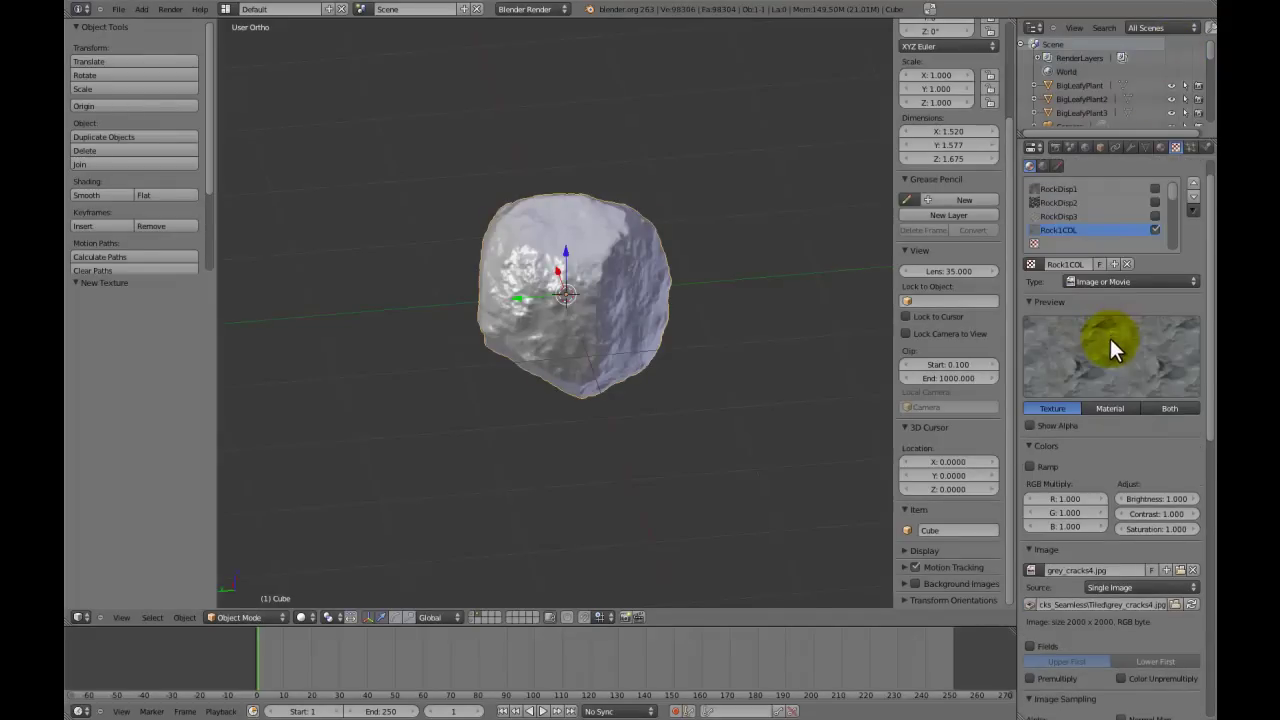
Step: Set the mapping projection of the Rock1COL texture to Cube
scroll(1108, 341, down, 6)
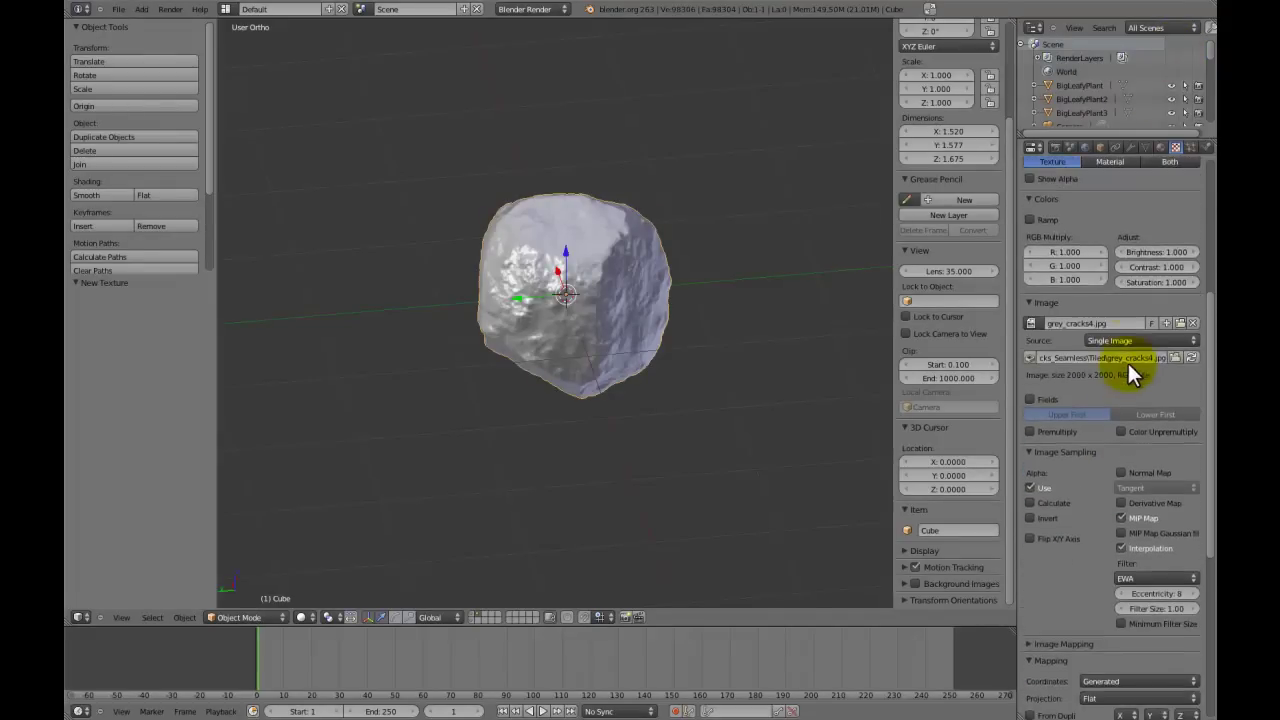
scroll(1128, 363, up, 6)
scroll(1151, 371, down, 11)
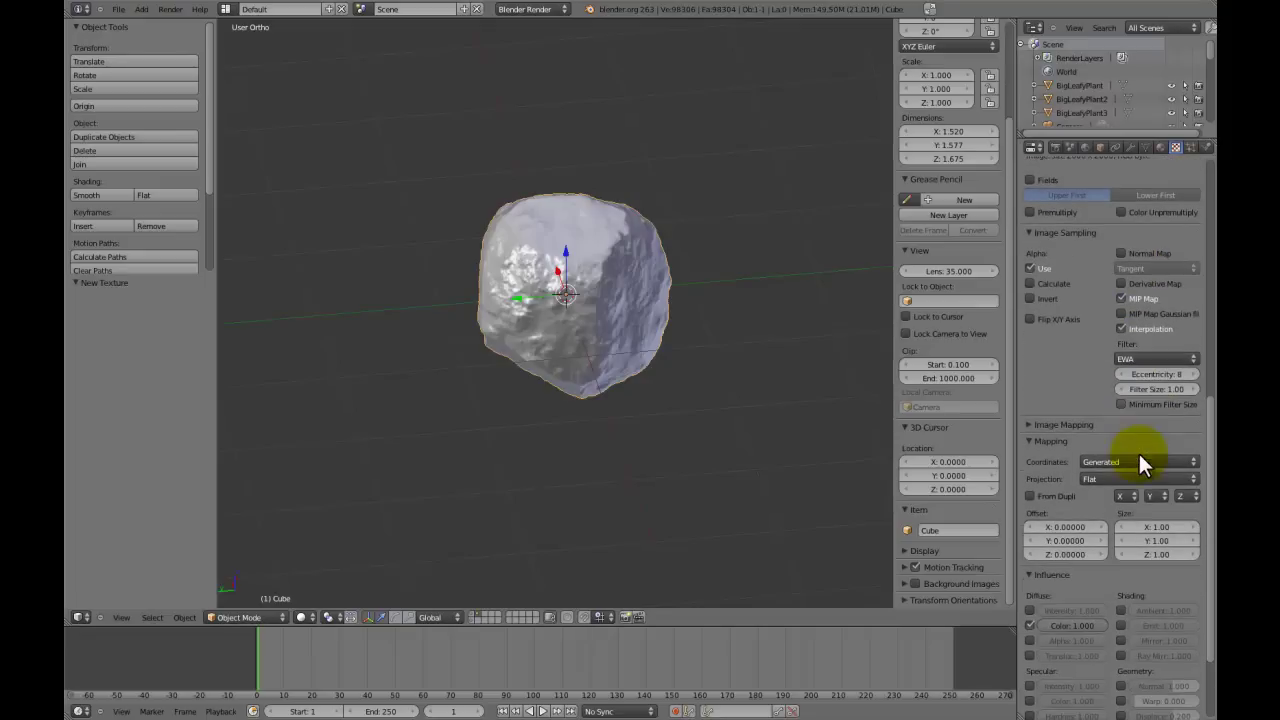
click(1126, 477)
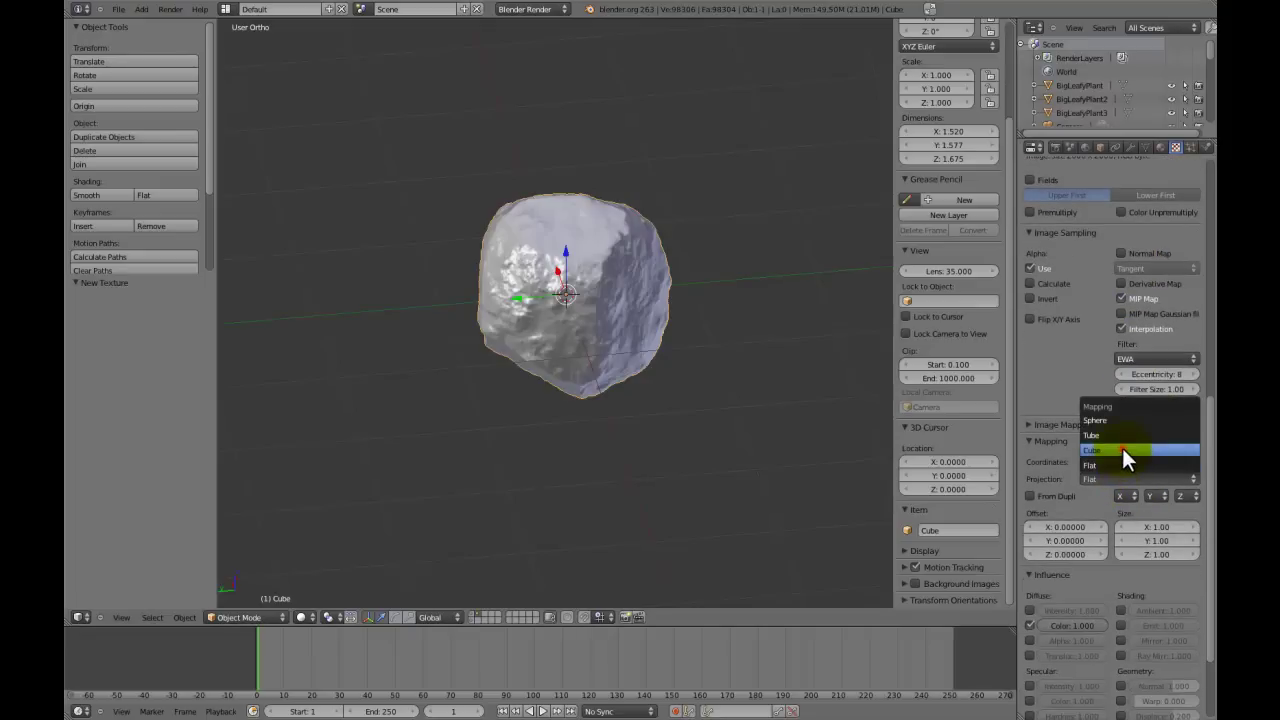
click(1121, 450)
Step: Examine the rock's base mesh in Edit Mode from another angle and return to Object Mode
scroll(1100, 394, up, 6)
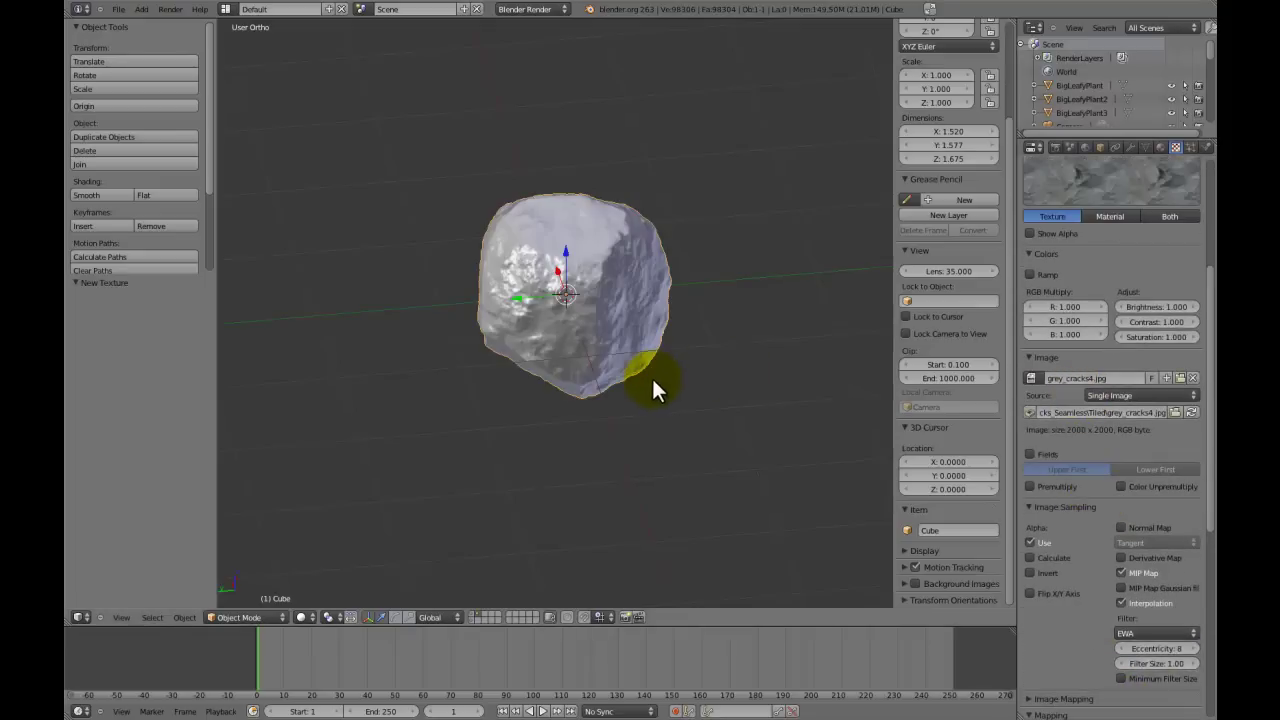
key(Tab)
middle_drag(486, 366, 617, 363)
key(Tab)
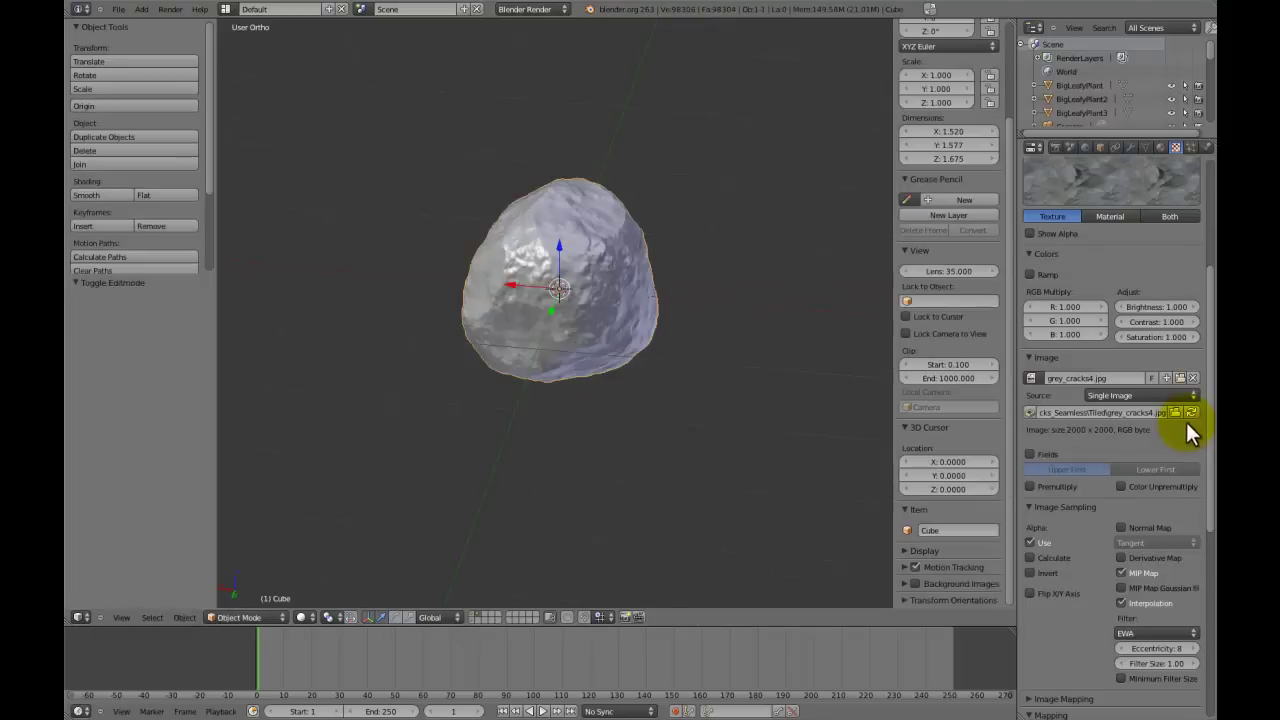
Step: Check the Rock1COL texture's image settings, including its Image Mapping repeat options
scroll(1111, 540, down, 3)
scroll(1107, 569, up, 5)
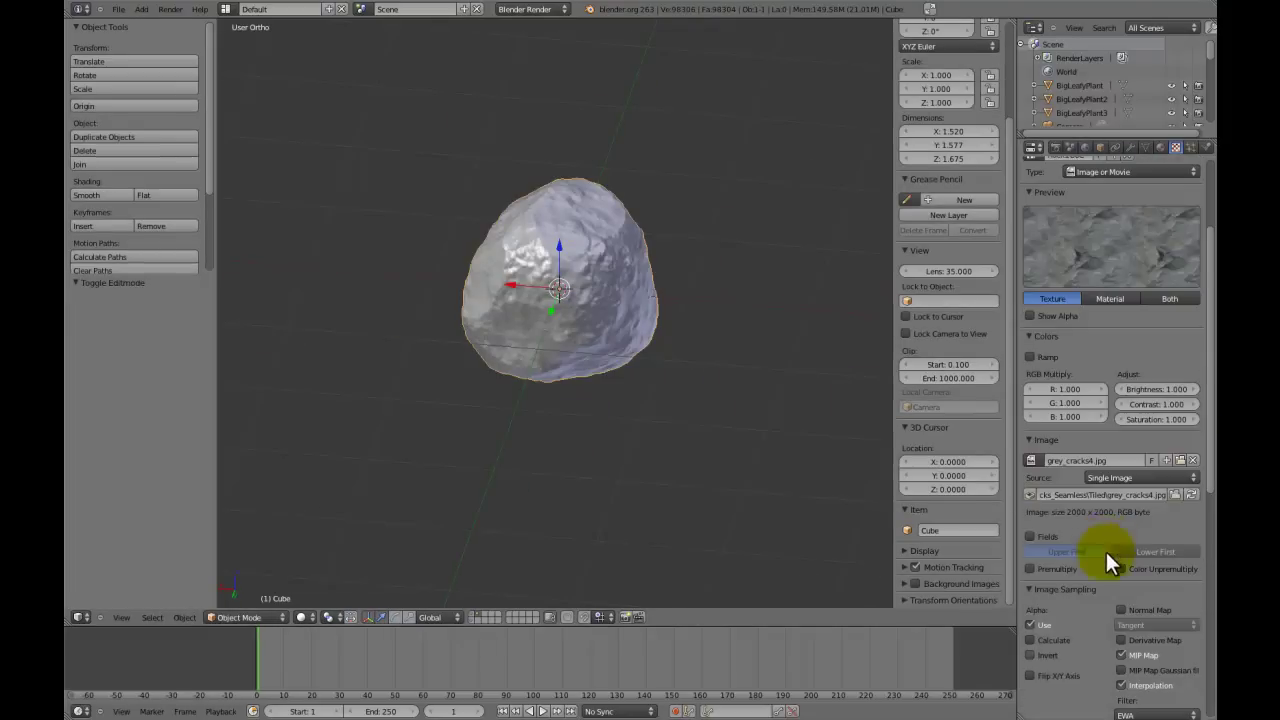
scroll(1106, 552, down, 5)
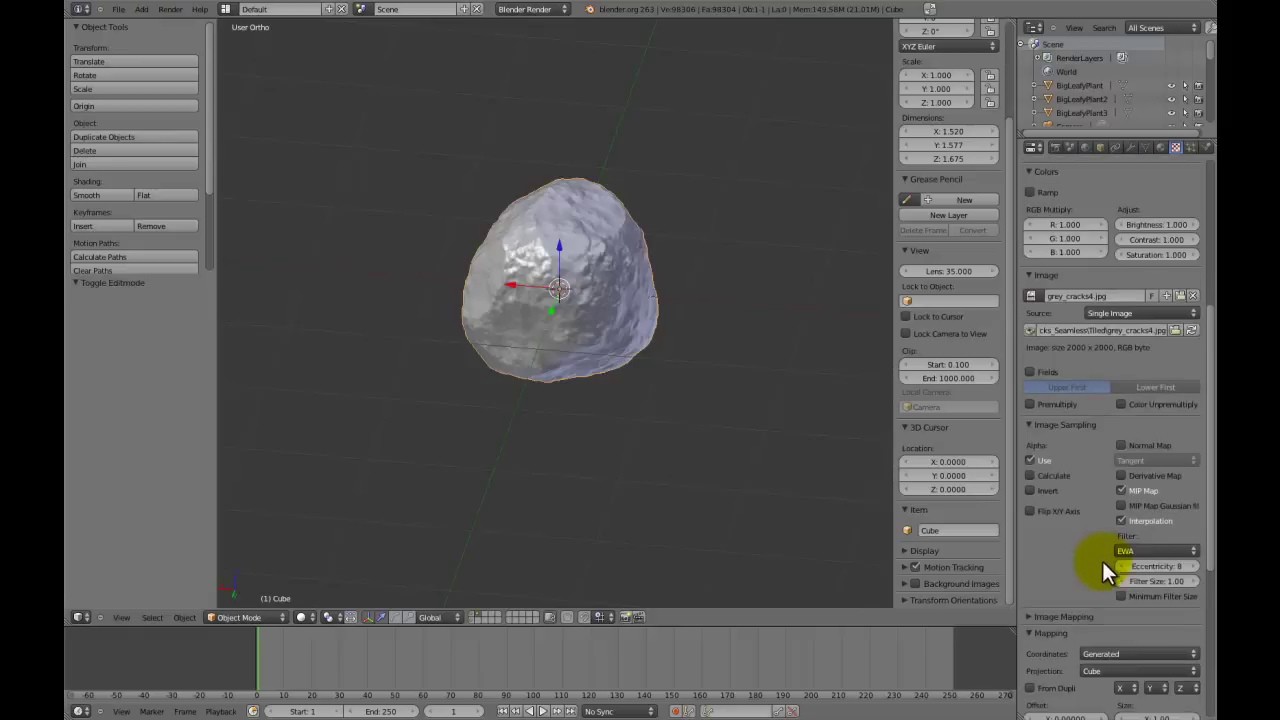
scroll(1101, 558, down, 9)
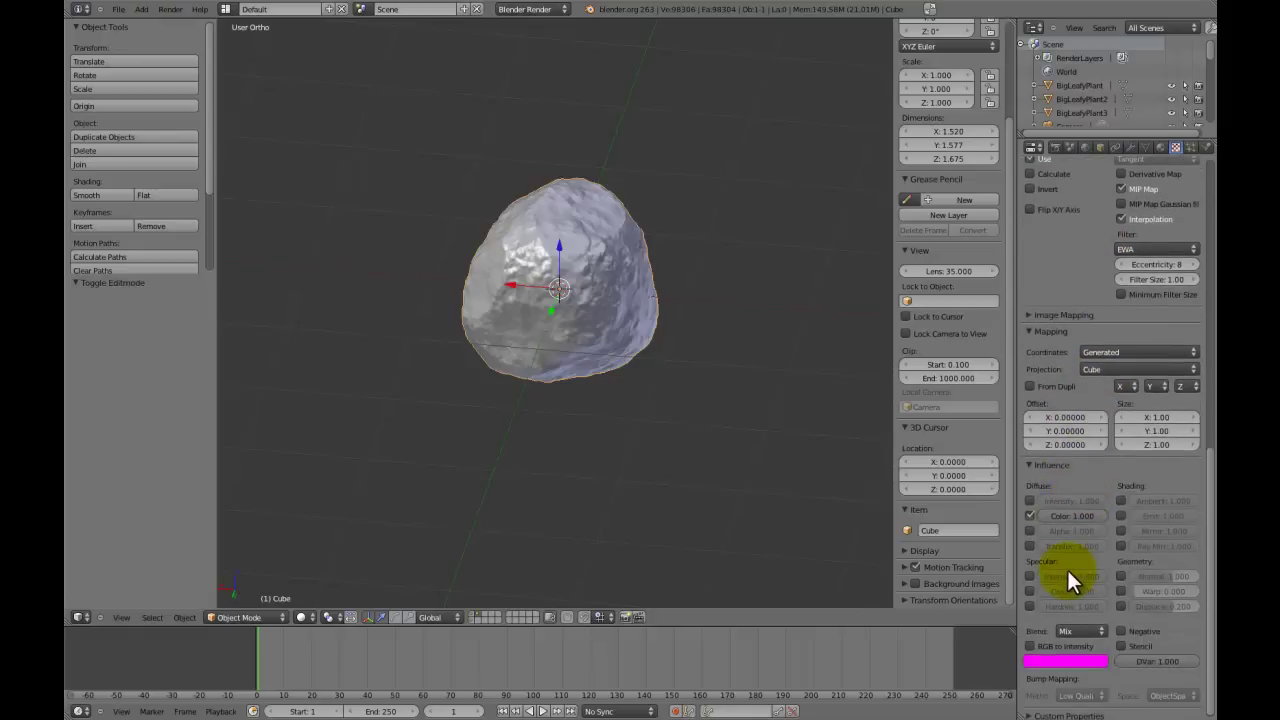
scroll(1067, 568, up, 7)
click(1071, 532)
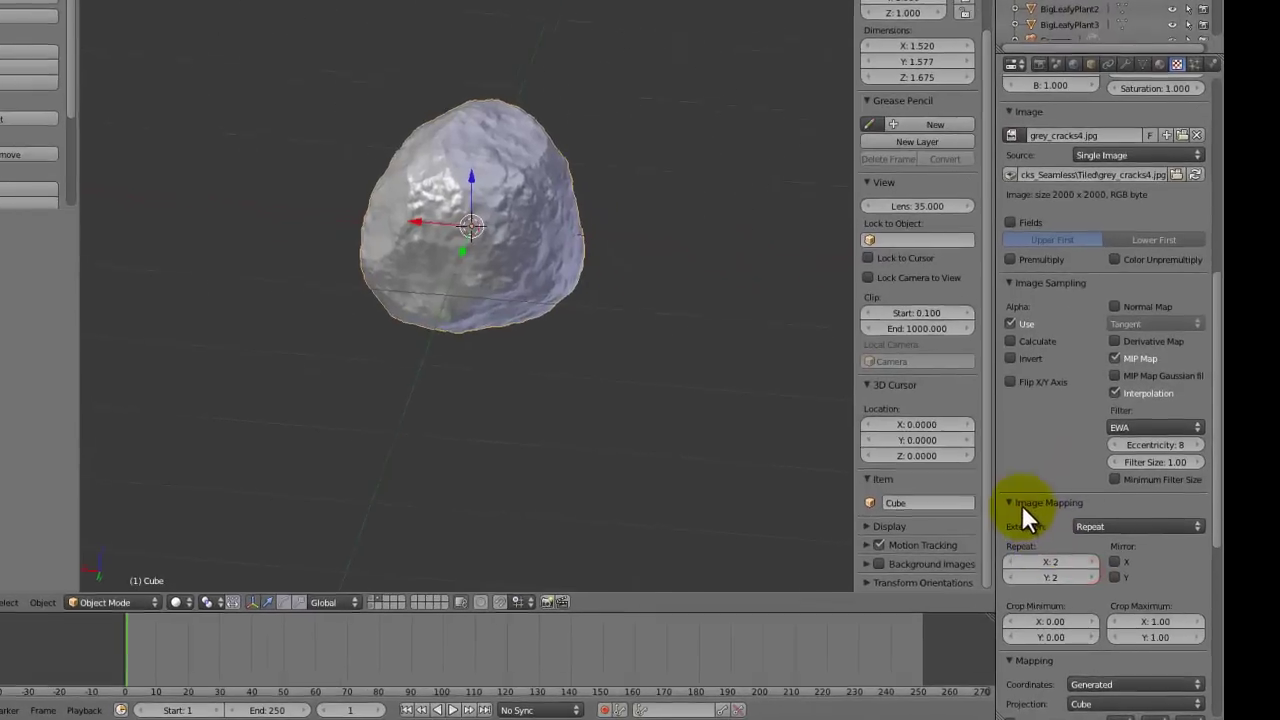
click(1037, 531)
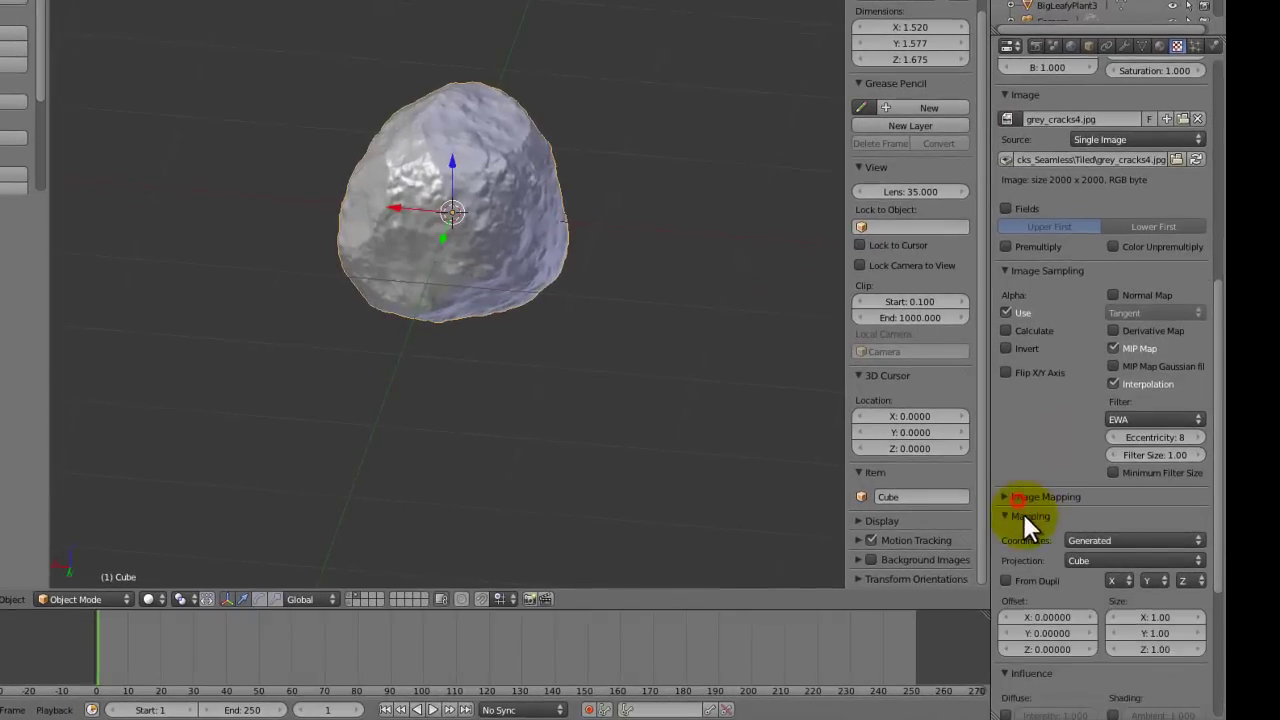
Step: Enable the Normal influence of the Rock1COL texture with a value of 1
scroll(1038, 572, down, 6)
scroll(1039, 574, down, 2)
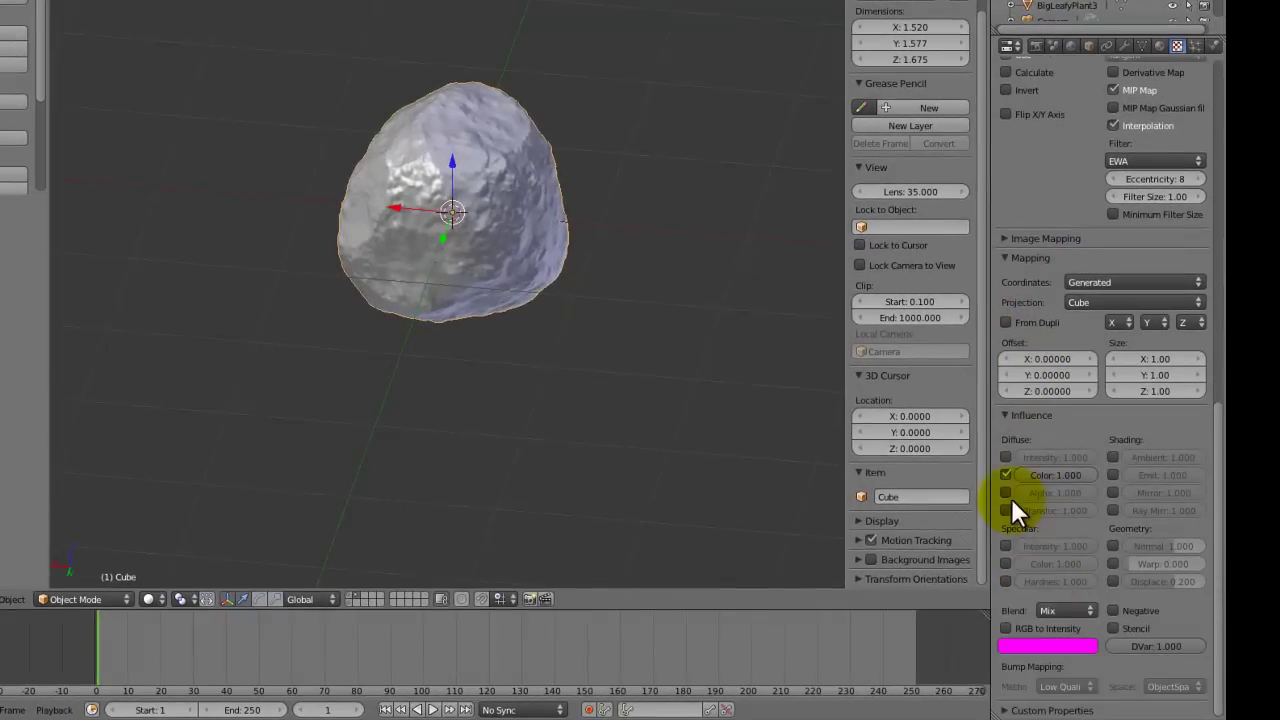
click(1110, 541)
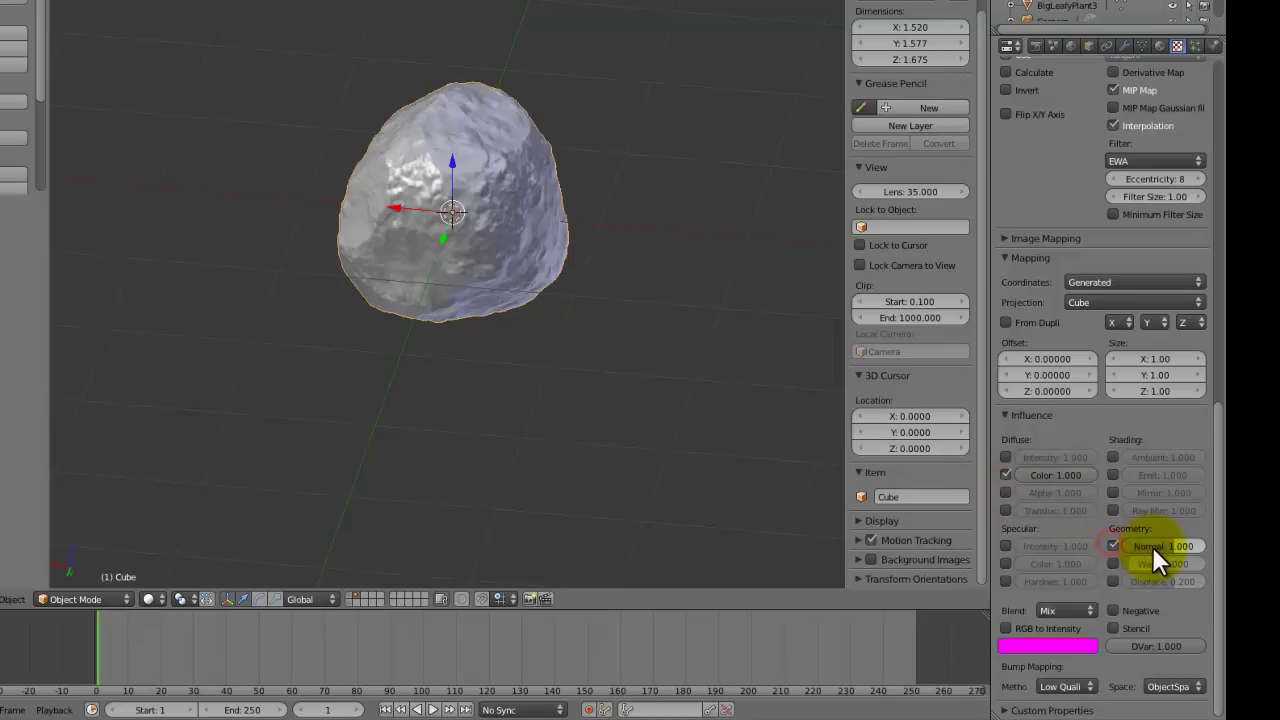
click(1152, 546)
text(1)
key(Return)
Step: Preview the rock material with its new texture on the monkey shape
scroll(1153, 547, up, 12)
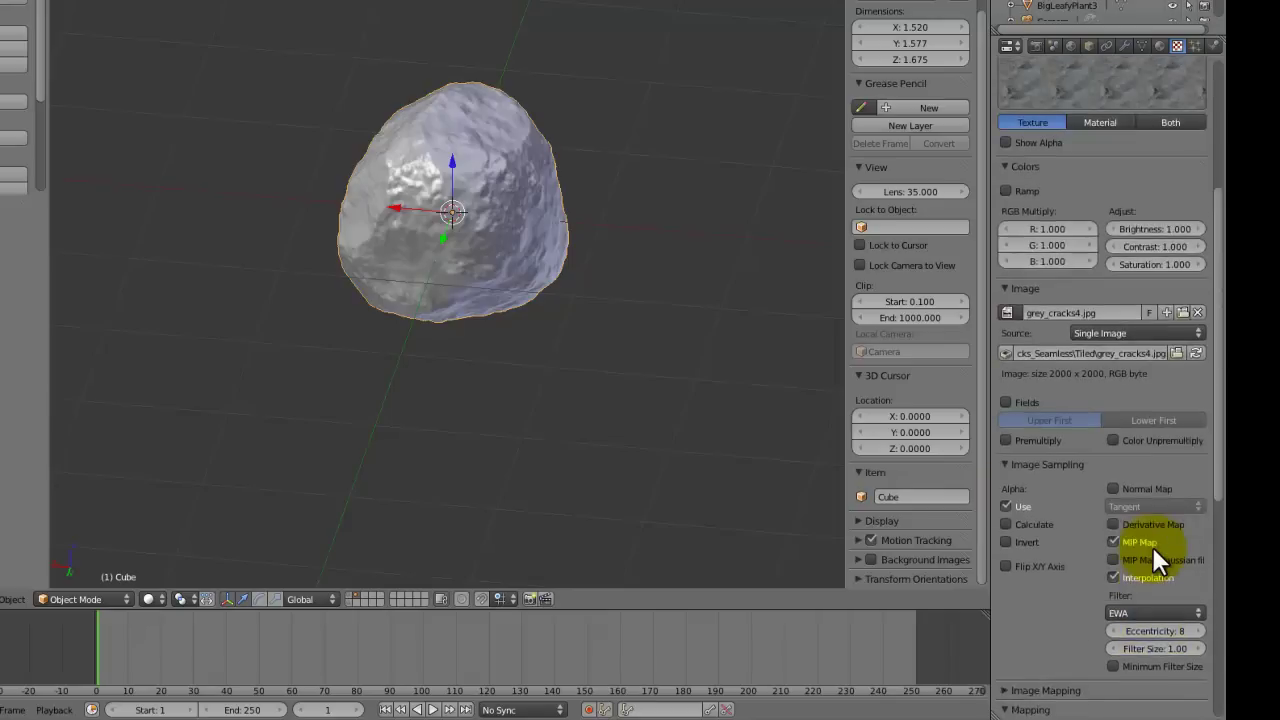
scroll(1153, 547, up, 5)
click(1120, 316)
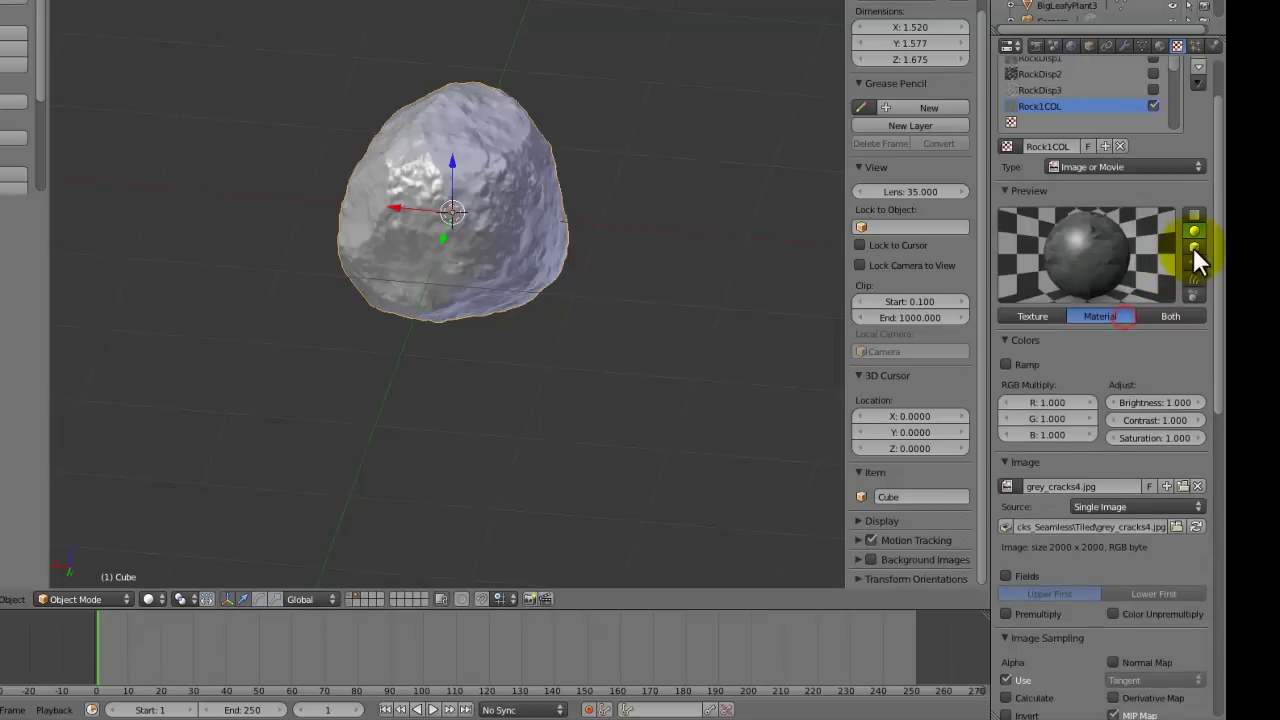
click(1194, 262)
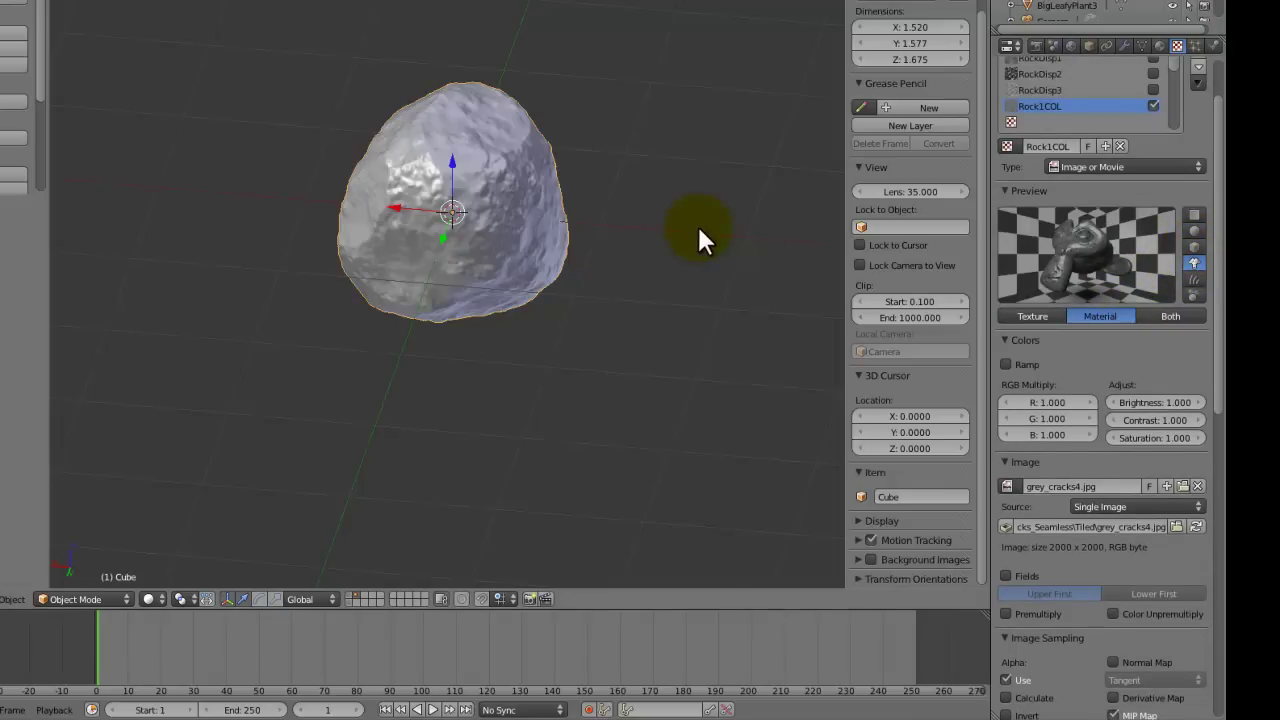
Step: Look at the rock through the camera and select the camera object, with the scene's render settings displayed
middle_drag(697, 224, 549, 327)
scroll(548, 325, down, 4)
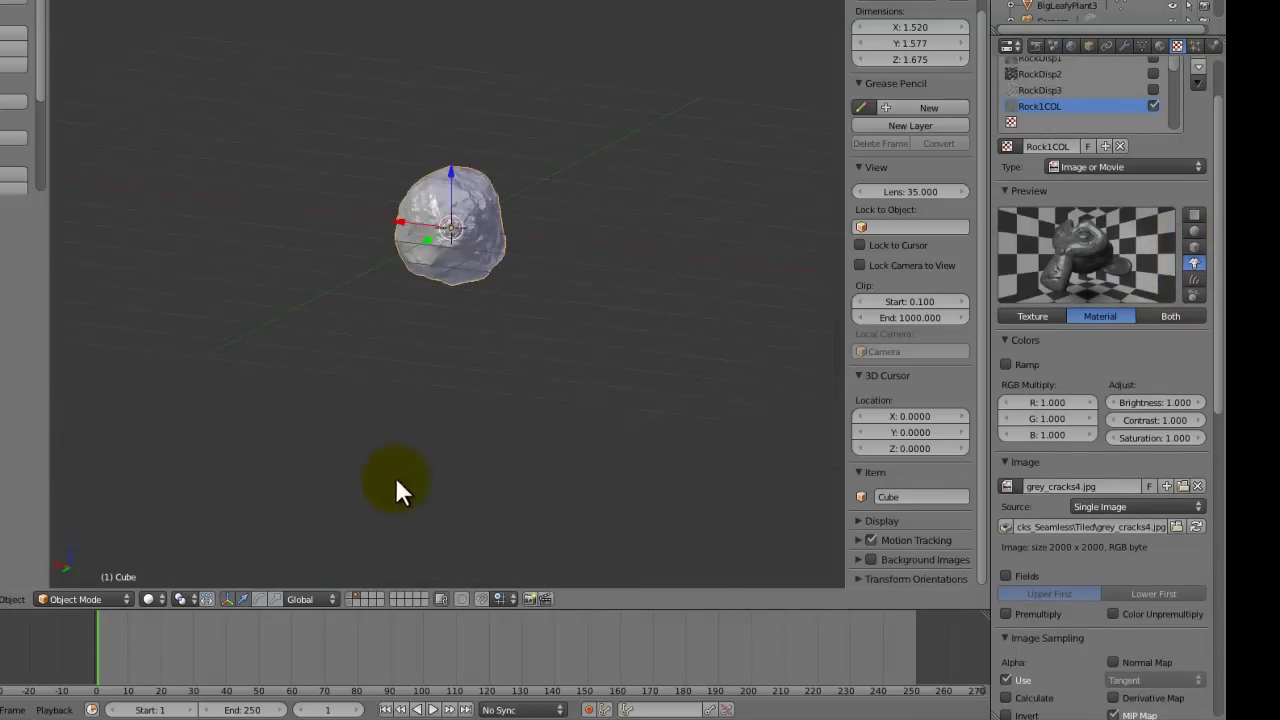
key(KP_0)
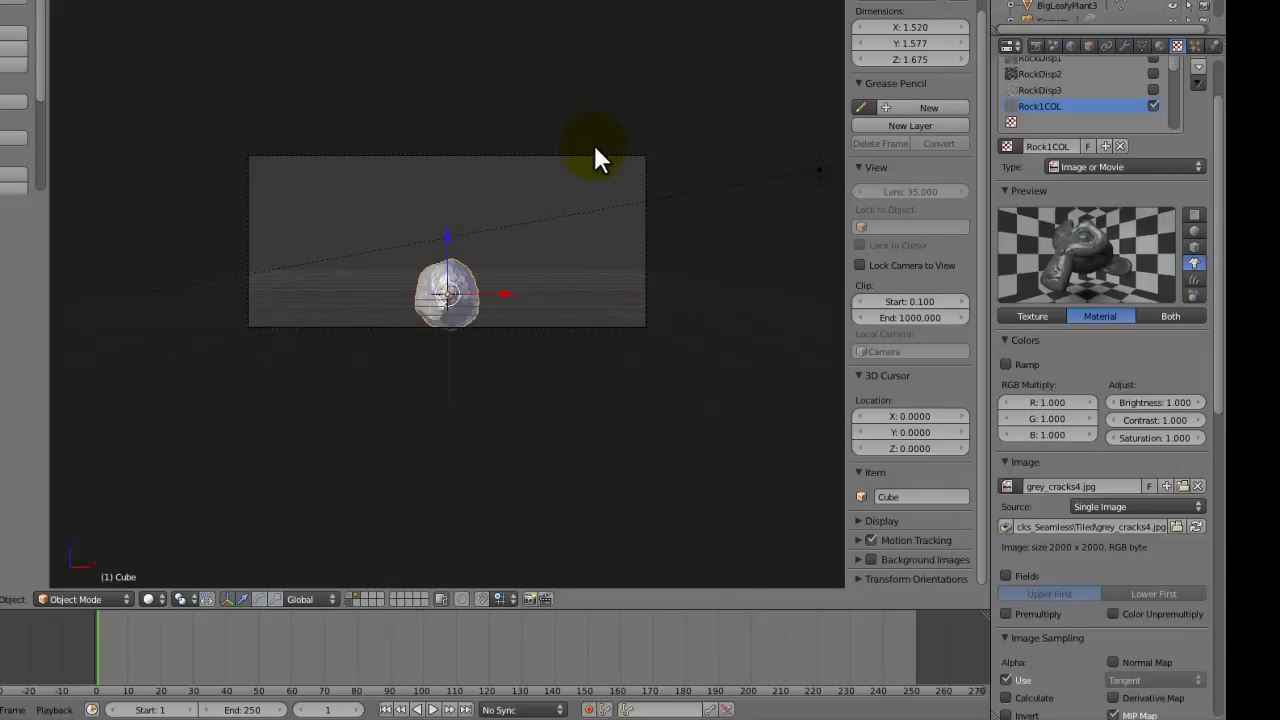
right_click(595, 157)
click(1036, 46)
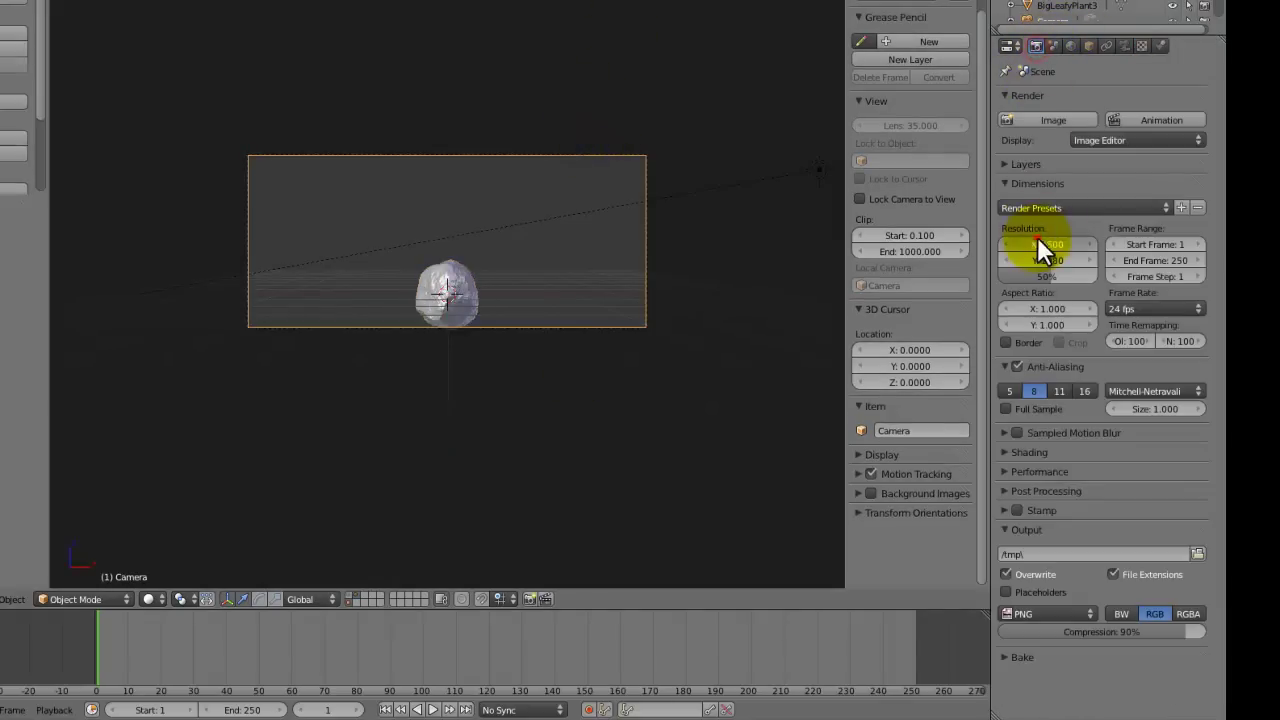
text(1280)
key(Tab)
text(720)
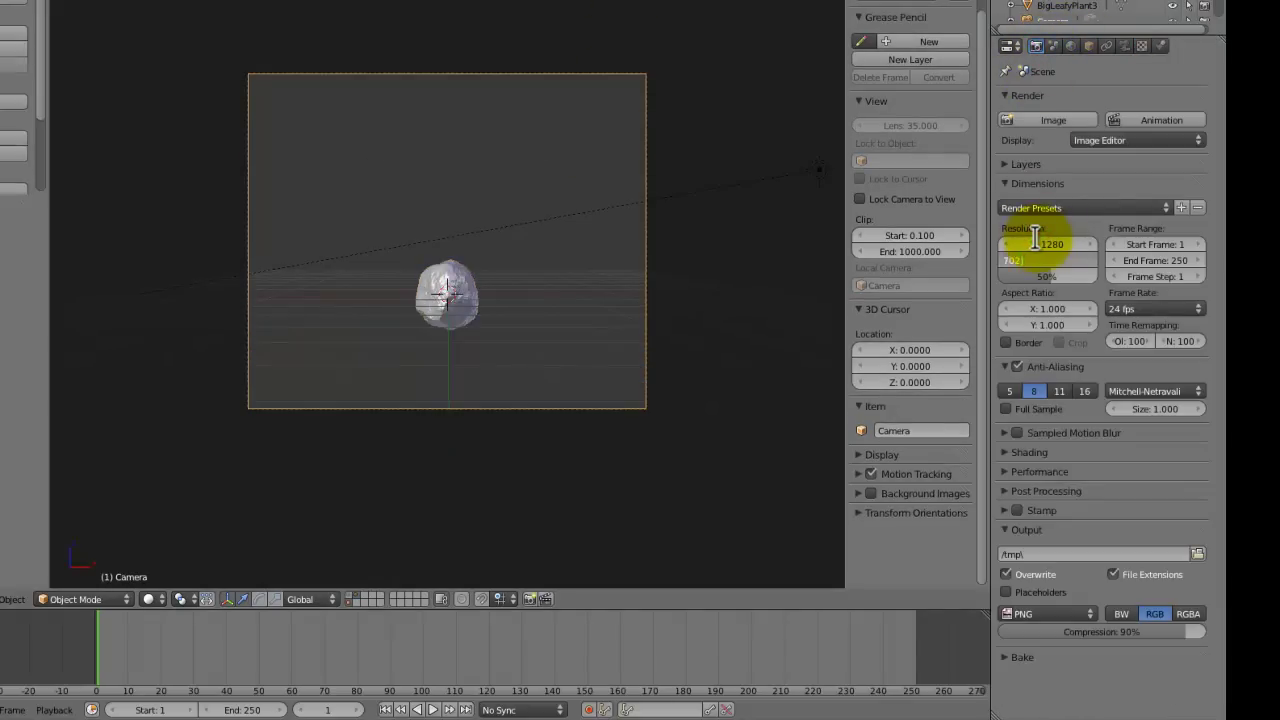
key(BackSpace)
key(BackSpace)
key(BackSpace)
key(Escape)
Step: Set the render resolution to 1920 × 1080 at 100%
click(1038, 238)
text(1920)
key(Return)
key(Return)
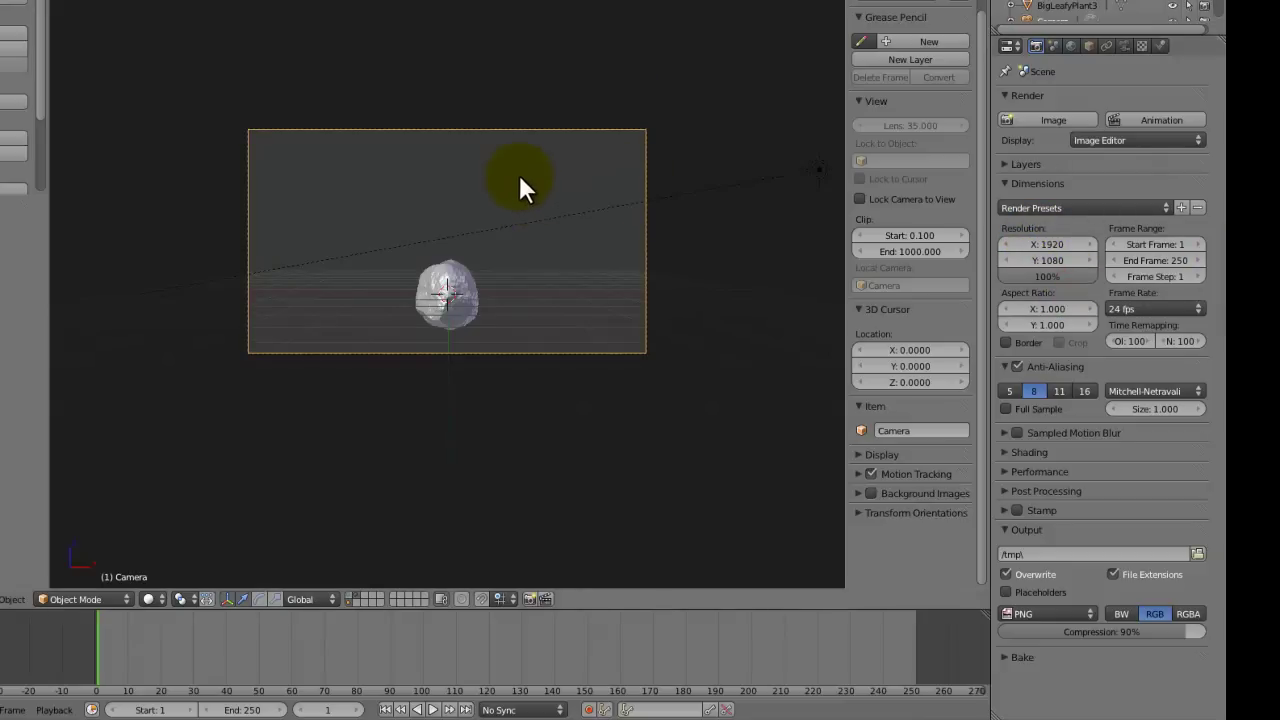
Step: Move the camera closer to the rock and adjust its height so the rock nearly fills the frame vertically
key(g)
key(z)
key(z)
click(518, 259)
key(g)
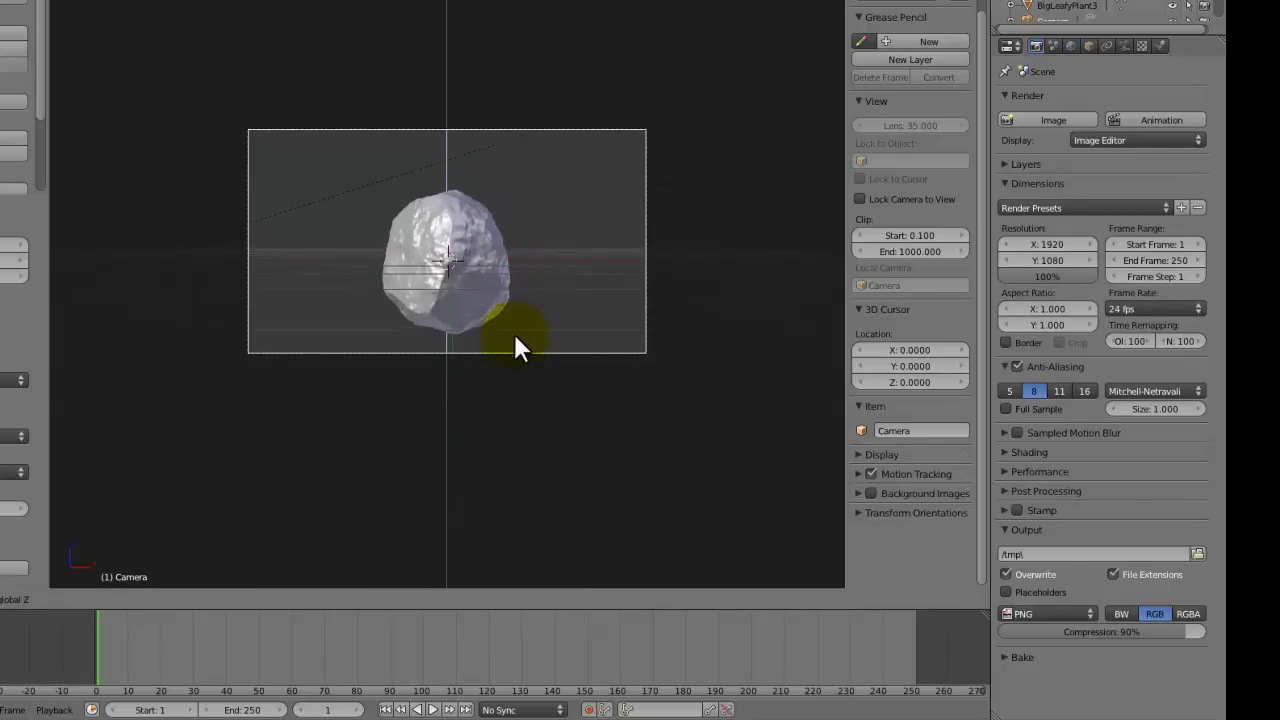
click(510, 352)
right_click(506, 391)
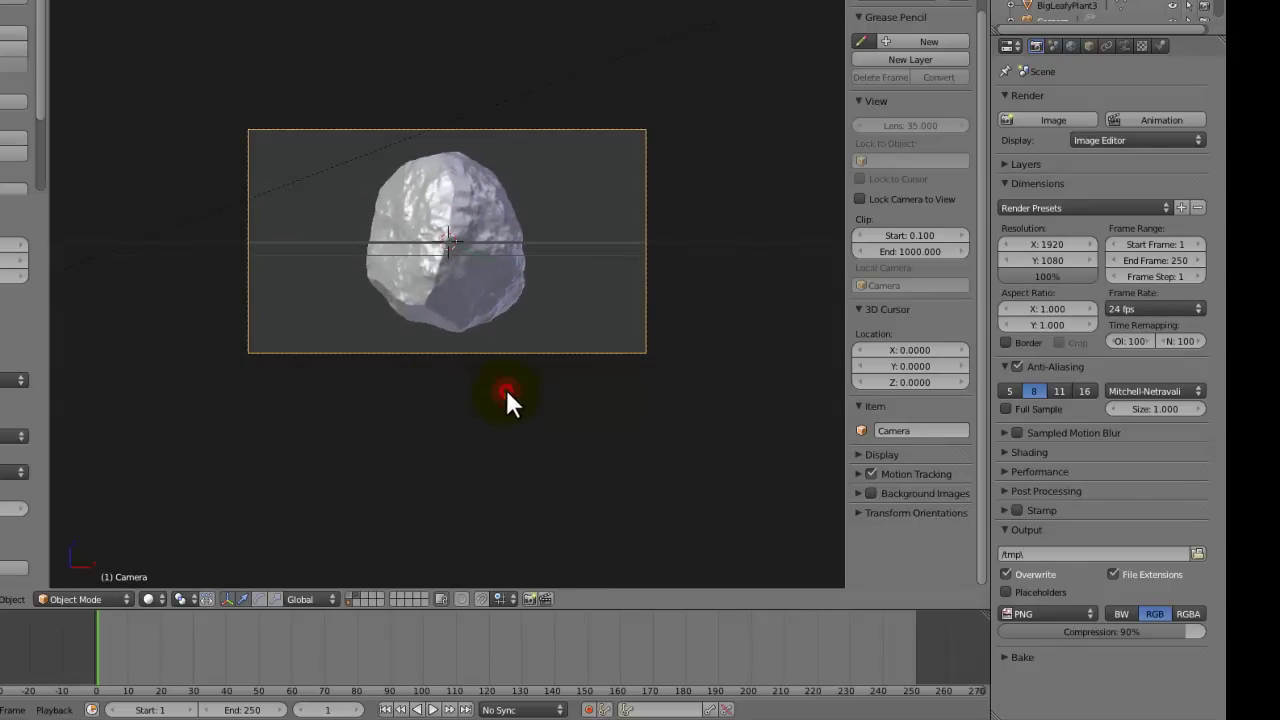
Step: Render the camera view, inspect the rock's textured surface up close and return to the 3D view
key(F12)
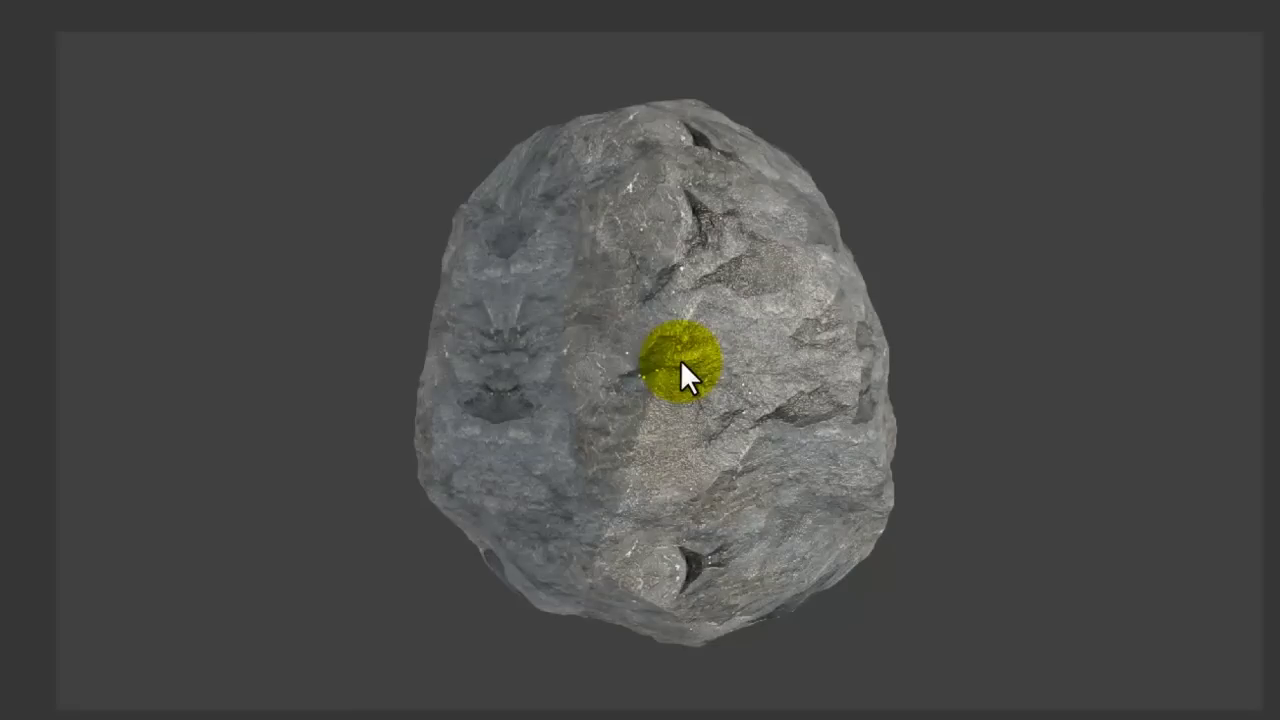
scroll(680, 360, up, 1)
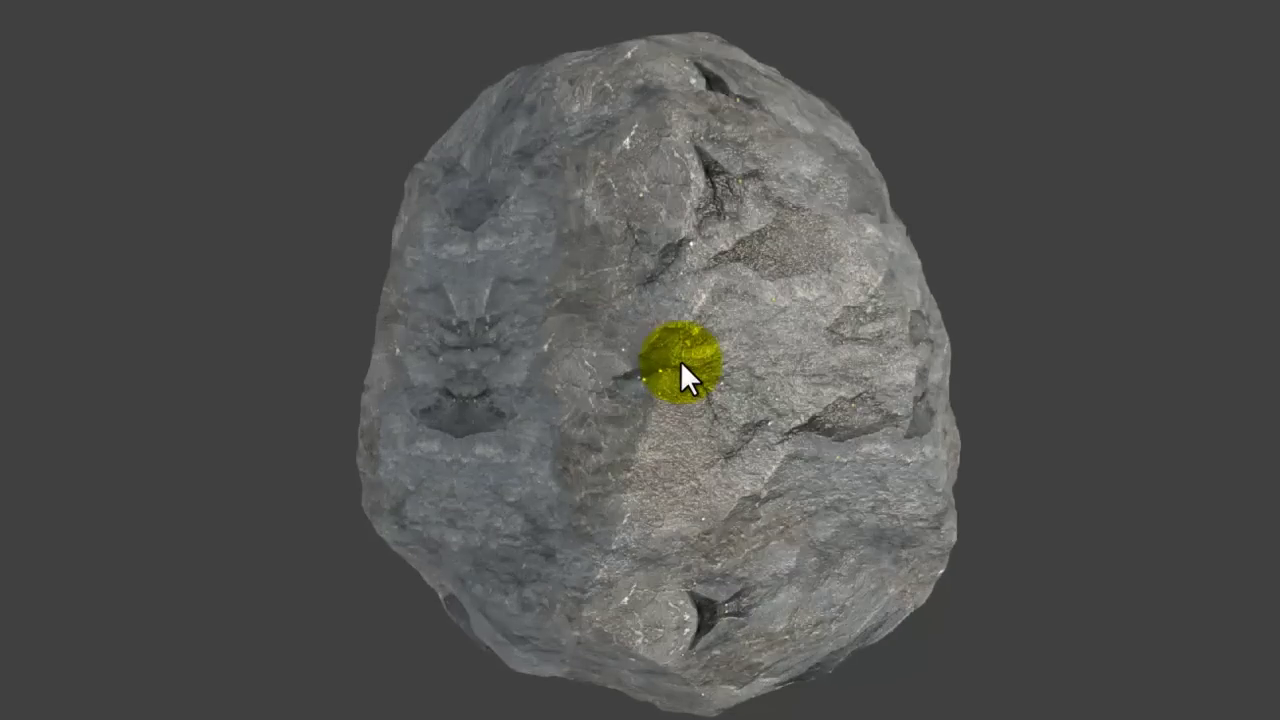
scroll(680, 360, up, 1)
scroll(683, 358, down, 2)
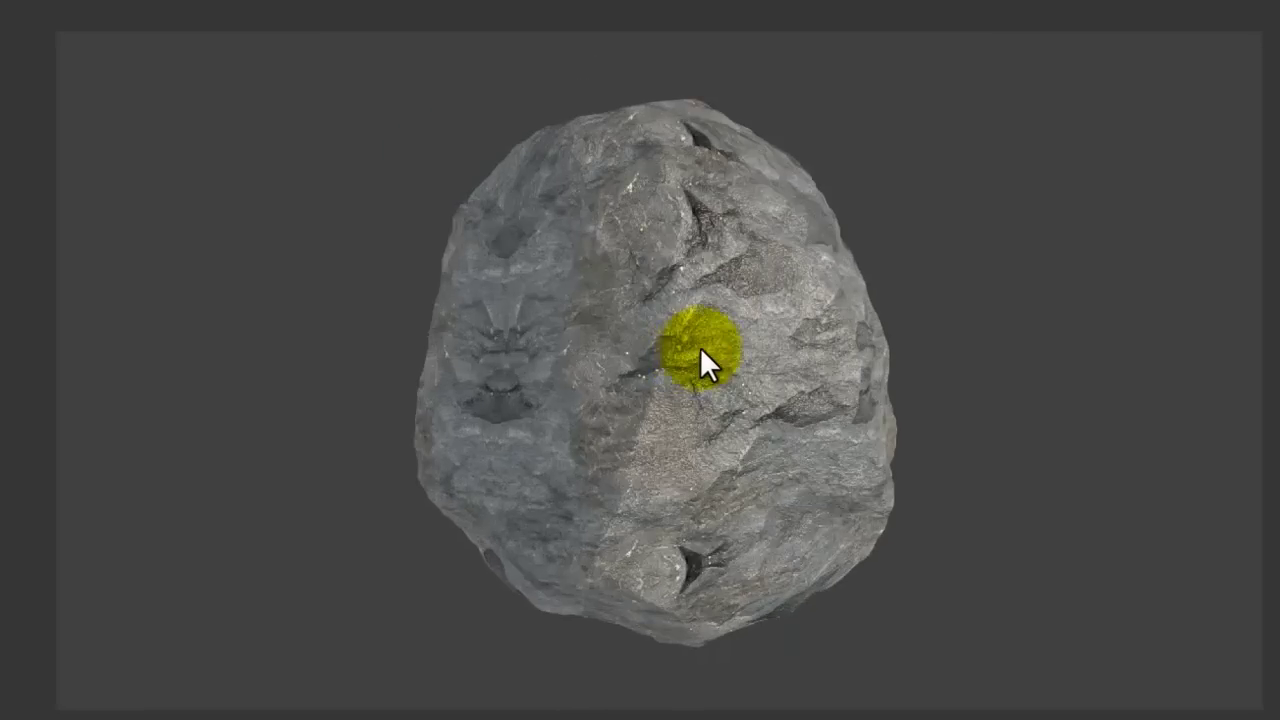
click(704, 345)
key(Escape)
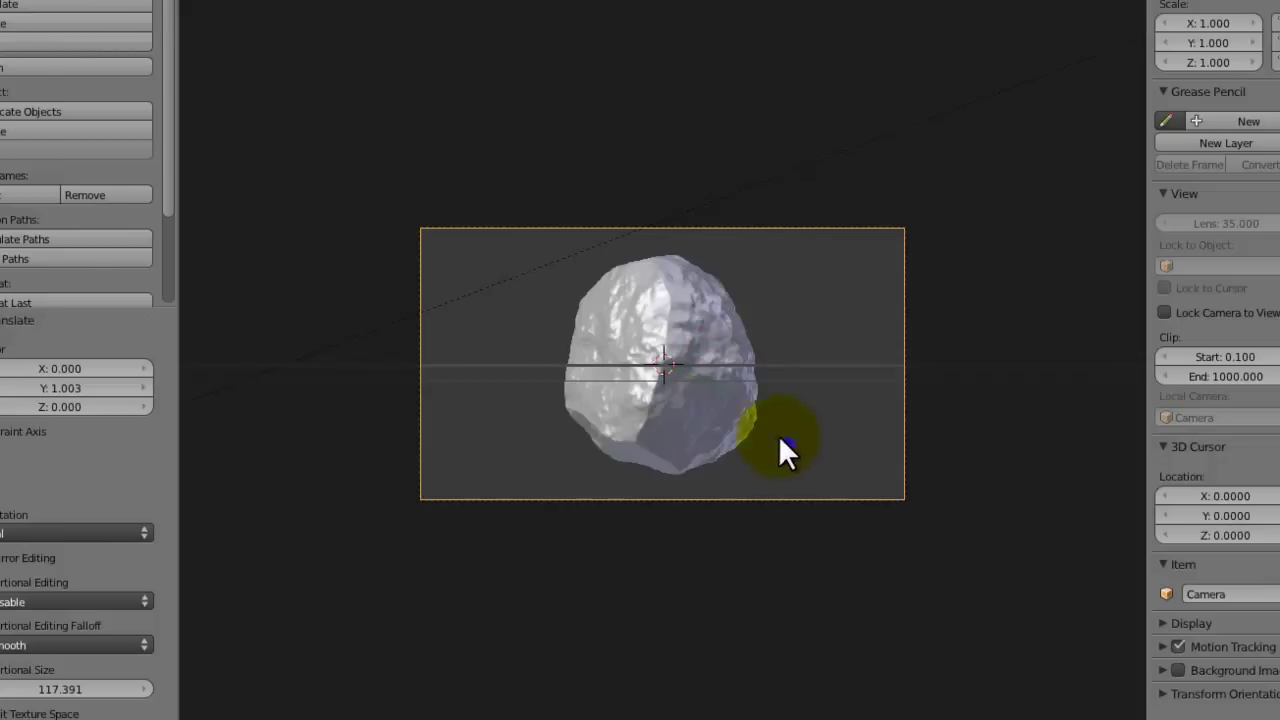
Step: Select the rock and set its material's mirror reflectivity to 0.1
right_click(785, 447)
right_click(746, 398)
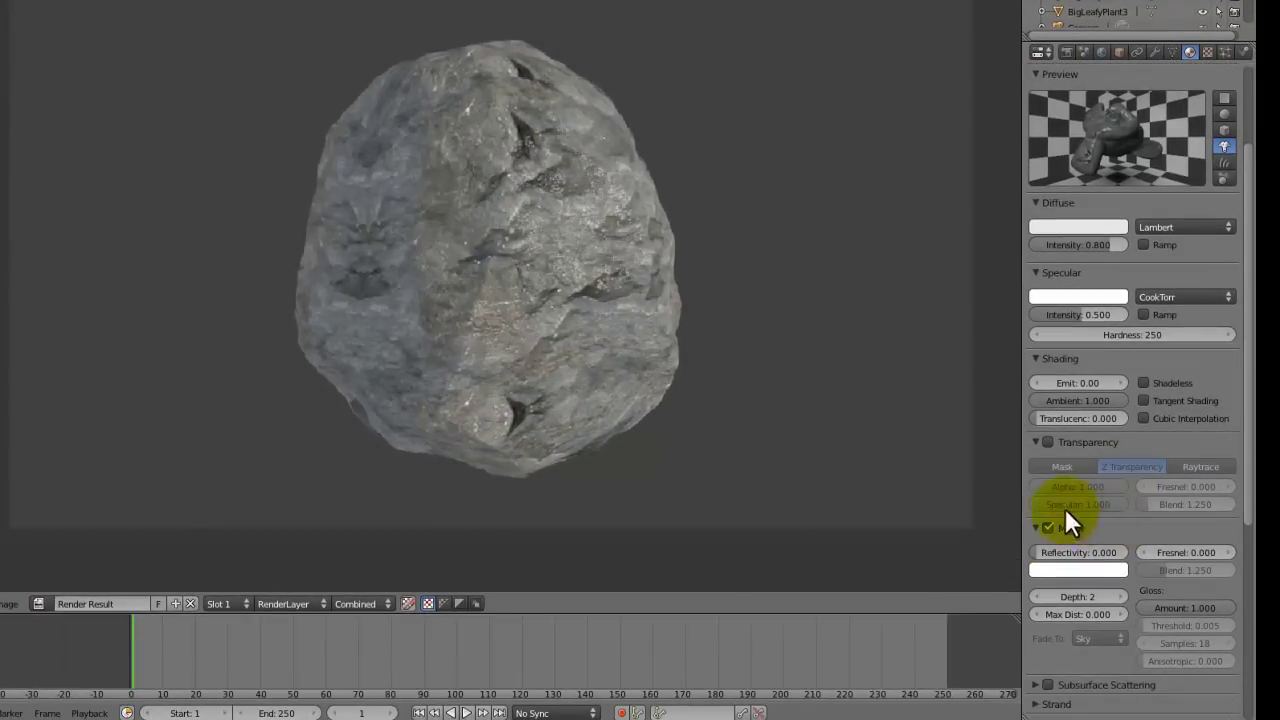
click(1085, 552)
text(0.1)
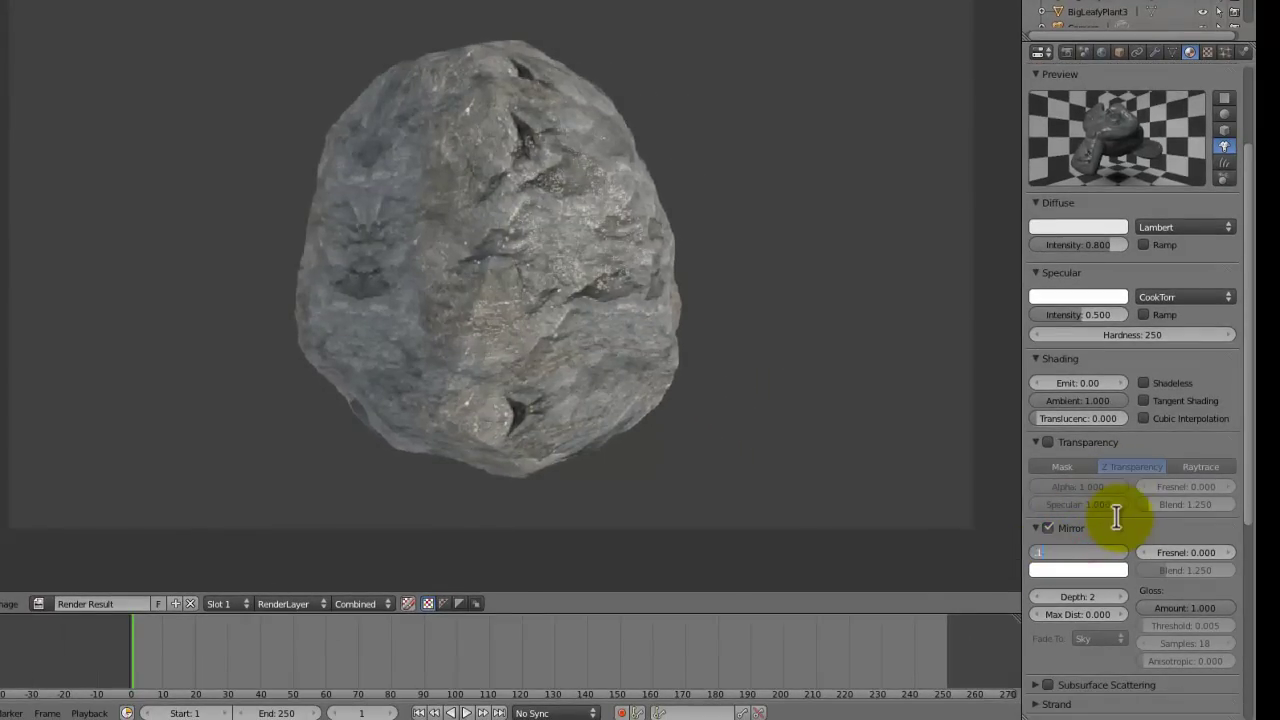
key(Return)
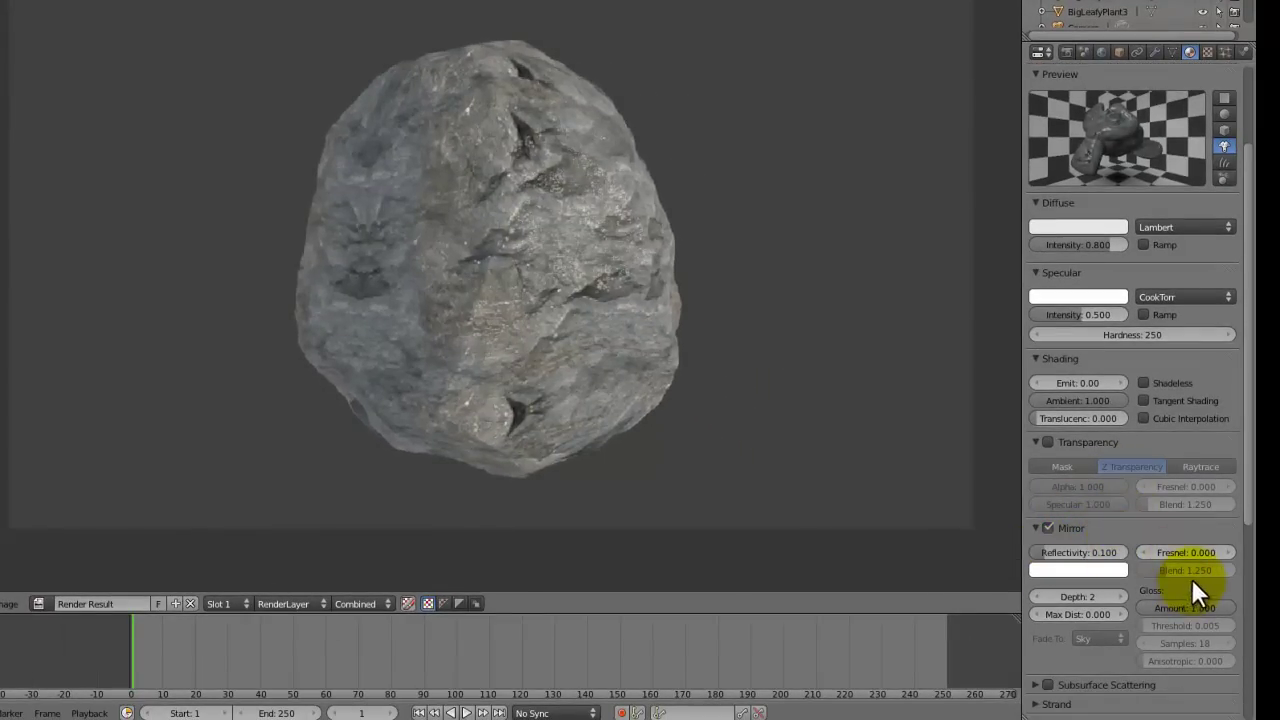
Step: Set both the Fresnel and Blend values of the rock material's mirror reflection to 2
click(1180, 548)
text(2)
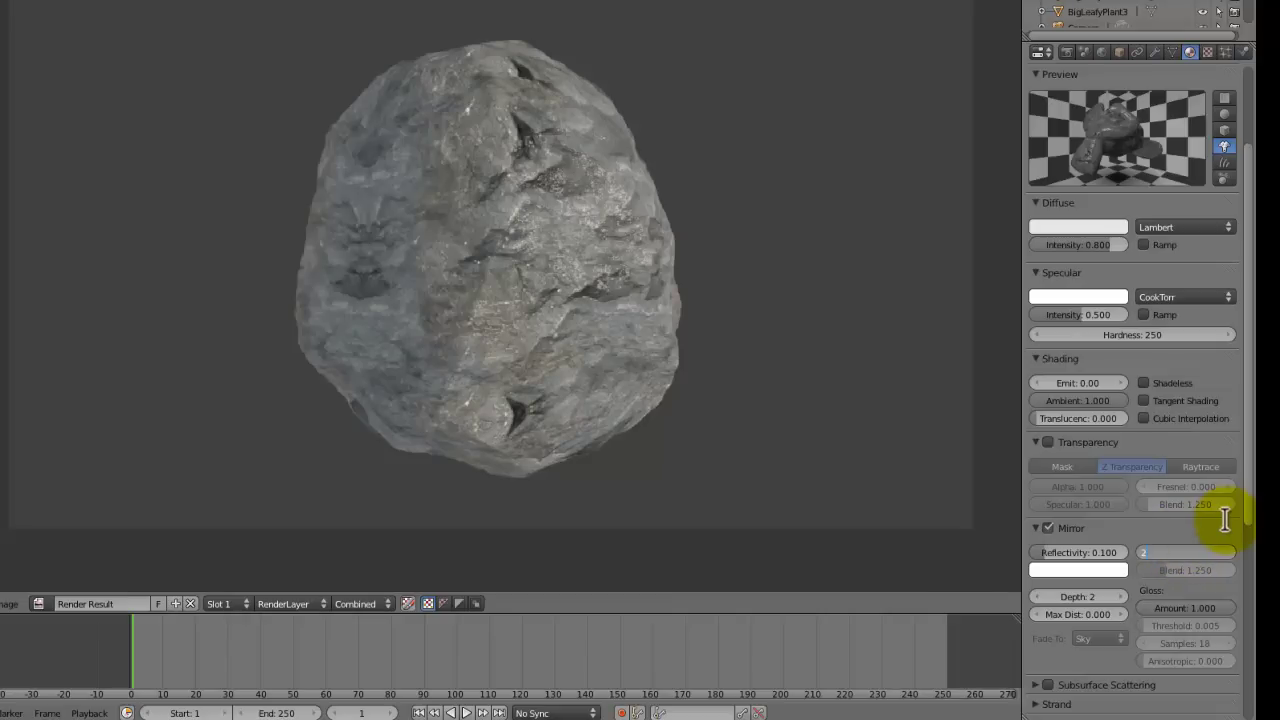
key(Return)
click(1186, 570)
text(2)
key(Return)
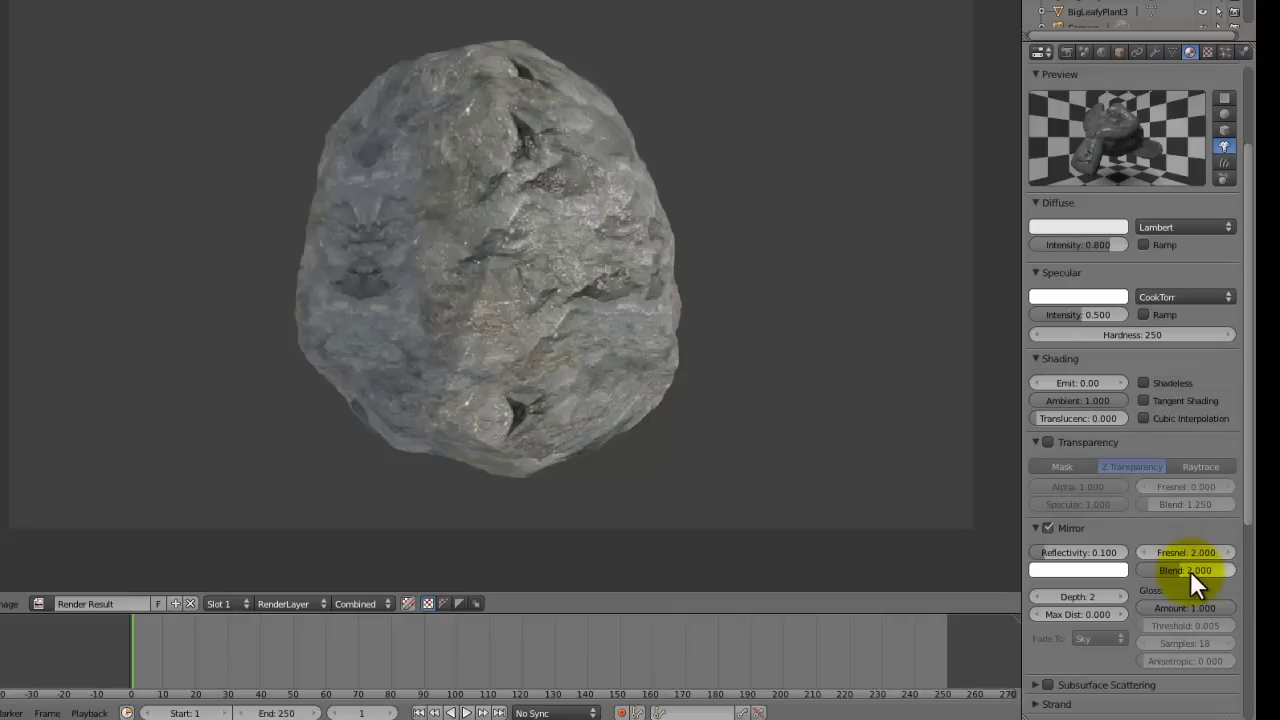
Step: Preview the rock material on a sphere and set its mirror Fresnel to 1.5
click(842, 59)
click(1230, 115)
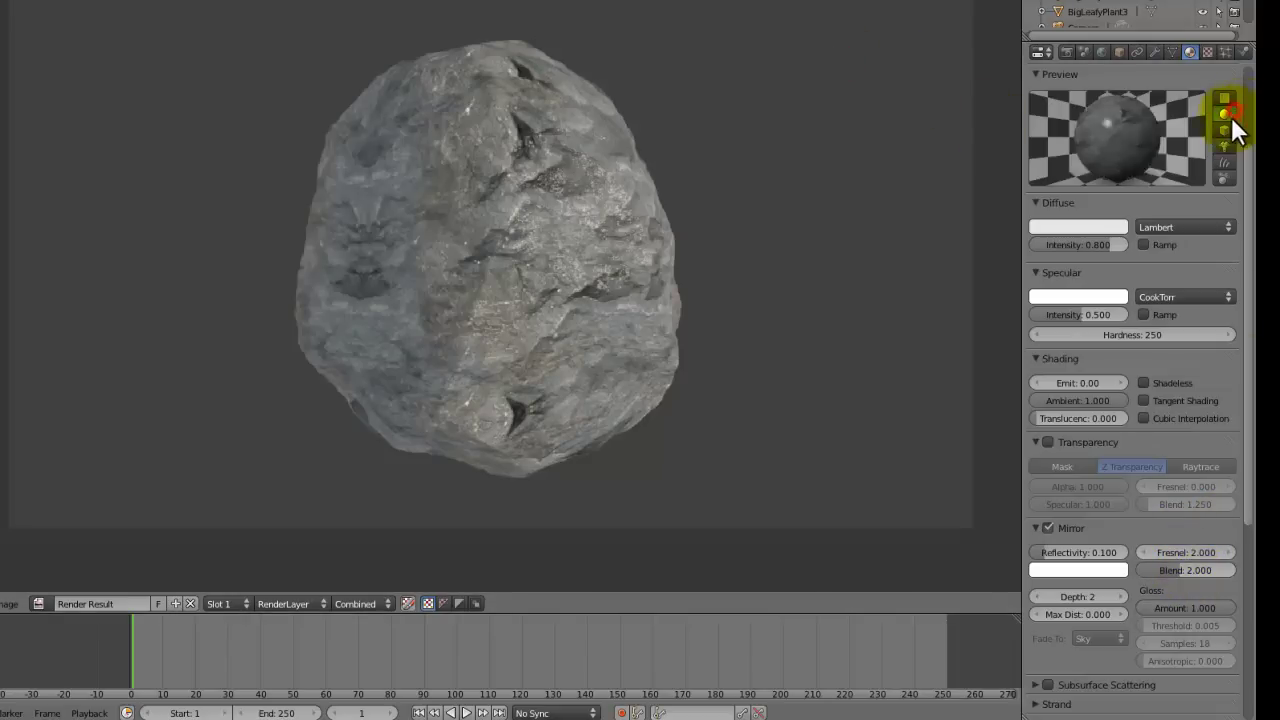
click(1186, 545)
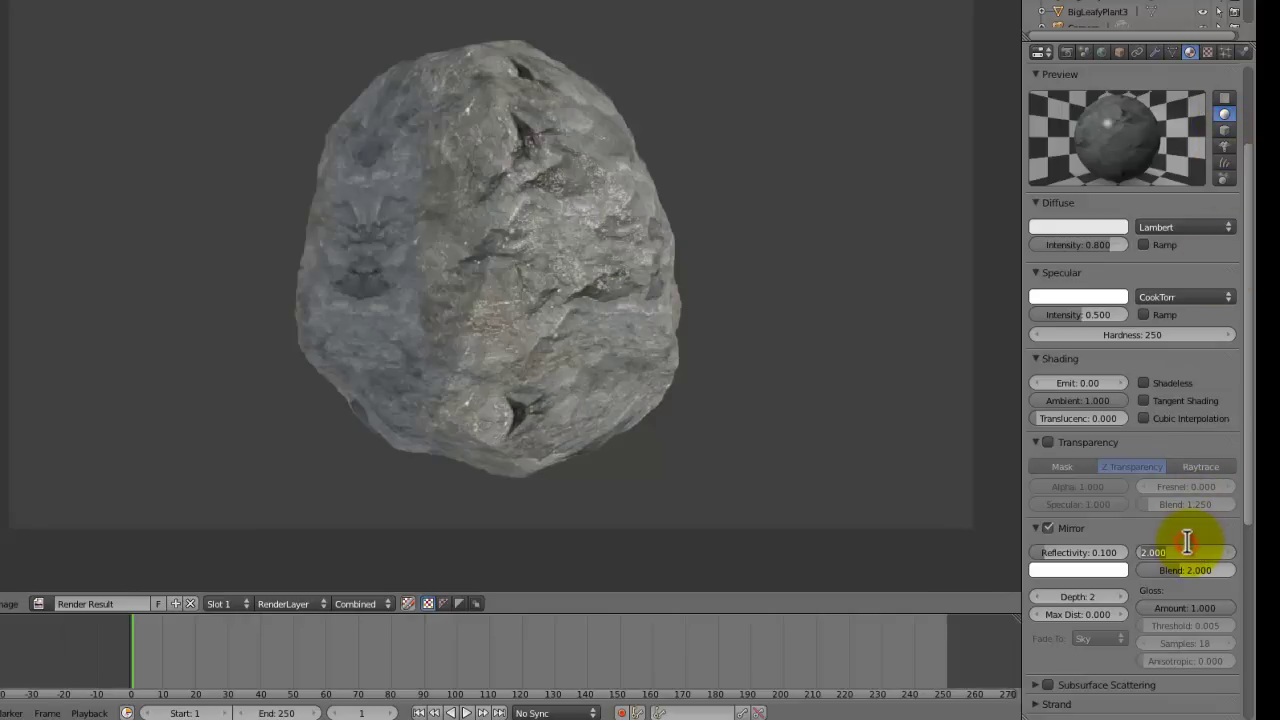
text(1.5)
key(Return)
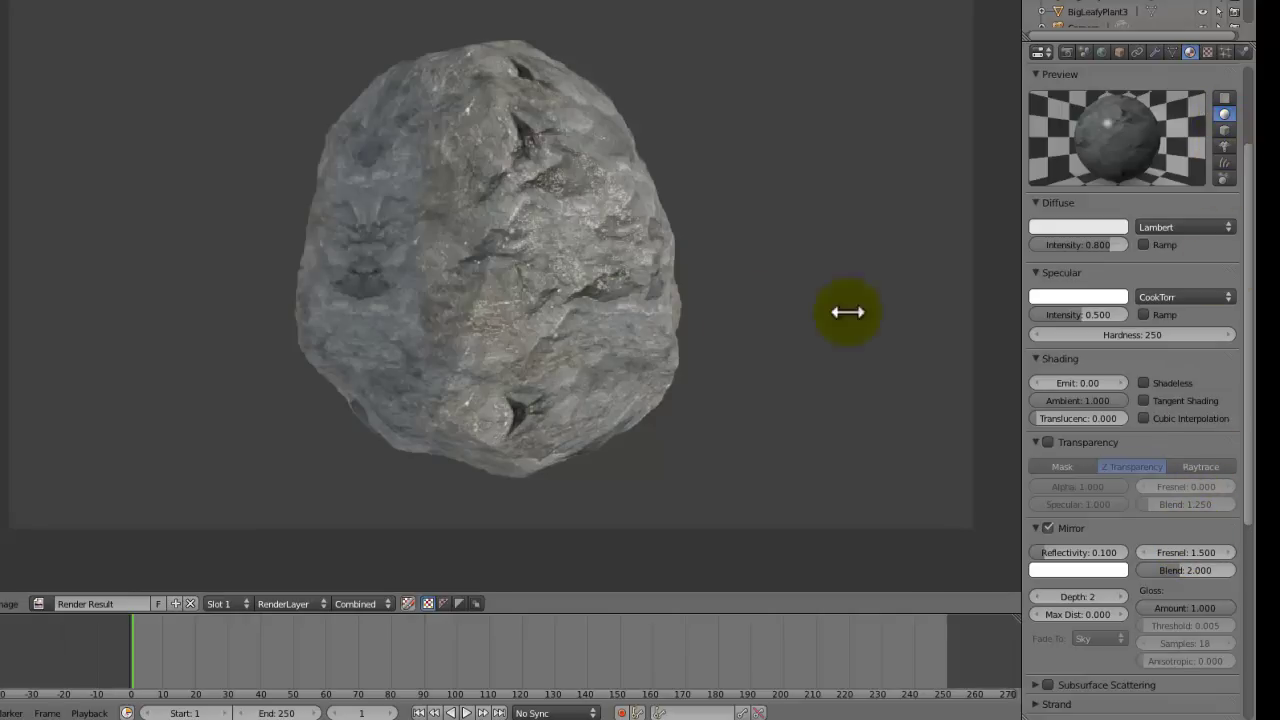
Step: Save the file, then render the rock again and inspect its mirror reflections
key(ctrl+s)
click(700, 322)
key(F12)
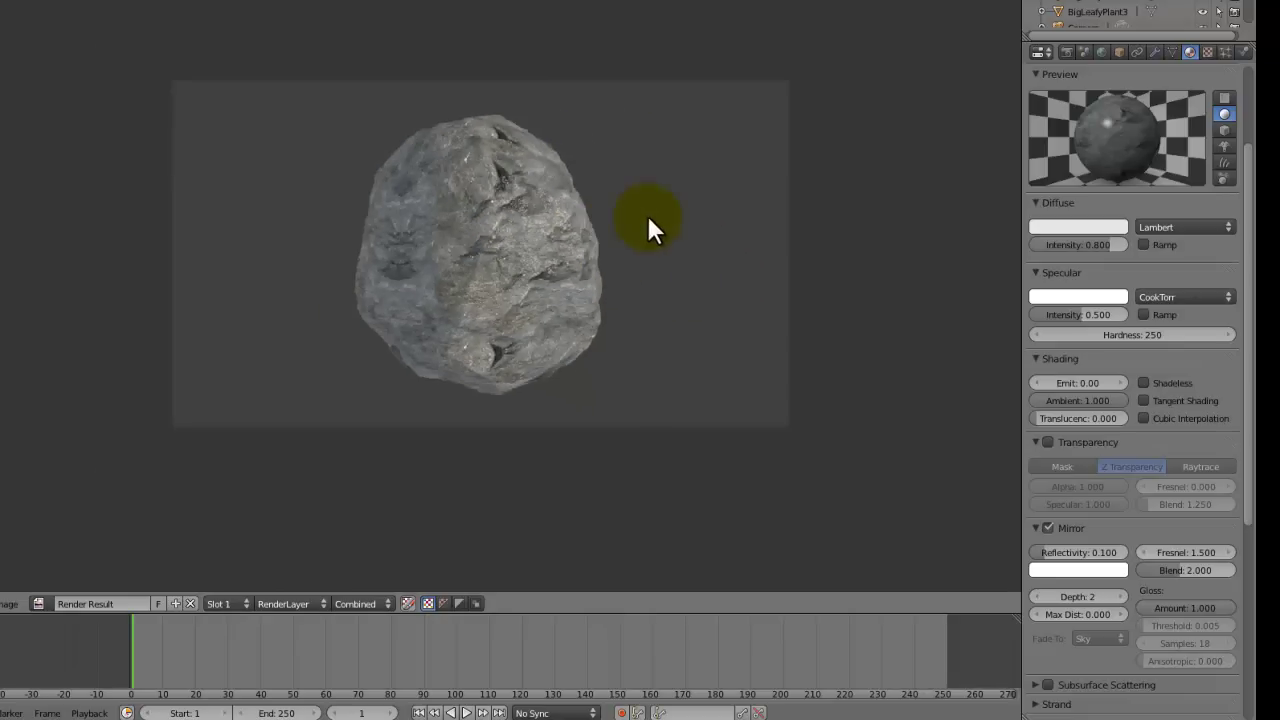
scroll(646, 213, up, 2)
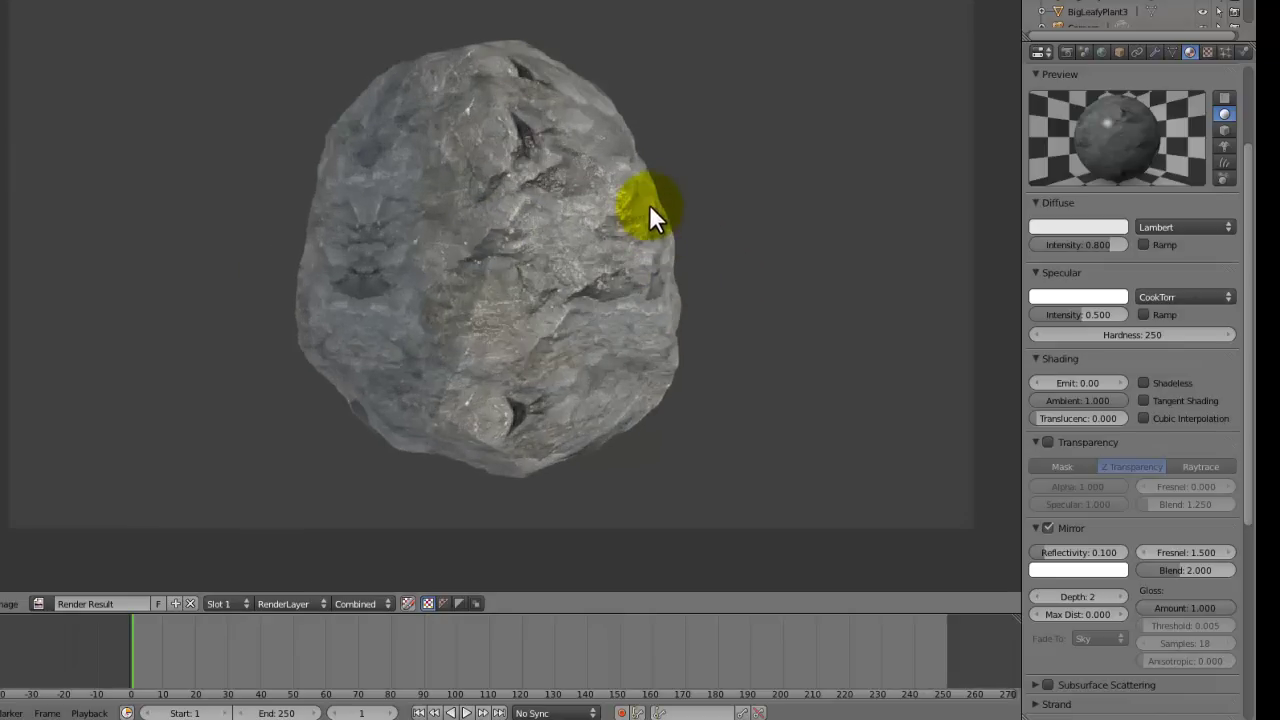
scroll(642, 185, down, 3)
key(Escape)
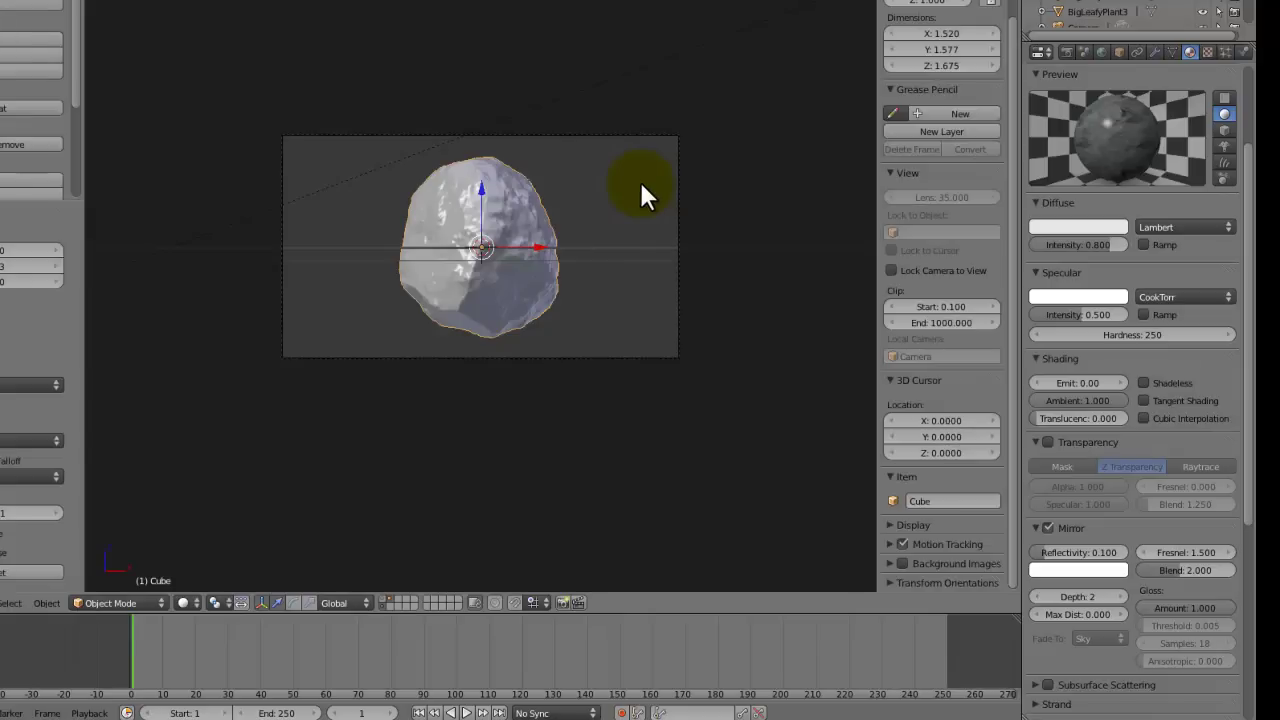
Step: Leave the camera view and duplicate the rock, placing the copy beside the original
key(KP_0)
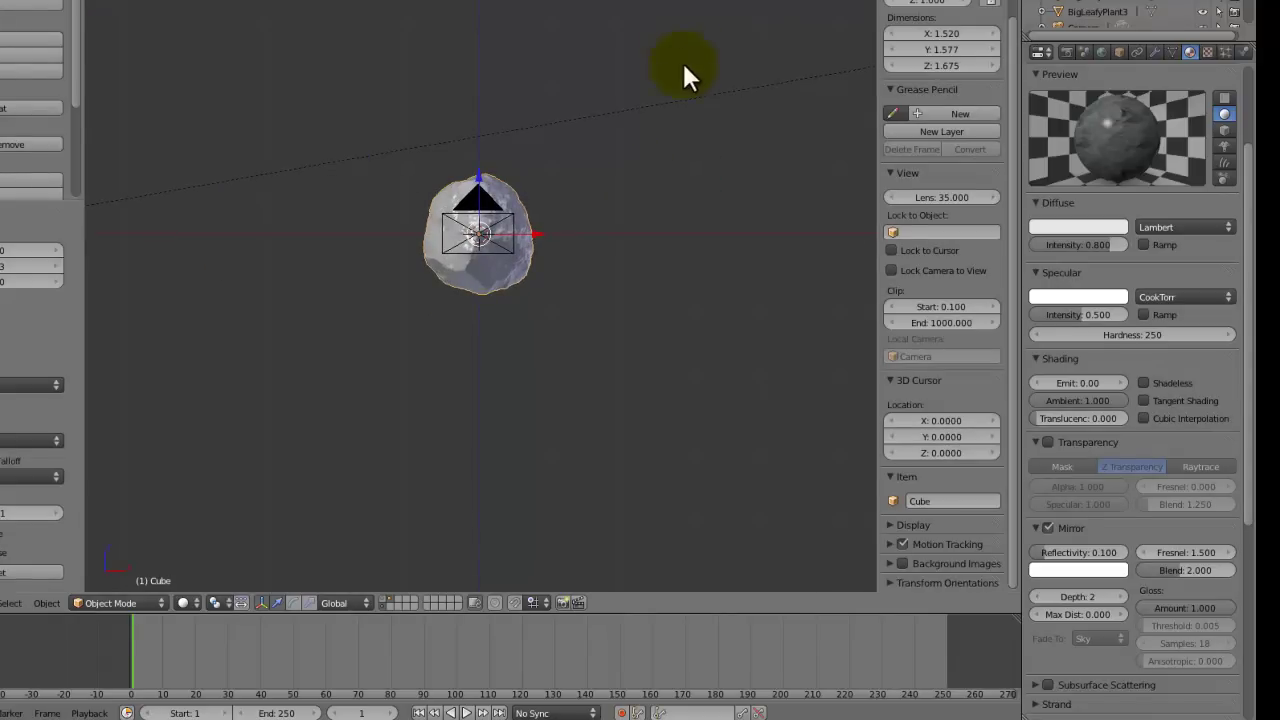
middle_drag(625, 30, 593, 117)
scroll(437, 167, up, 4)
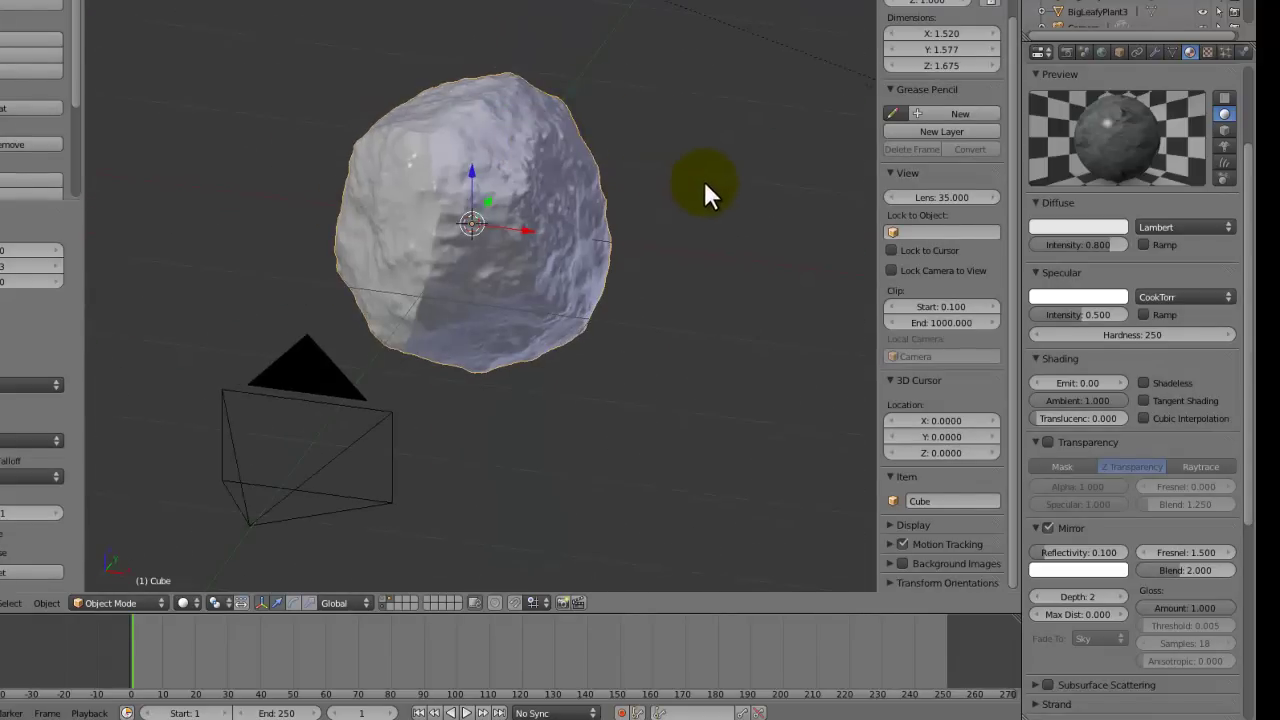
key(shift+d)
click(804, 201)
shift+middle_drag(804, 201, 716, 181)
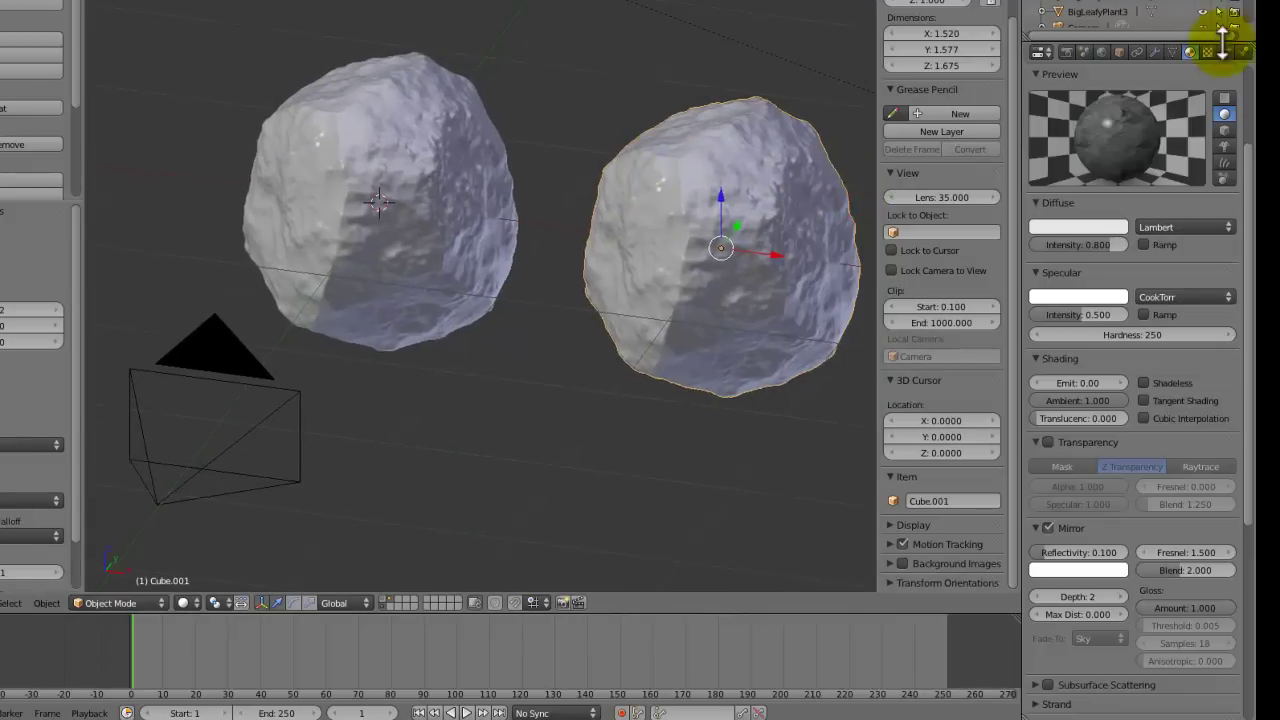
Step: Examine the RockDisp1 Voronoi and RockDisp3 Clouds texture settings on the duplicated rock
click(1207, 52)
click(1086, 131)
scroll(1133, 309, down, 1)
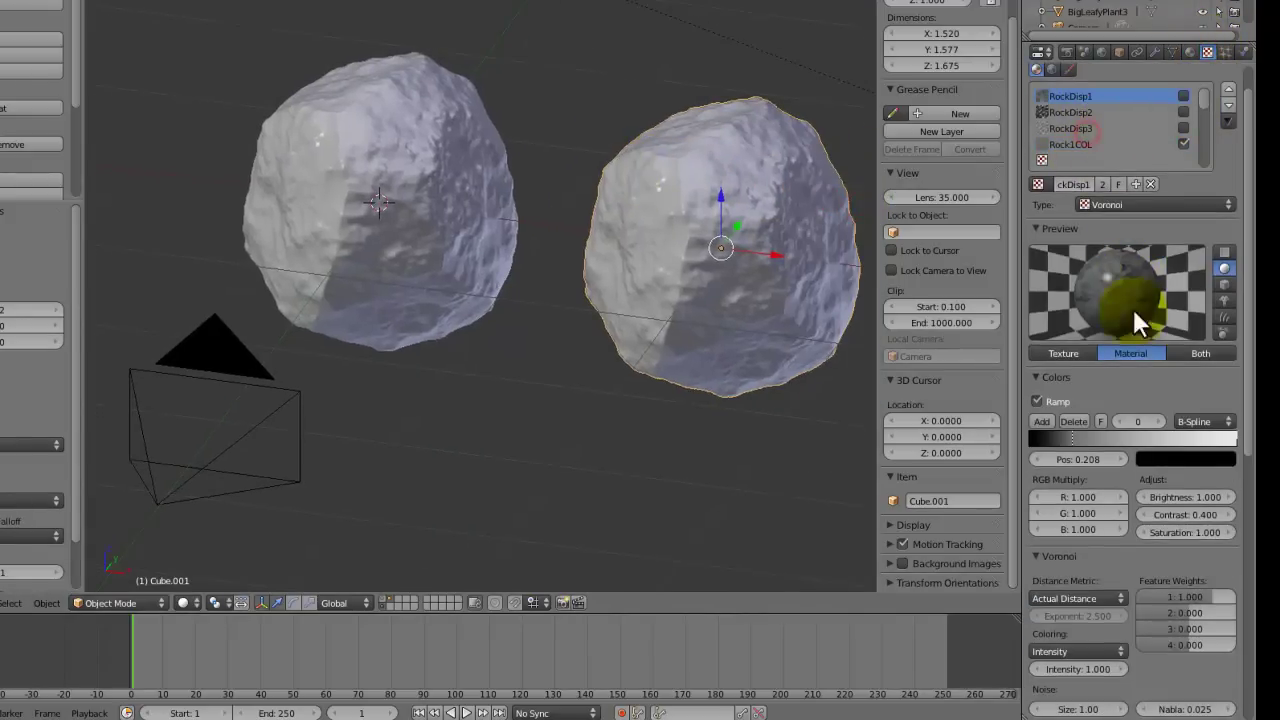
scroll(1072, 503, down, 7)
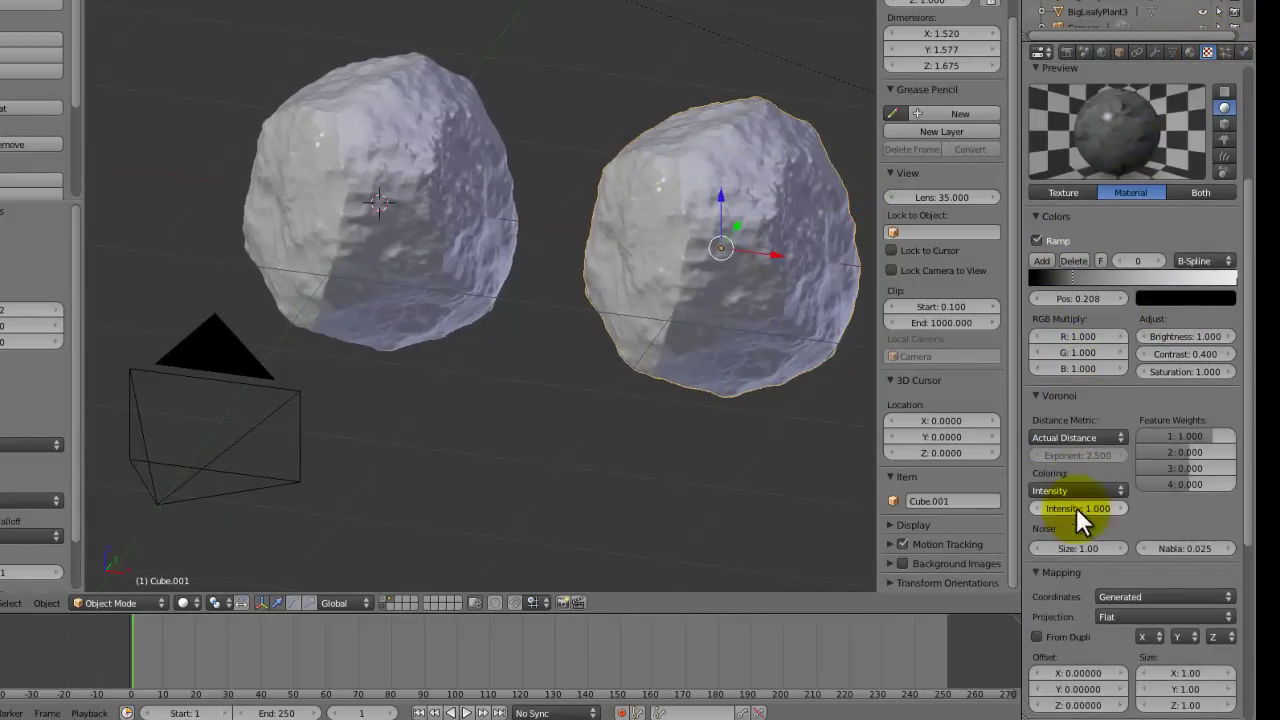
scroll(1170, 410, up, 4)
scroll(1110, 112, up, 4)
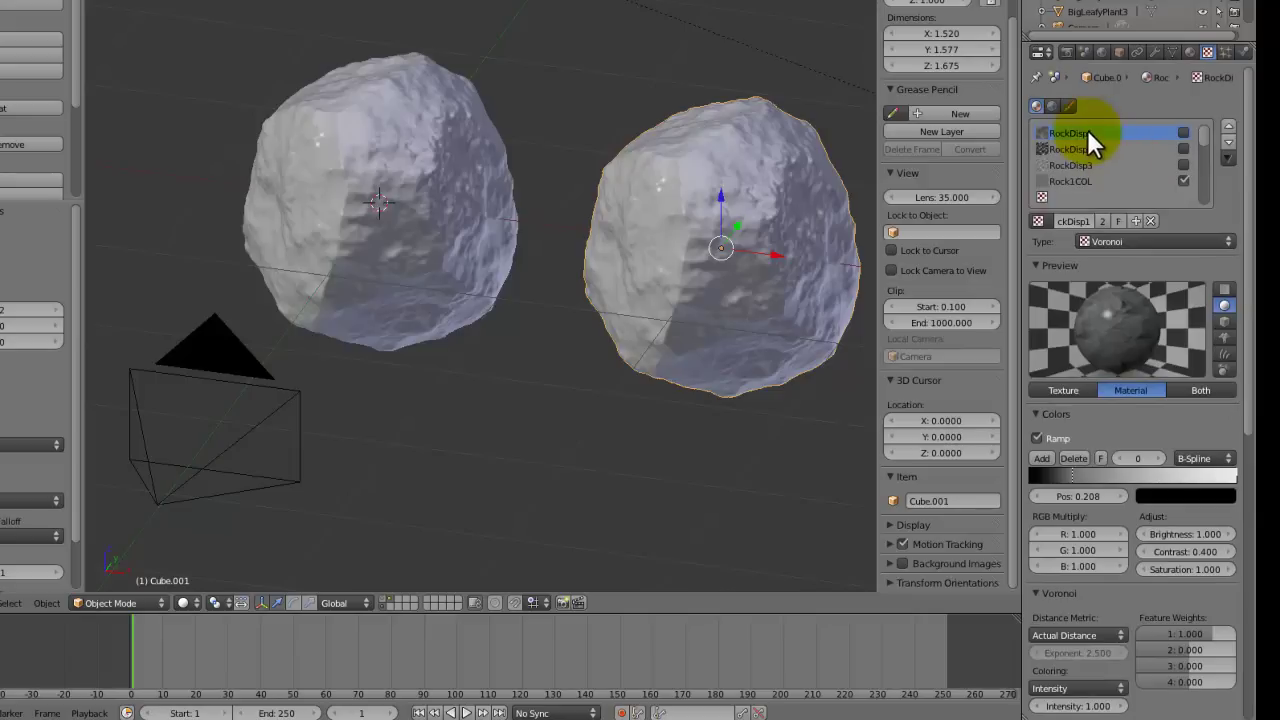
click(1072, 166)
scroll(1168, 452, down, 4)
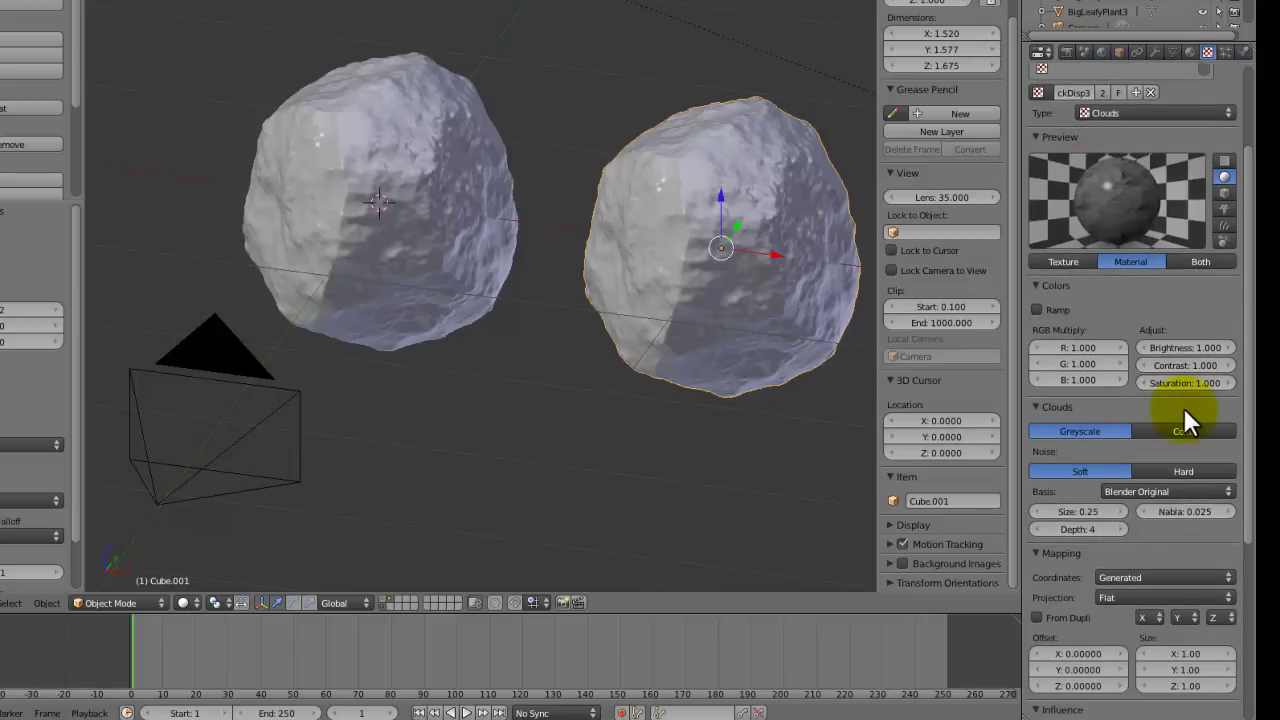
scroll(1153, 465, down, 9)
scroll(1149, 472, up, 11)
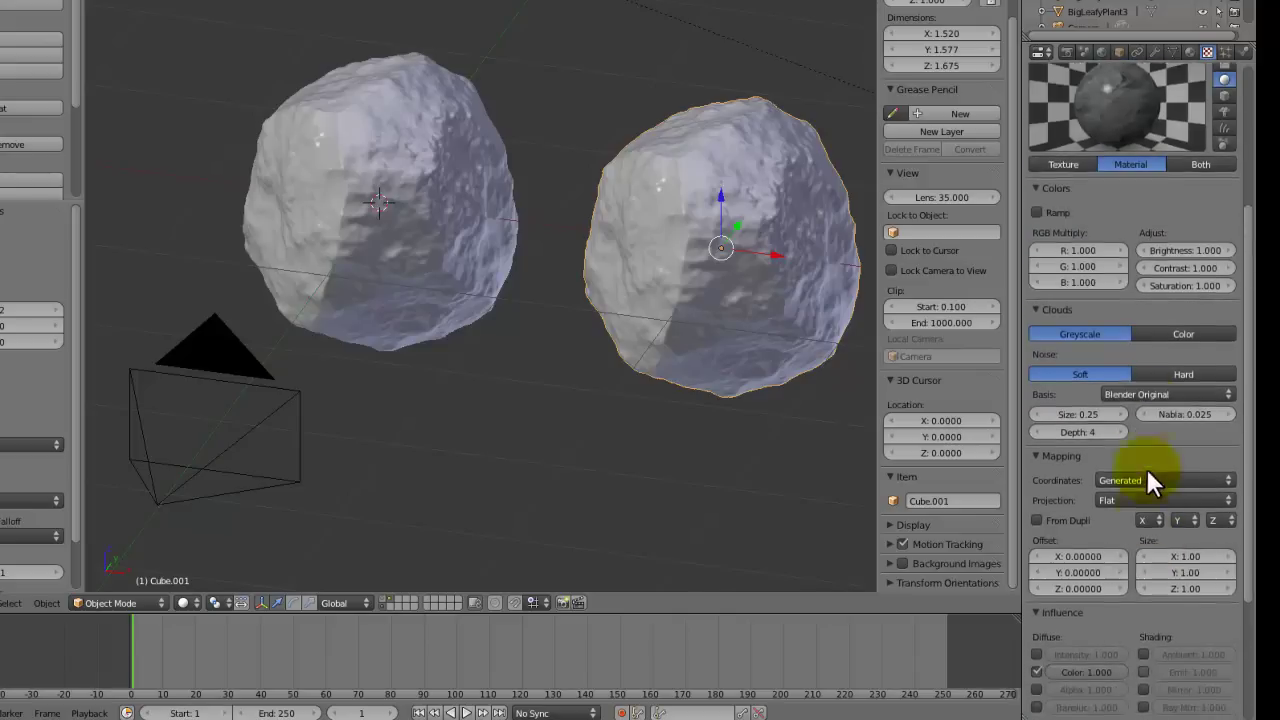
scroll(1148, 476, up, 2)
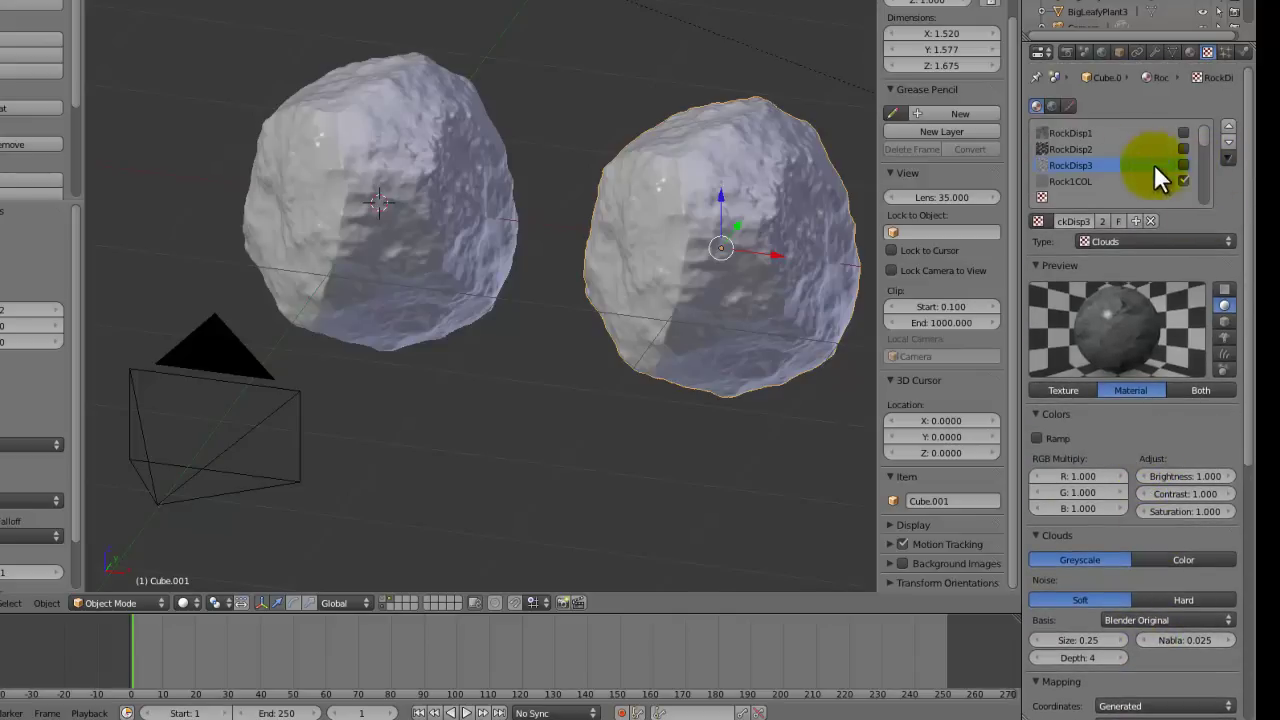
click(1098, 134)
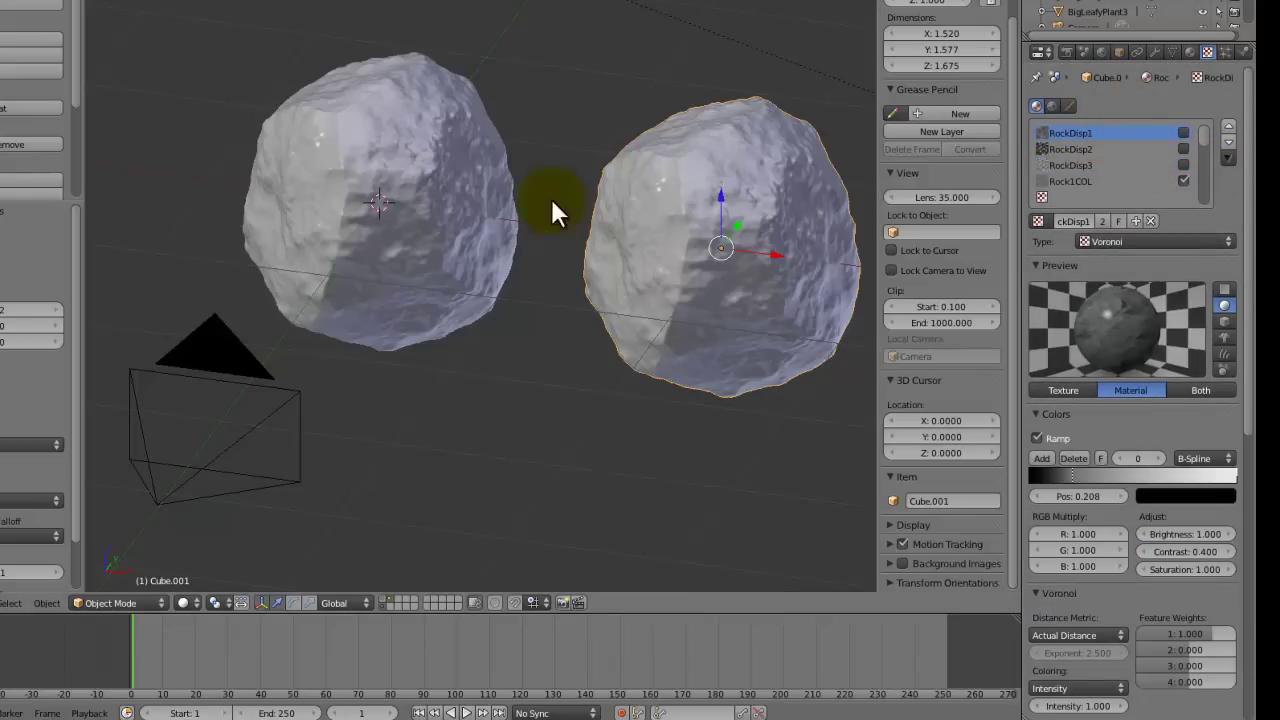
Step: Delete the duplicated rock
key(x)
click(650, 207)
Step: Select the original rock and expand its second Subdivision Surface modifier to review the settings
right_click(433, 181)
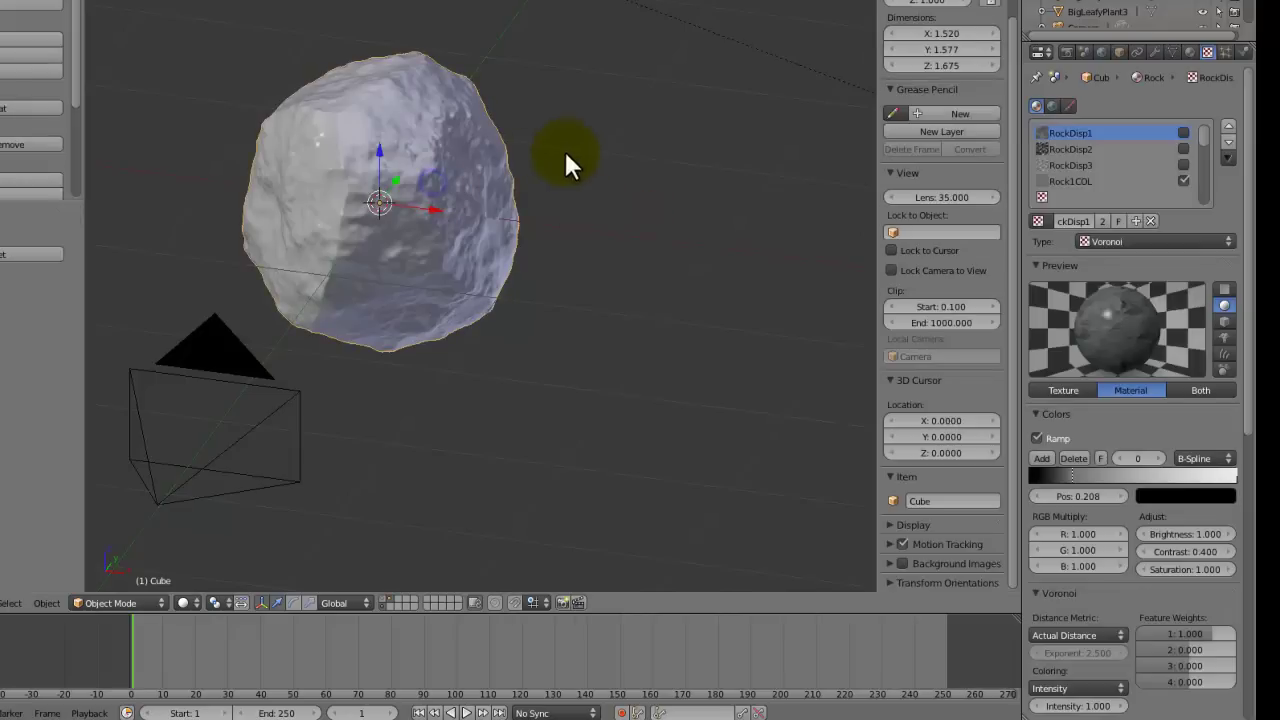
click(1155, 52)
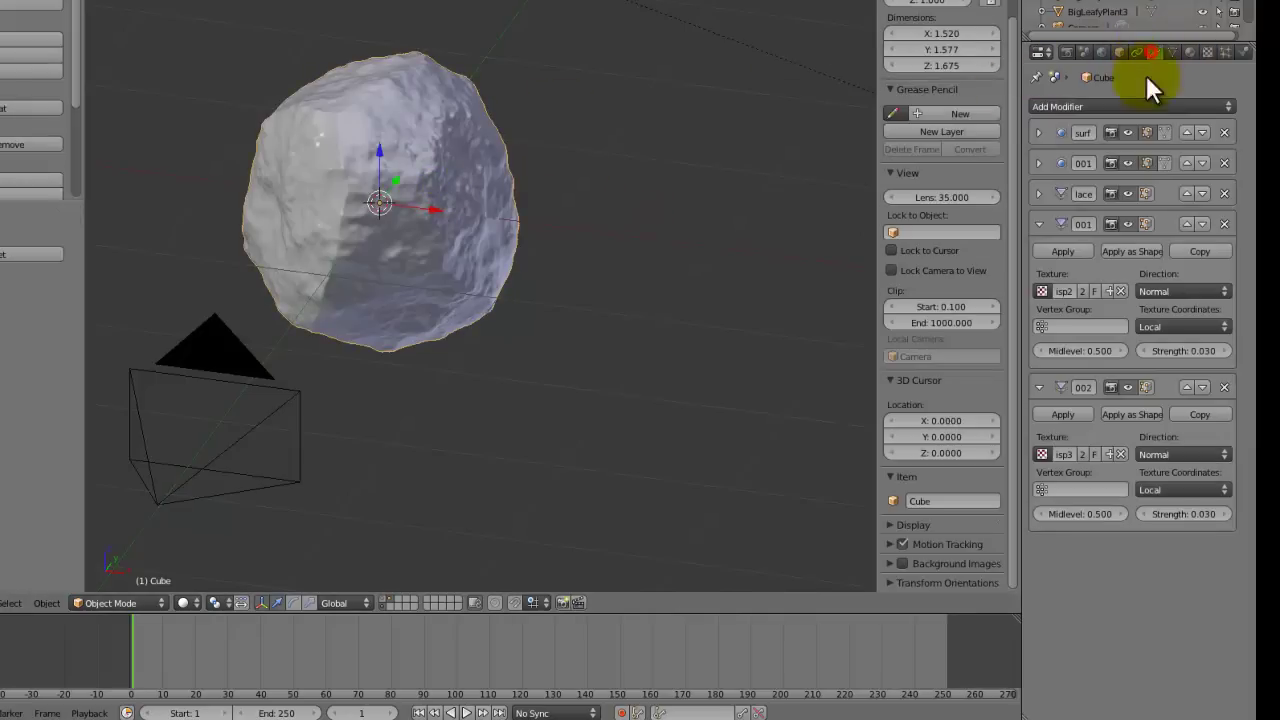
click(1039, 164)
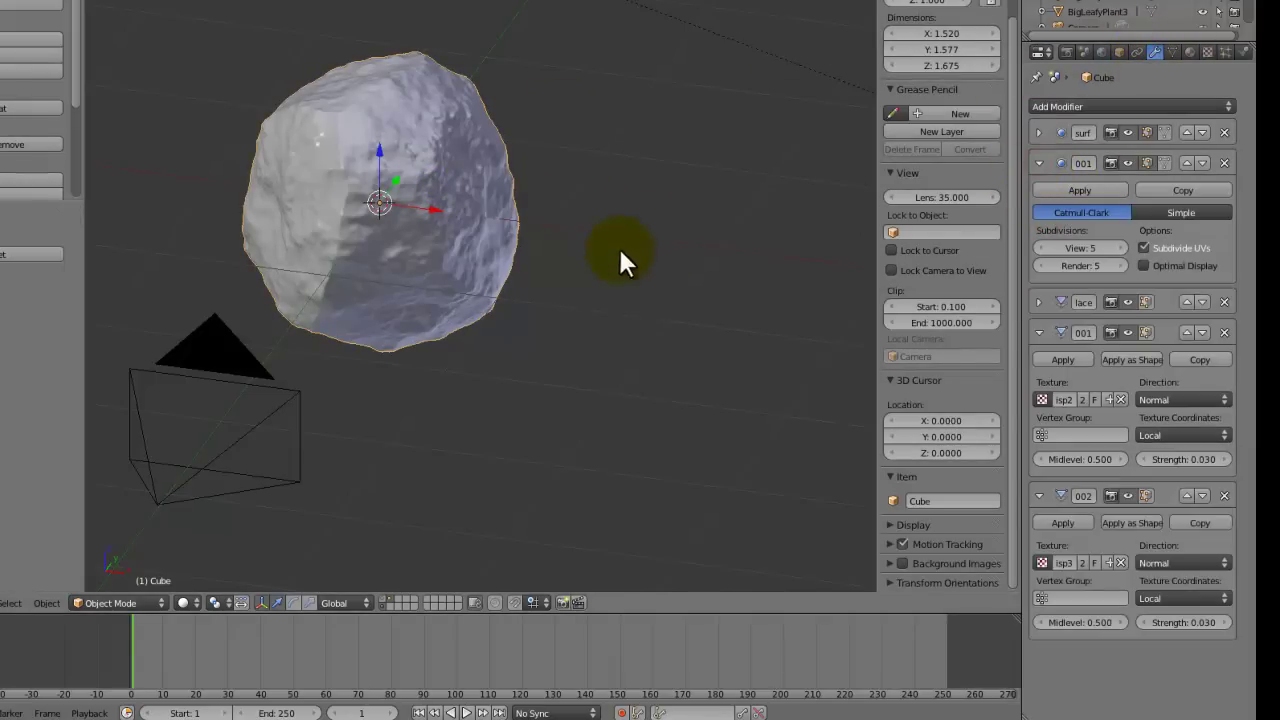
Step: Set the rock's second Subdivision Surface modifier to 3 View and 3 Render subdivisions and check the mesh in wireframe
click(1041, 247)
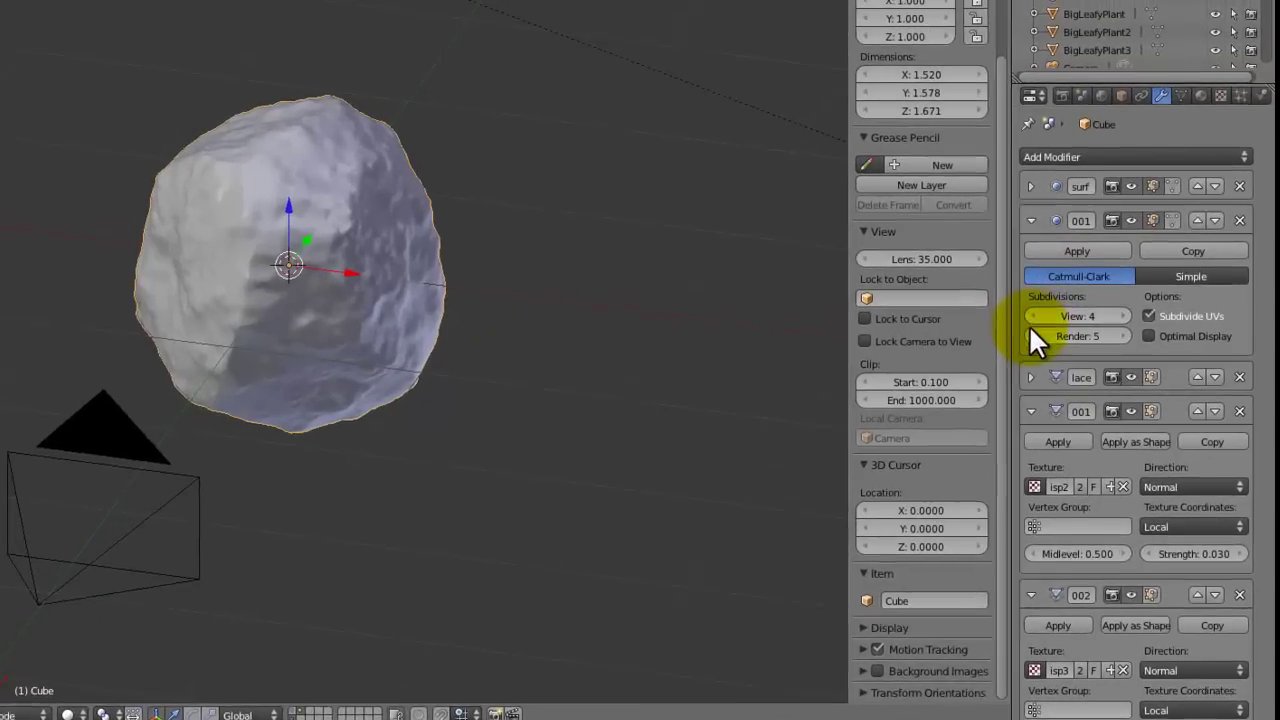
click(1034, 337)
click(1032, 334)
click(1030, 317)
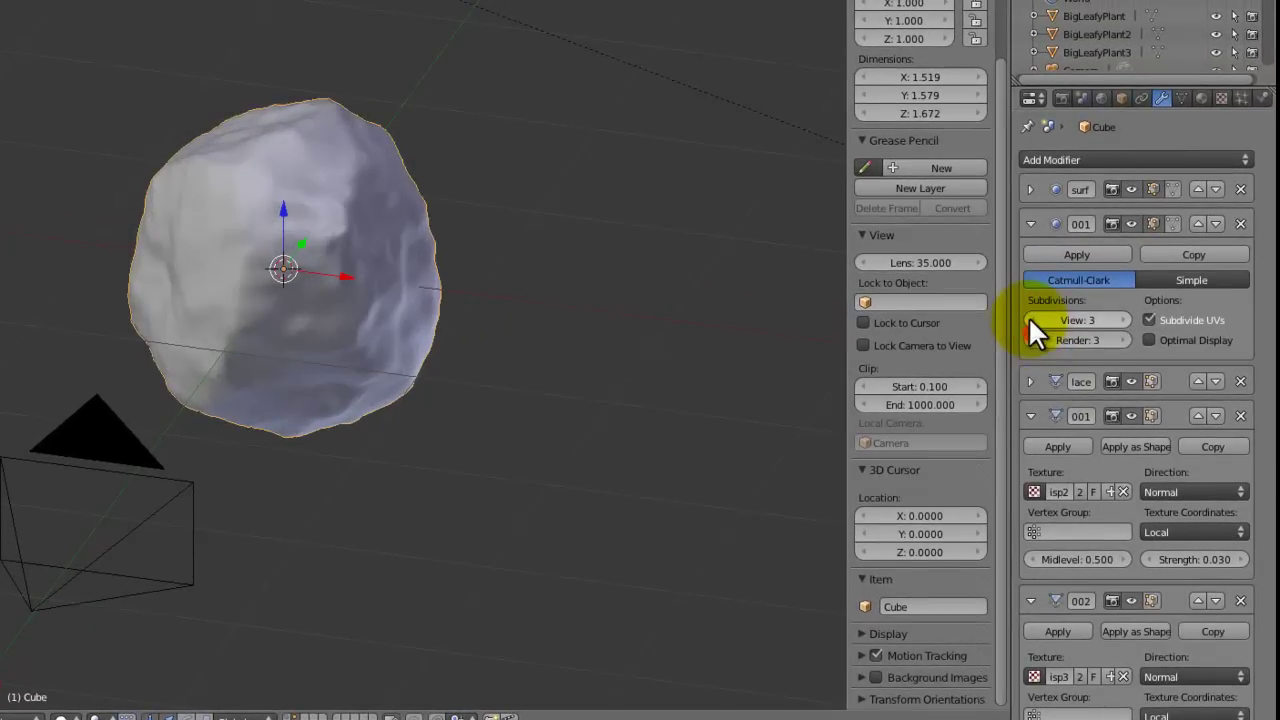
mouse_move(286, 266)
middle_down()
mouse_move(472, 223)
mouse_move(362, 244)
mouse_move(408, 287)
mouse_move(386, 272)
middle_up()
key(z)
scroll(408, 287, up, 3)
key(z)
scroll(388, 277, down, 5)
Step: Add an Empty at the rock's centre and raise it along Z to about 2.356, above the rock
mouse_move(344, 315)
middle_down()
mouse_move(233, 269)
mouse_move(381, 323)
mouse_move(327, 282)
middle_up()
key(shift+a)
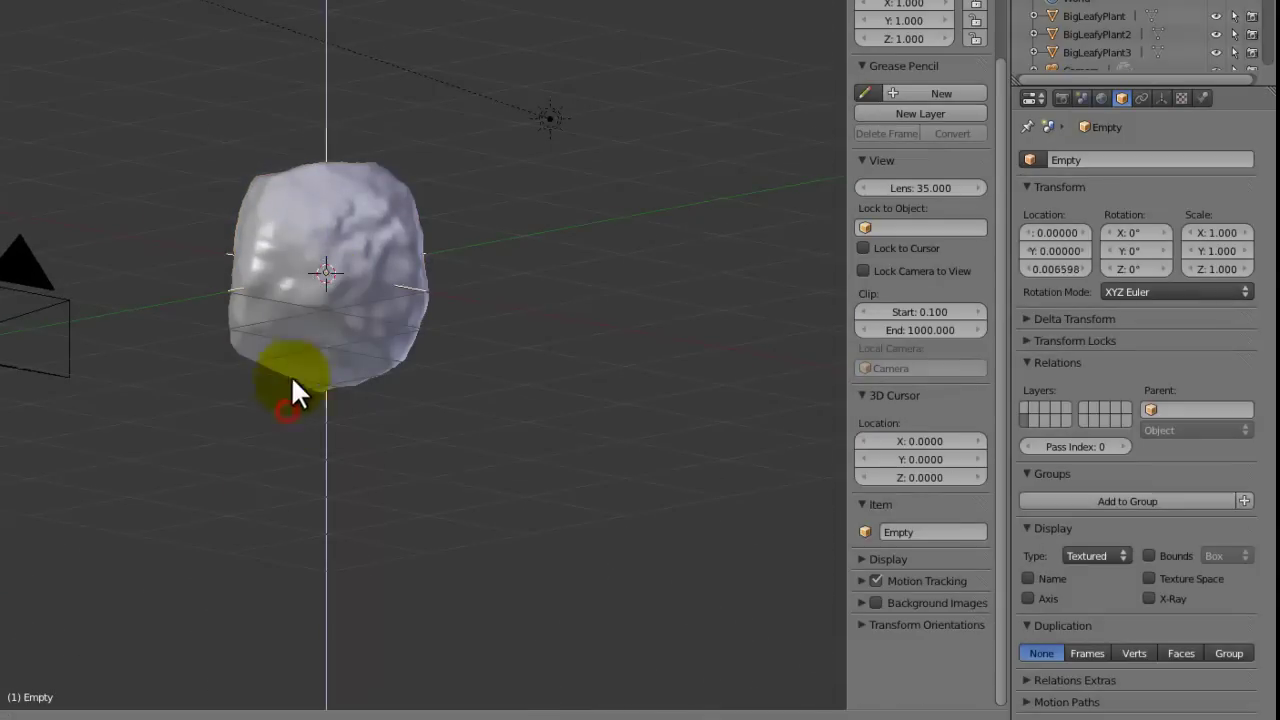
click(318, 174)
middle_drag(320, 177, 413, 213)
key(g)
key(z)
click(423, 129)
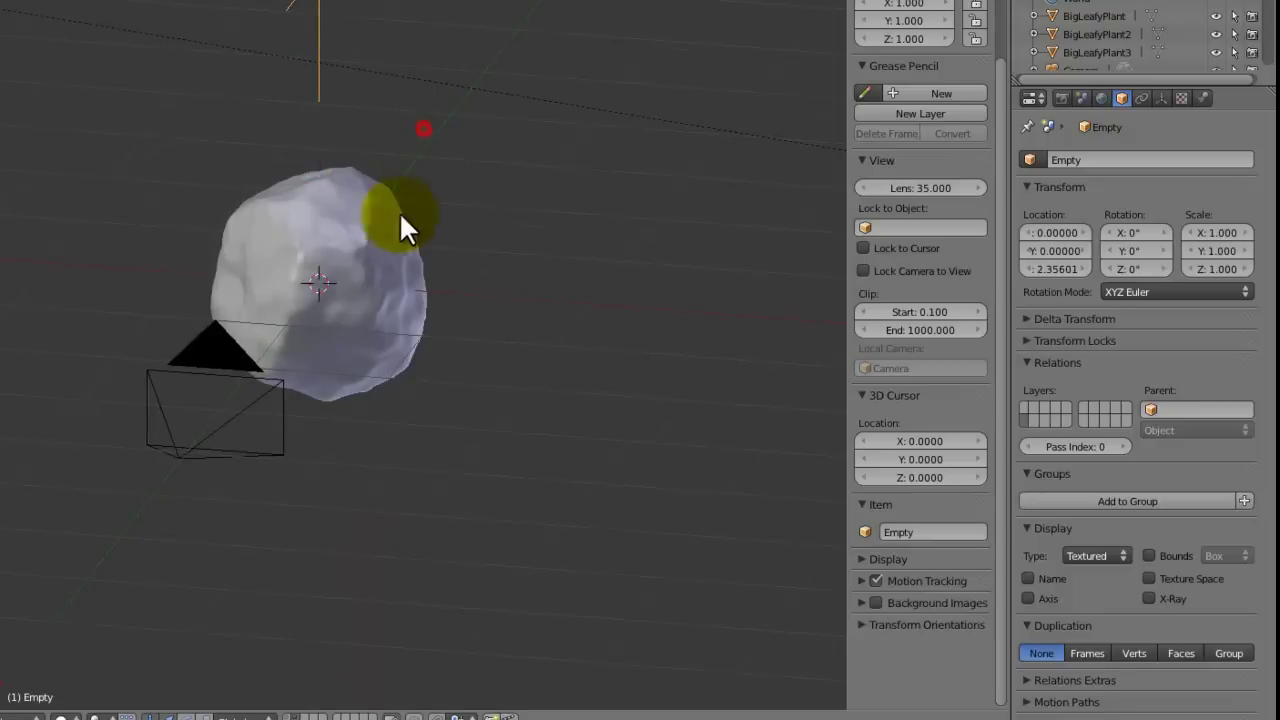
Step: Set the rock's first Displace modifier to Object texture coordinates, using the Empty as the reference object
right_click(388, 228)
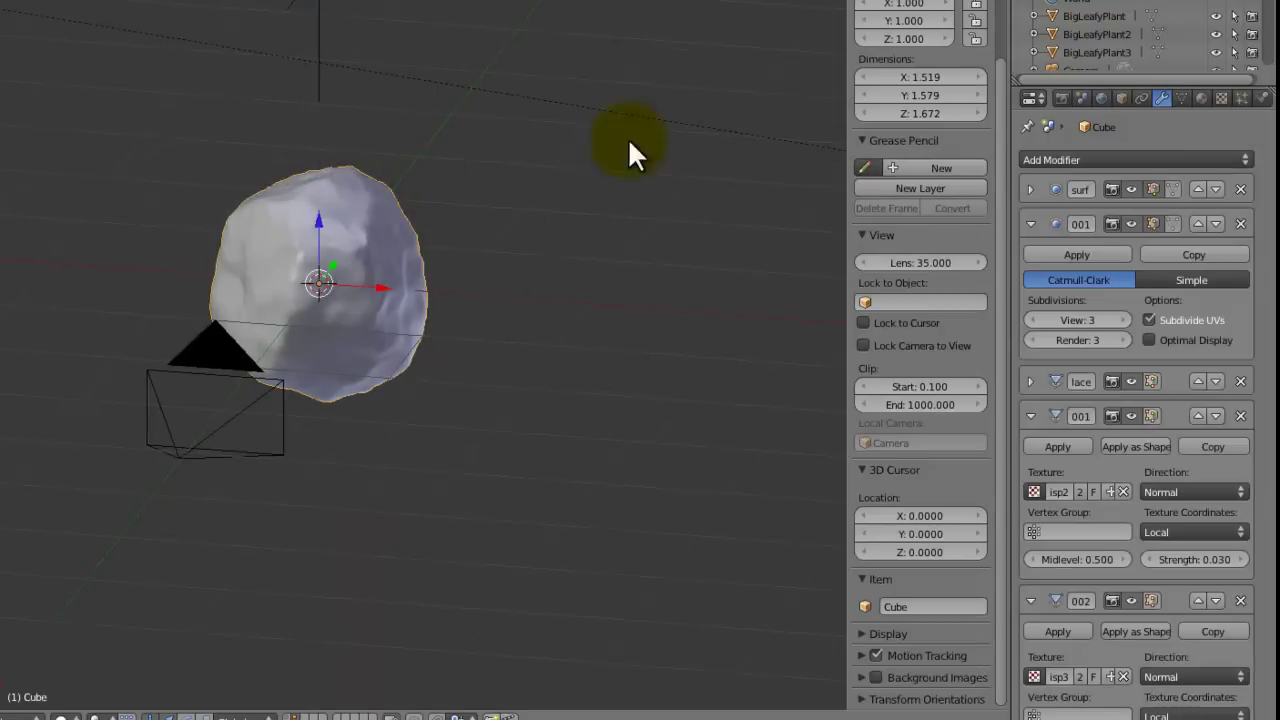
click(1031, 224)
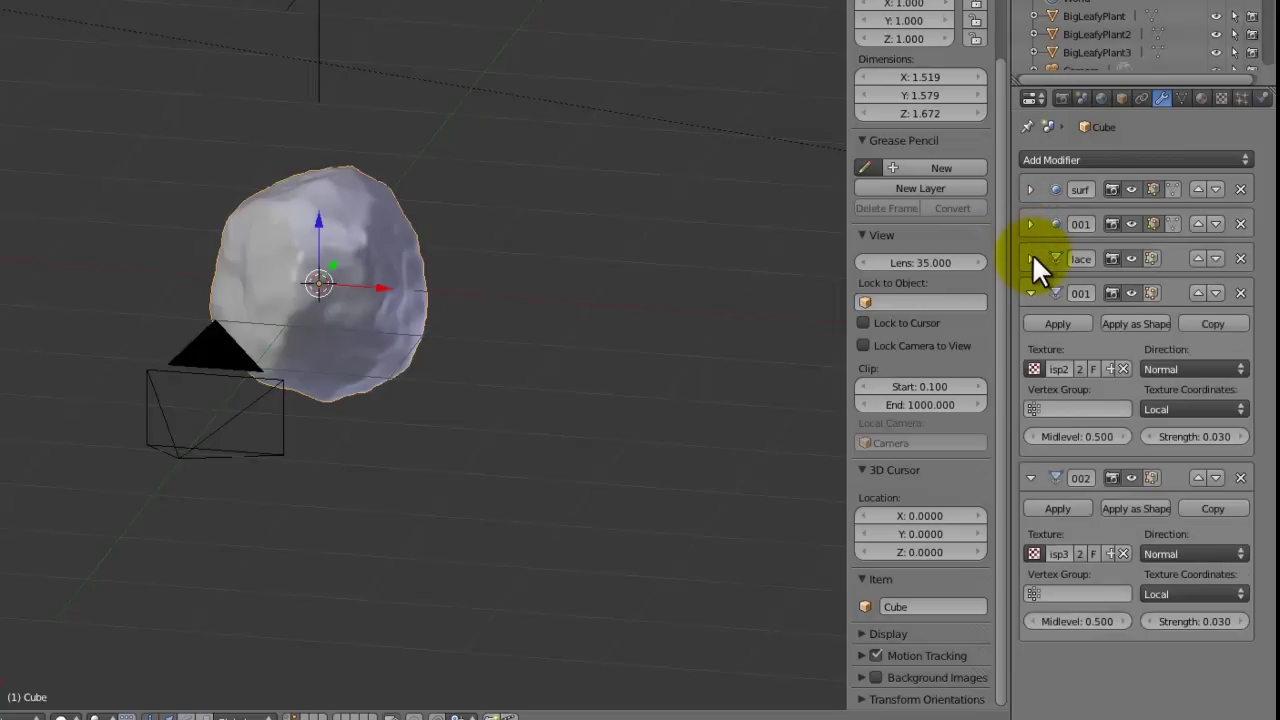
click(1031, 258)
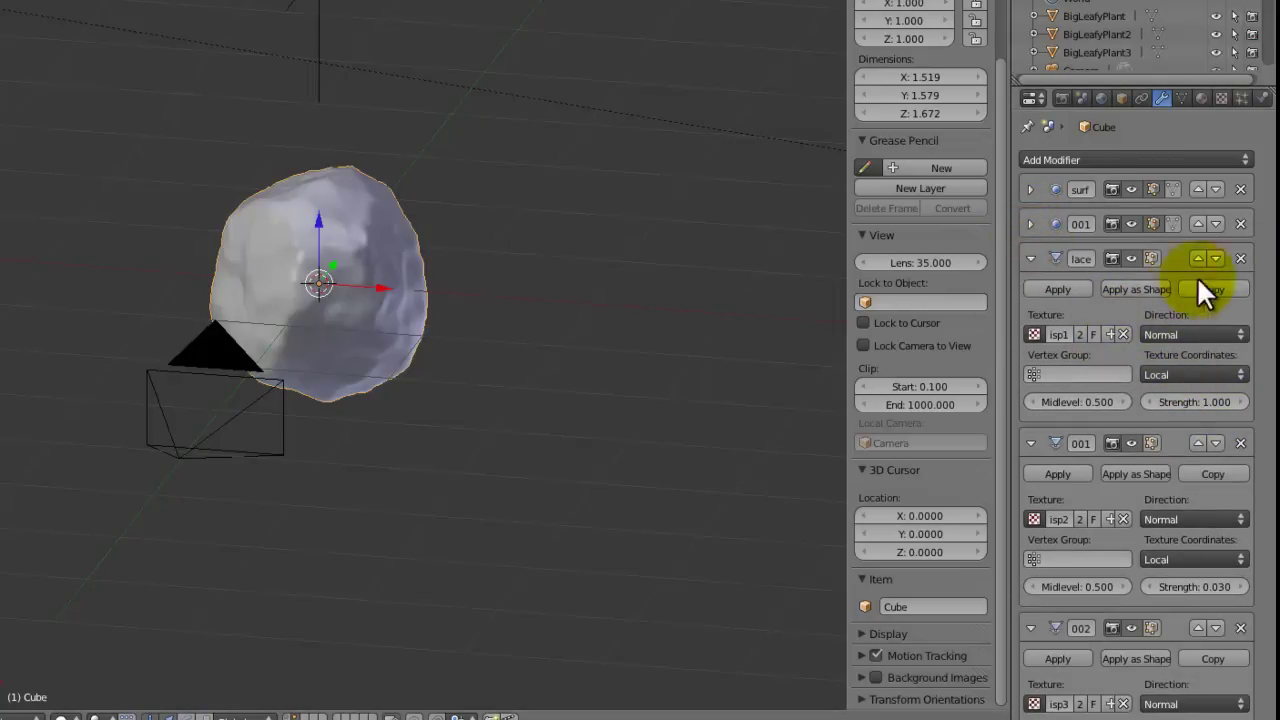
click(1158, 366)
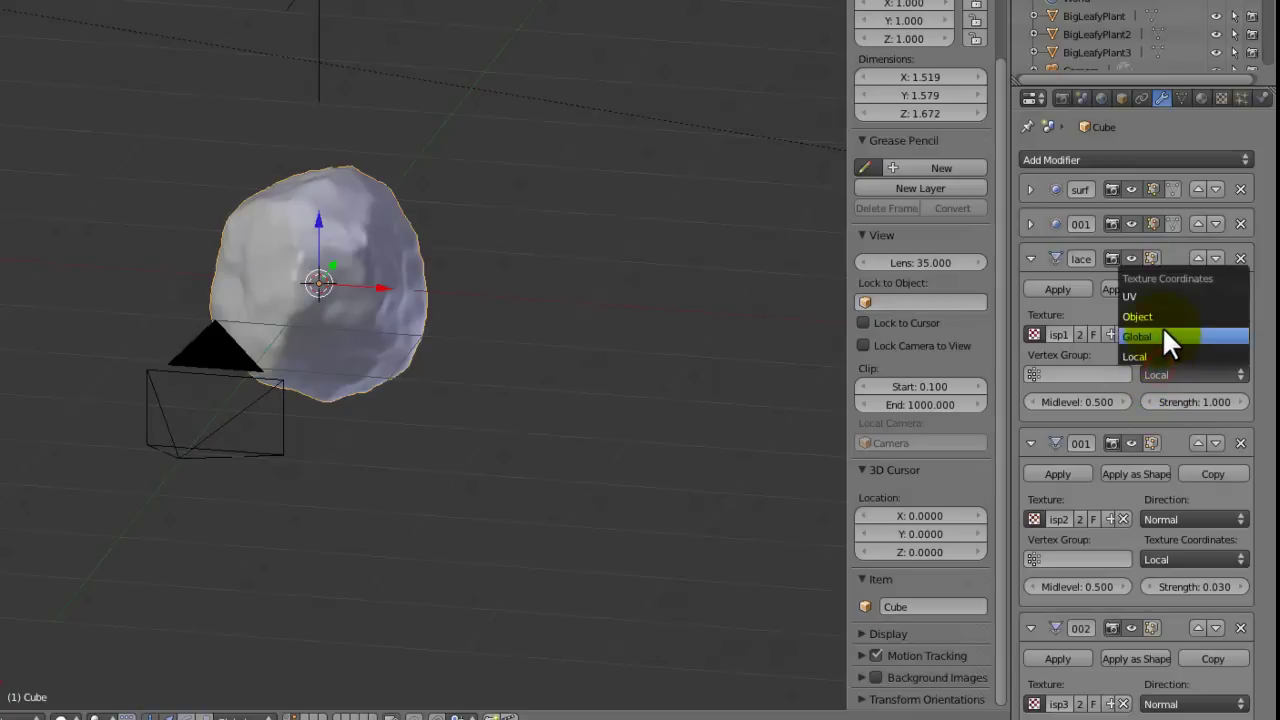
click(1157, 316)
click(1174, 395)
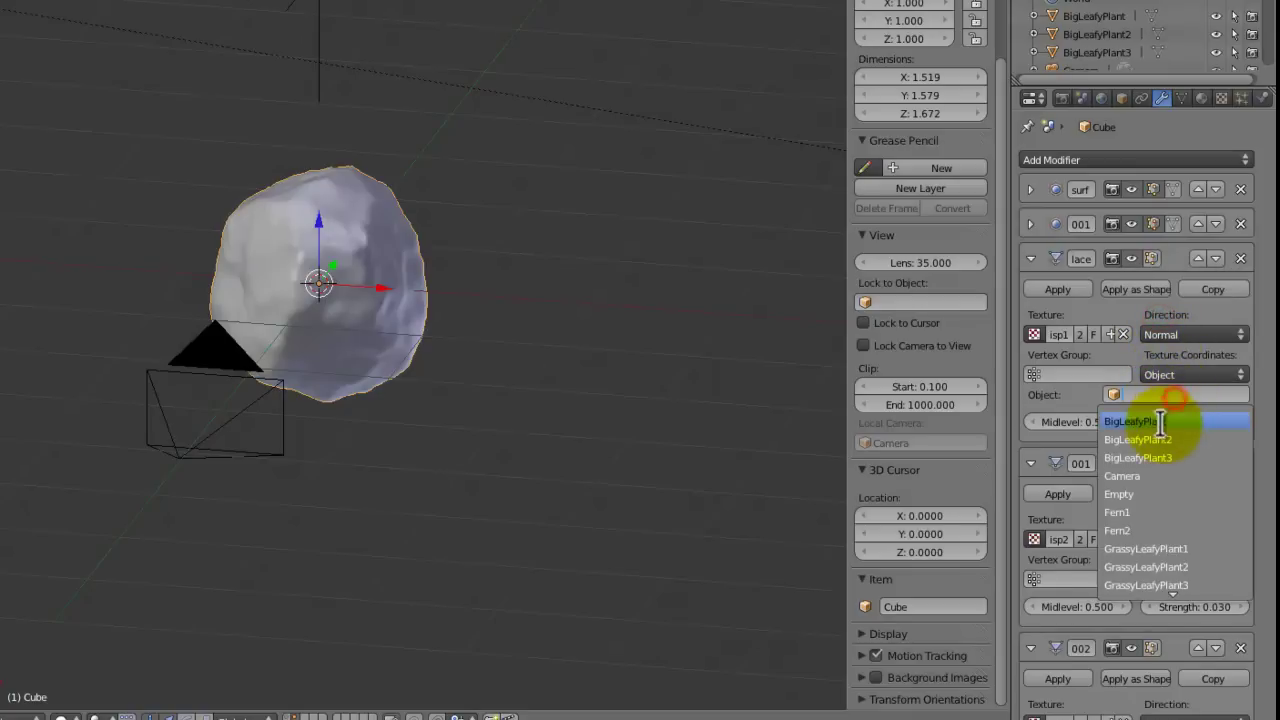
click(1144, 500)
Step: Try moving the rock along the X axis to test how its displacement changes with position
key(g)
key(x)
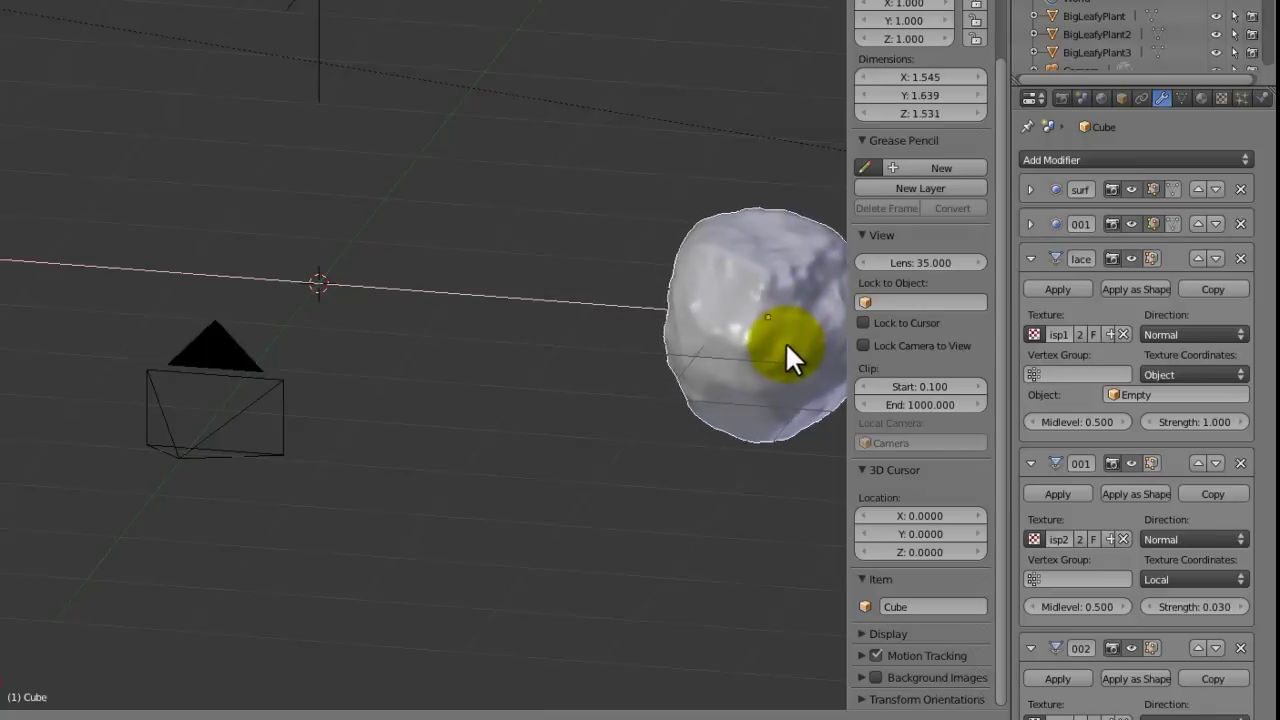
right_click(340, 295)
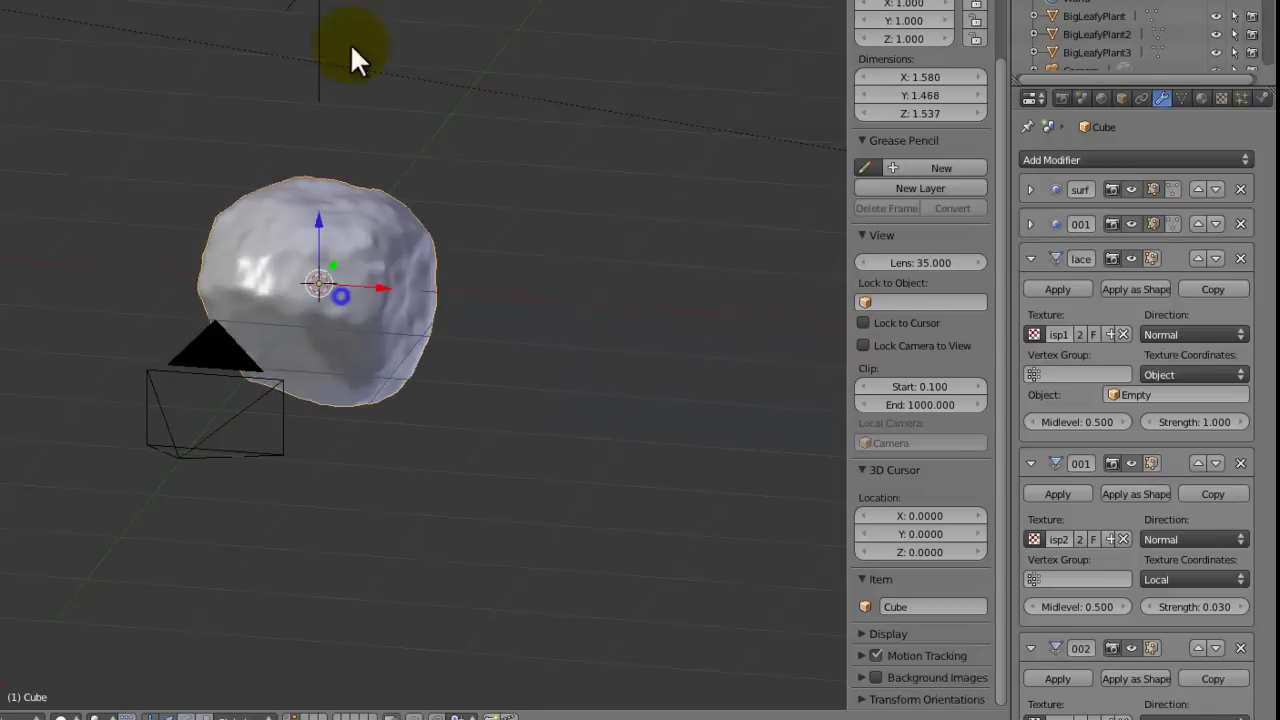
Step: Try moving the Empty along X and freely around the rock to test its effect on the rock's shape
right_click(303, 2)
key(x)
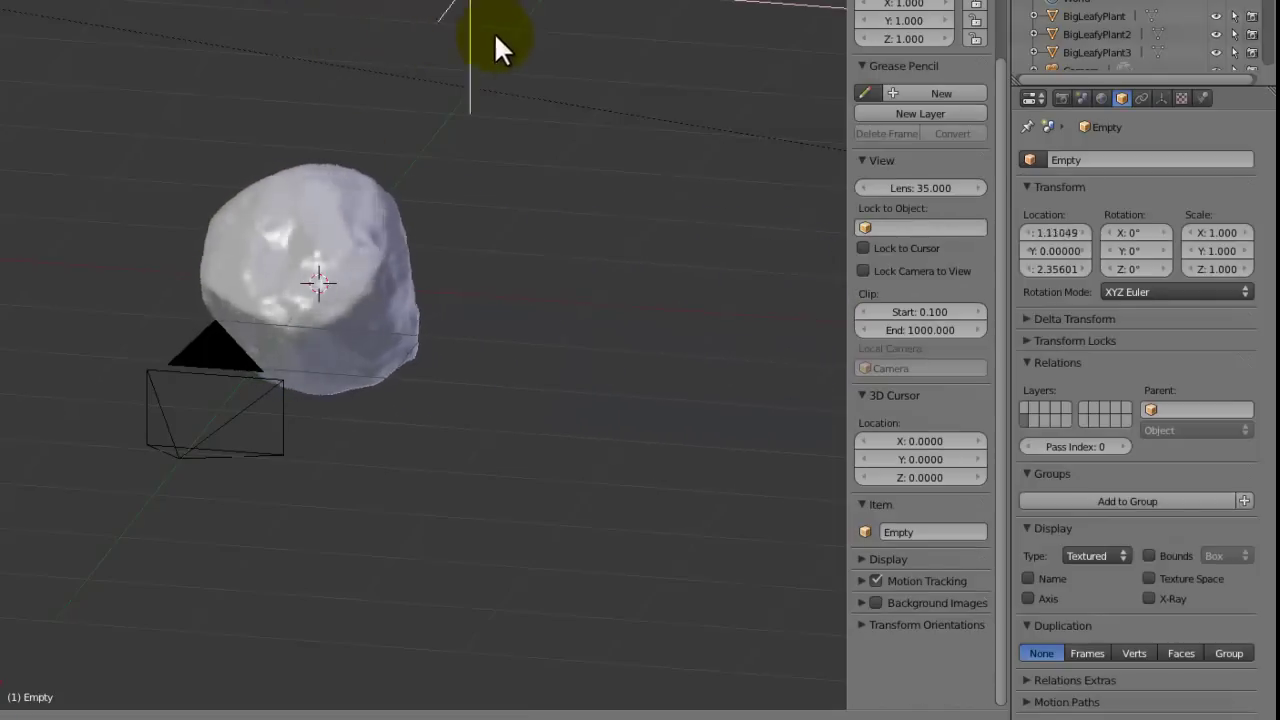
key(g)
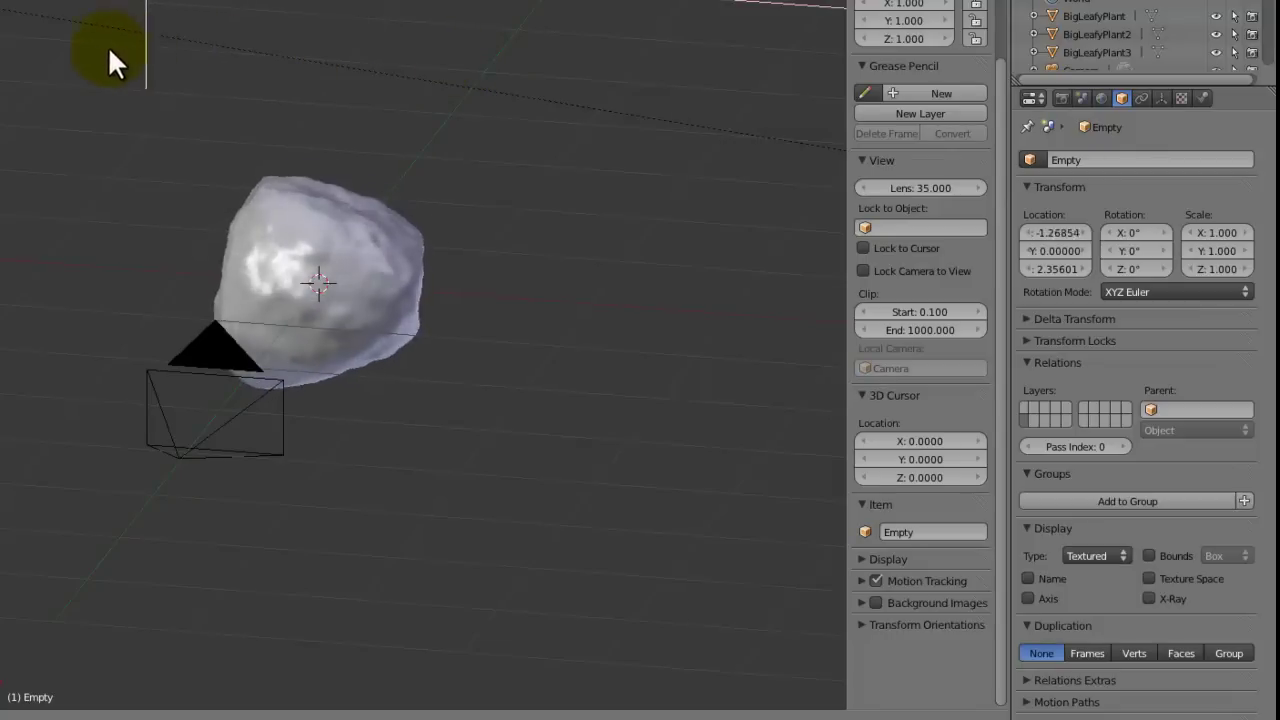
right_click(433, 1)
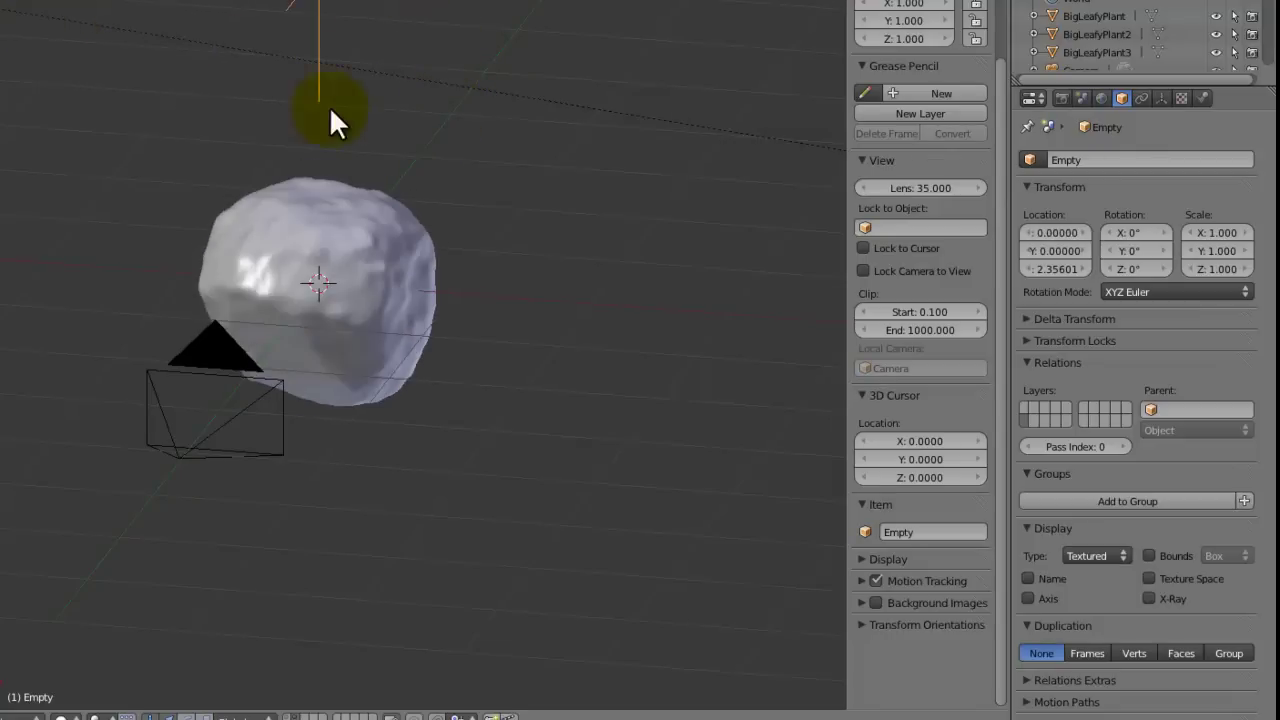
key(g)
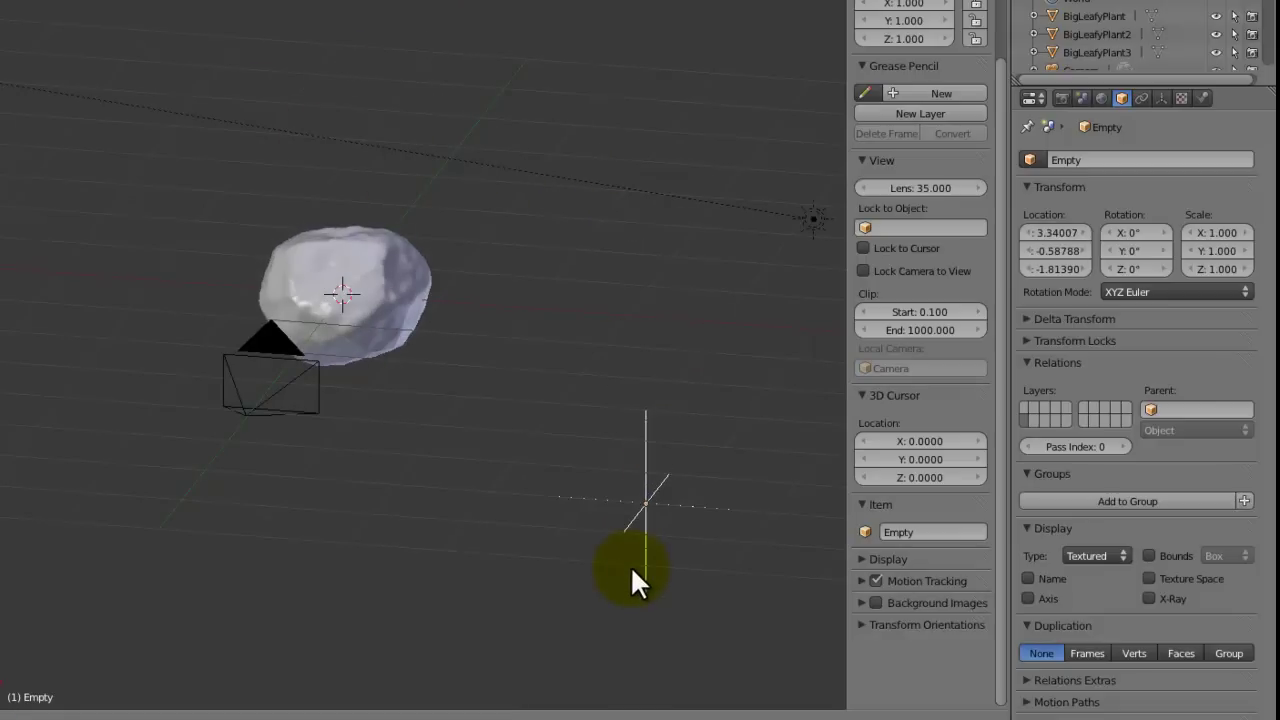
click(630, 565)
key(g)
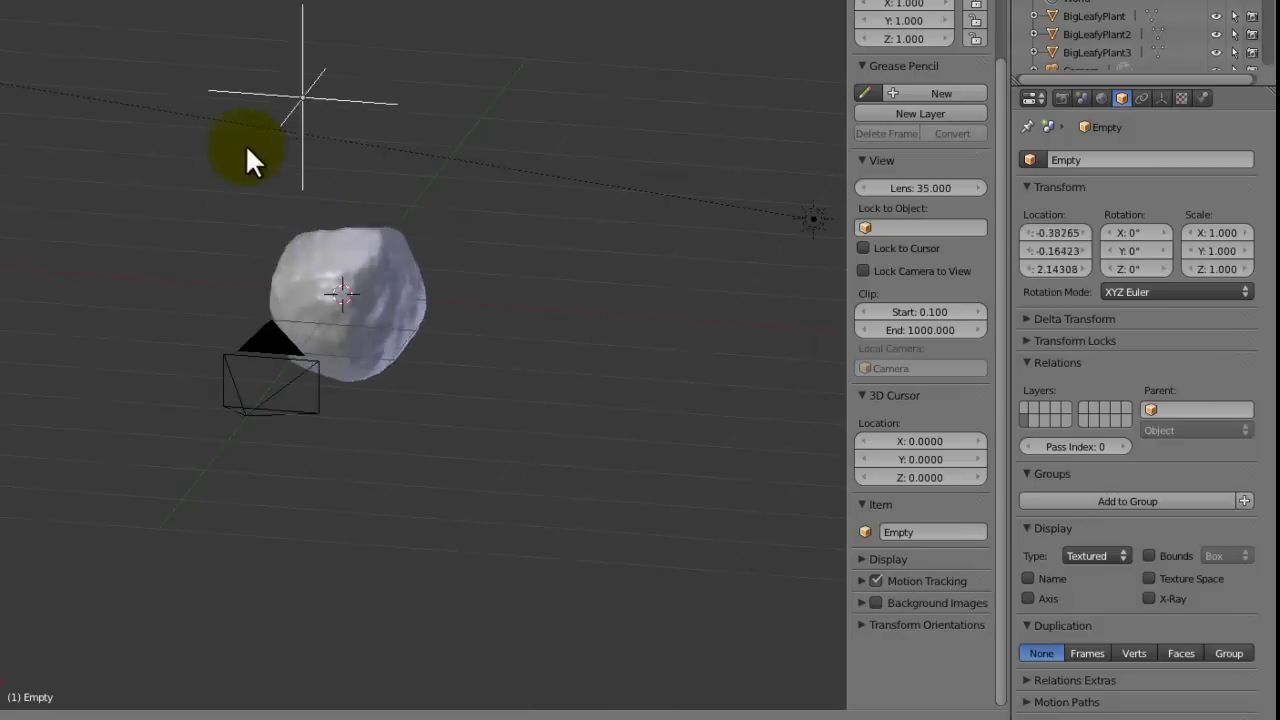
click(173, 83)
Step: Clear the Empty's location and raise it along Z to about 2.817, directly above the rock
middle_drag(293, 138, 338, 222)
key(alt+g)
key(g)
key(z)
click(367, 3)
middle_drag(580, 310, 440, 230)
scroll(400, 248, up, 2)
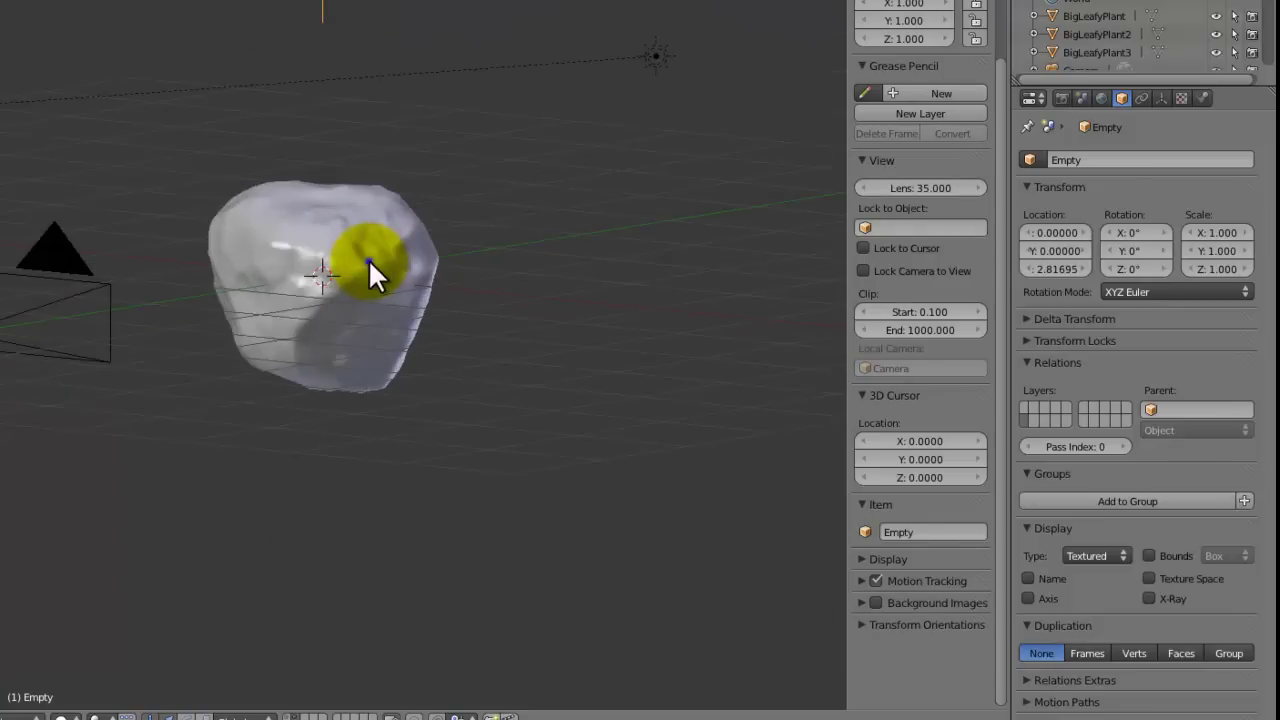
Step: Select the rock and set its second Displace modifier to Object texture coordinates with the Empty as the object
right_click(368, 258)
middle_drag(368, 258, 432, 288)
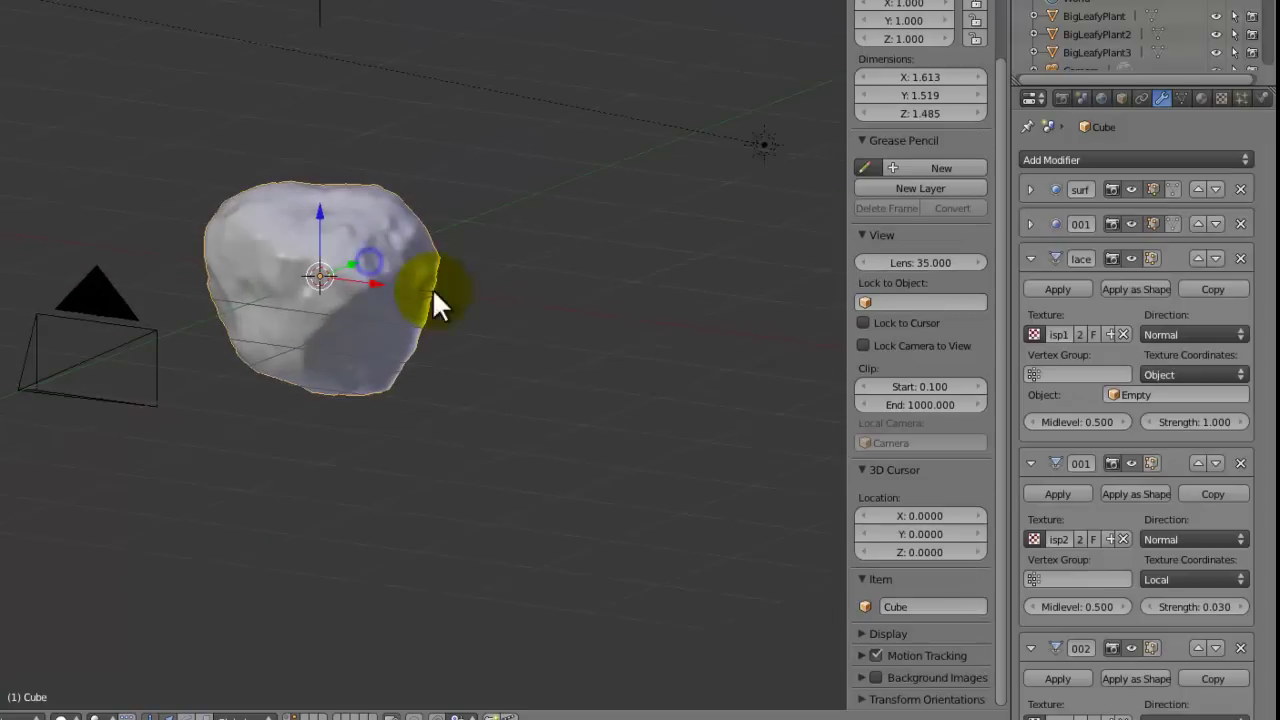
click(1145, 579)
click(1160, 521)
click(1178, 596)
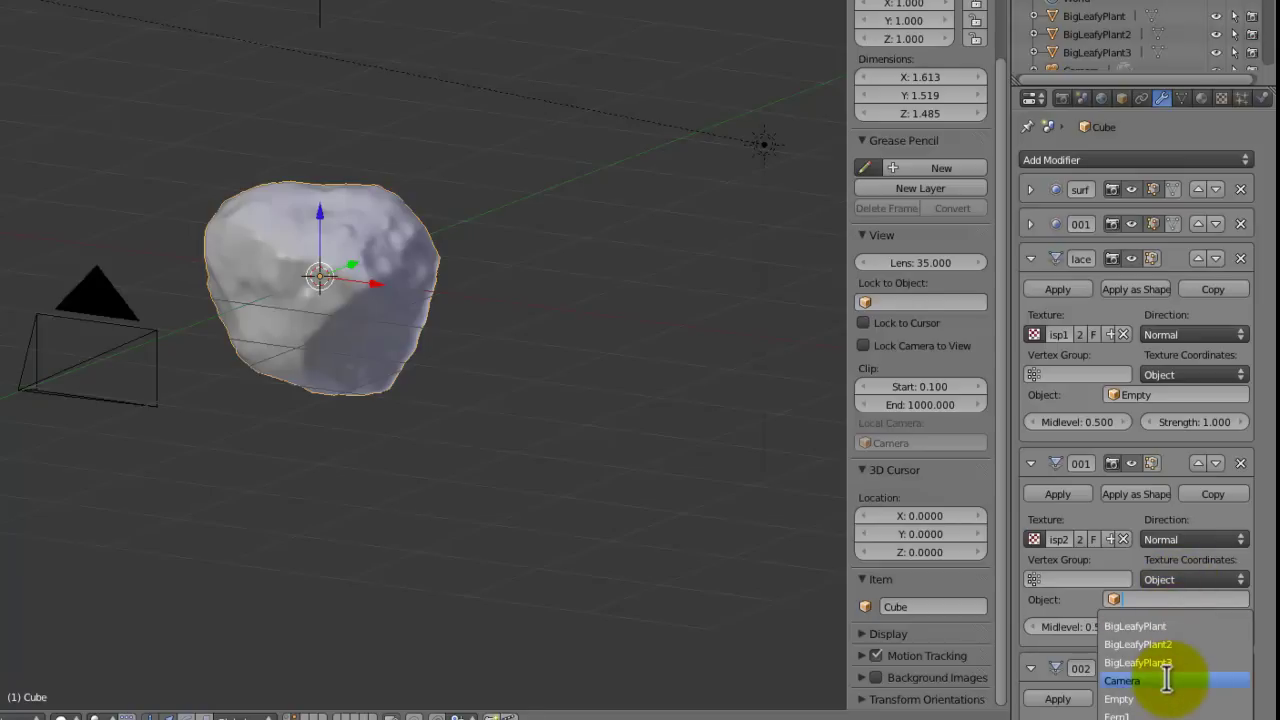
text(empty)
key(Return)
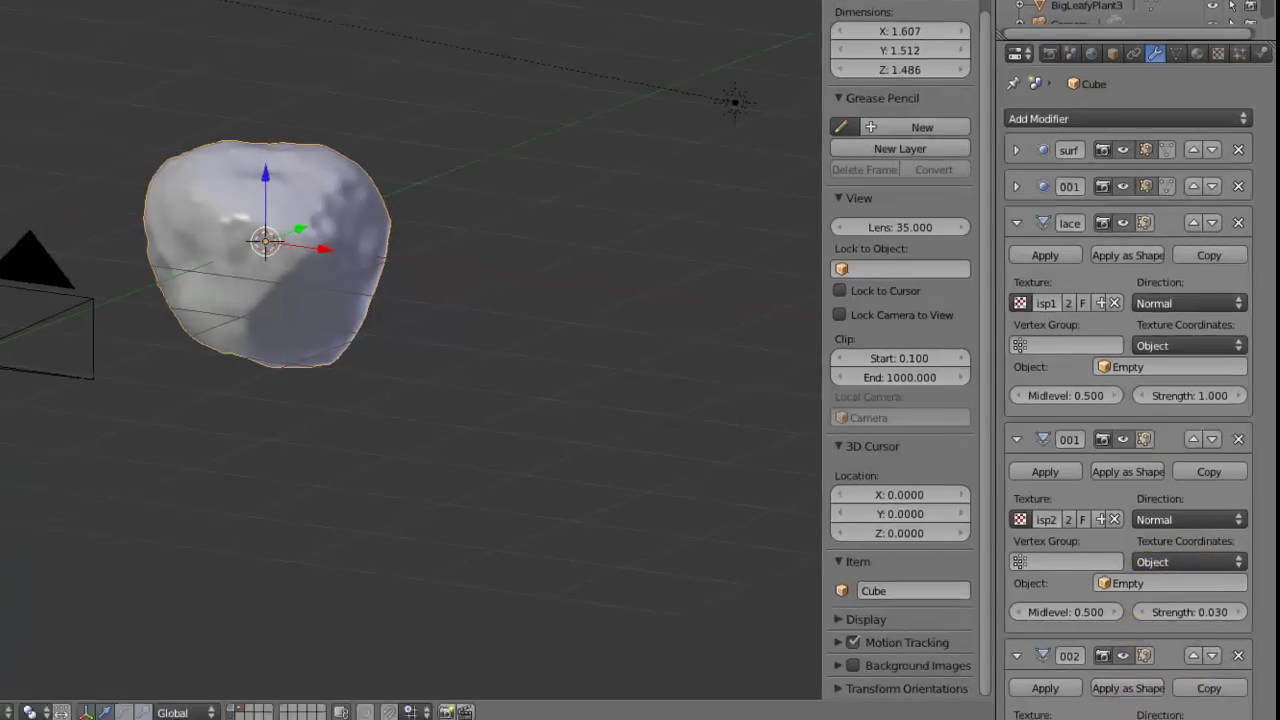
Step: Set the third Displace modifier's texture coordinates to Object and assign the Empty as its object
click(1157, 719)
click(1156, 719)
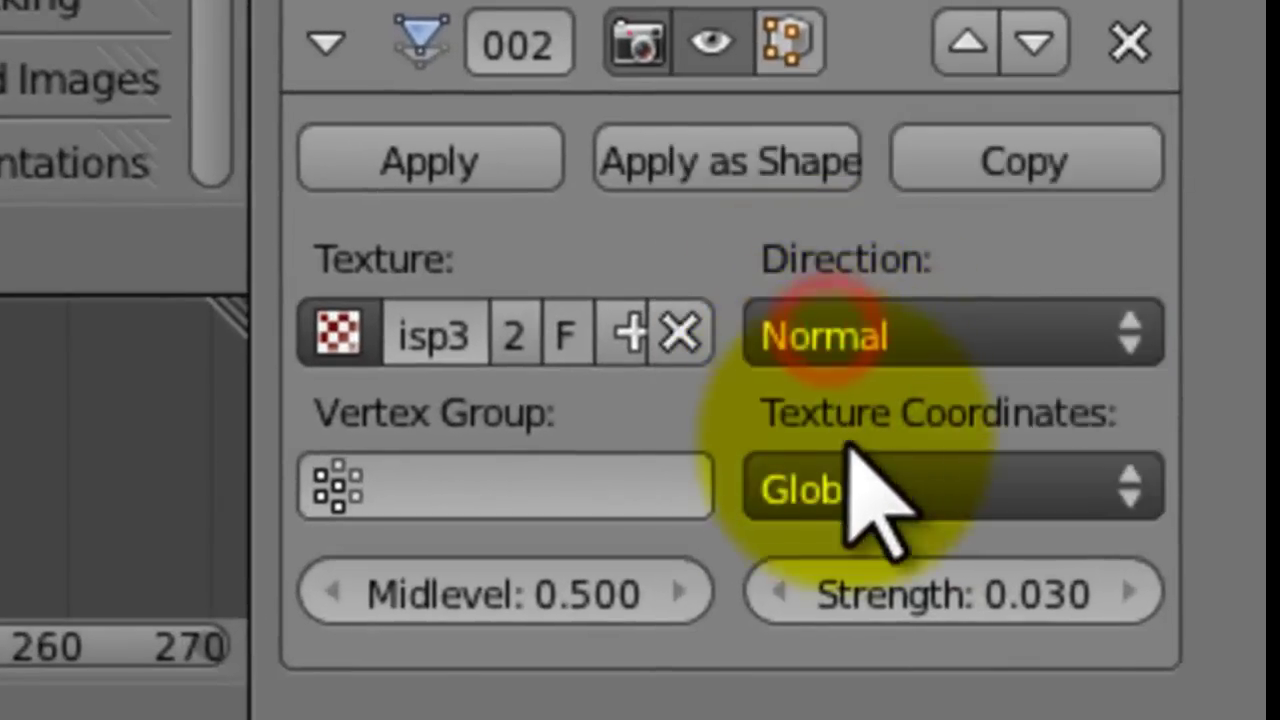
click(1161, 719)
click(845, 262)
click(871, 555)
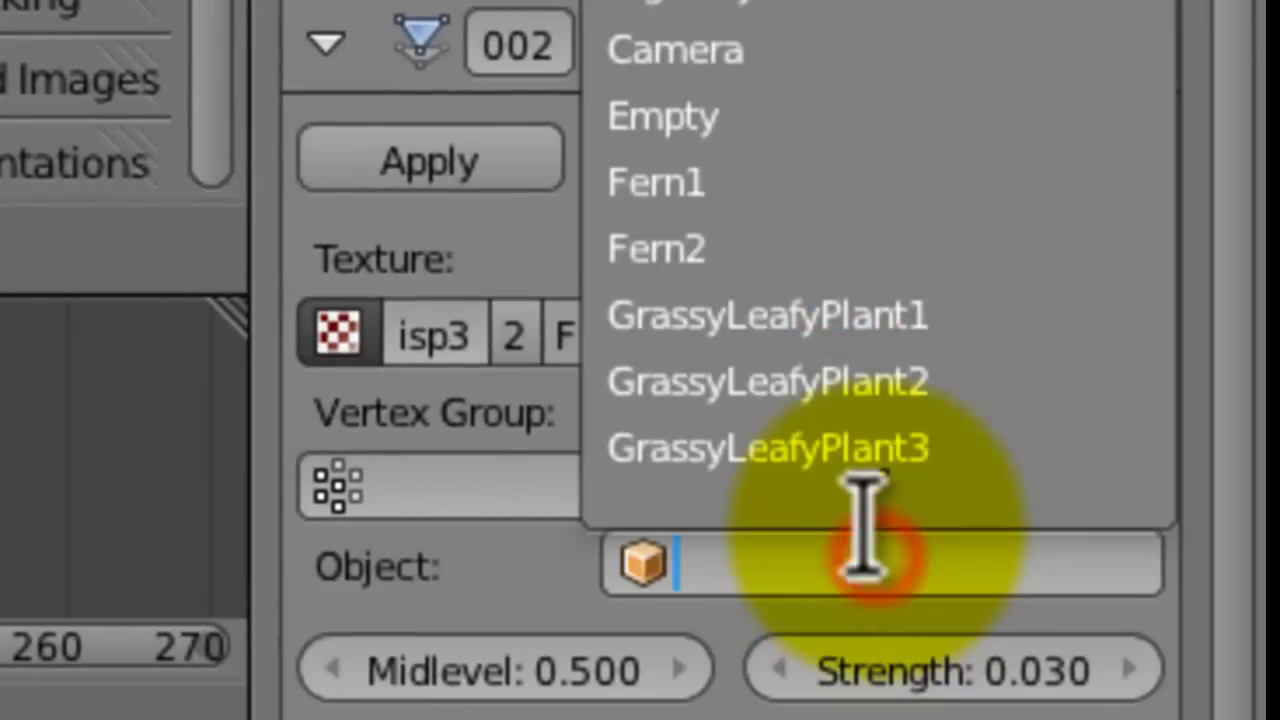
text(emptuy)
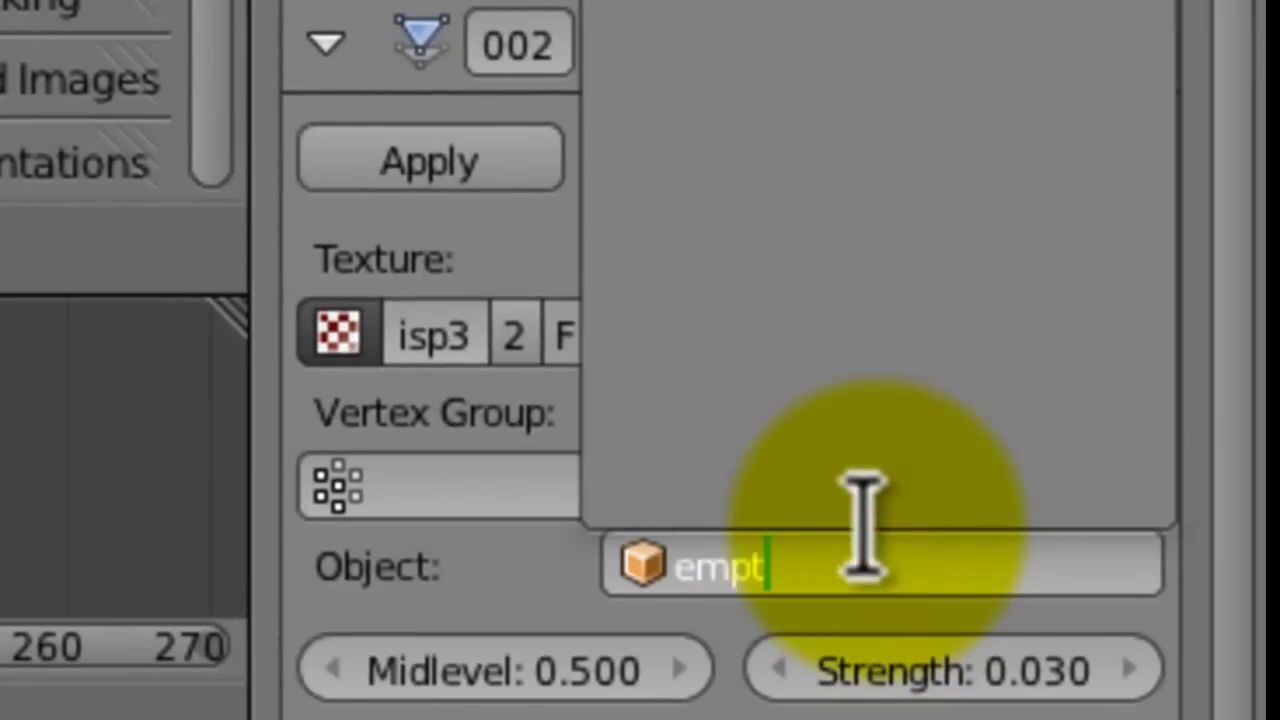
key(Return)
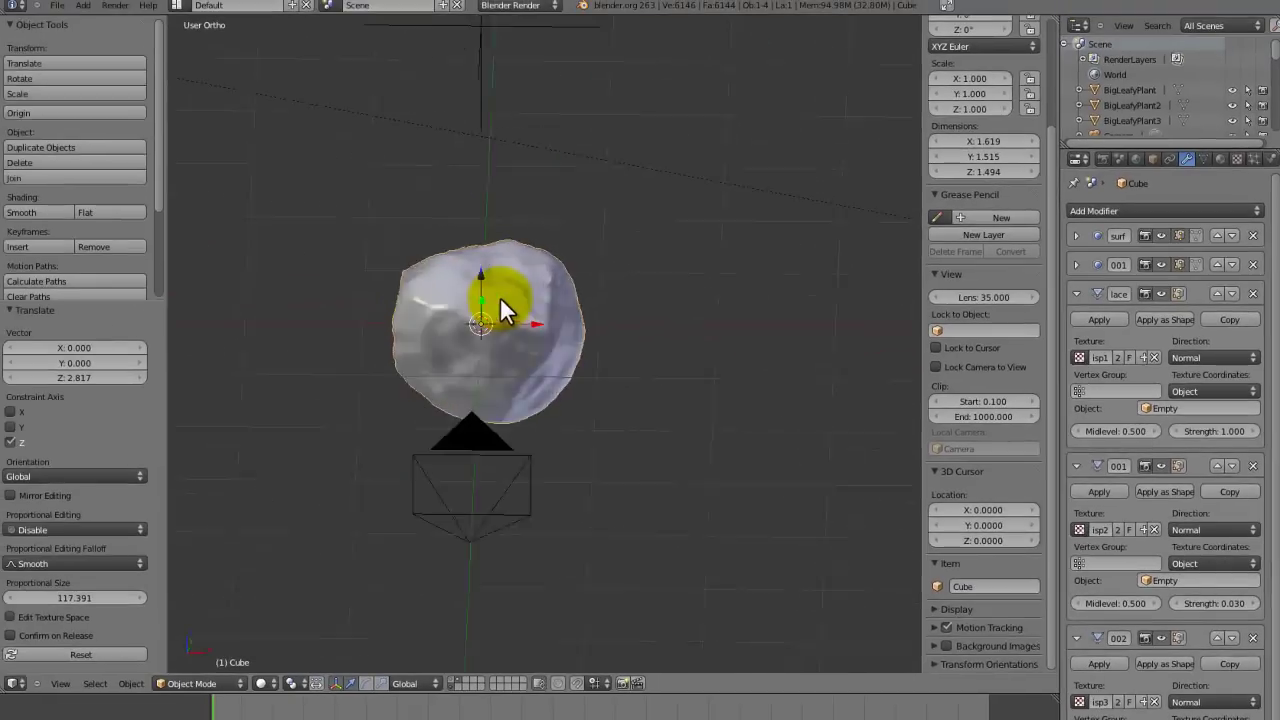
Step: Collapse all three Displace modifiers and save the file over the existing one
middle_drag(513, 303, 463, 373)
scroll(482, 266, down, 5)
scroll(491, 306, up, 4)
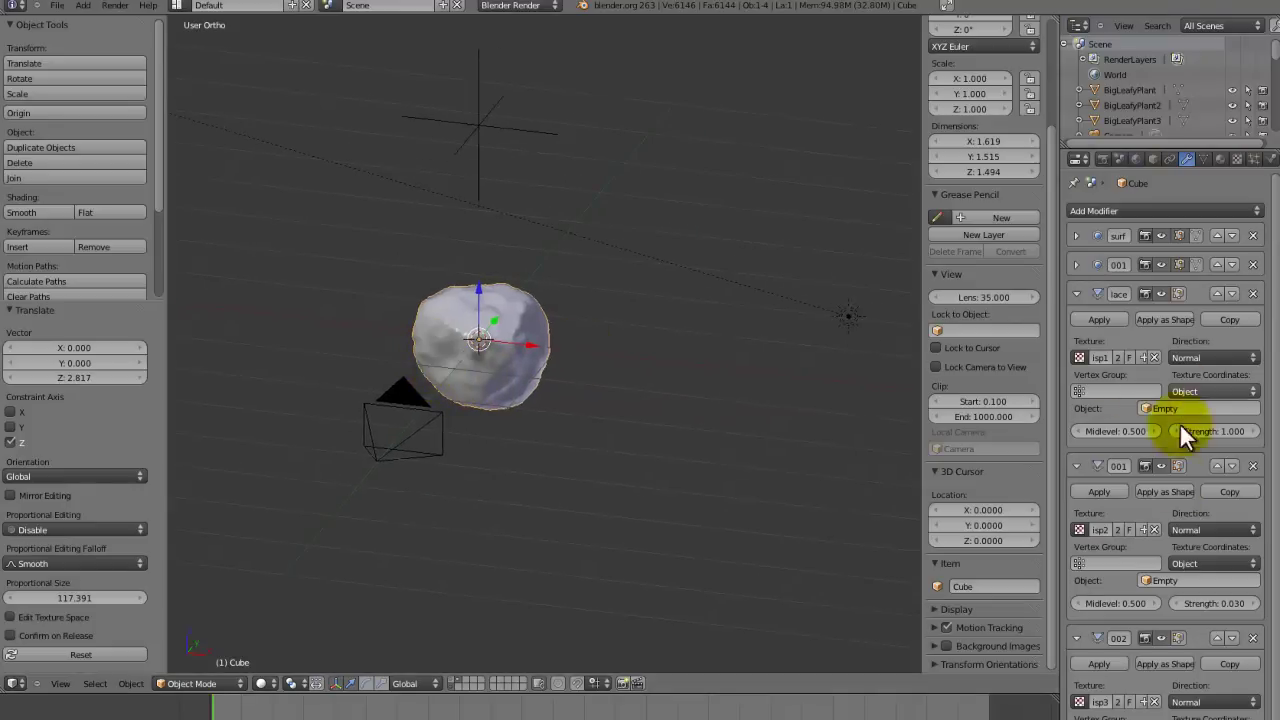
click(1076, 292)
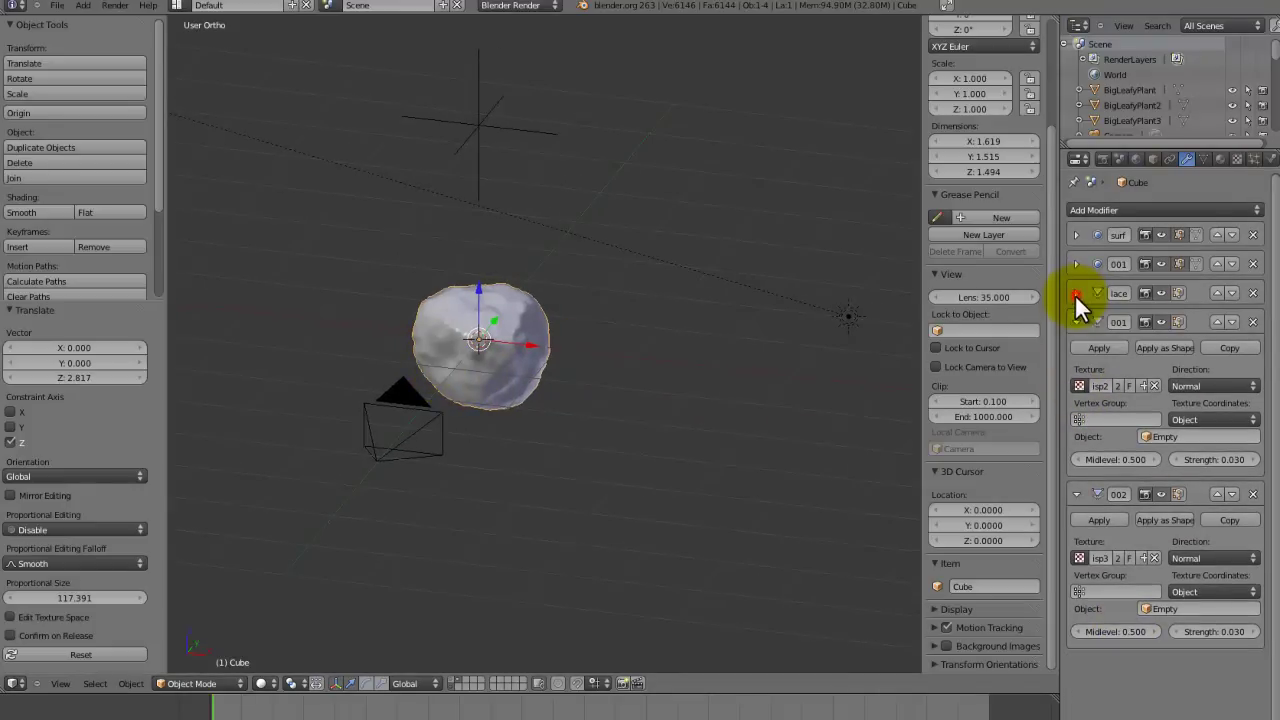
click(1076, 321)
click(1076, 350)
middle_drag(516, 307, 602, 391)
key(ctrl+s)
click(541, 339)
Step: Duplicate the rock and place the copy about 2.26 units along positive X from the original
middle_drag(602, 391, 576, 392)
scroll(506, 346, up, 3)
middle_drag(404, 353, 425, 392)
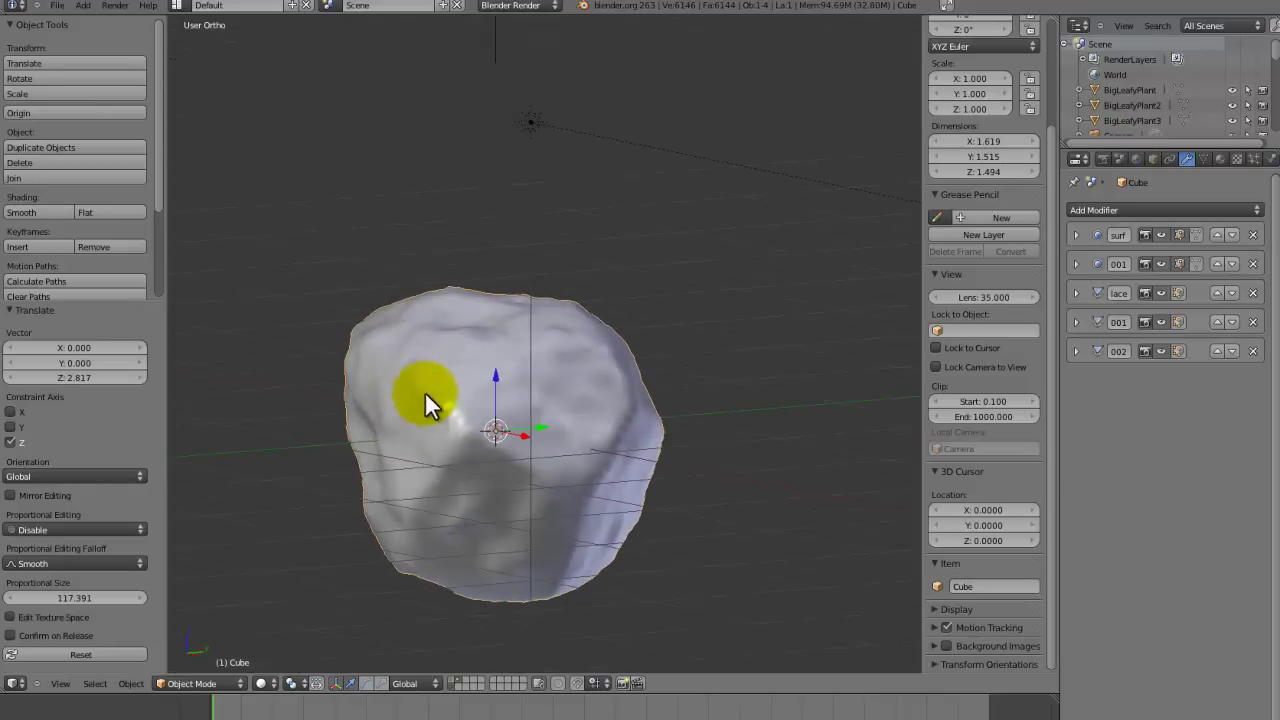
middle_drag(543, 367, 477, 356)
key(shift+d)
key(x)
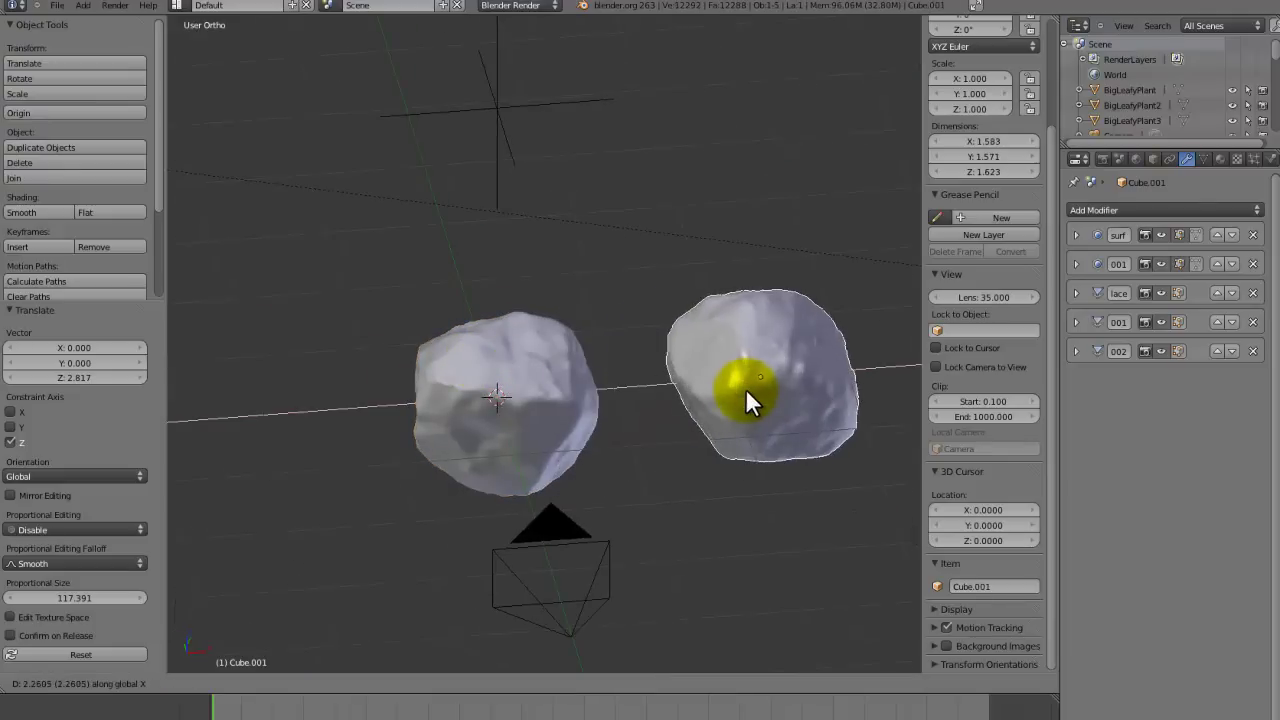
click(745, 390)
Step: Duplicate the copy about 4.26 units along negative X to the original's other side and nudge it slightly along X
middle_drag(698, 413, 677, 380)
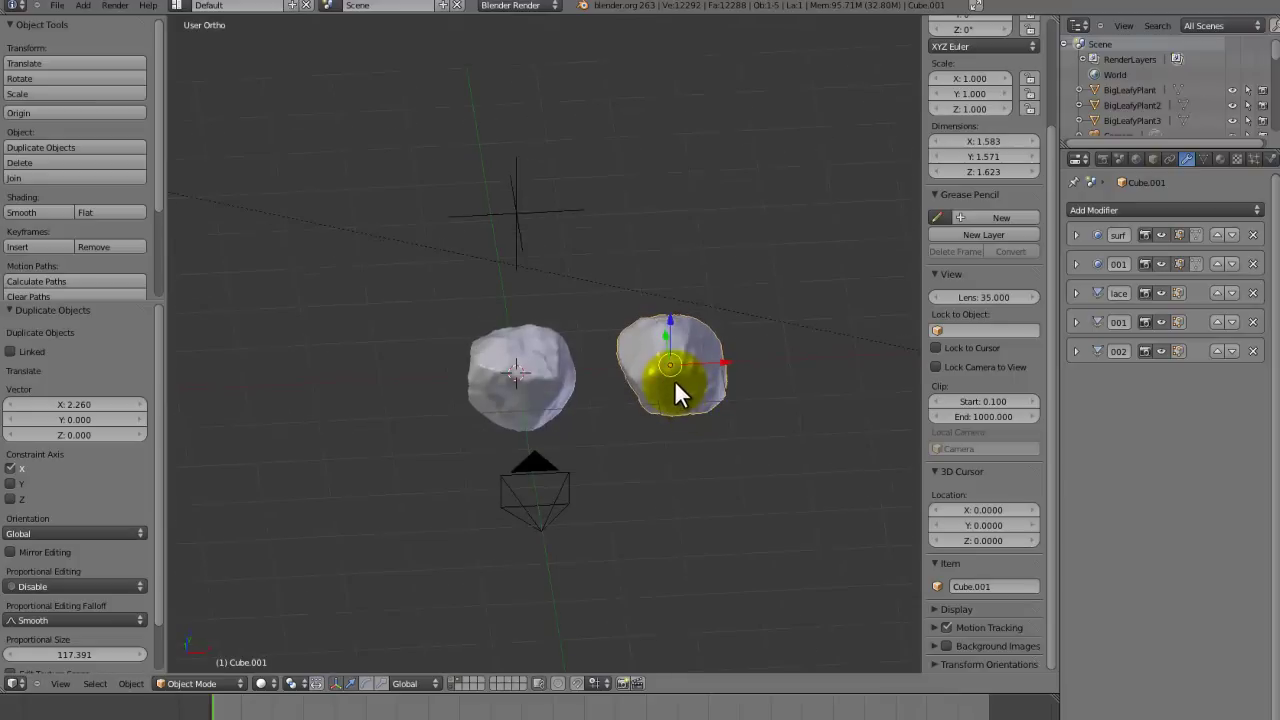
key(shift+d)
key(x)
click(395, 385)
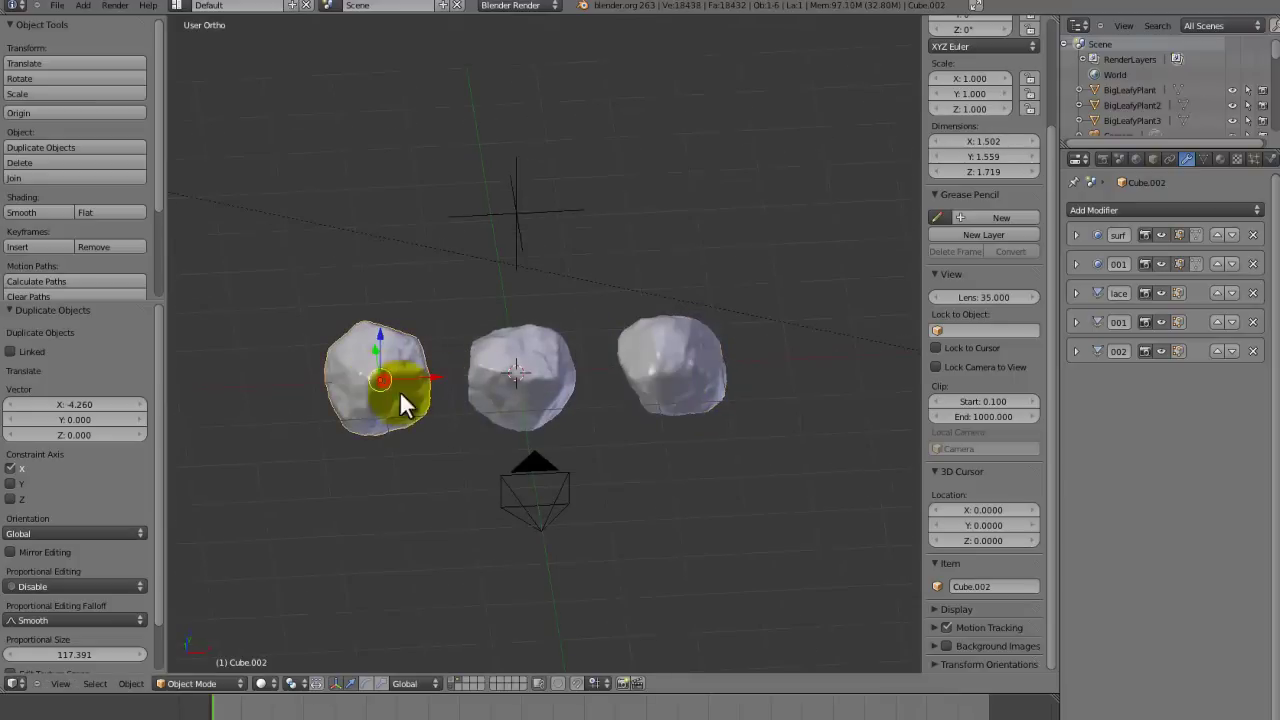
key(x)
key(shift+d)
key(x)
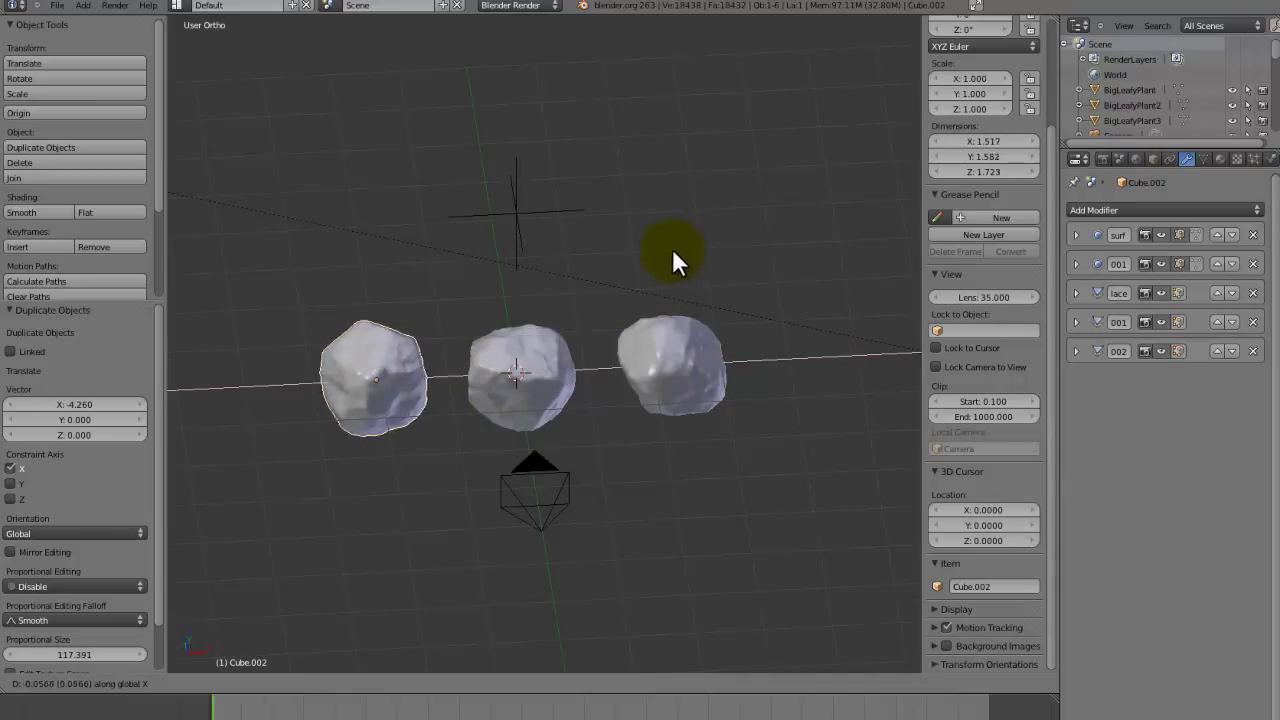
click(667, 249)
Step: Duplicate the rock twice more along X, placing one copy at each end of the row
key(shift+d)
key(x)
click(515, 278)
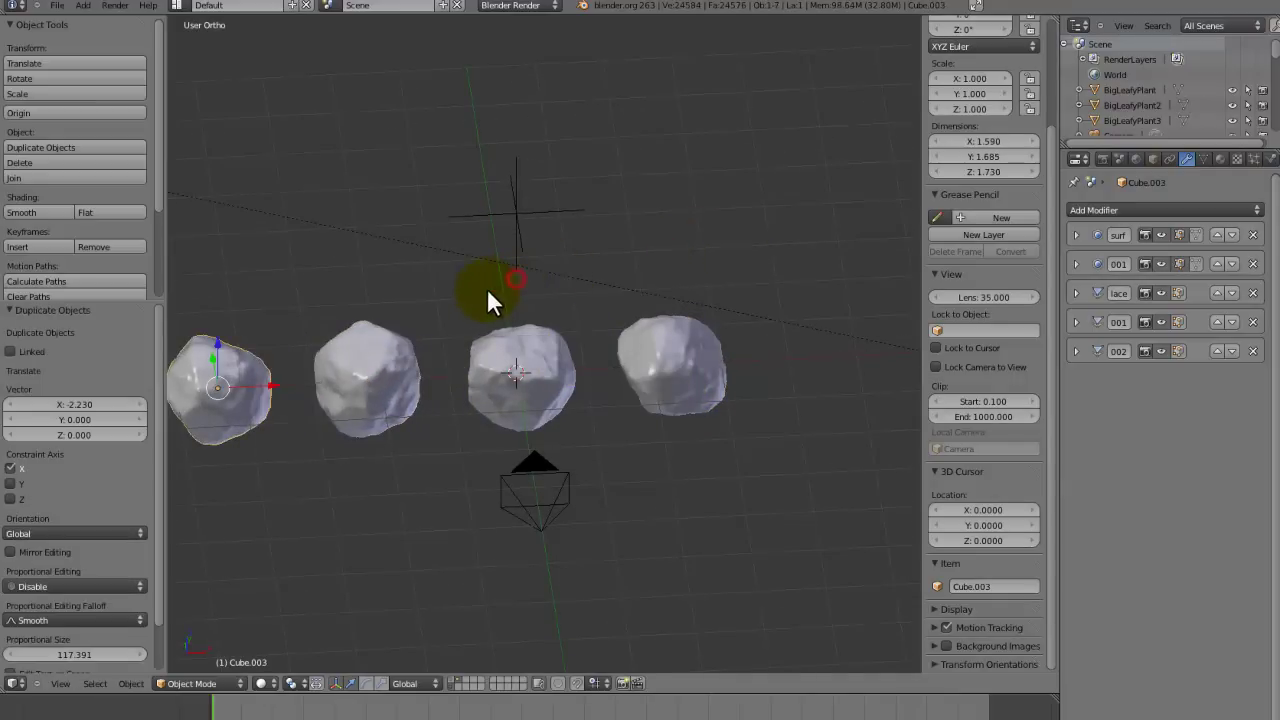
key(shift+d)
key(x)
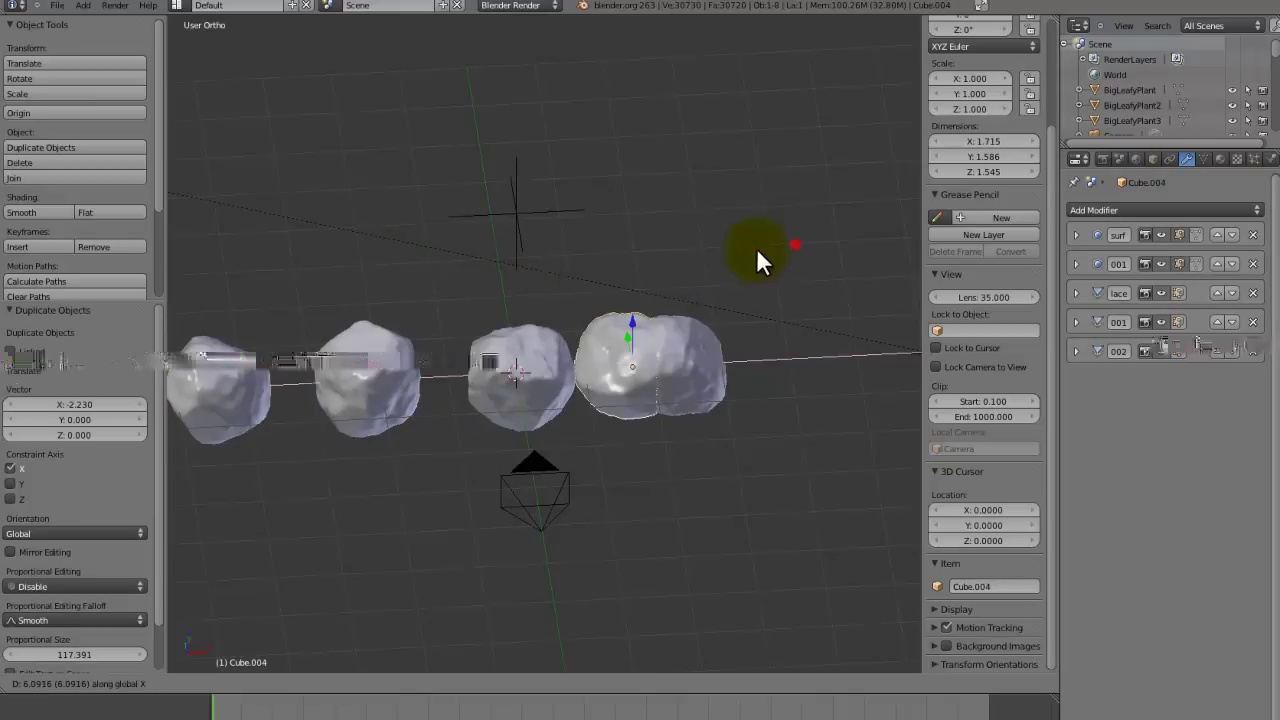
click(725, 279)
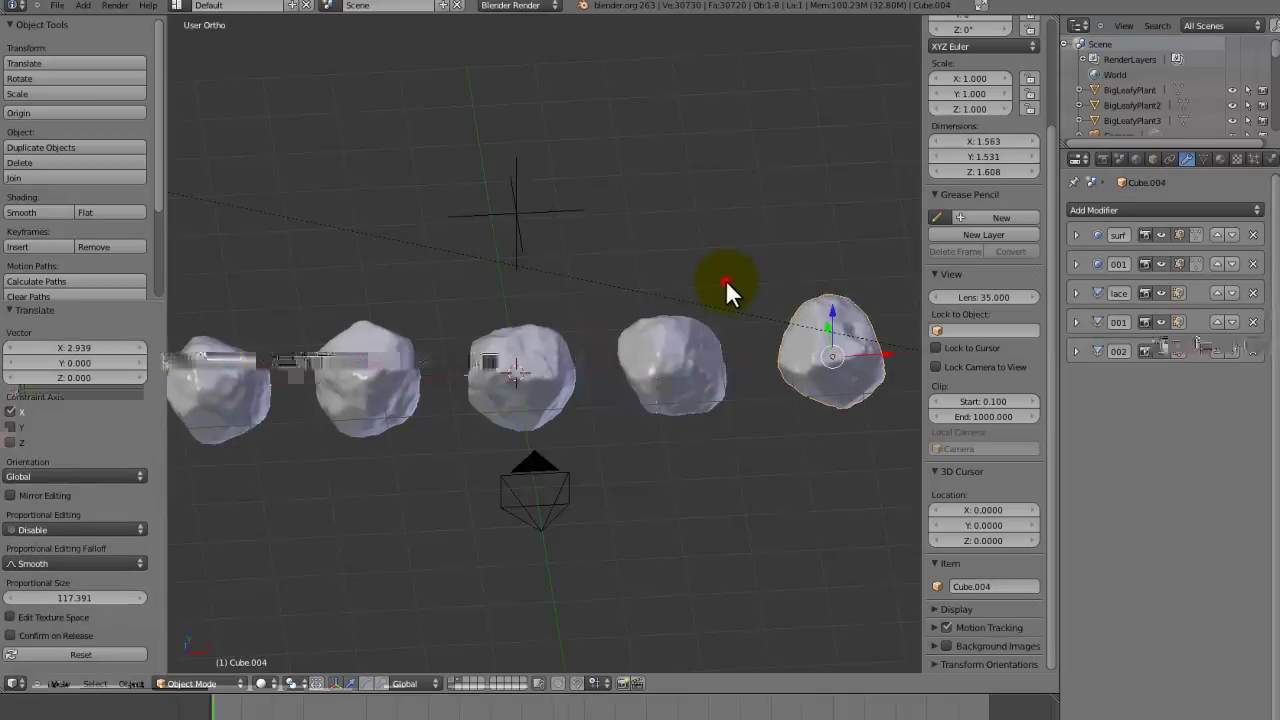
Step: Save the file with the row of five rocks, overwriting the existing version
key(ctrl+s)
click(725, 280)
middle_drag(725, 280, 680, 269)
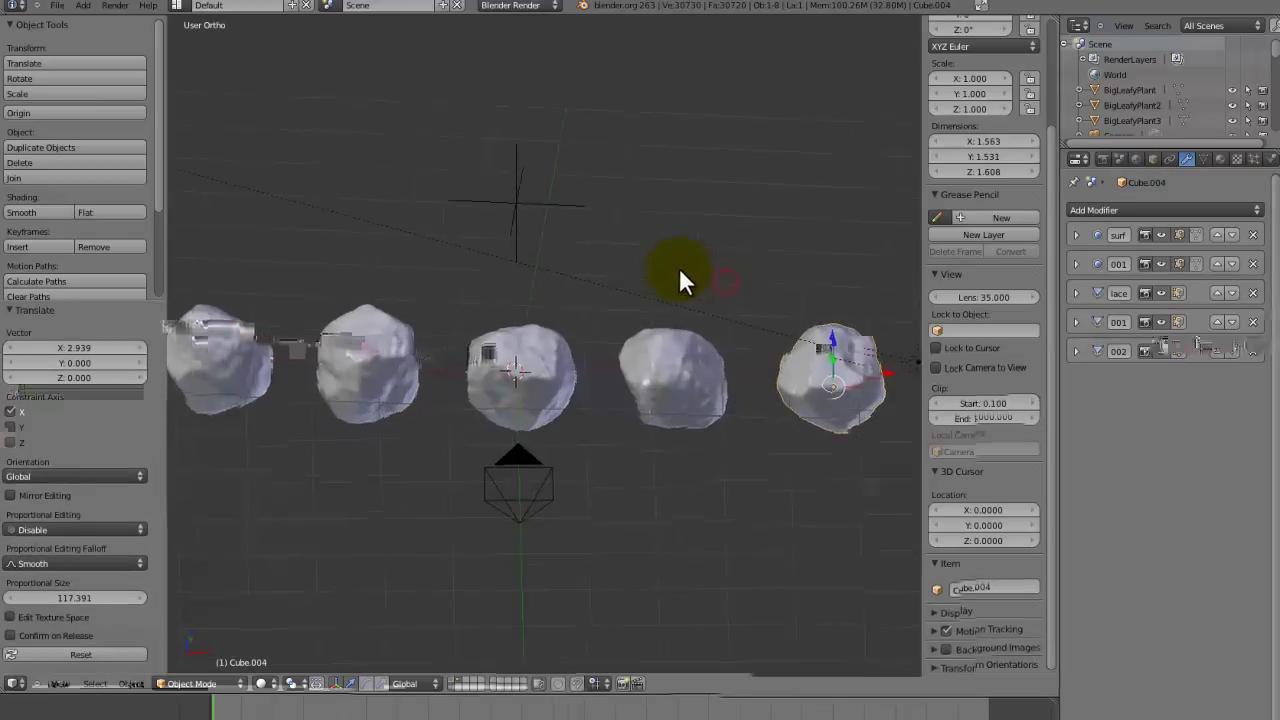
Step: Make the Rock1 material on the rock at the positive X end single-user and rename it Rock5
click(1237, 159)
click(1144, 280)
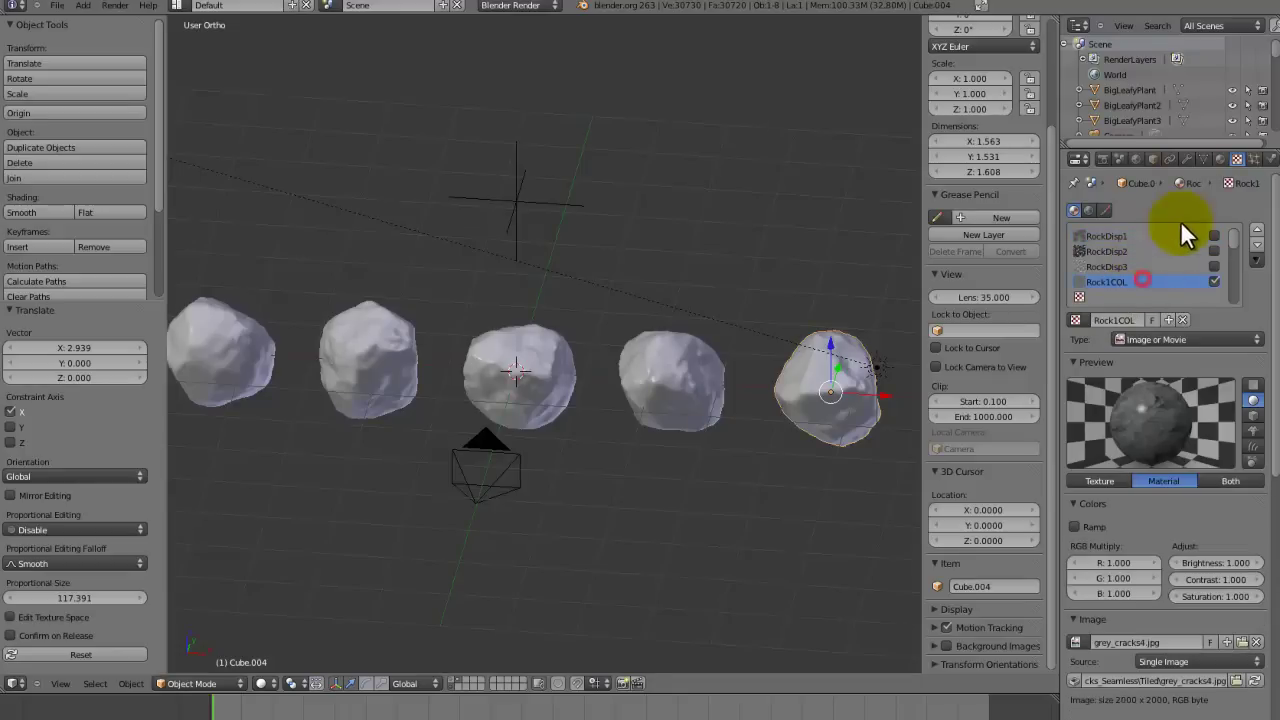
click(1220, 159)
click(1136, 262)
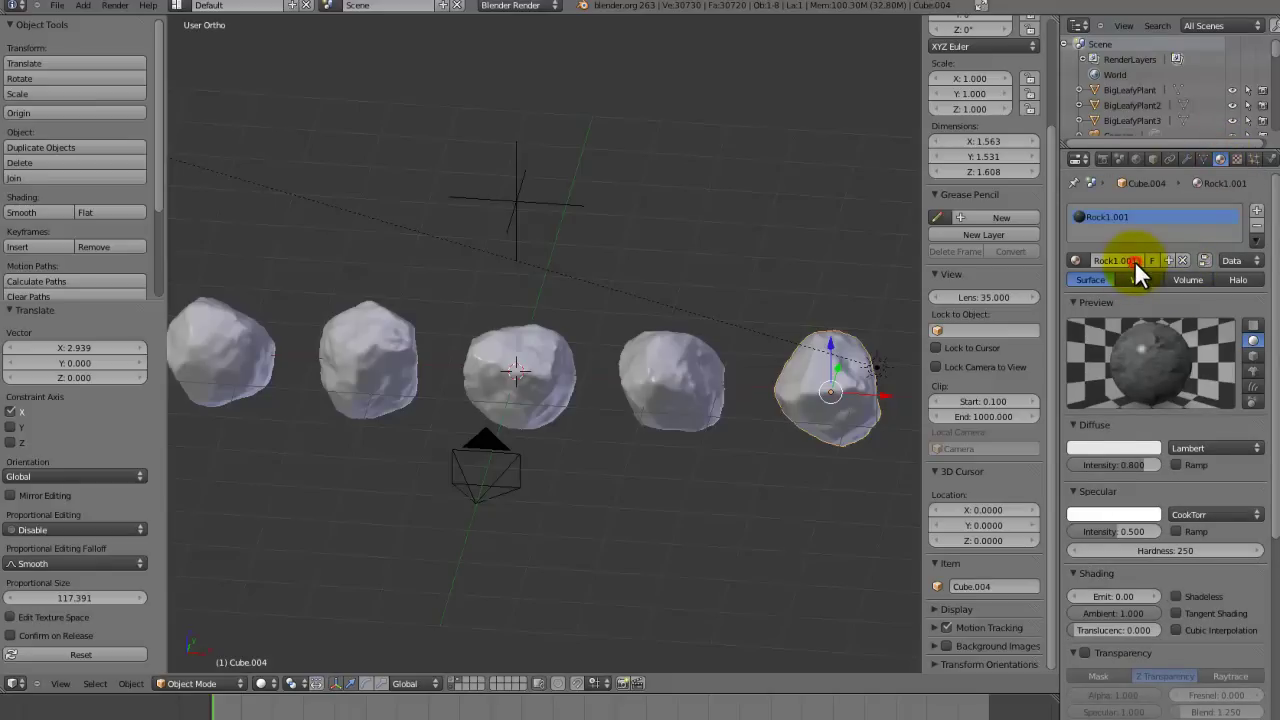
click(1141, 262)
click(1141, 261)
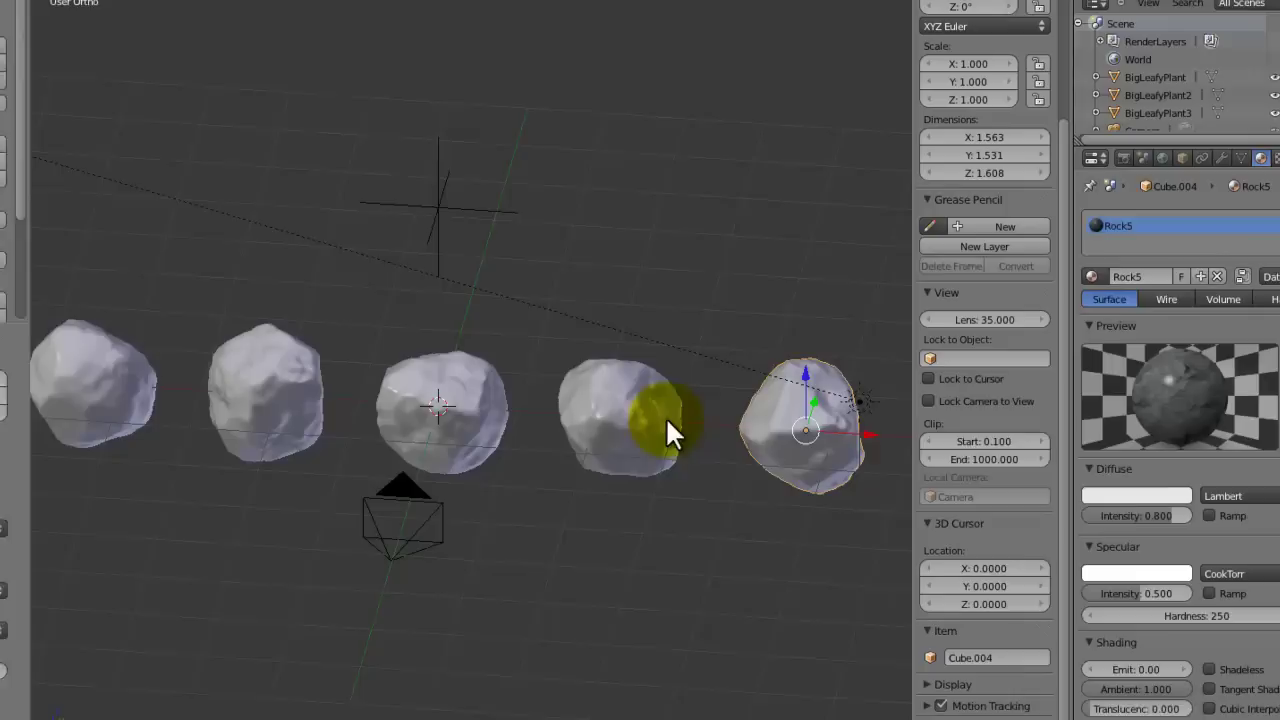
Step: Give the fourth and the middle rock their own single-user copies of the Rock1 material, named Rock4 and Rock3 respectively
right_click(700, 390)
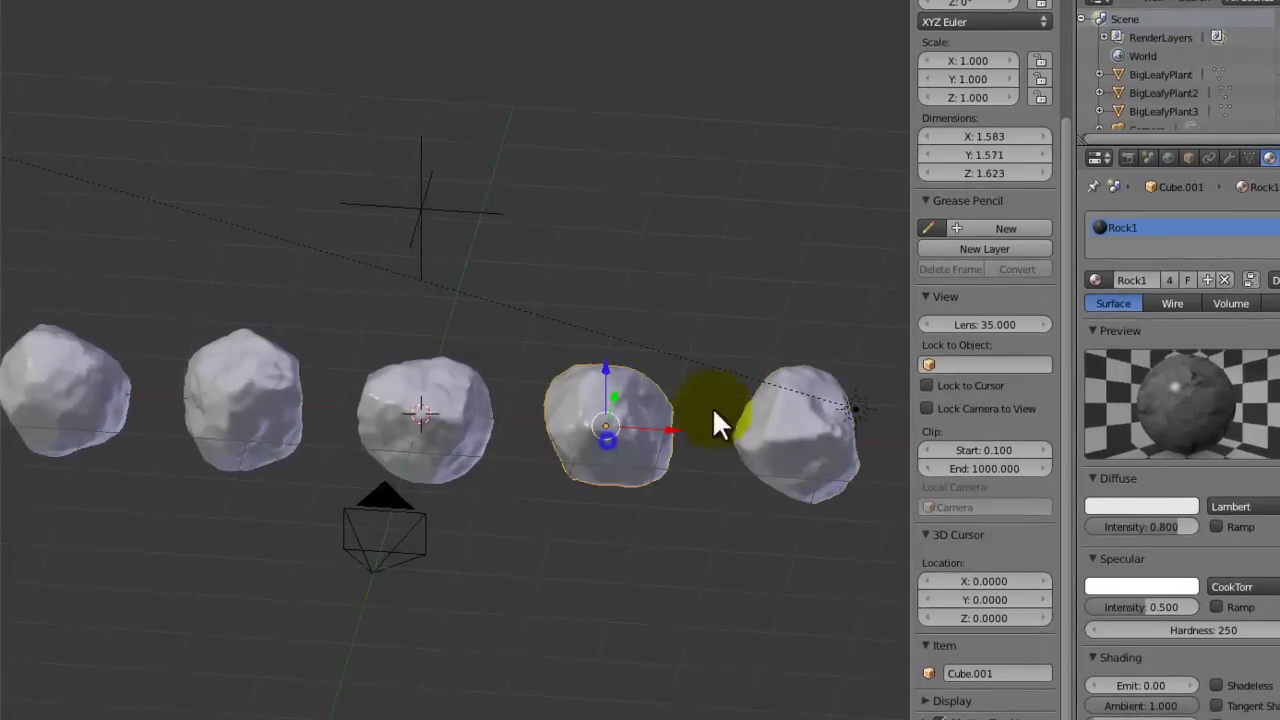
click(1169, 278)
click(1168, 277)
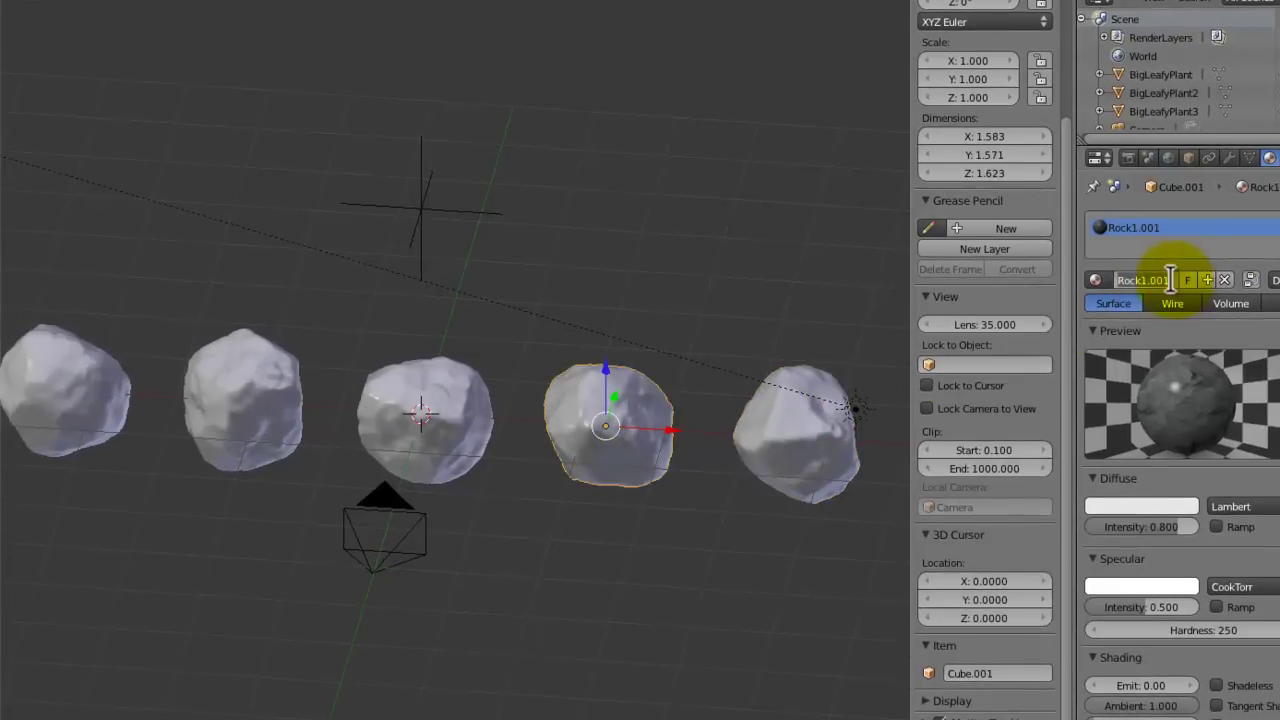
click(1171, 280)
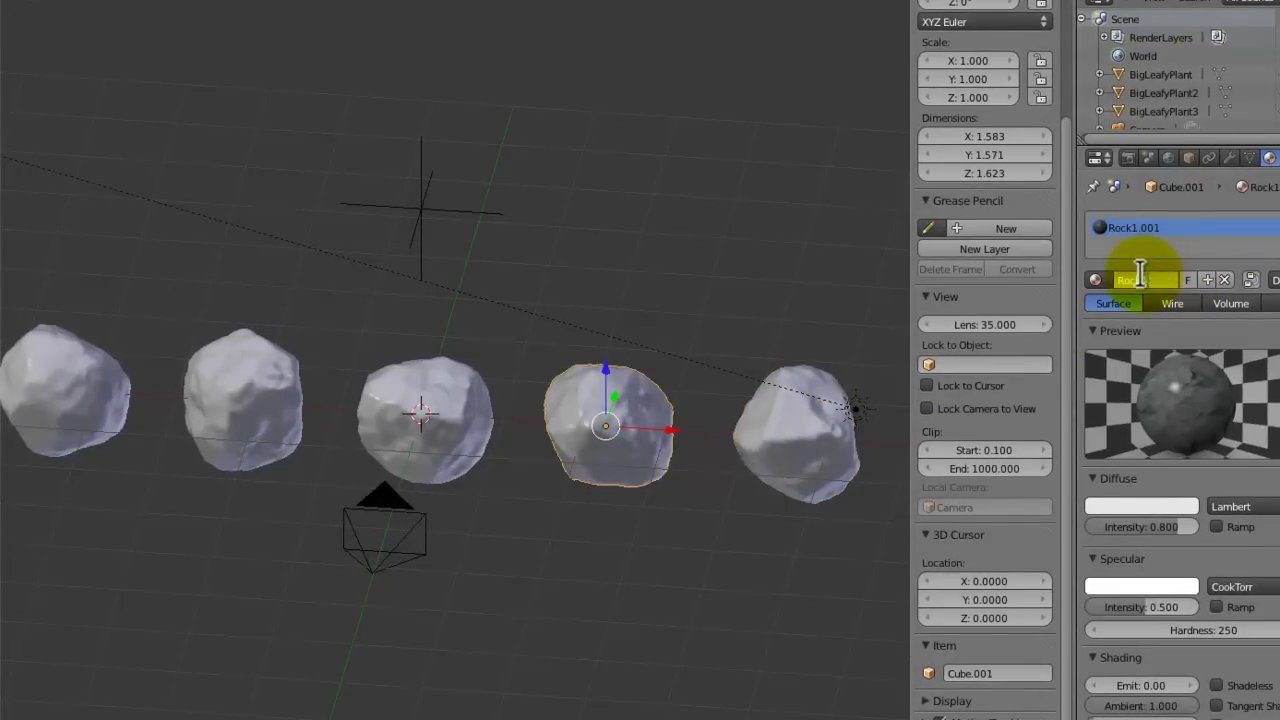
right_click(454, 402)
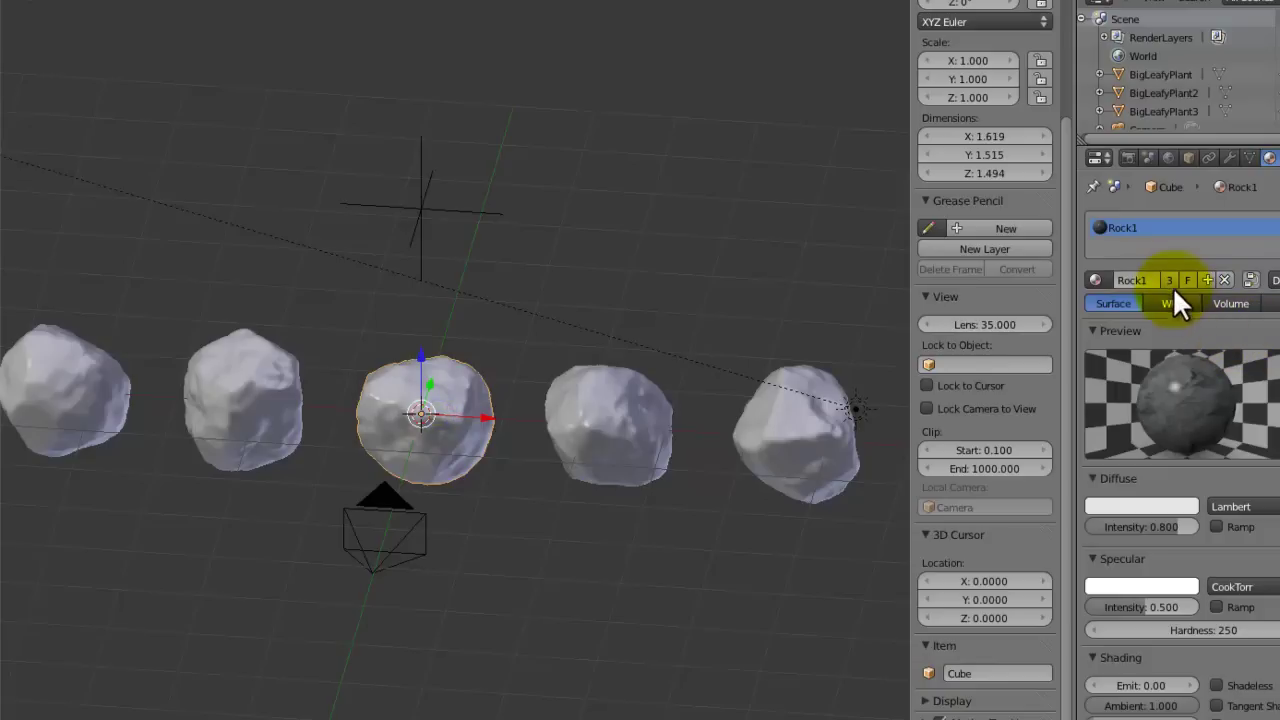
click(1170, 276)
double_click(1174, 278)
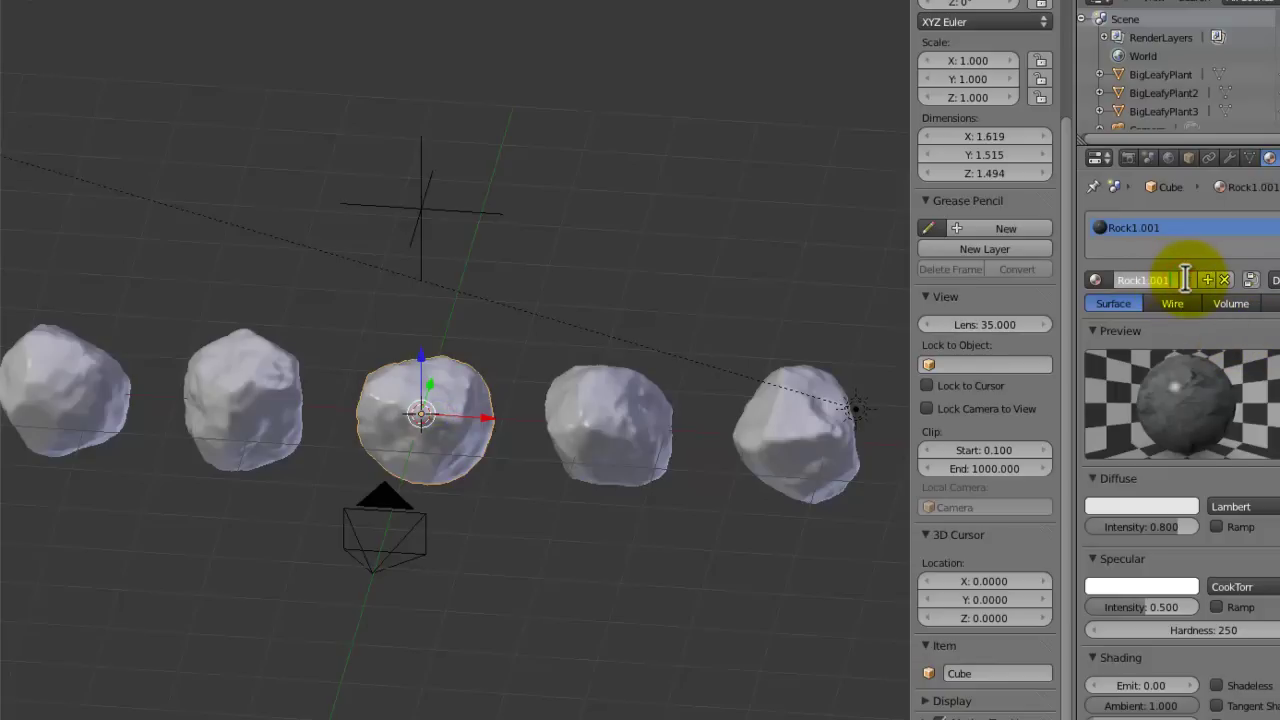
Step: Make the Rock1 material on the second rock from the negative X end single-user and rename it Rock2
right_click(286, 411)
click(1170, 279)
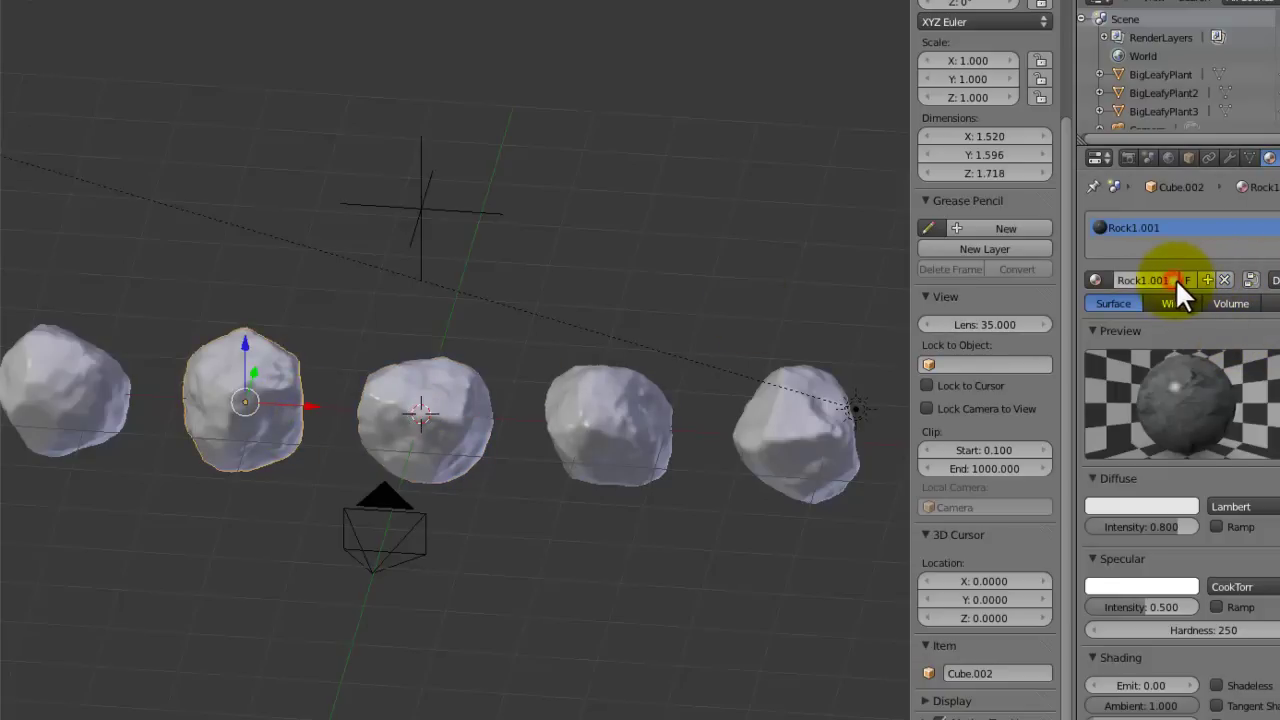
double_click(1174, 279)
double_click(1177, 278)
key(Return)
Step: Save the file with the separate rock materials, overwriting the existing version
key(ctrl+s)
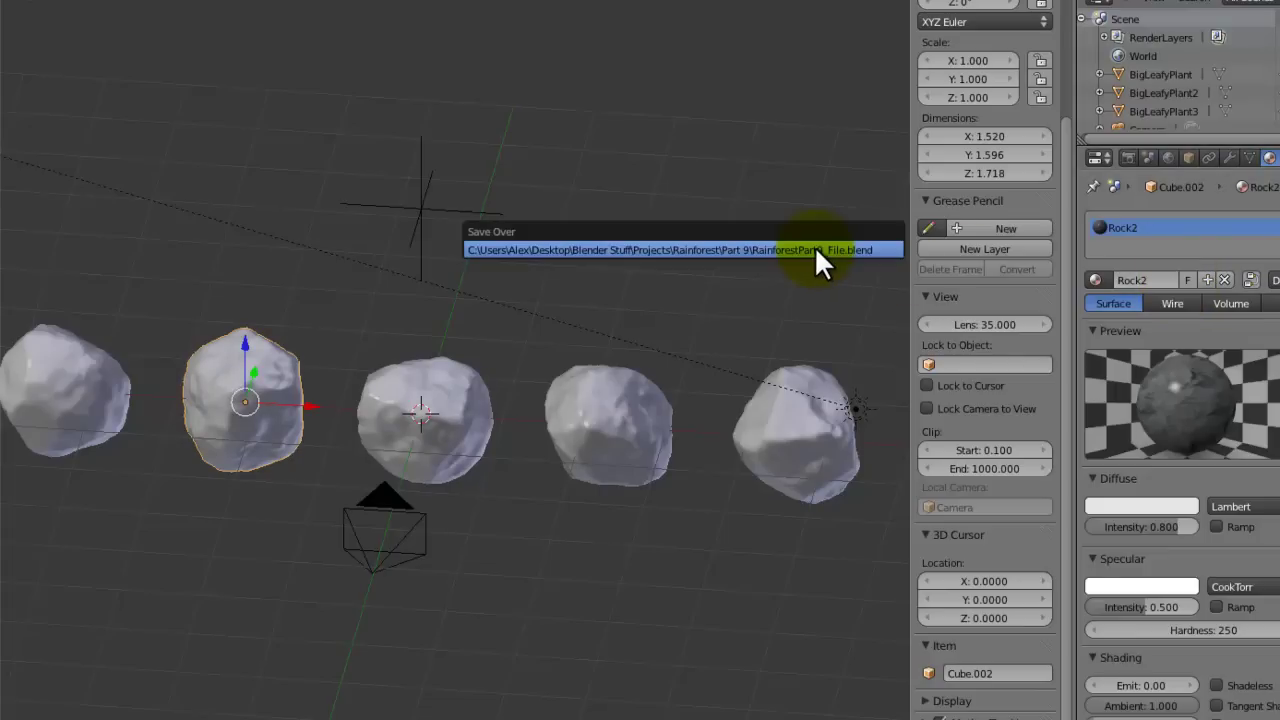
click(810, 245)
mouse_move(808, 246)
middle_down()
mouse_move(714, 276)
mouse_move(823, 265)
middle_up()
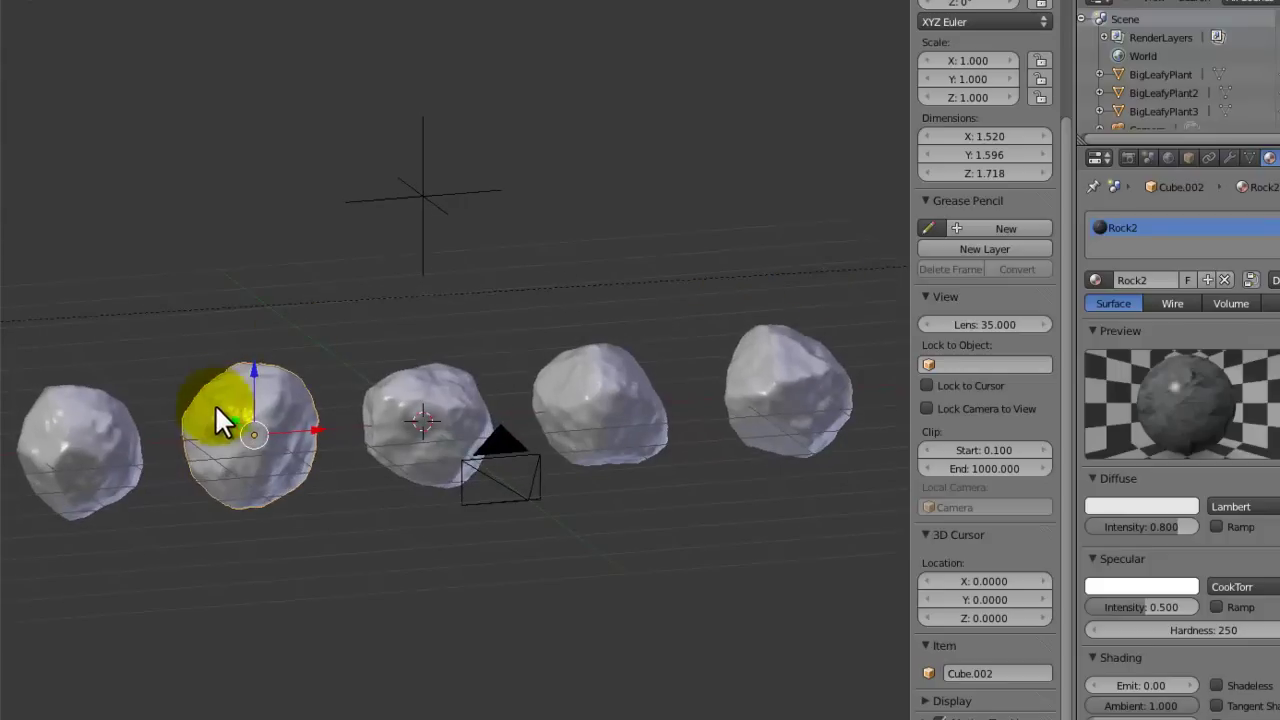
Step: Tint the Rock1 diffuse colour pale yellow and set the Rock2 diffuse colour to light green (R 0.575, G 0.800, B 0.474)
right_click(108, 461)
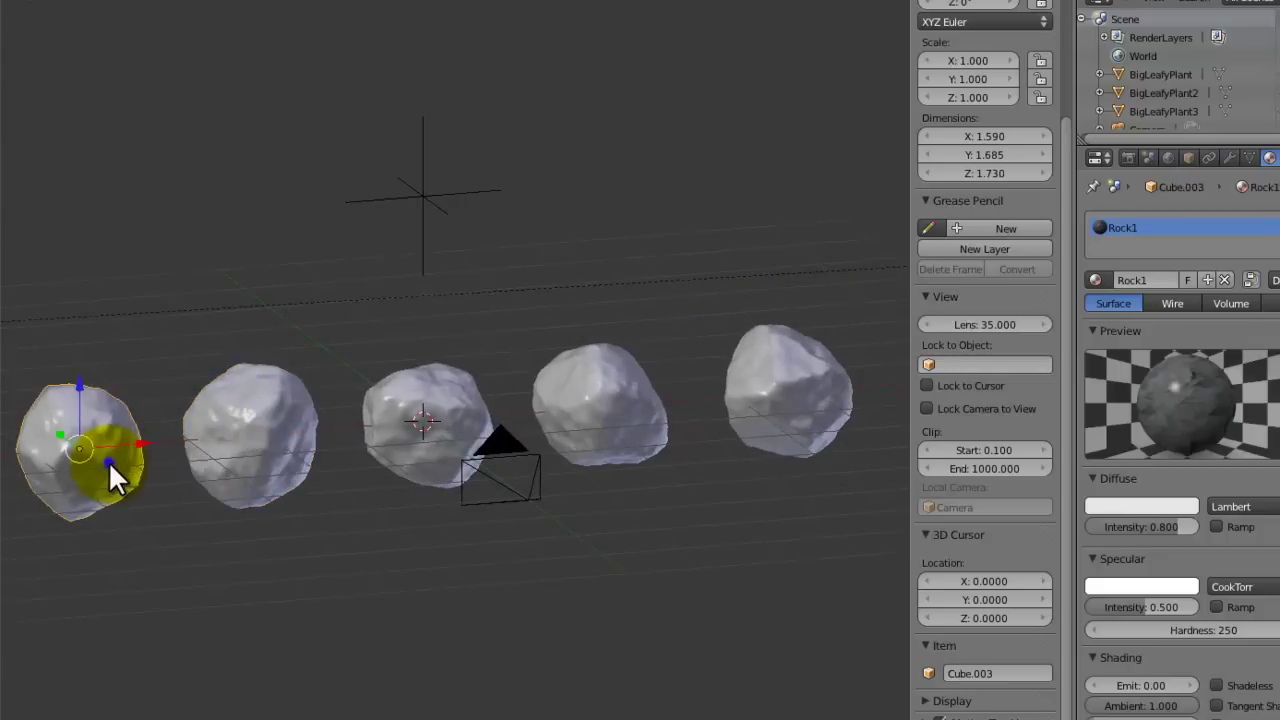
click(1138, 502)
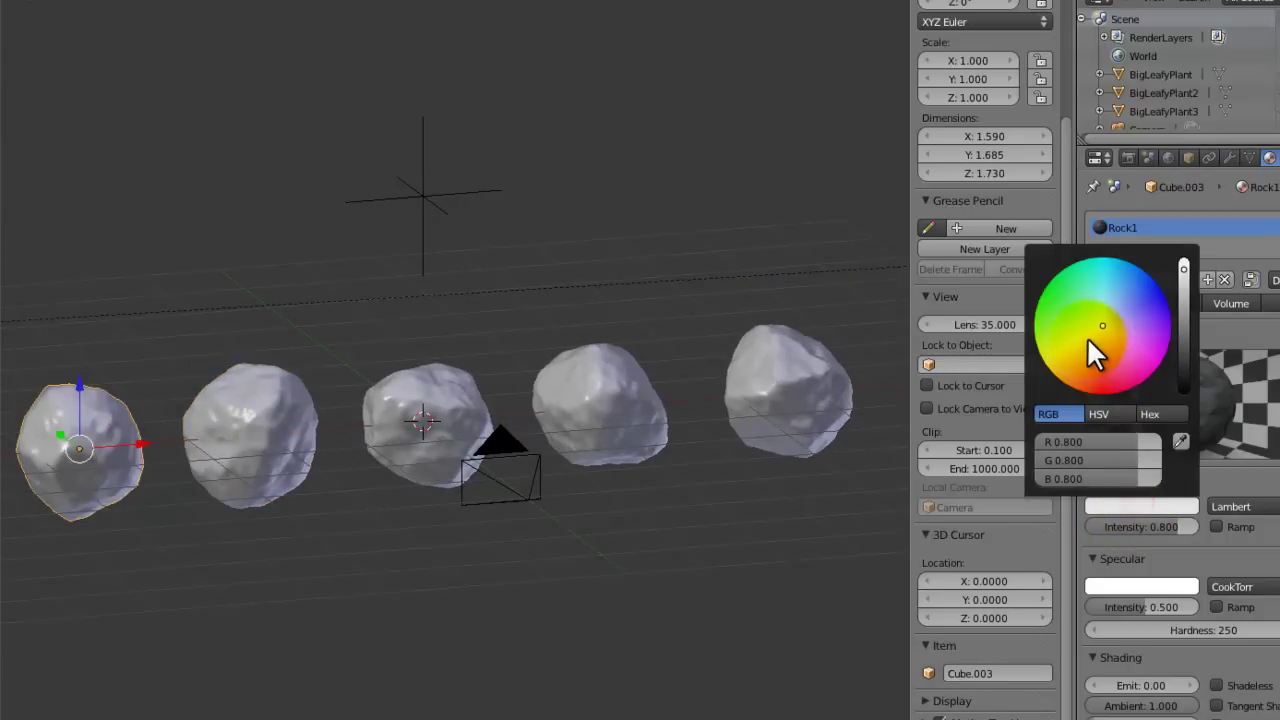
right_click(250, 455)
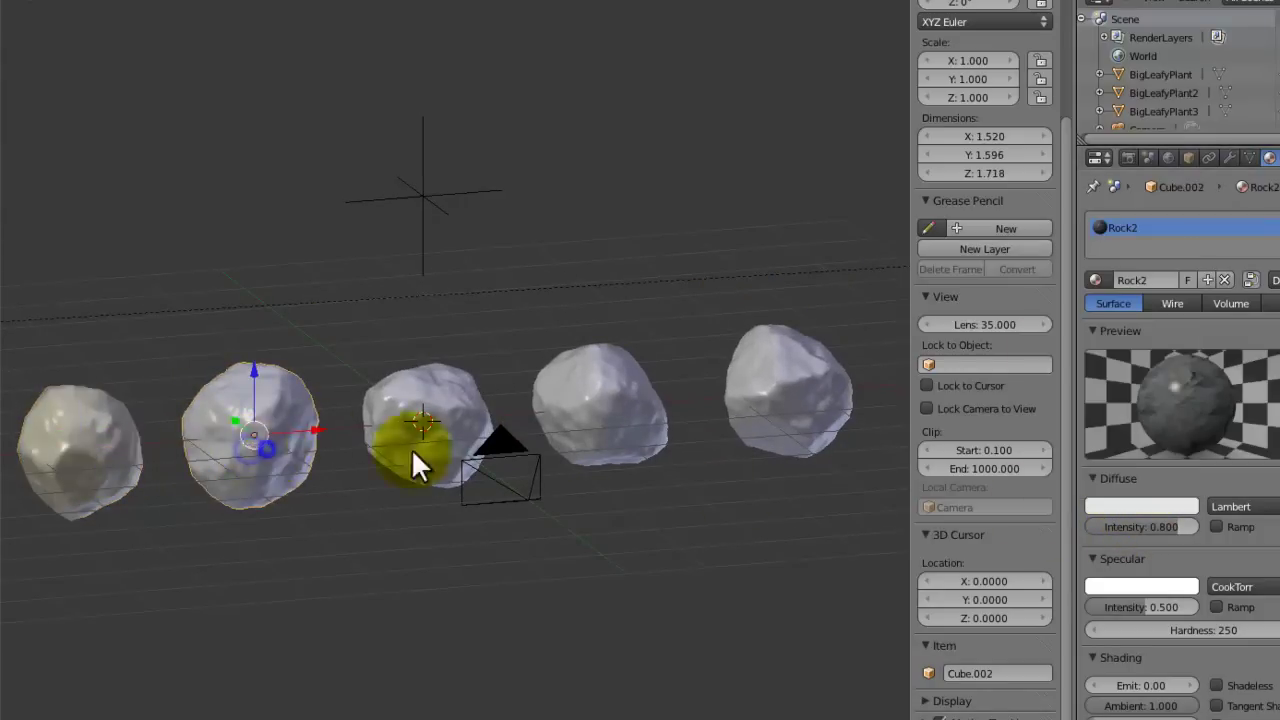
click(1101, 502)
click(1076, 317)
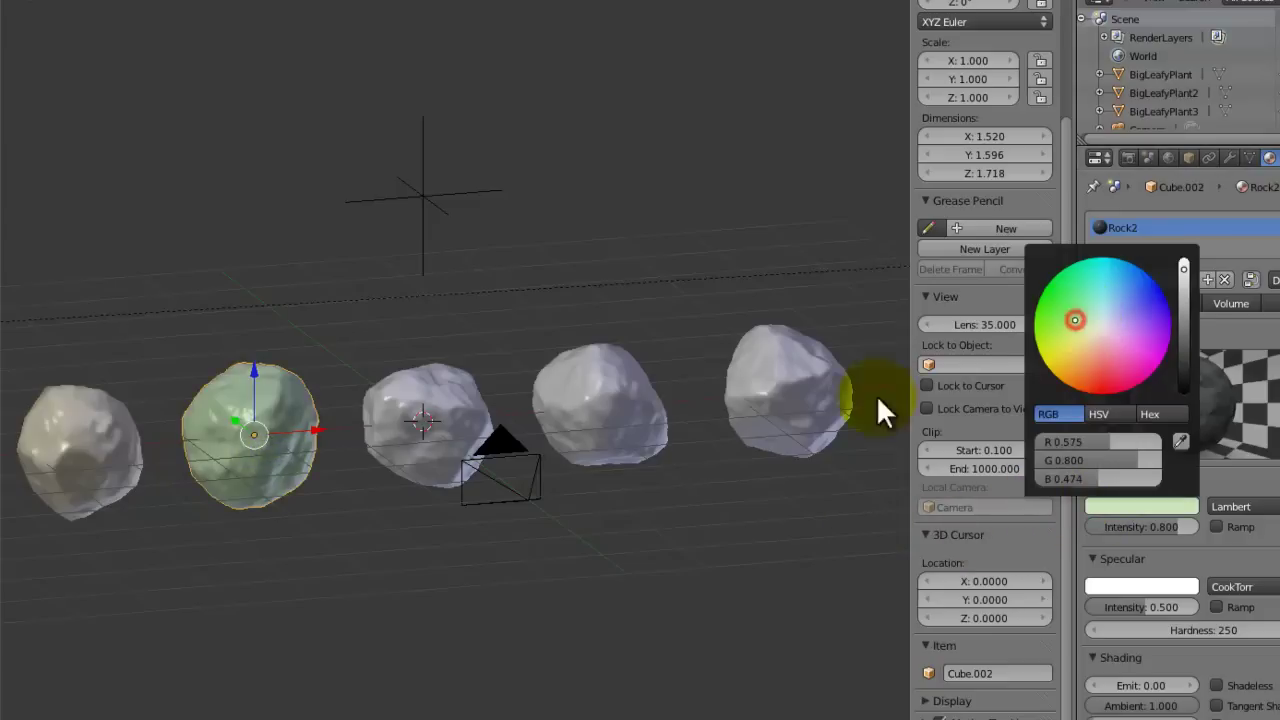
Step: Set the Rock3 diffuse colour to light blue (R 0.561, G 0.557, B 0.800) and tint the Rock4 diffuse colour pale purple-pink
right_click(425, 427)
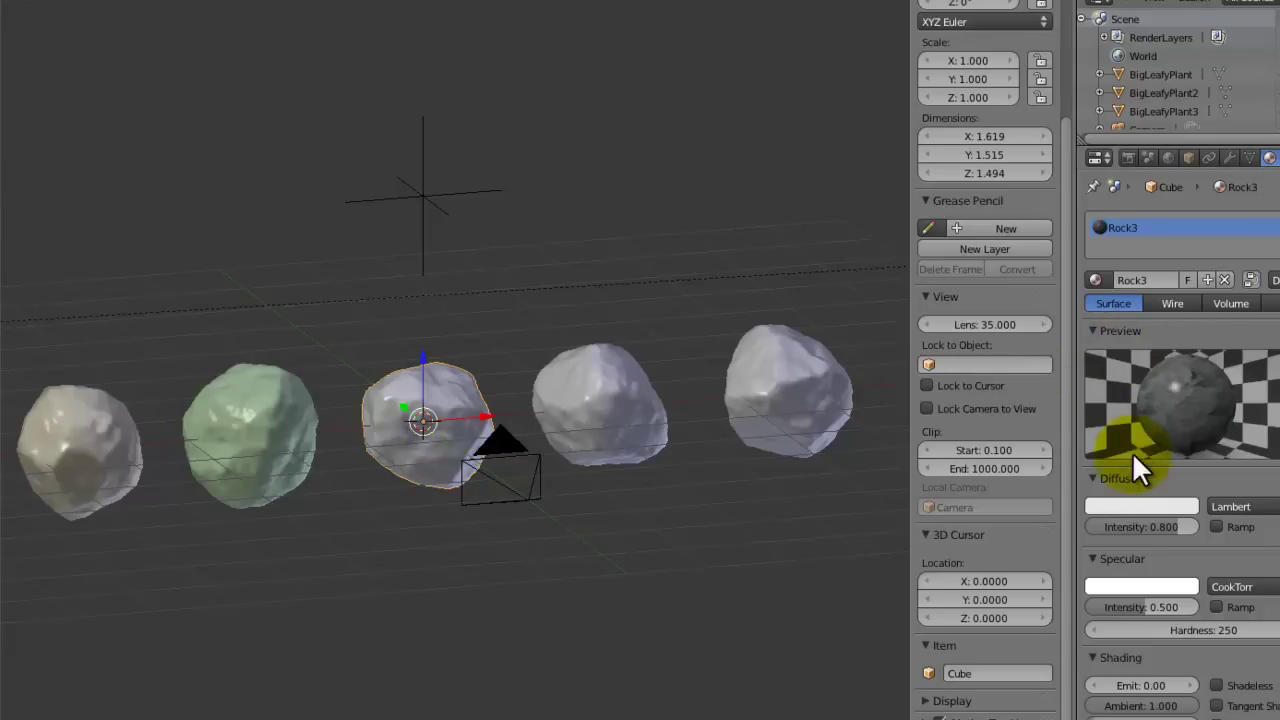
click(1127, 505)
click(1121, 317)
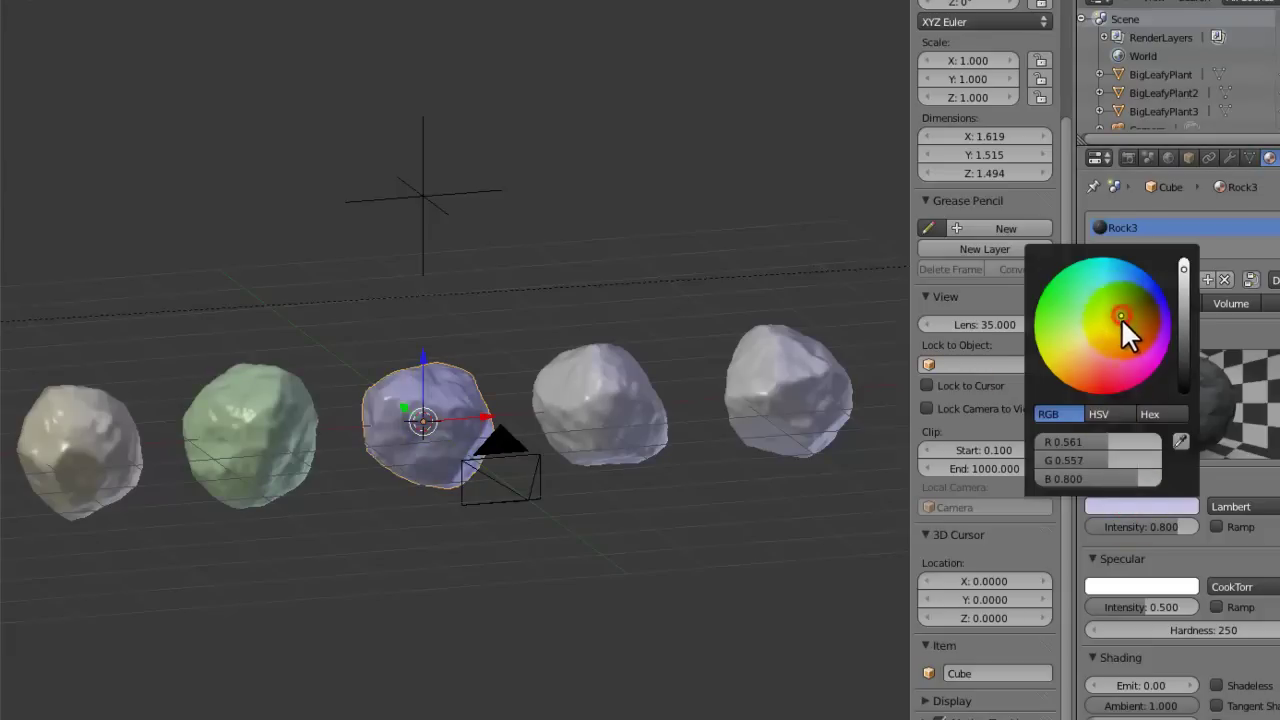
right_click(615, 373)
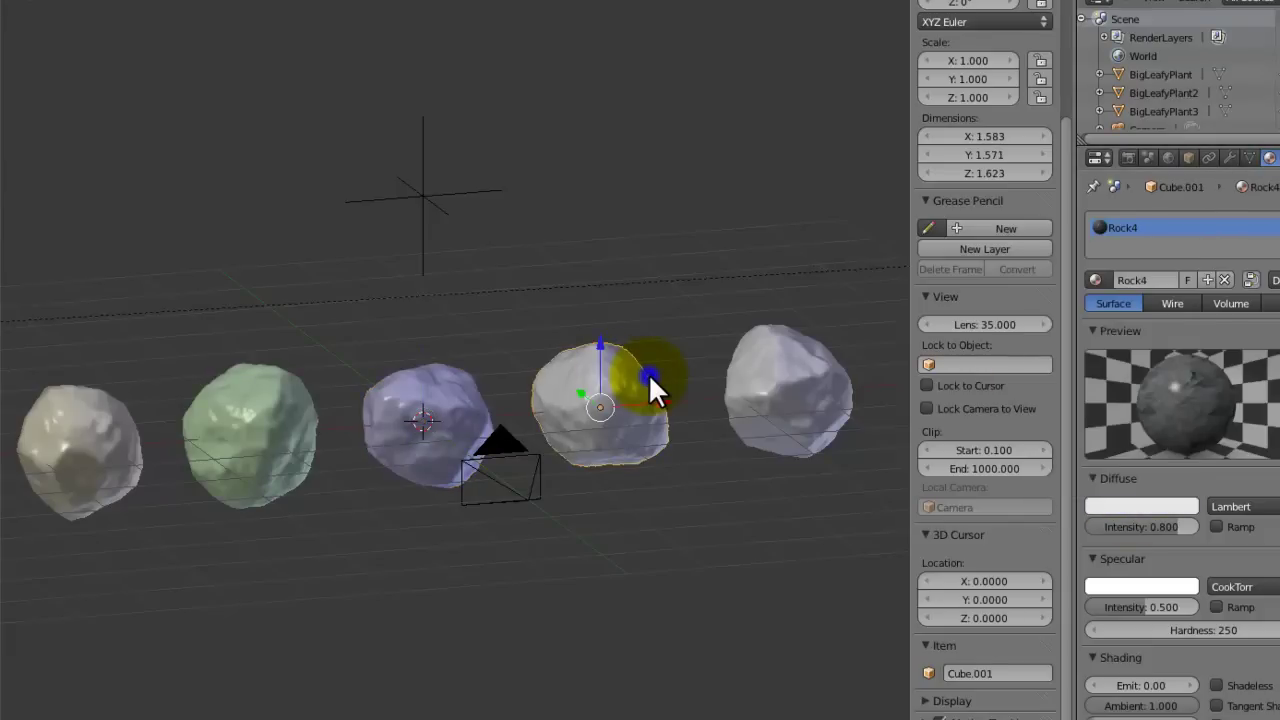
click(1127, 503)
click(1116, 332)
Step: Tint the Rock5 diffuse colour light red-pink on the rock at the positive X end
right_click(776, 408)
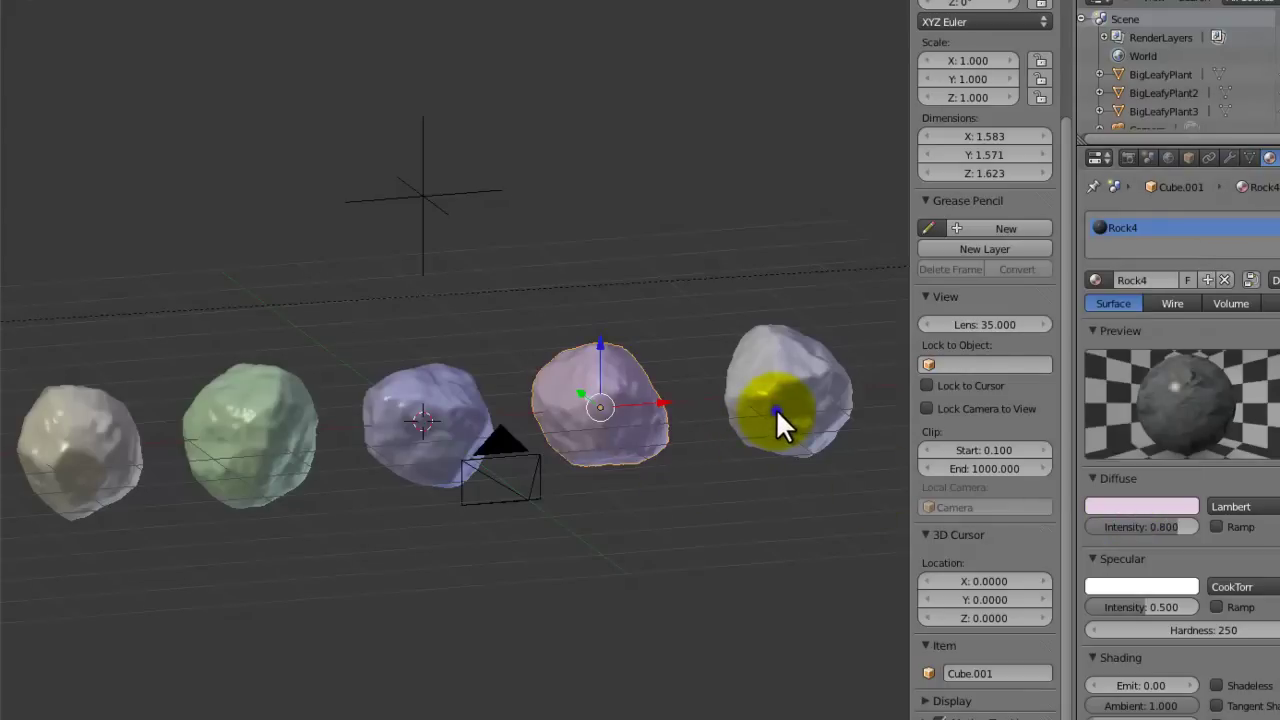
click(1113, 507)
click(1101, 338)
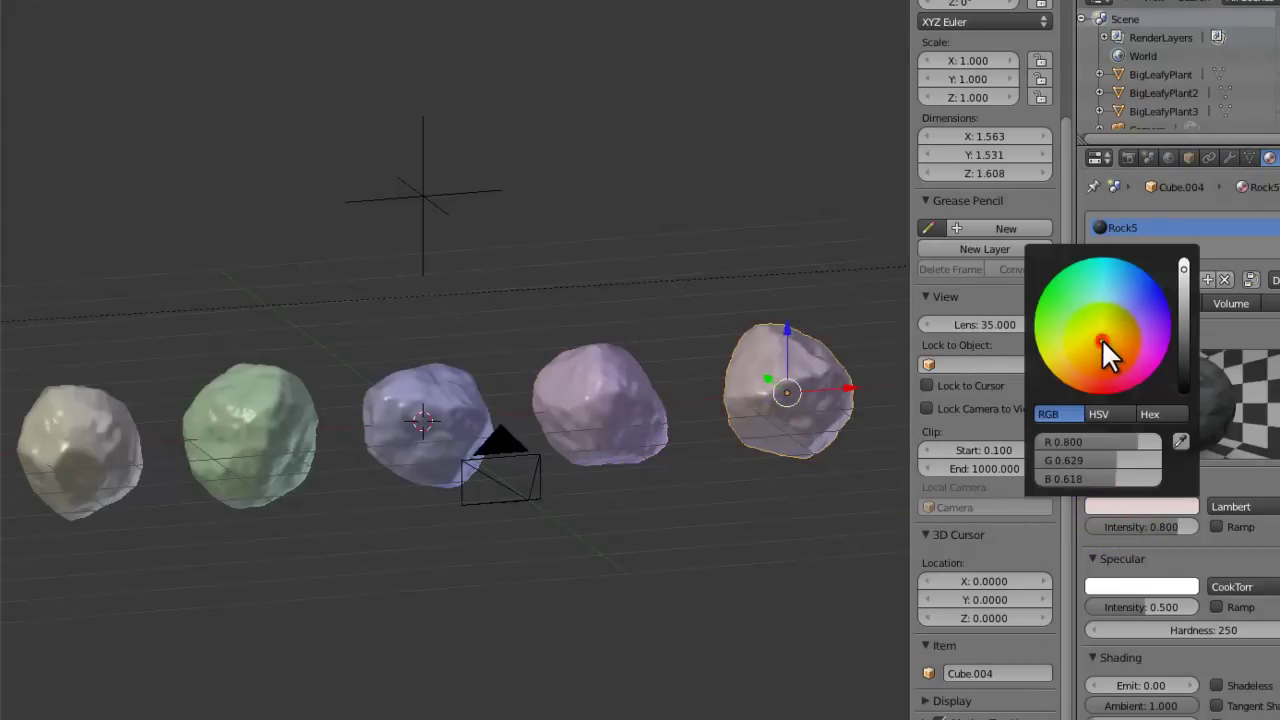
click(1102, 345)
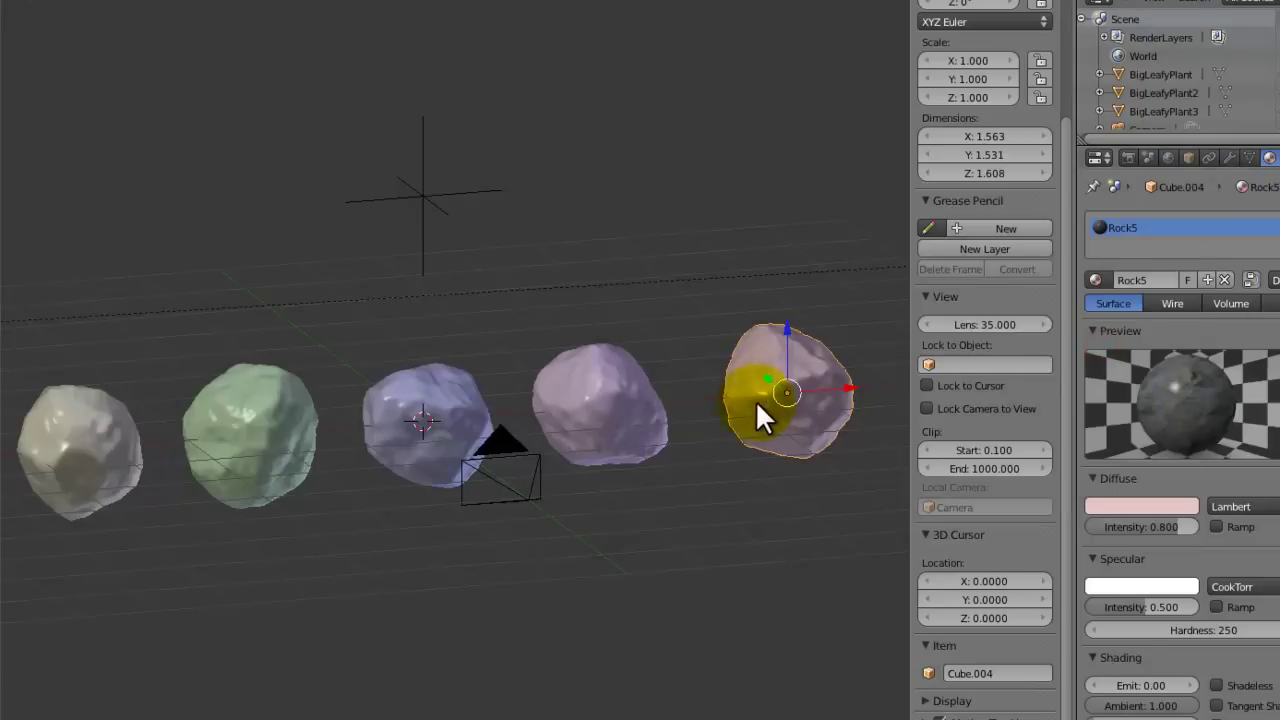
Step: Deselect everything and save the file with the tinted rocks over the existing version
key(a)
middle_drag(768, 402, 722, 415)
key(ctrl+s)
click(699, 444)
Step: Make the Rock1COL texture on the green rock single-user and rename it Rock2COL
right_click(721, 411)
scroll(710, 430, down, 3)
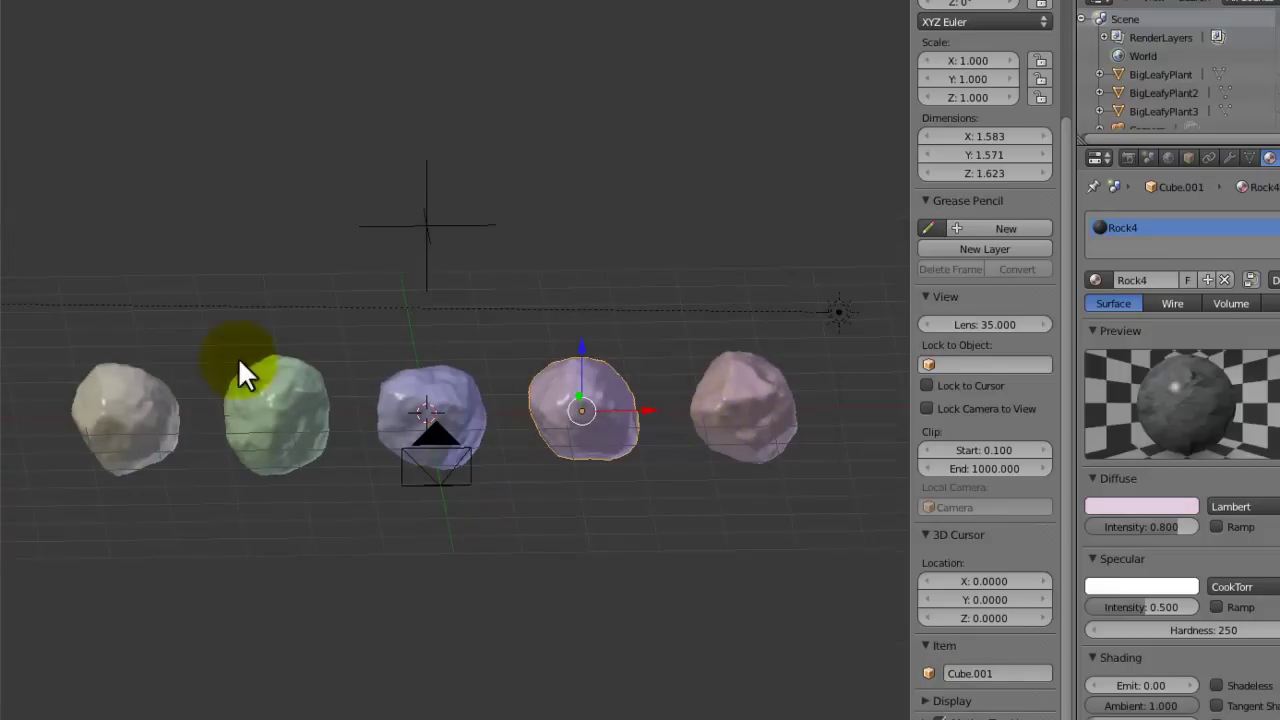
right_click(172, 380)
right_click(232, 400)
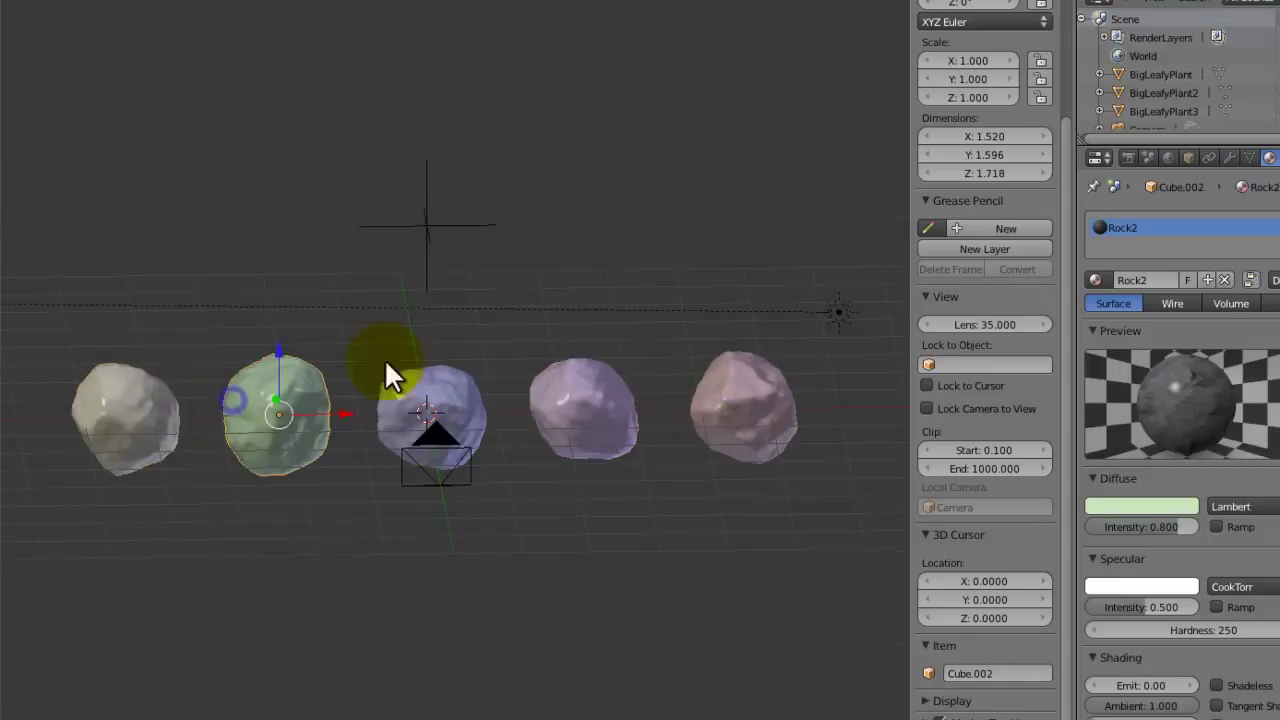
click(1264, 146)
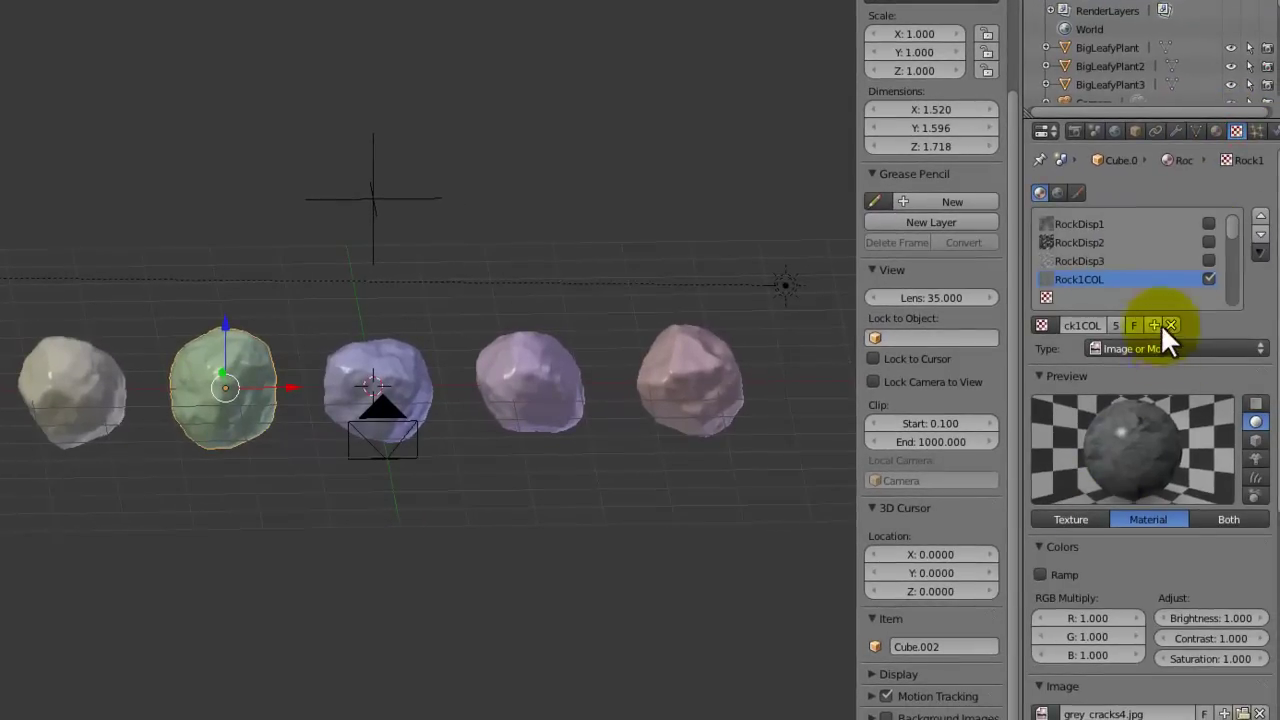
scroll(1171, 440, down, 5)
scroll(1183, 505, up, 5)
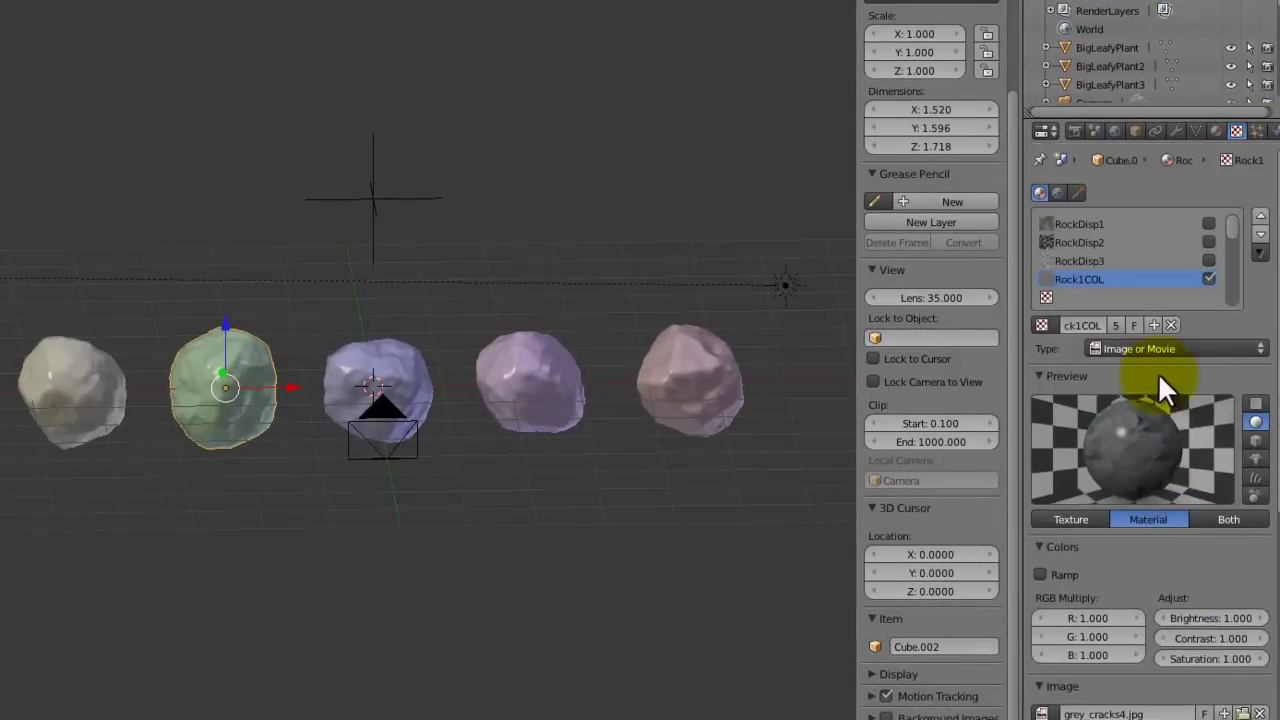
click(1117, 325)
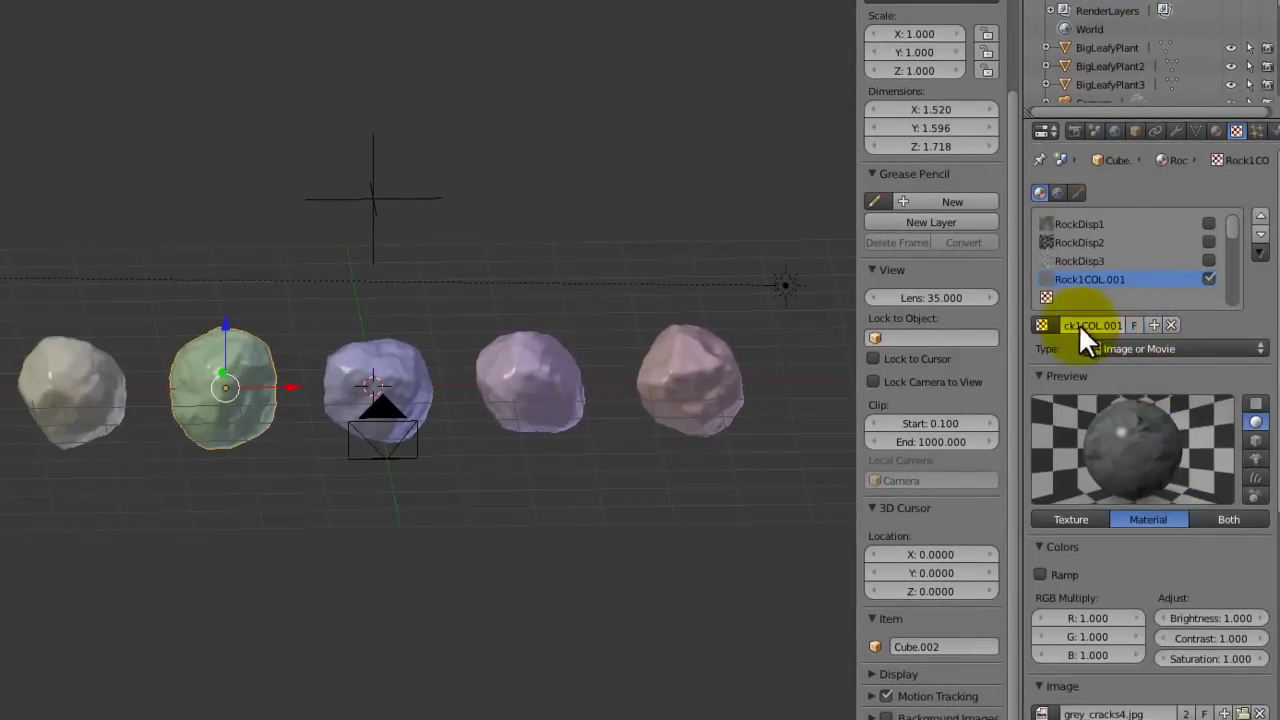
click(1075, 325)
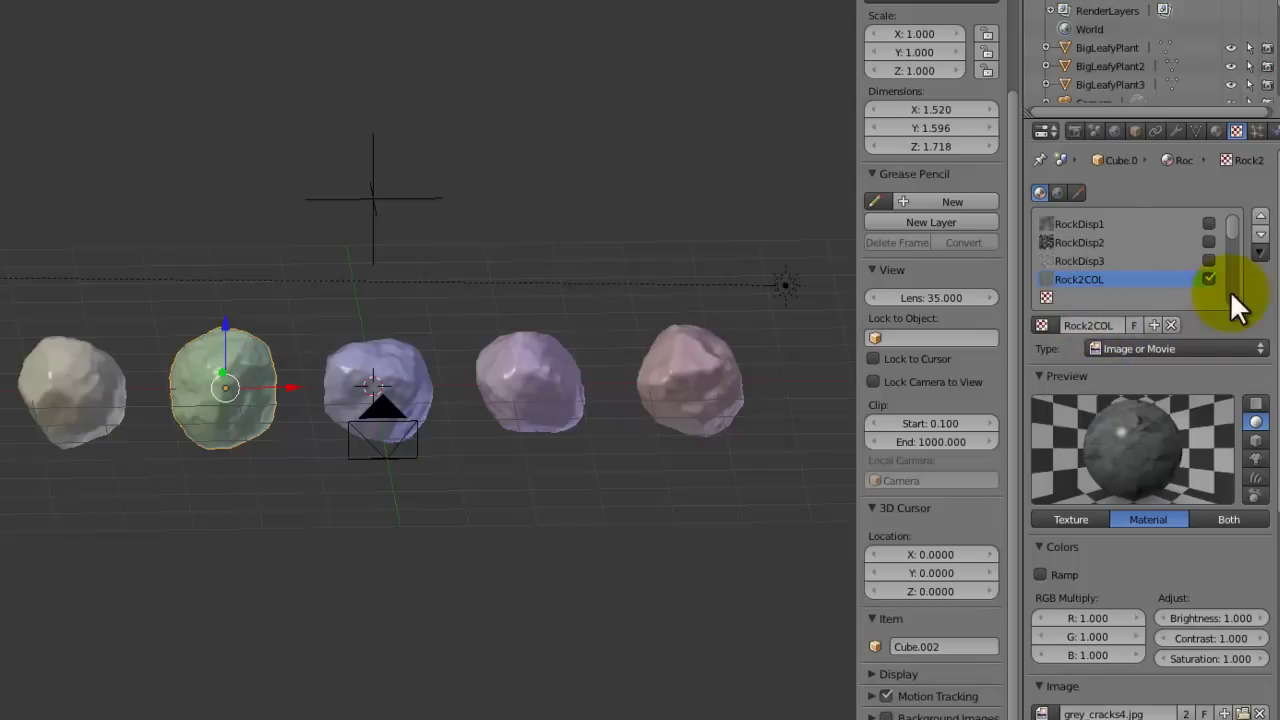
click(1117, 325)
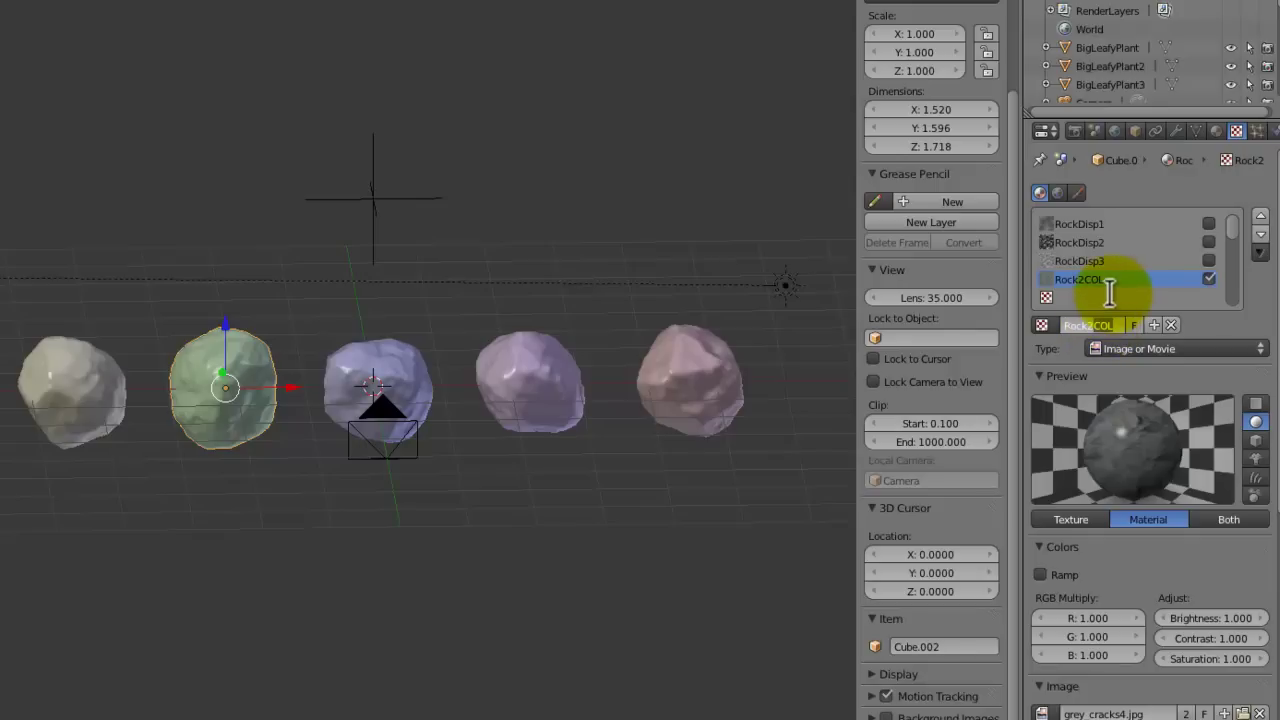
Step: Replace the Rock2COL texture's image with grey_cracks3.jpg, browsing the rock images as thumbnails
scroll(1134, 527, down, 3)
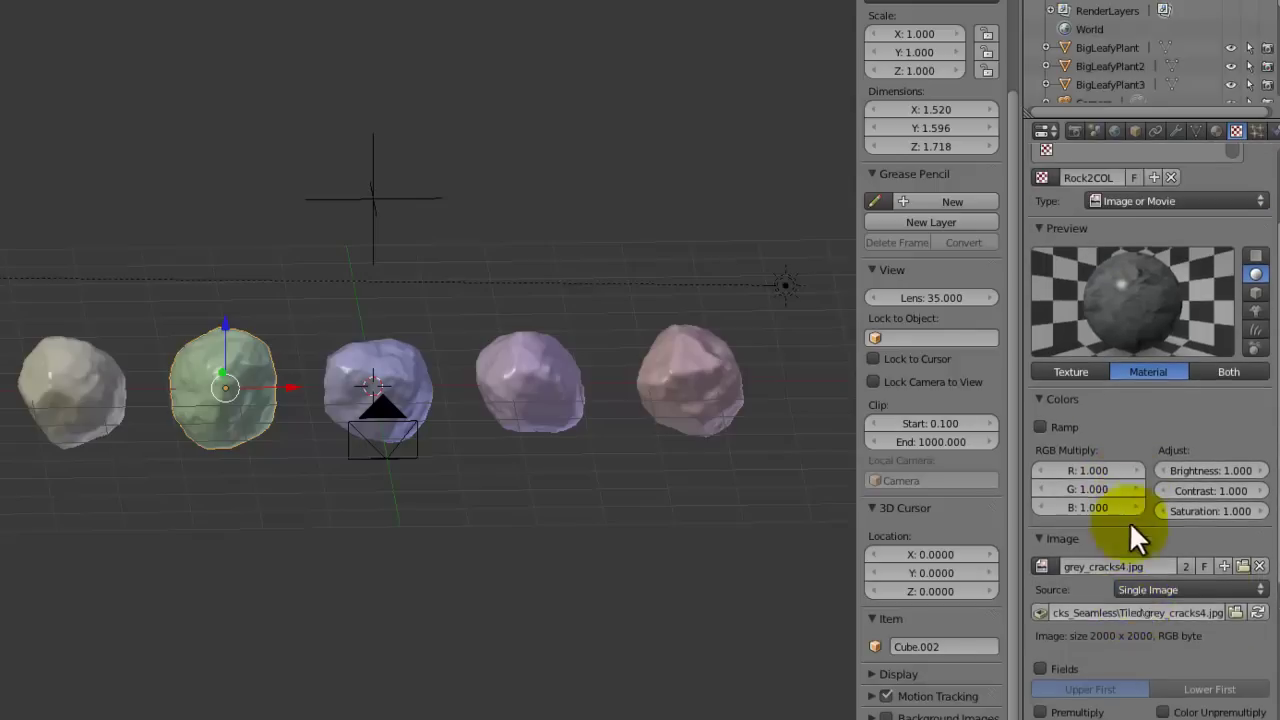
scroll(1060, 706, down, 3)
scroll(1078, 618, up, 6)
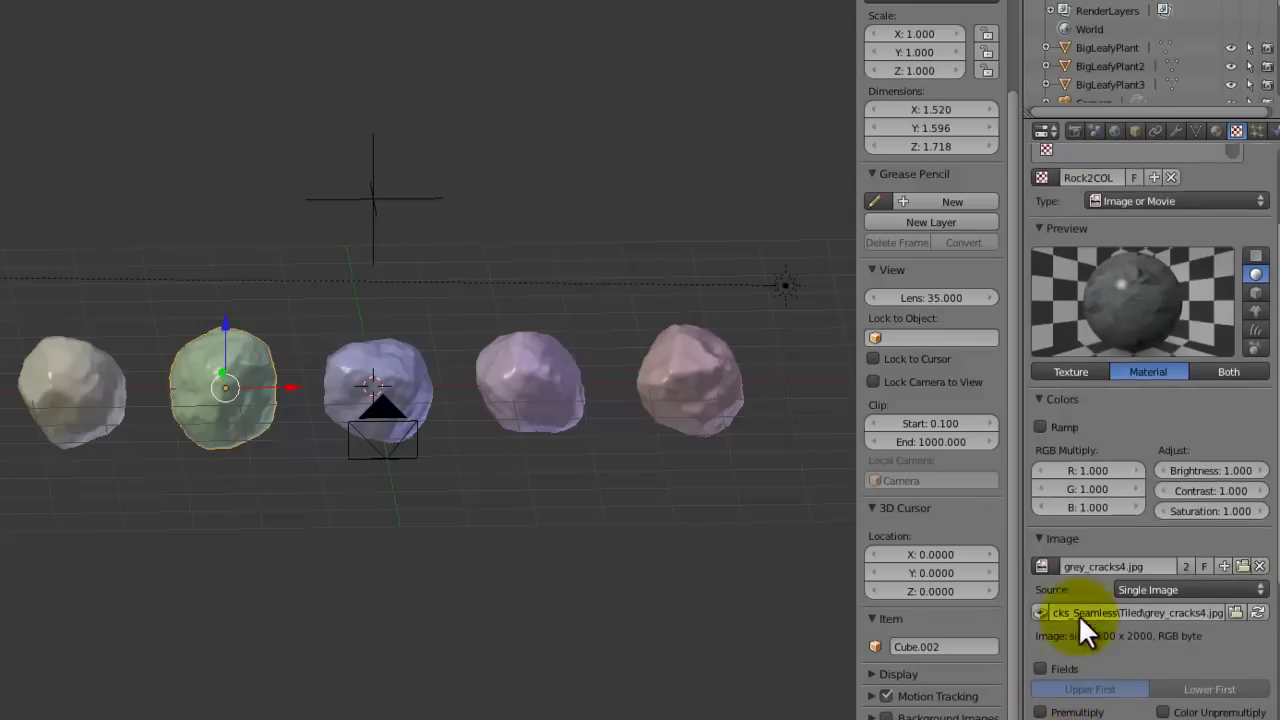
scroll(1099, 490, down, 3)
scroll(1063, 468, down, 3)
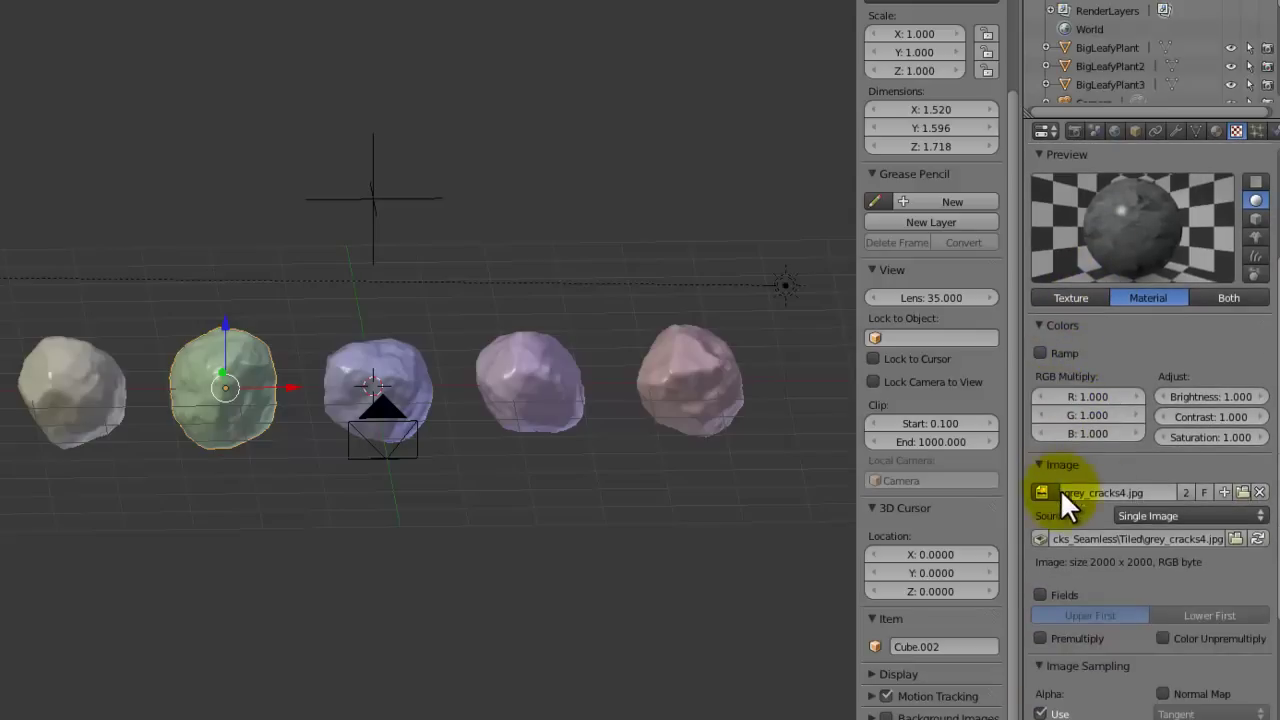
click(1241, 491)
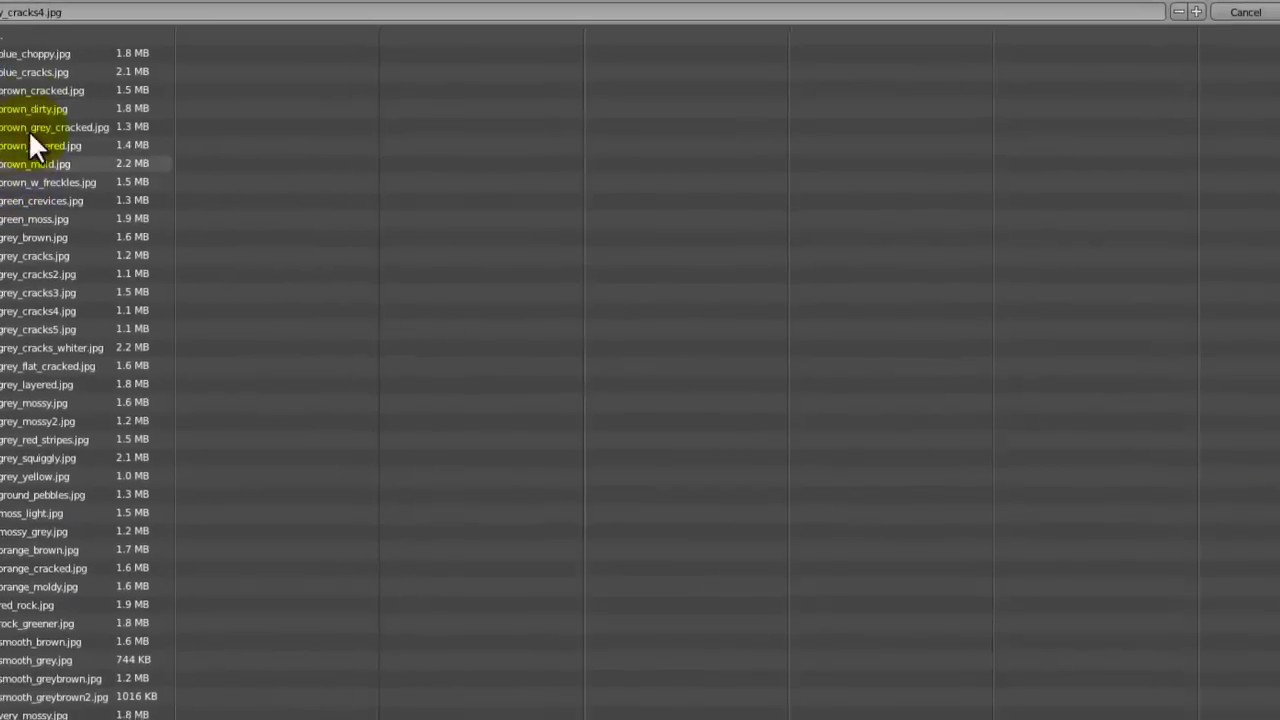
click(92, 0)
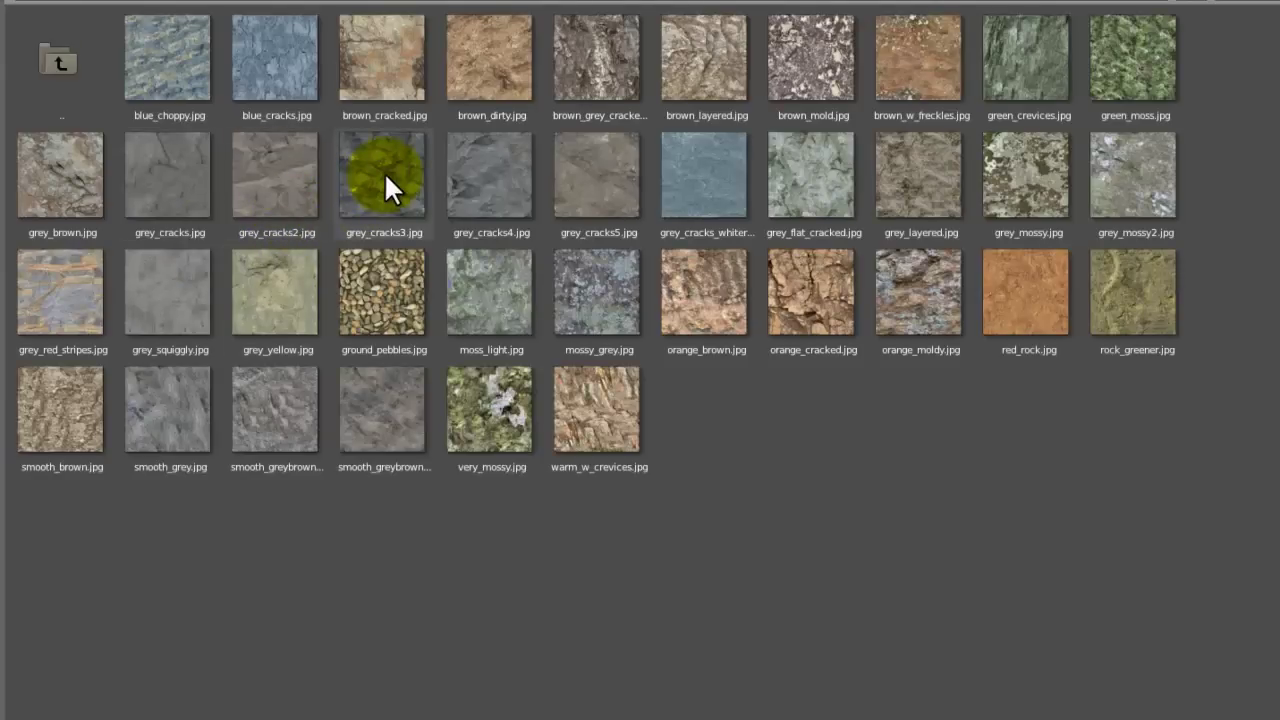
click(410, 186)
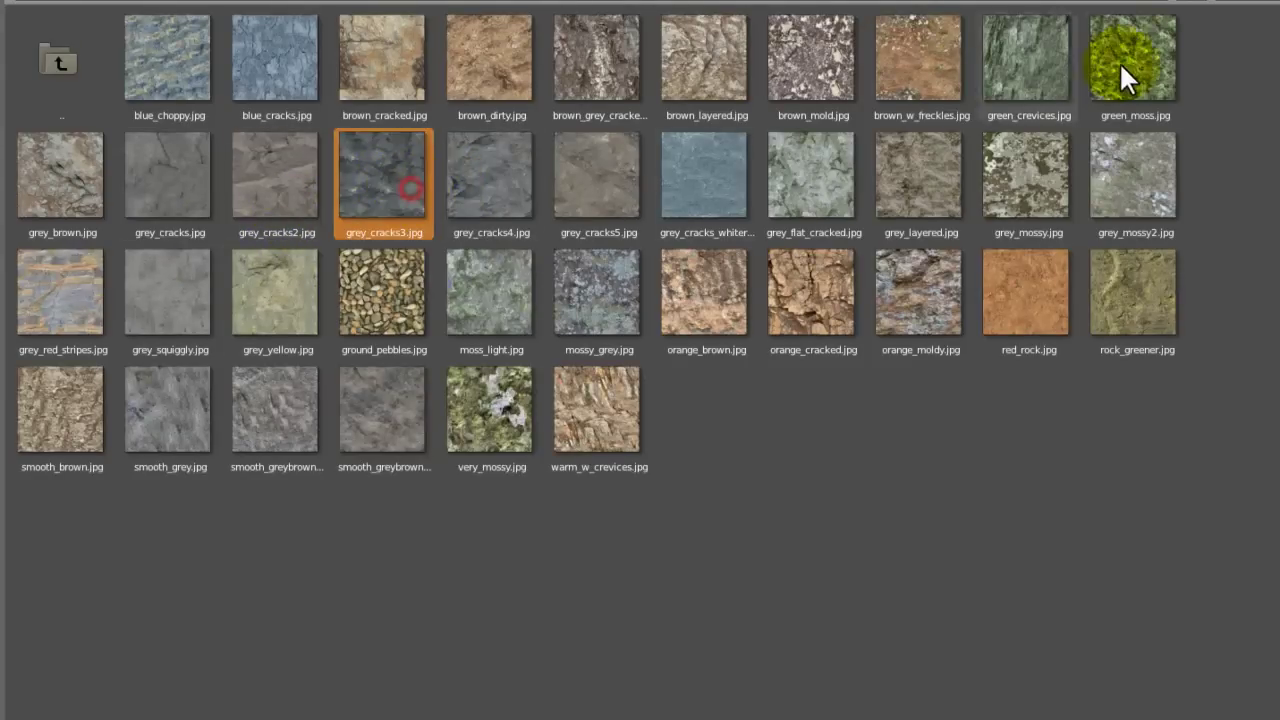
click(1264, 1)
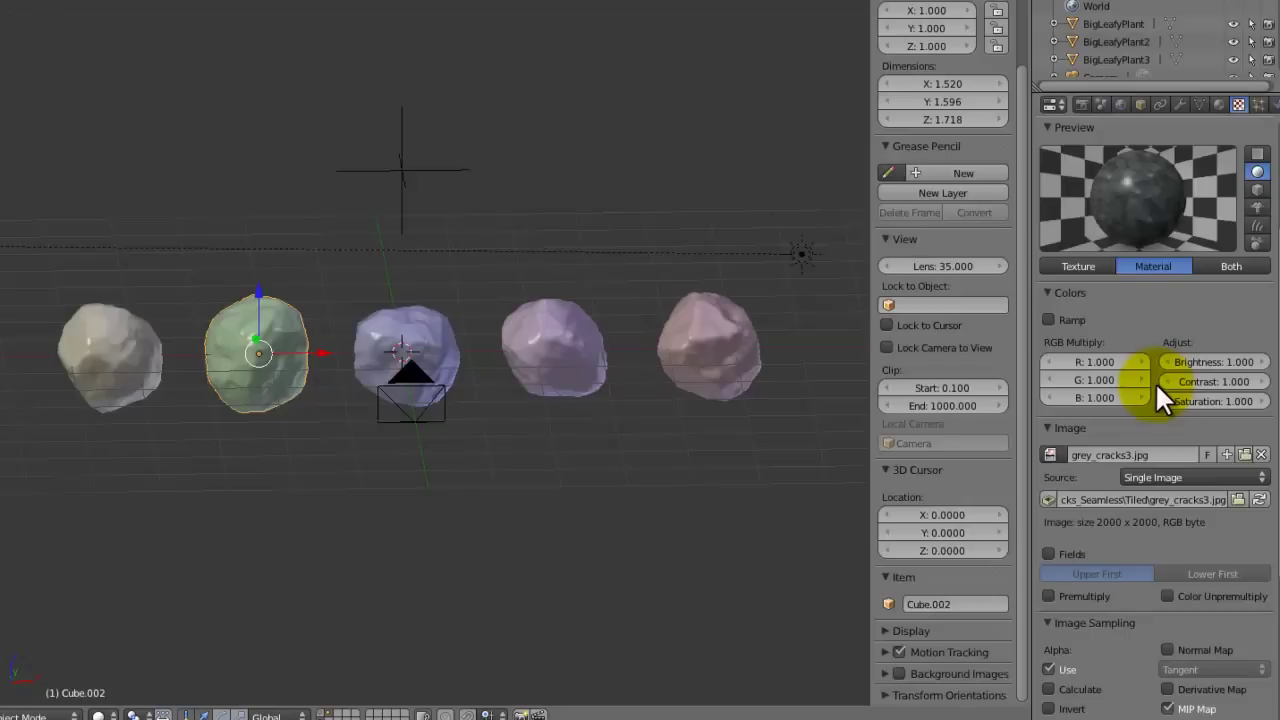
scroll(1155, 382, up, 6)
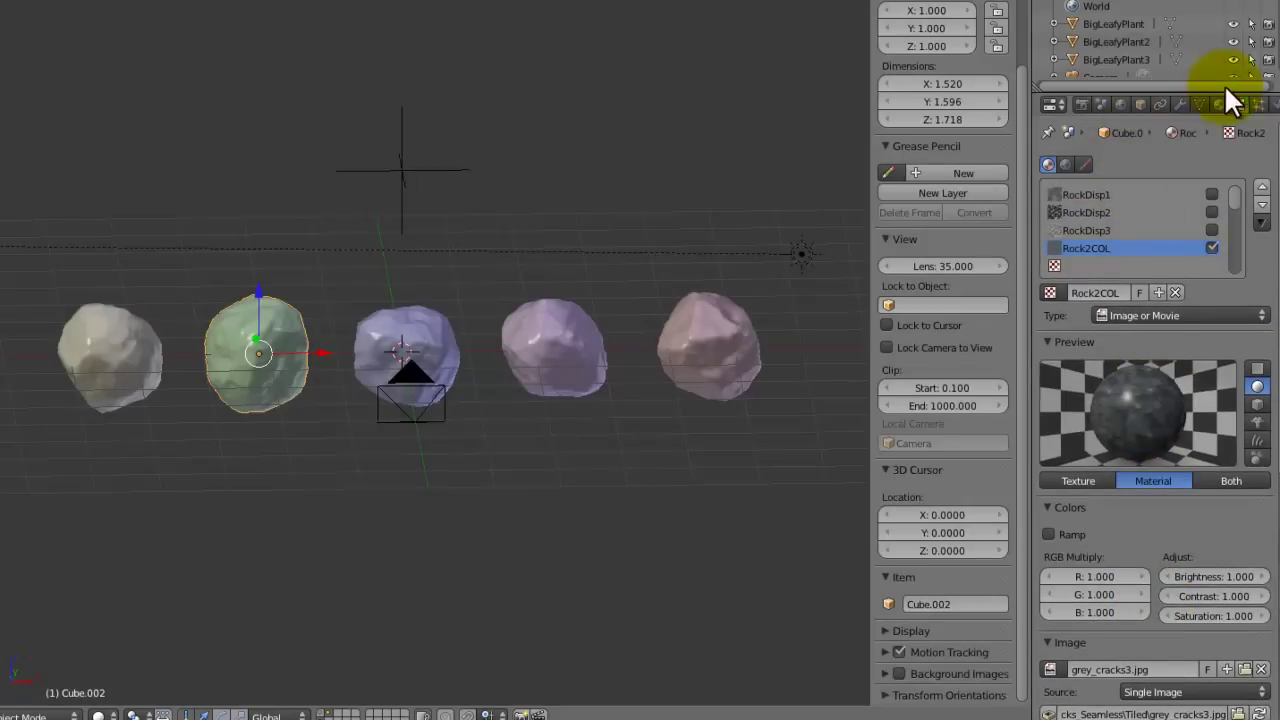
Step: Make the Rock1COL texture on the blue middle rock single-user and rename it Rock3COL
right_click(409, 330)
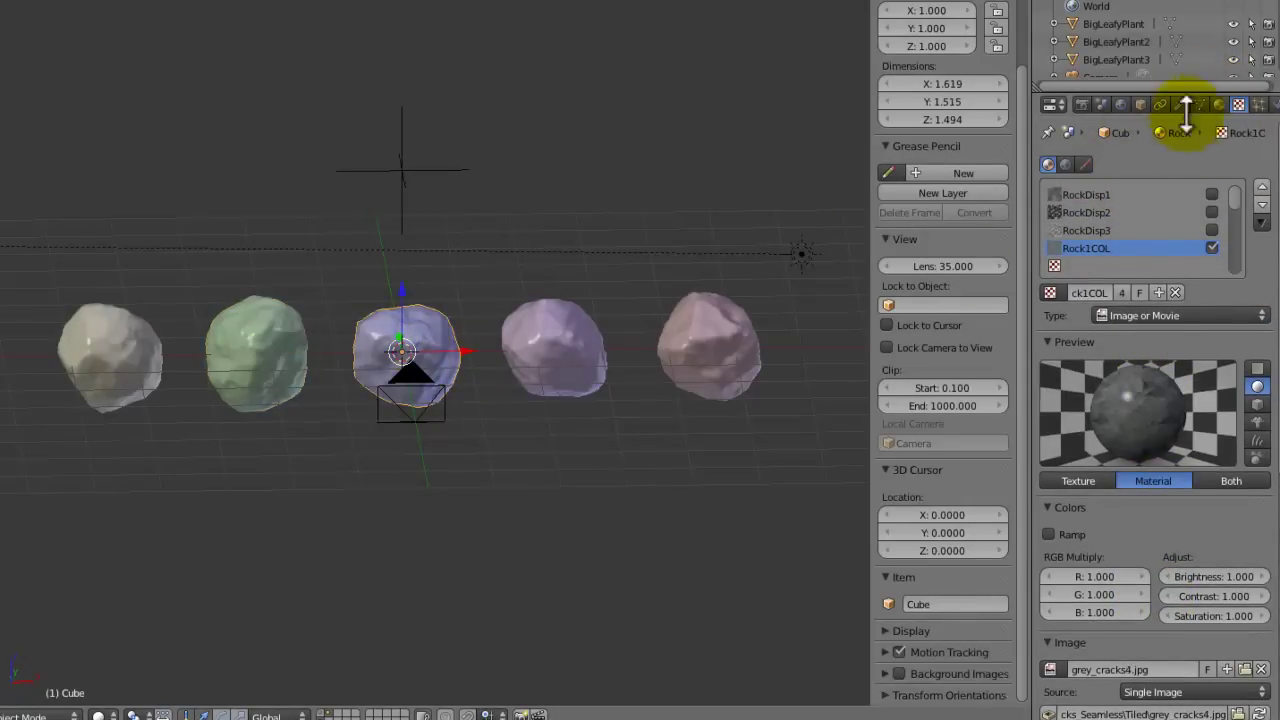
click(1121, 289)
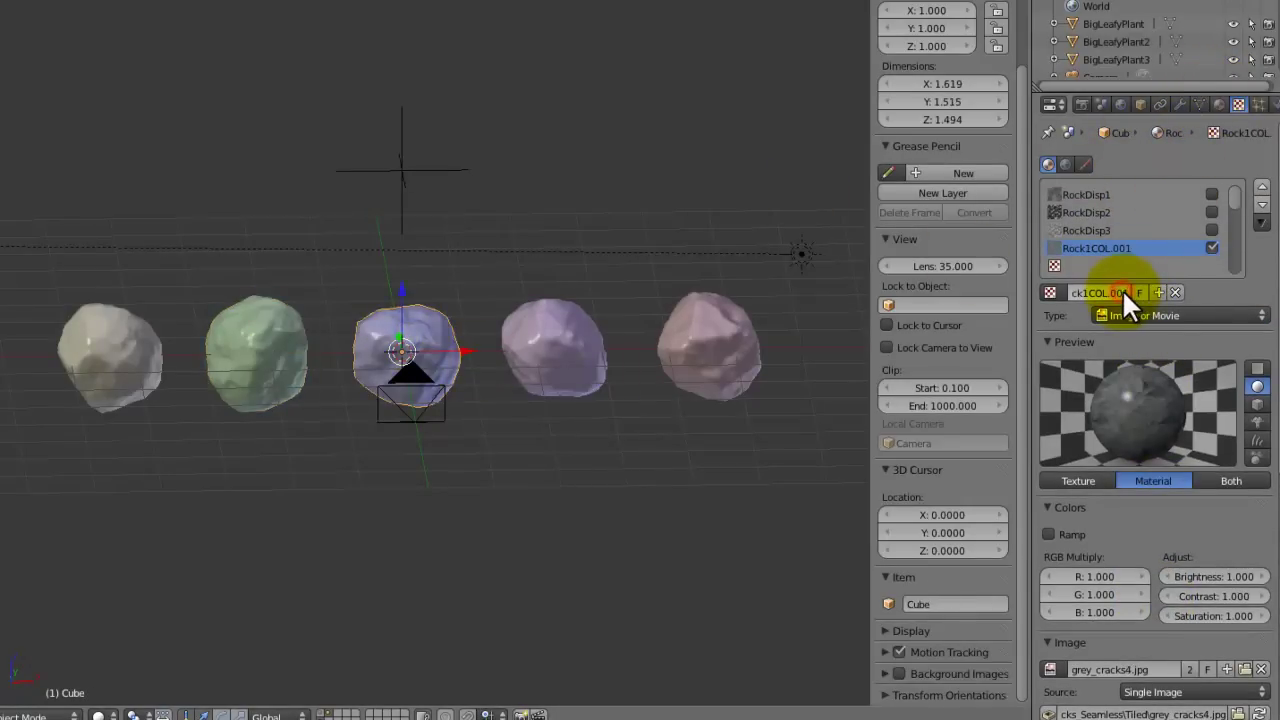
click(1084, 292)
click(1084, 291)
drag(1091, 290, 1182, 284)
text(3)
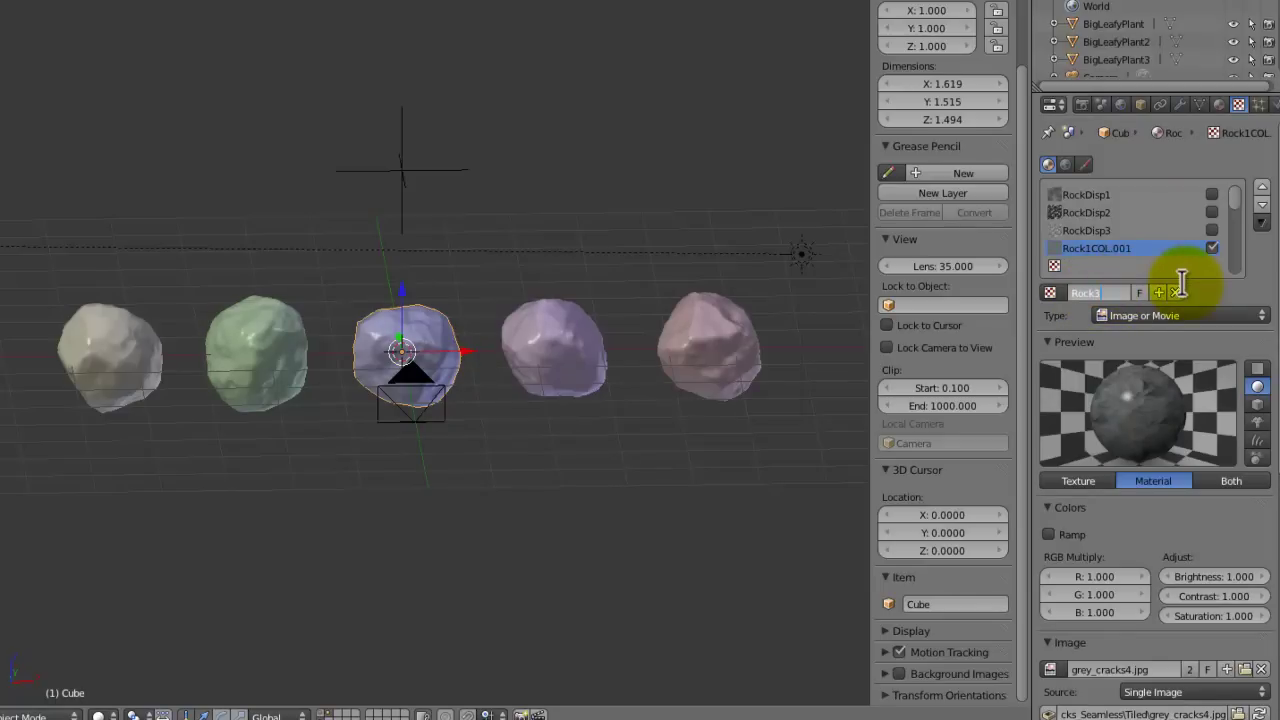
text(COL)
key(Return)
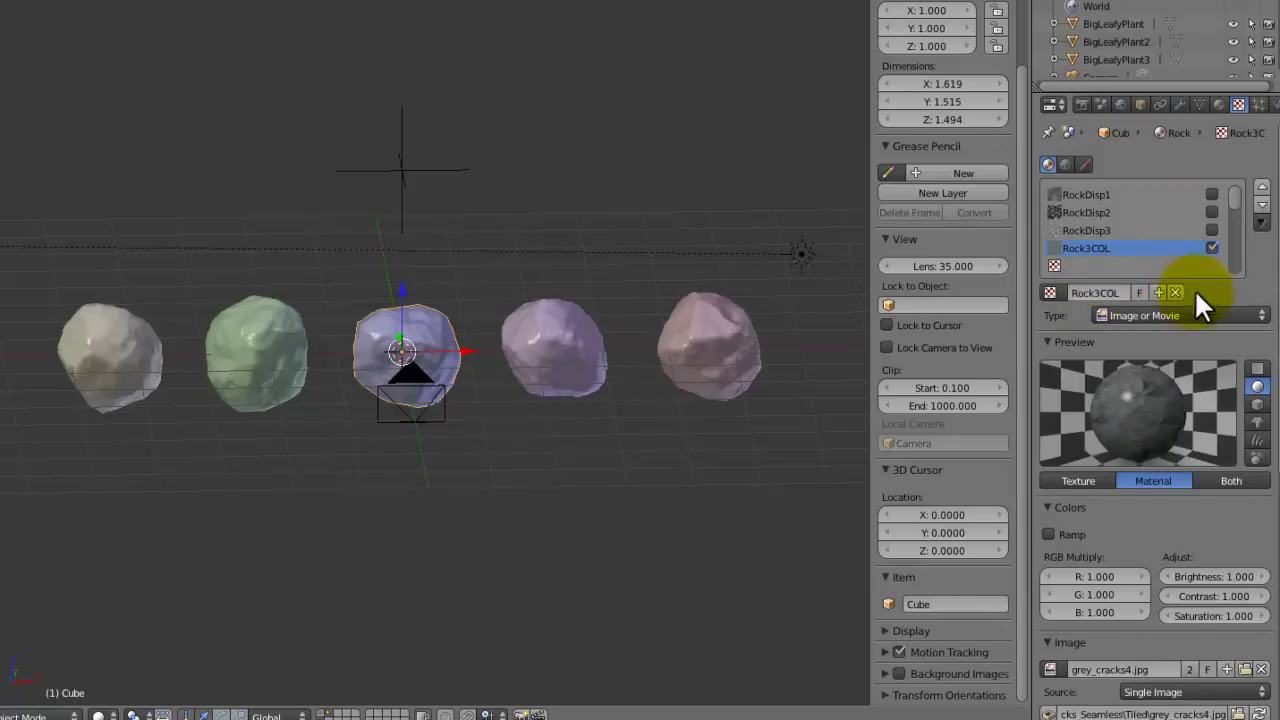
Step: Replace the Rock3COL texture's image with grey_cracks2.jpg, browsing the rock images as thumbnails
scroll(1175, 600, down, 4)
click(1242, 527)
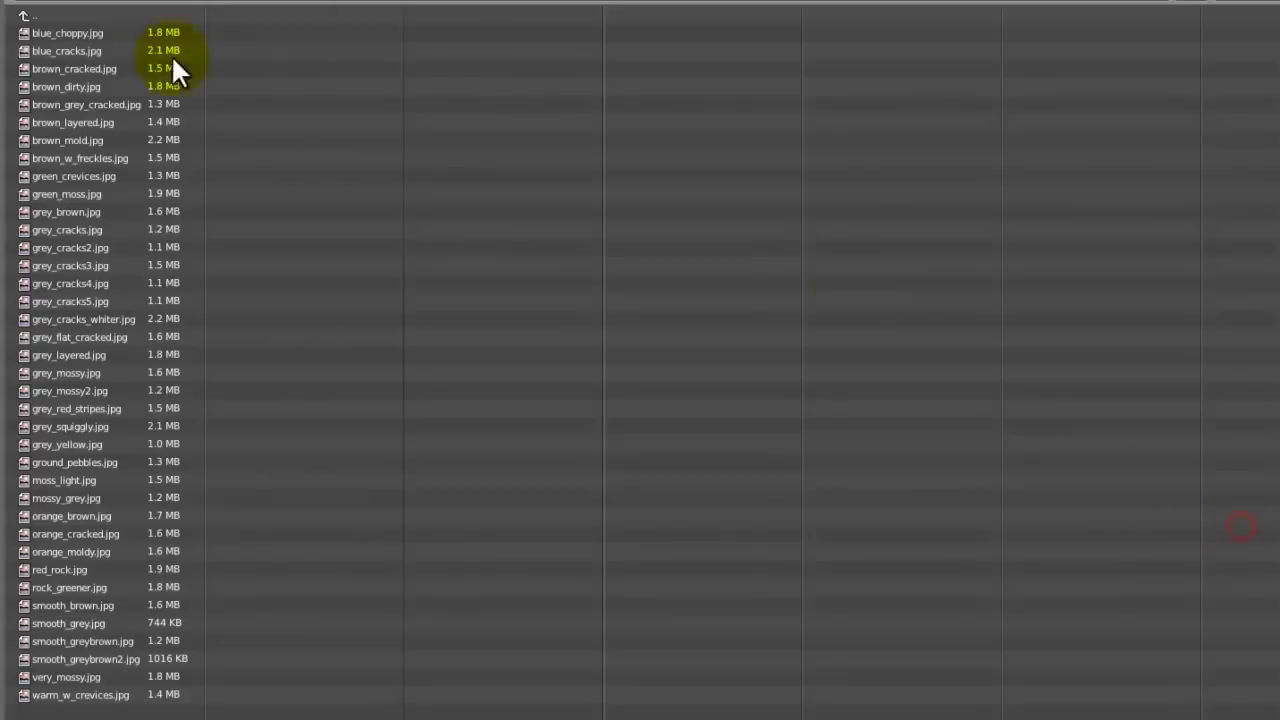
click(85, 1)
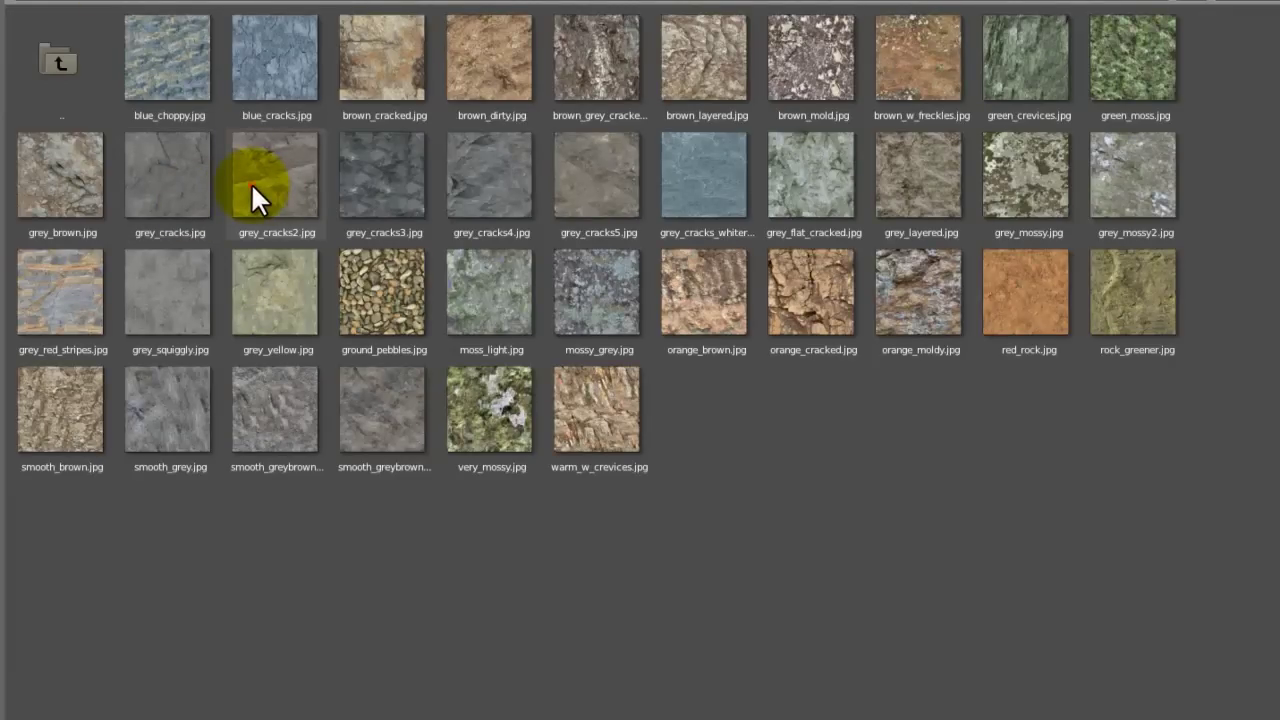
click(251, 182)
click(1262, 3)
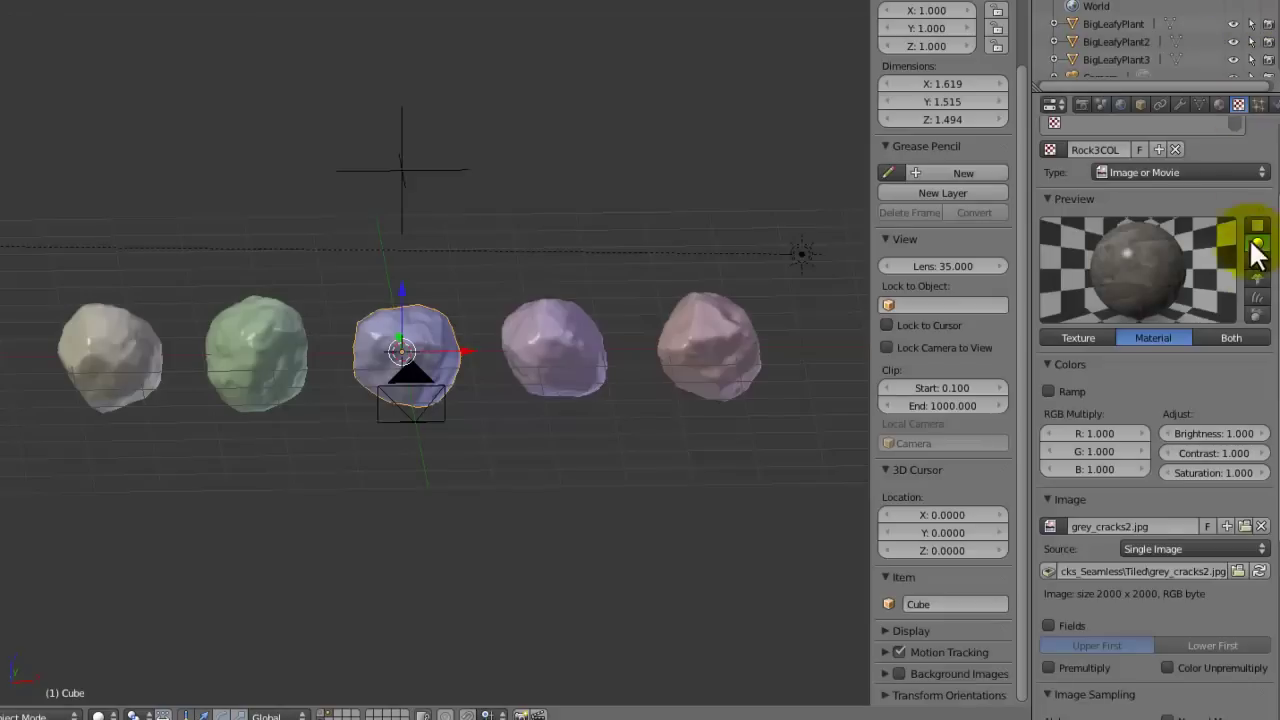
Step: Give the purple rock its own single-user colour texture named Rock4COL with grey_cracks.jpg as its image
scroll(1240, 280, up, 4)
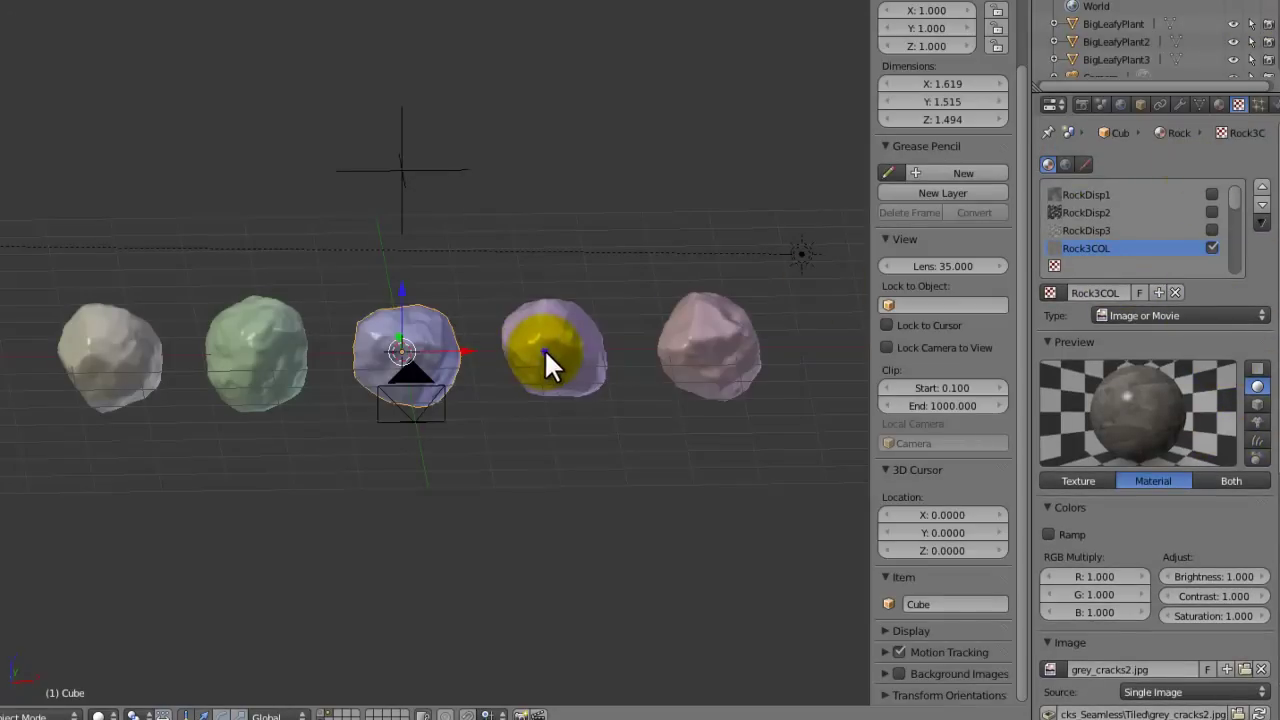
right_click(544, 350)
click(1120, 291)
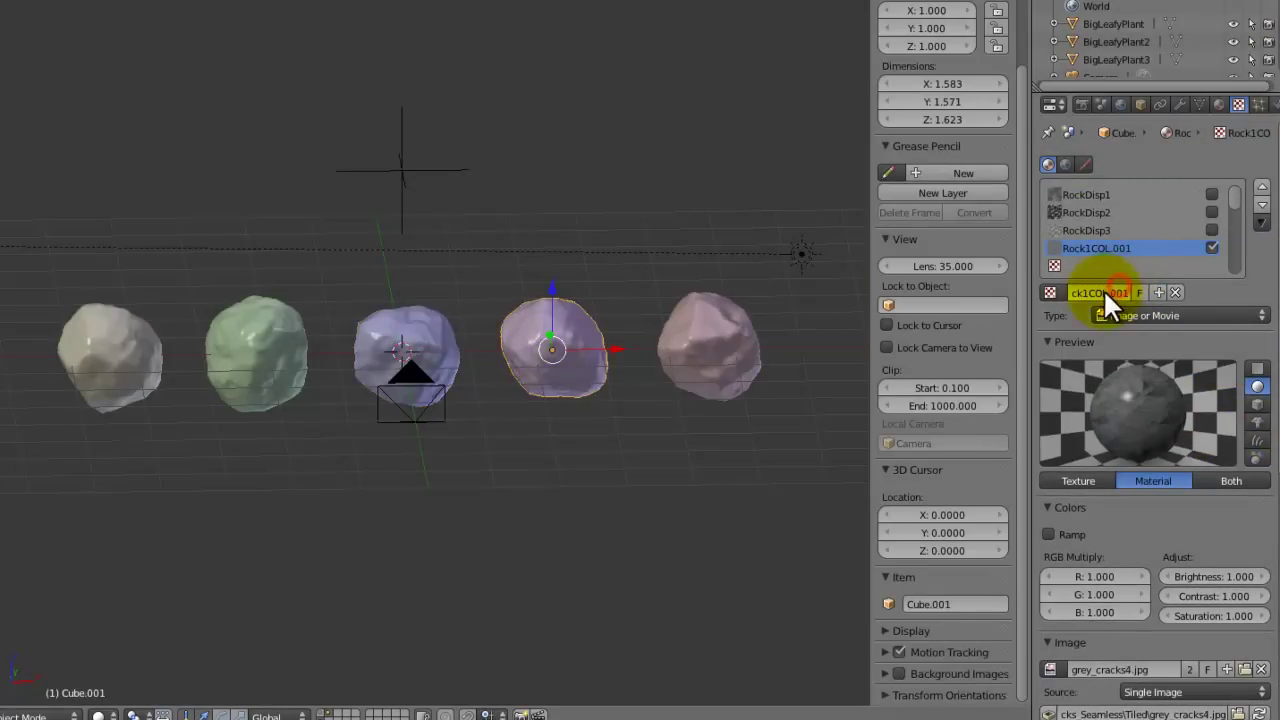
key(BackSpace)
text(2)
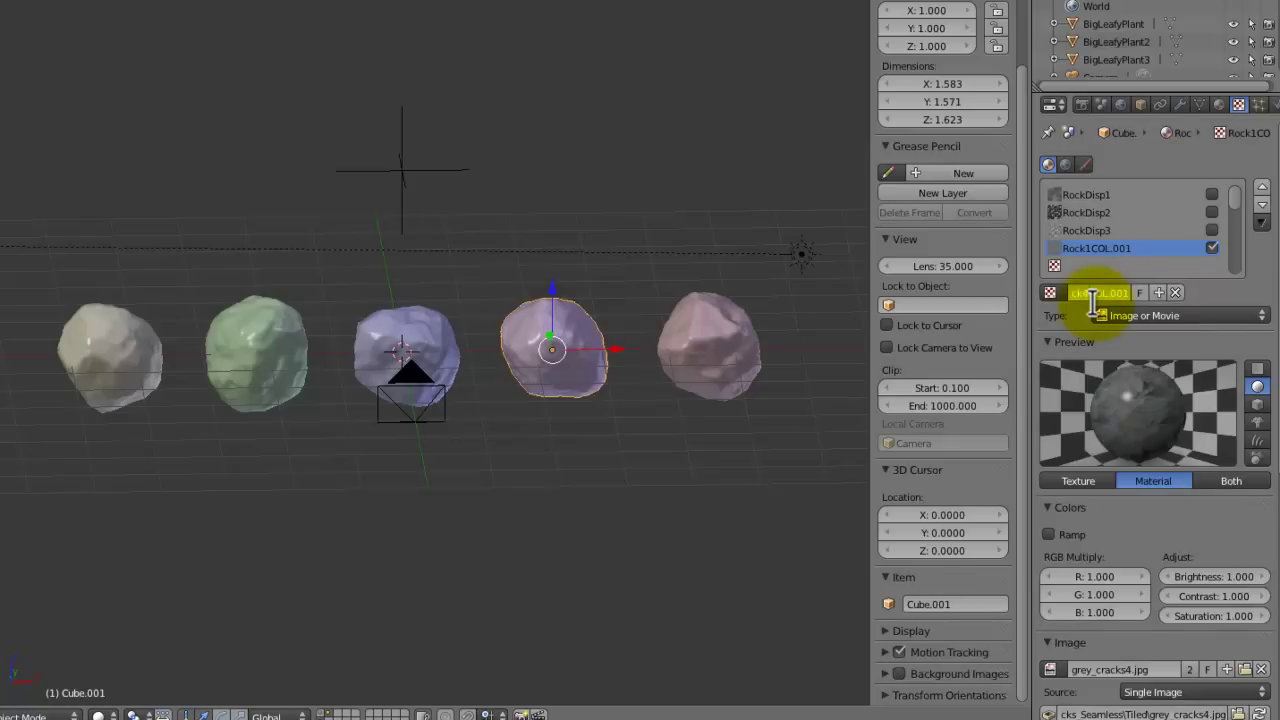
key(End)
key(BackSpace)
key(BackSpace)
key(BackSpace)
key(BackSpace)
key(BackSpace)
key(BackSpace)
key(BackSpace)
key(BackSpace)
text(4COL)
key(Return)
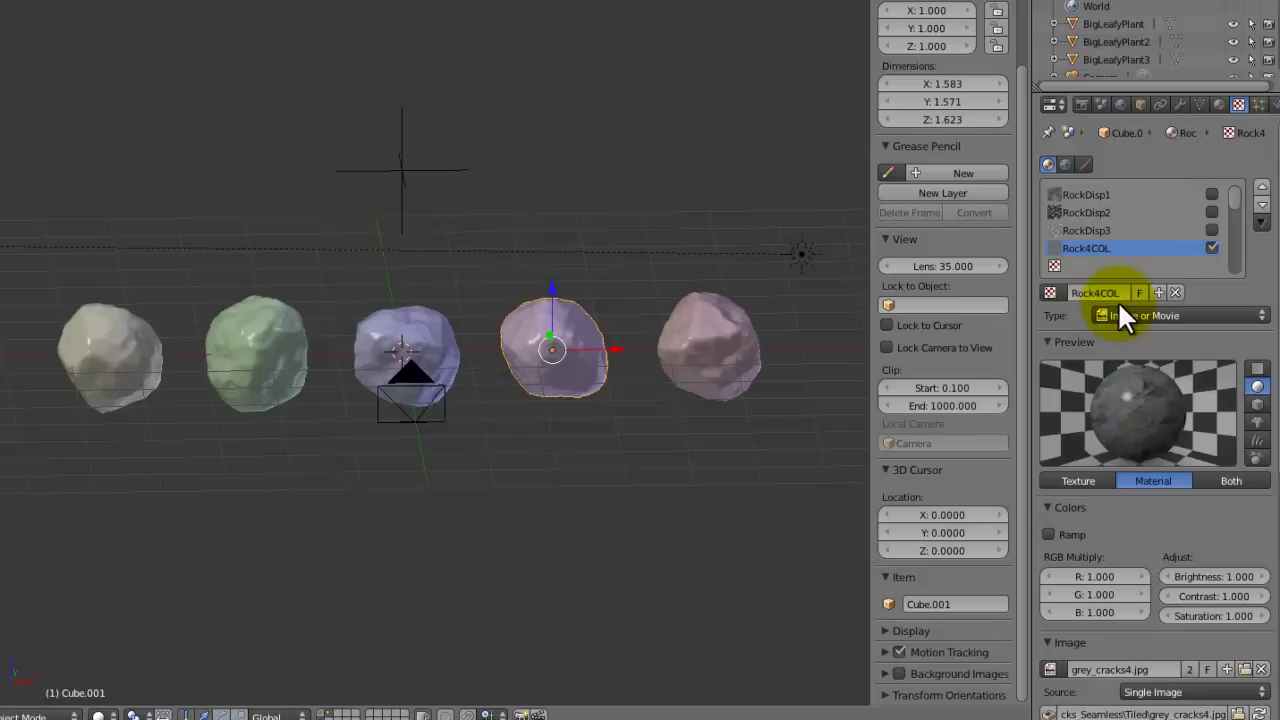
scroll(1063, 386, down, 3)
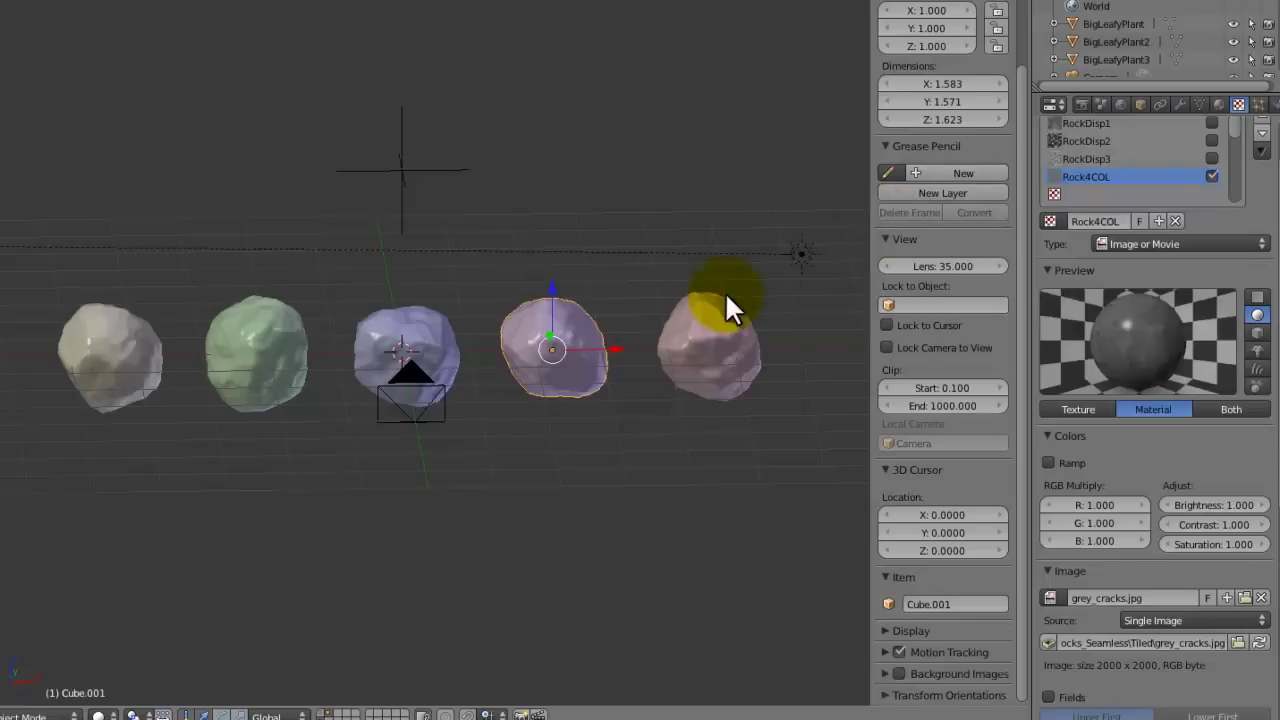
Step: Make the Rock1COL texture on the red-pink rock single-user and rename it Rock5COL
right_click(725, 300)
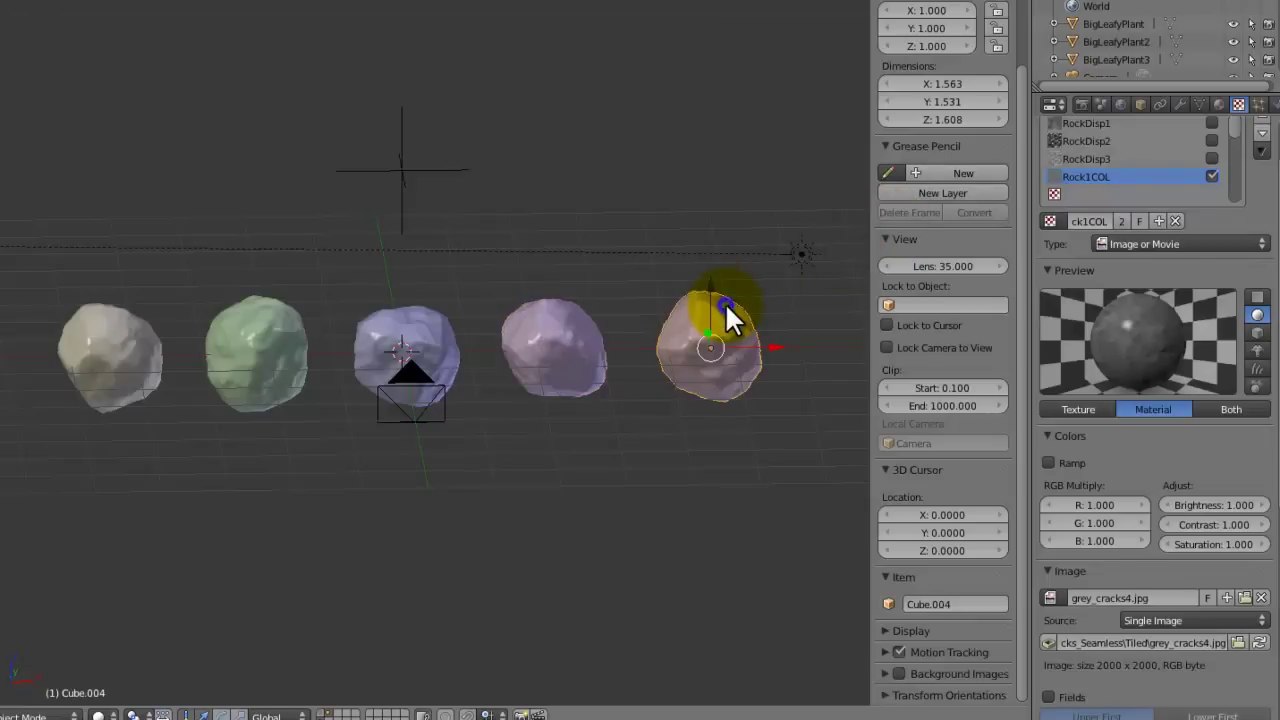
click(1122, 219)
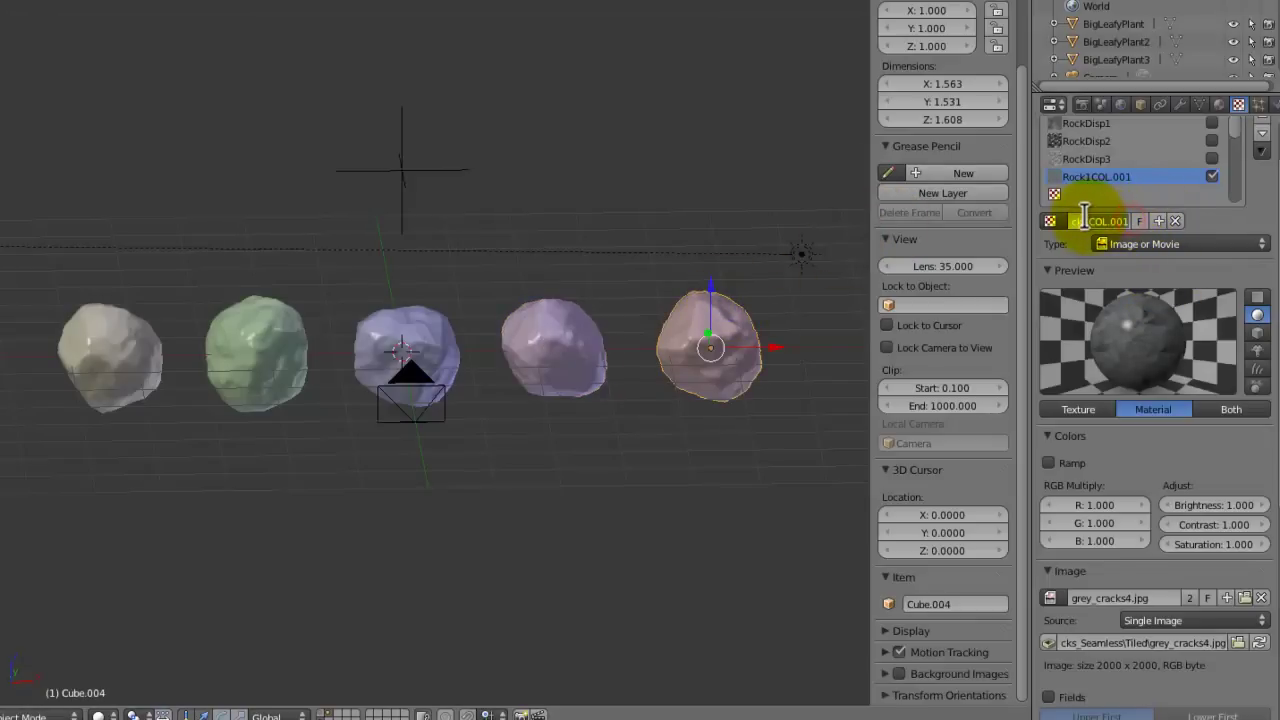
click(1085, 218)
text(RockSC)
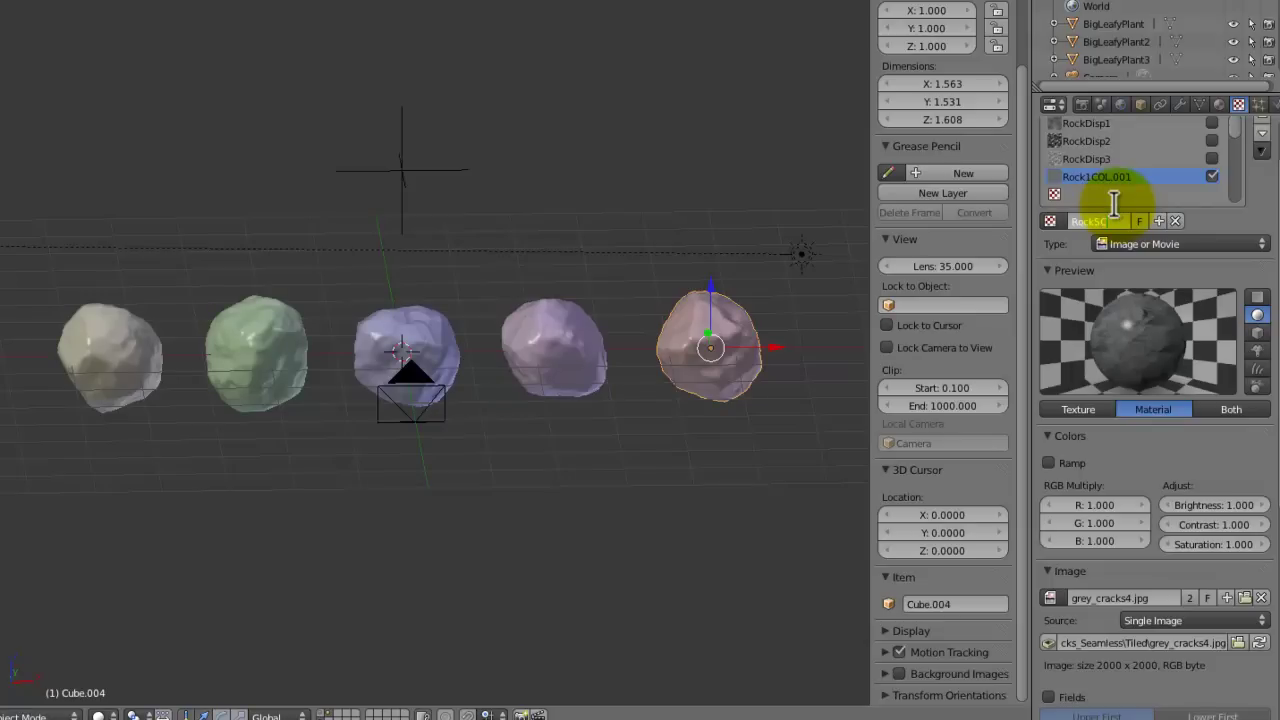
text(OL)
key(Return)
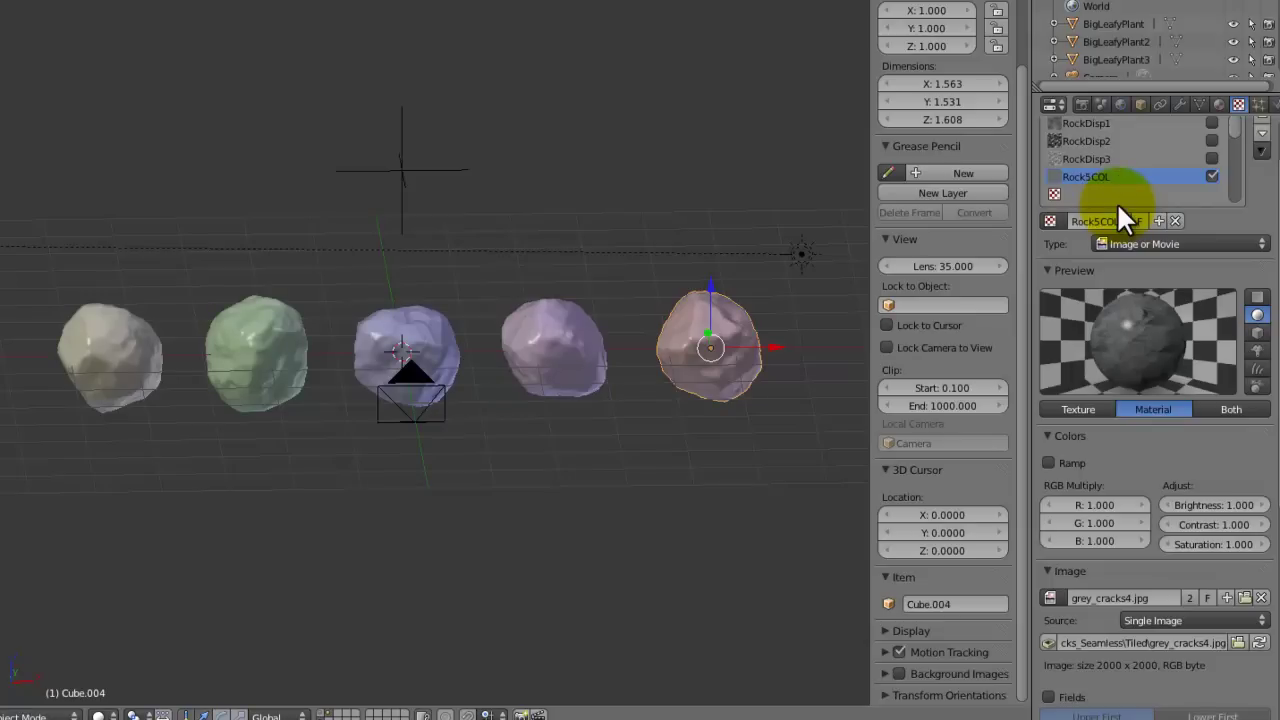
Step: Replace the Rock5COL texture's image with grey_cracks5.jpg
click(1262, 588)
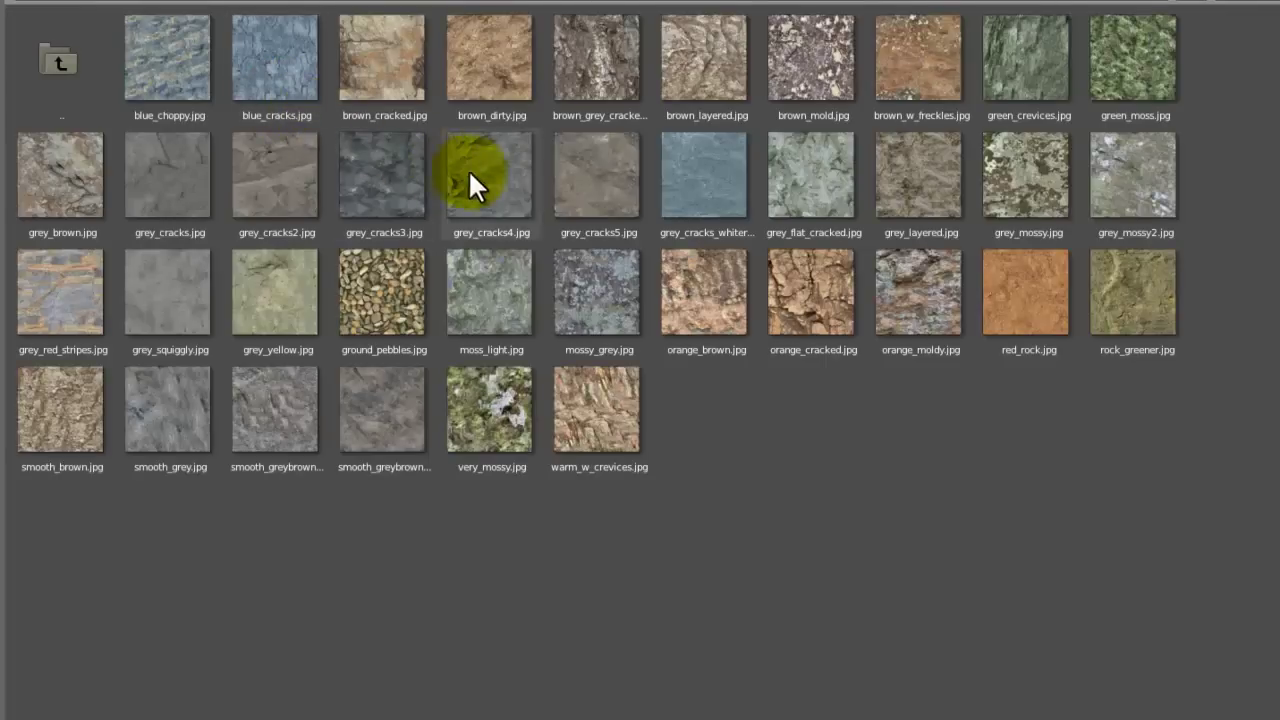
click(593, 169)
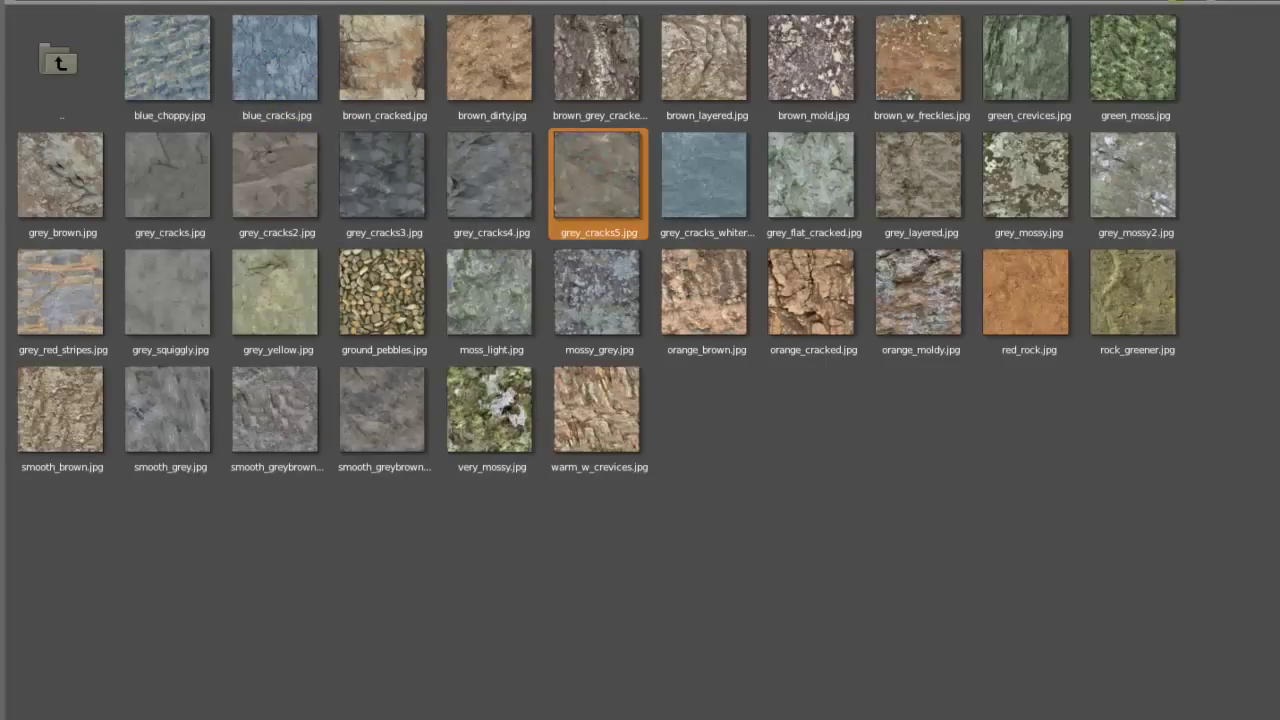
click(1215, 14)
Step: Inspect the colour textures of the purple, blue, green and white rocks one after another
middle_drag(558, 383, 424, 380)
right_click(496, 385)
right_click(398, 339)
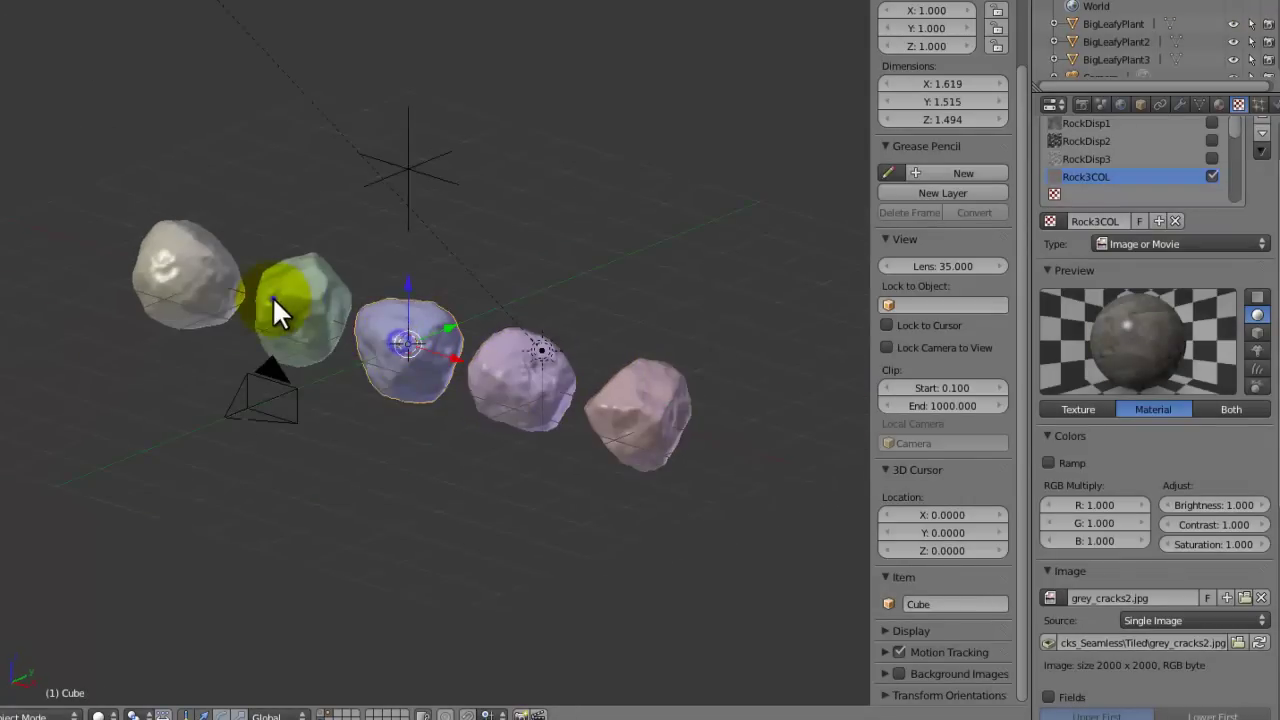
right_click(272, 296)
right_click(176, 258)
Step: In camera view, move the camera back along its local Z axis to frame the row of five rocks
key(KP_1)
key(KP_0)
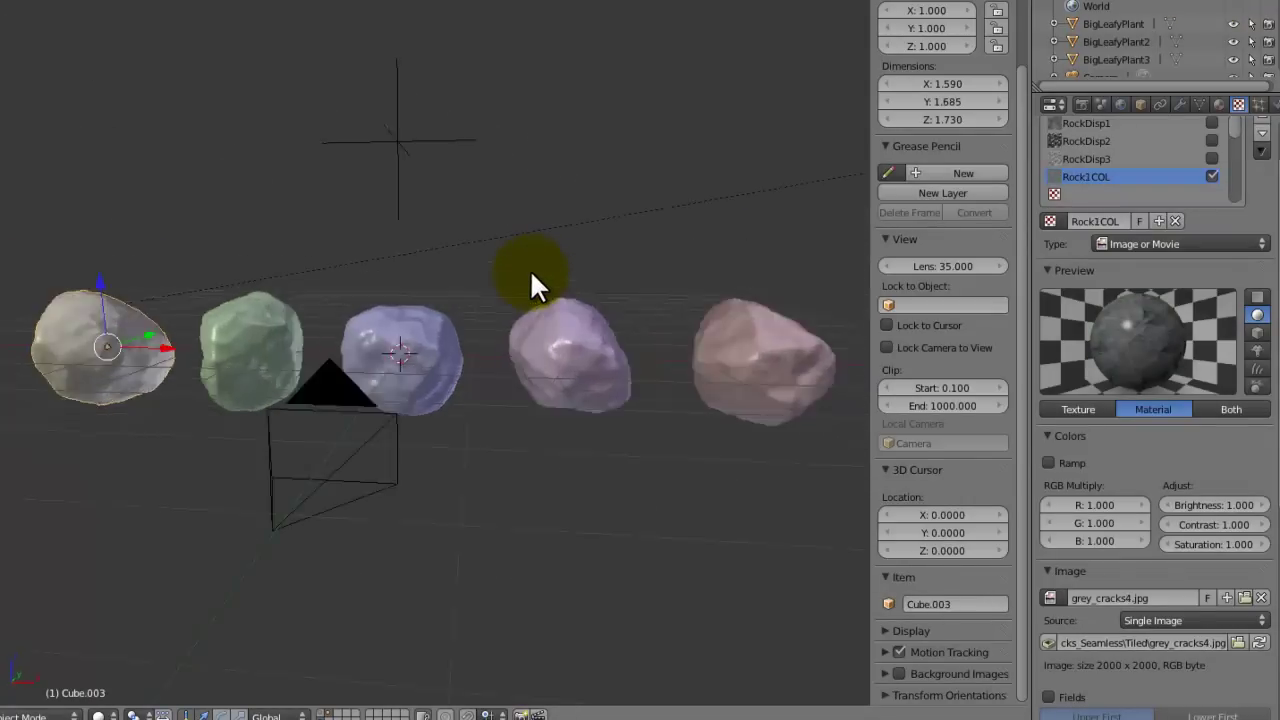
right_click(501, 199)
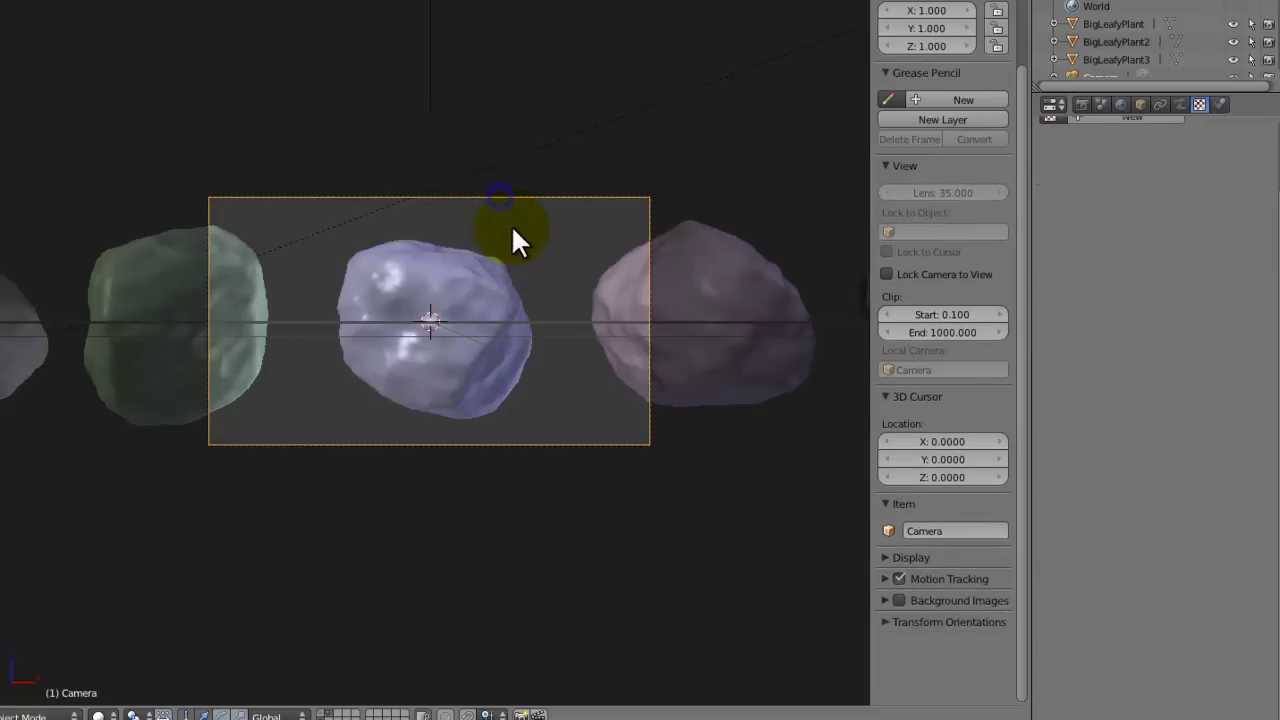
key(g)
key(z)
key(z)
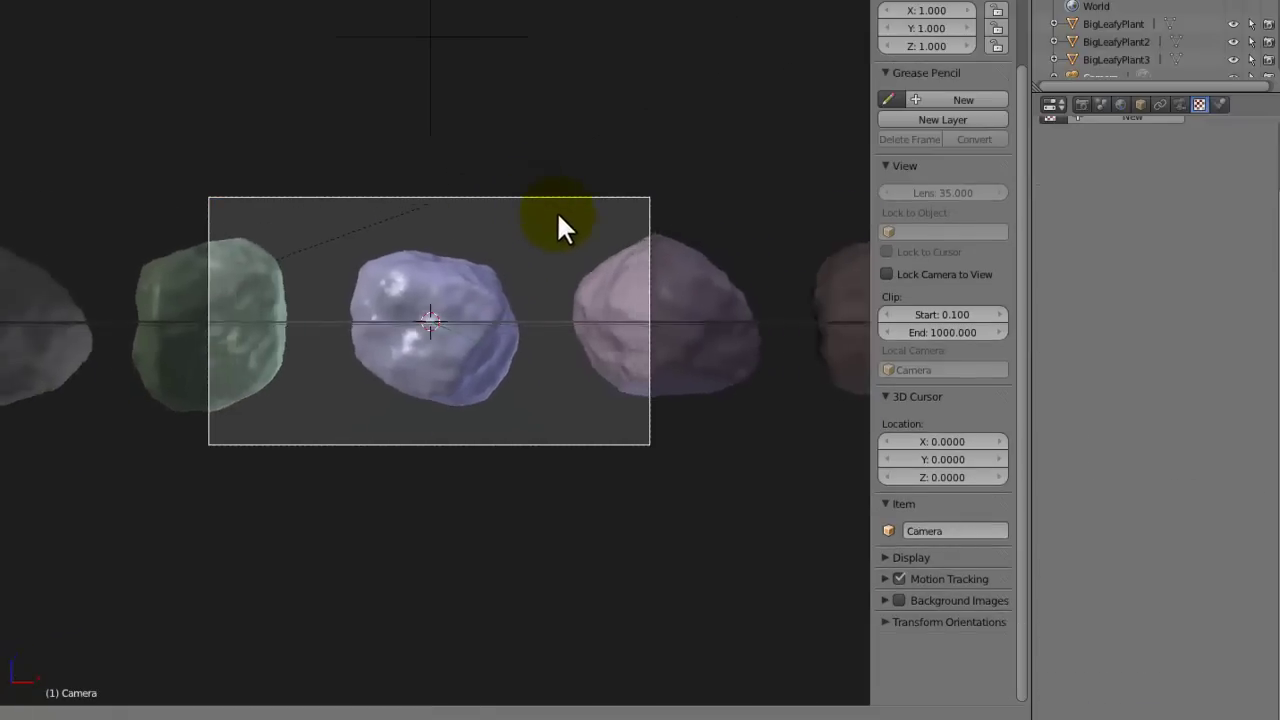
click(536, 124)
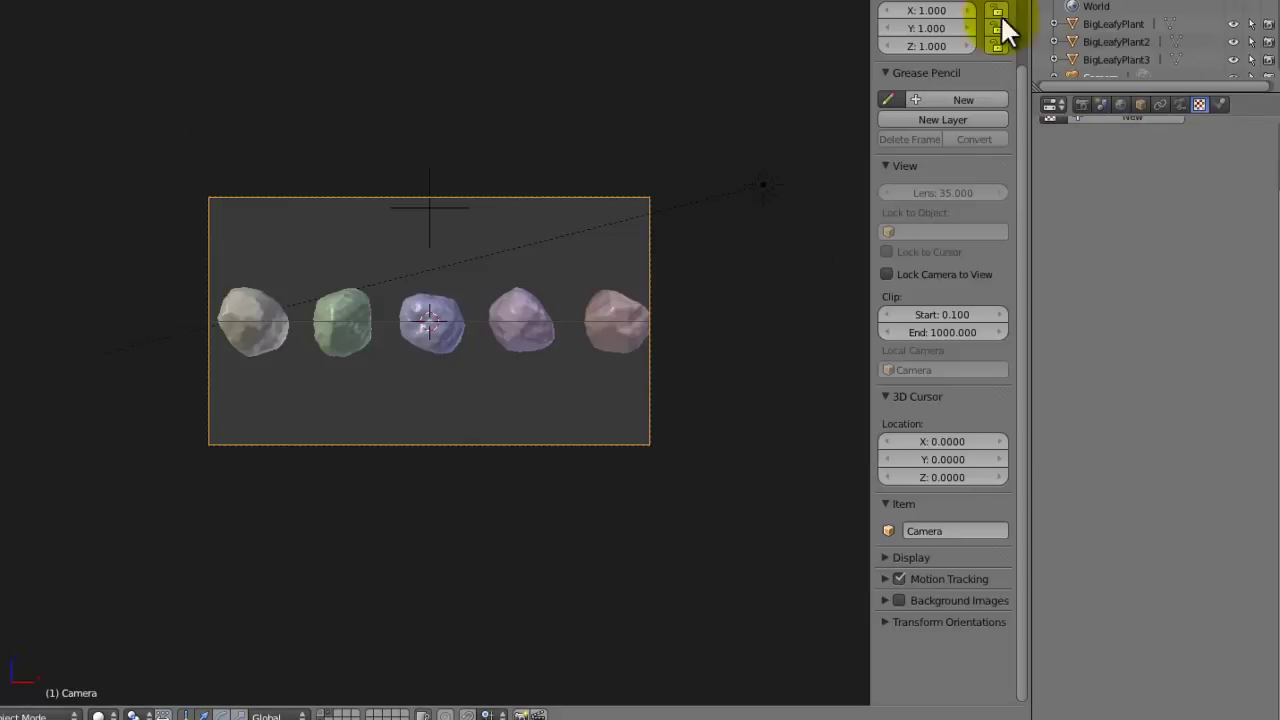
Step: Check the colour texture on each of the five rocks and save the file over the existing version
right_click(632, 309)
right_click(525, 323)
right_click(441, 302)
right_click(347, 304)
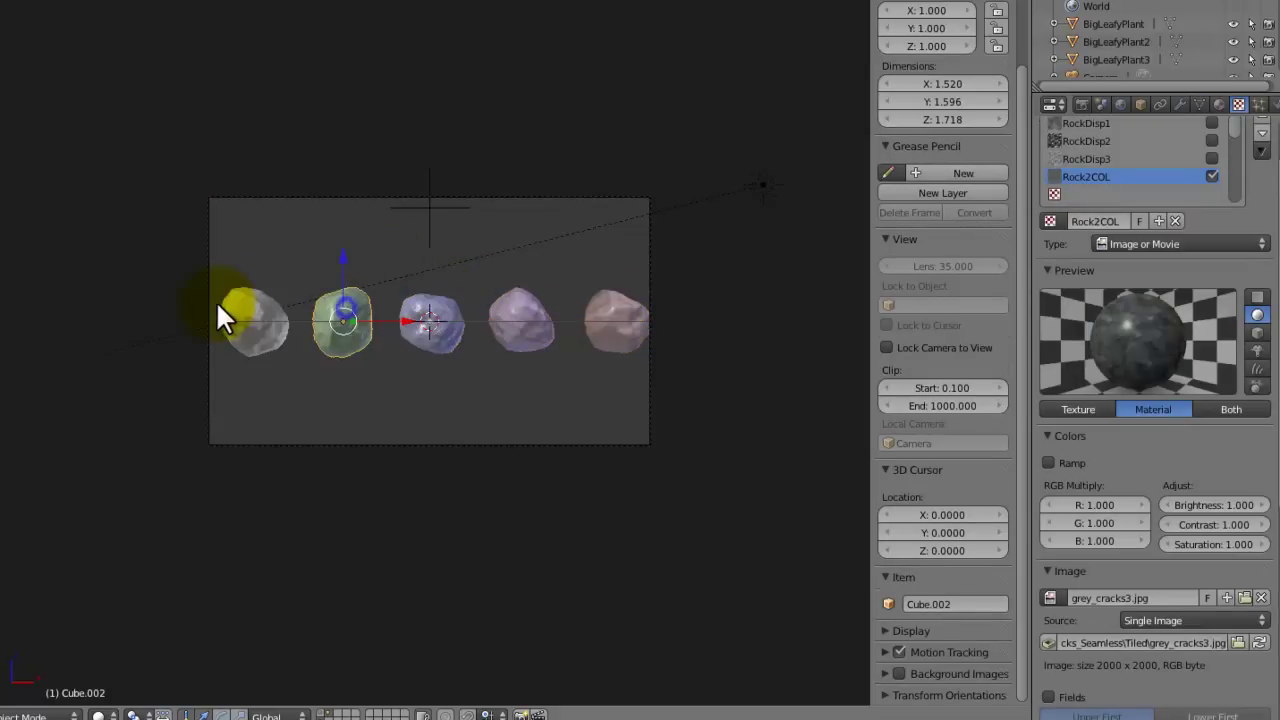
right_click(221, 303)
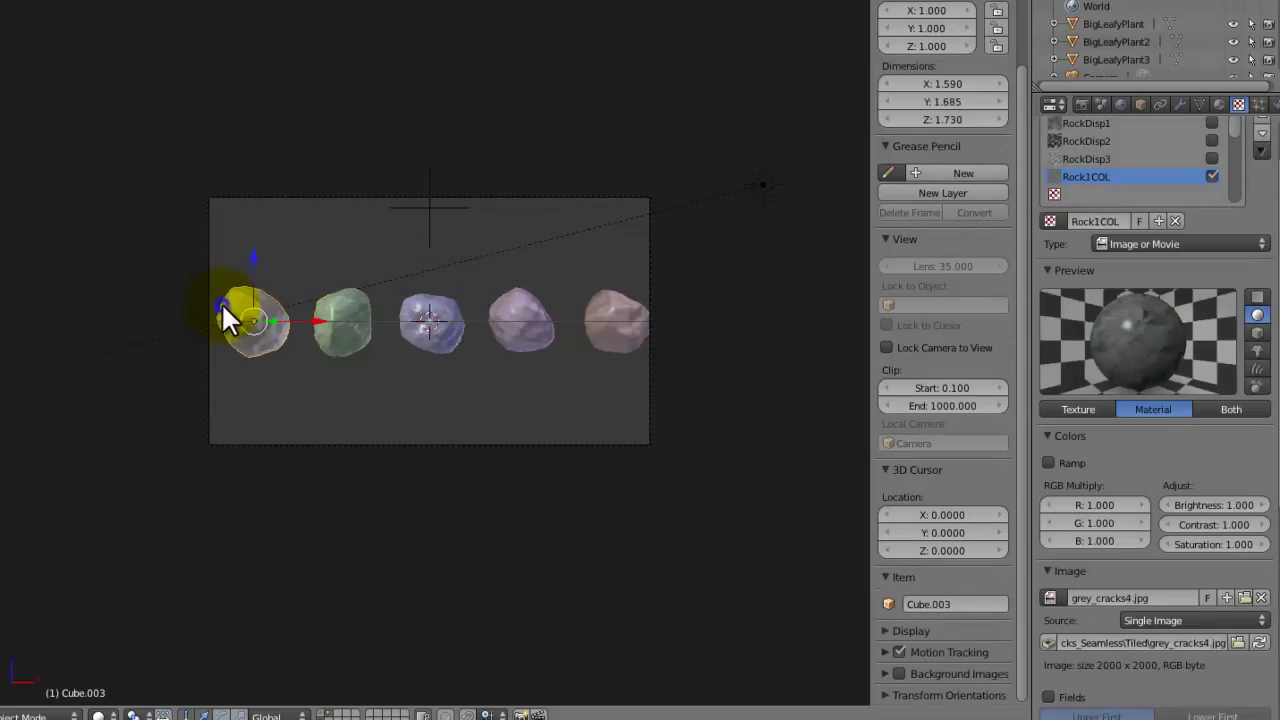
key(ctrl+s)
click(598, 180)
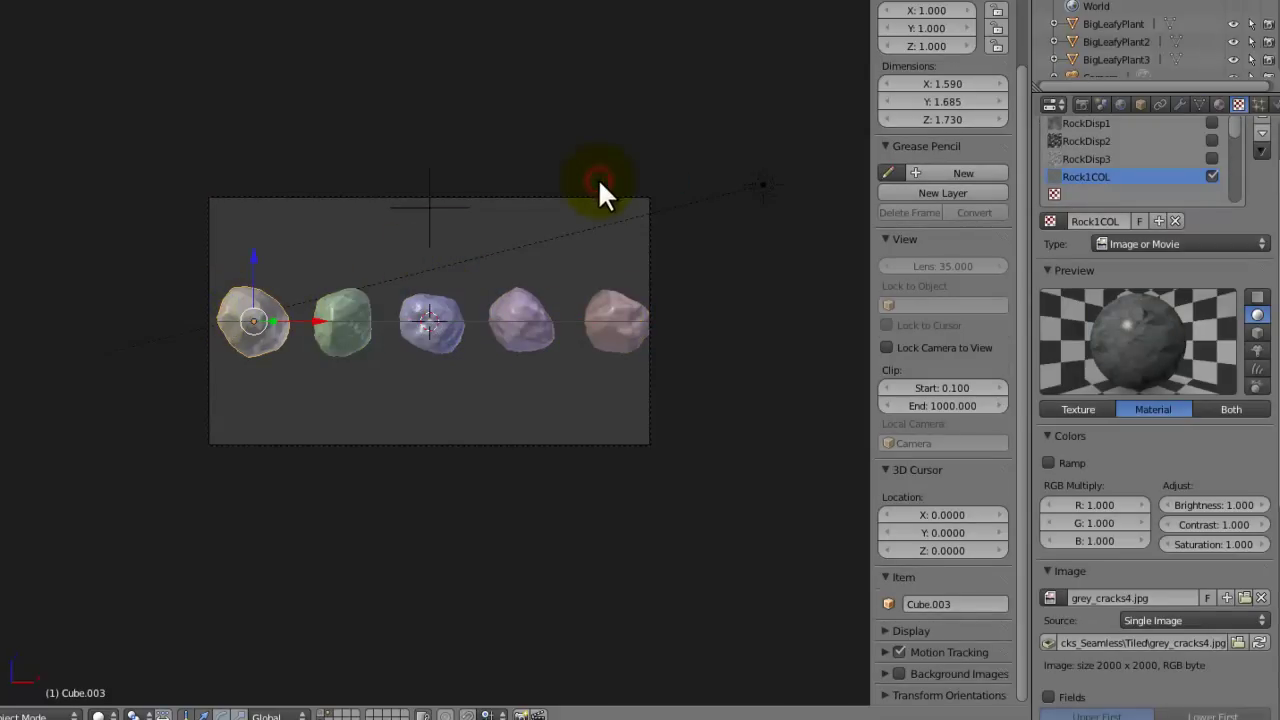